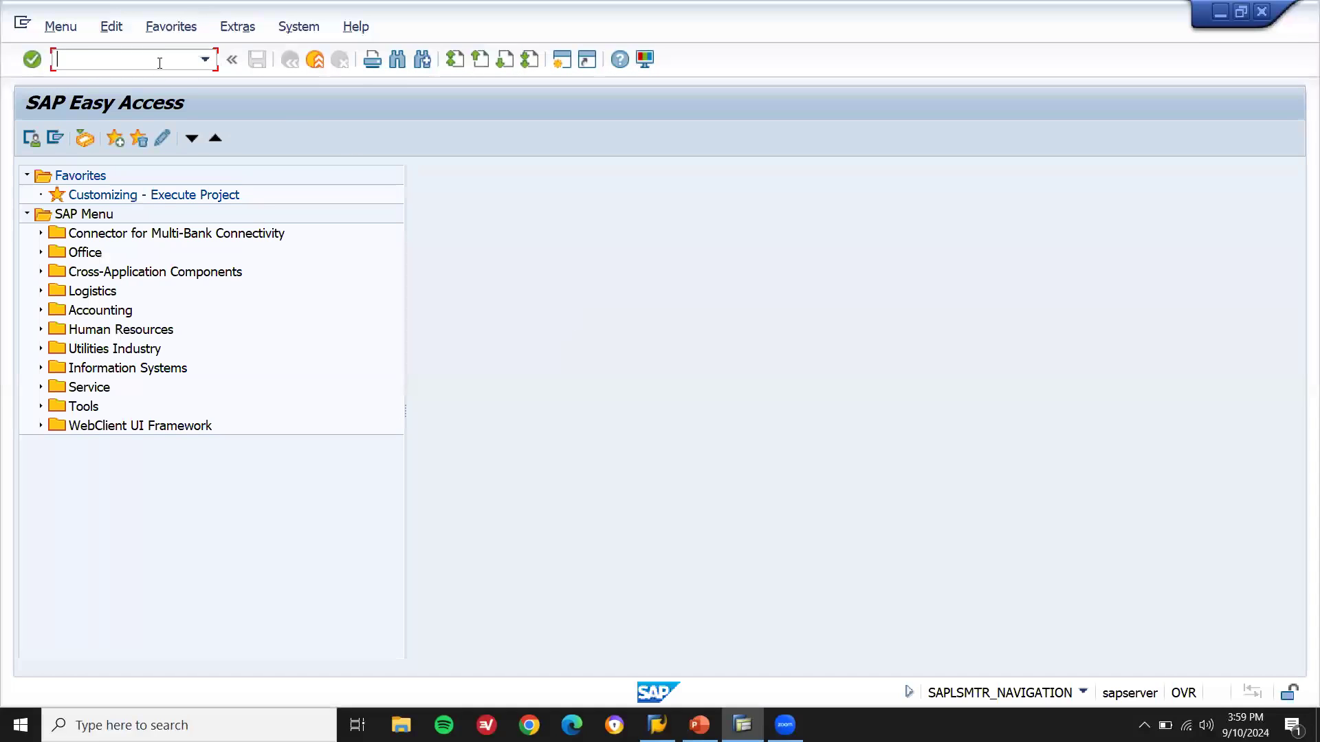
Step: Open material 199166 for change with transaction MM02 and accept the preselected views
type("MM01")
type("2")
key("Return")
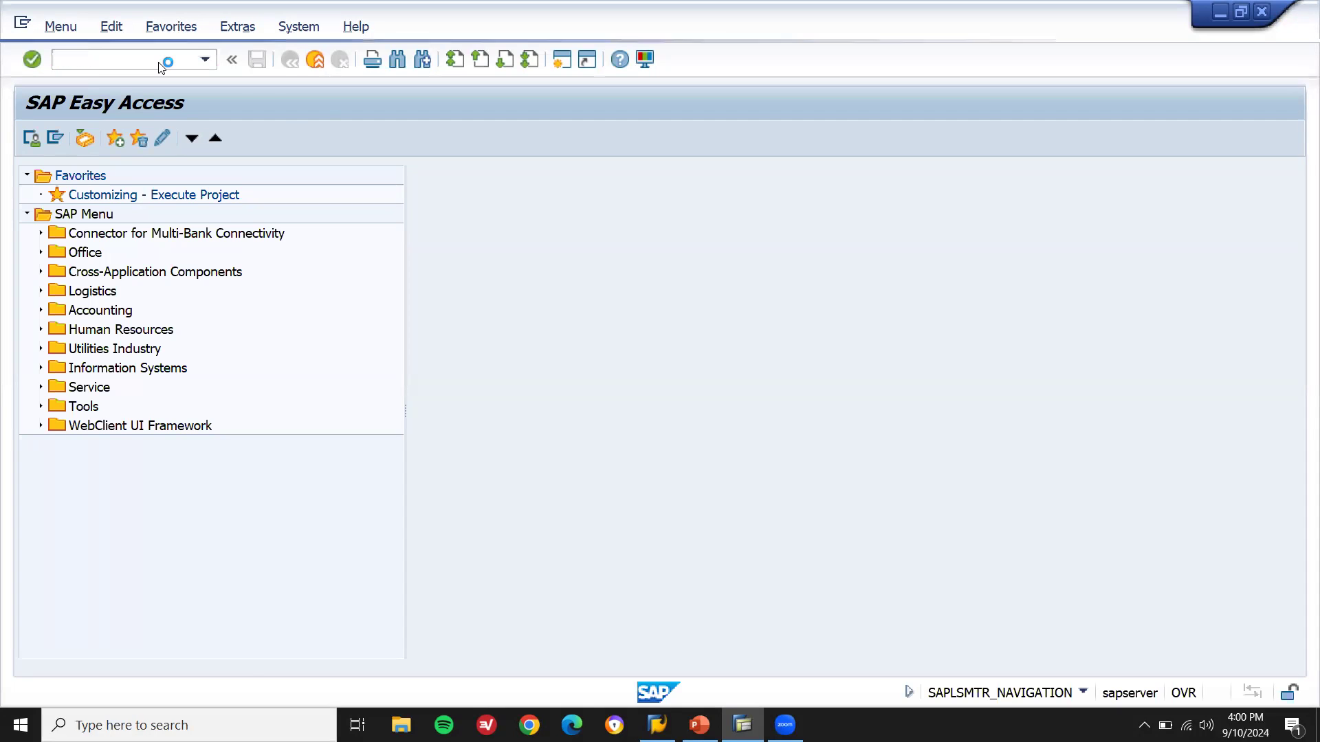
key("Down")
key("Return")
key("Return")
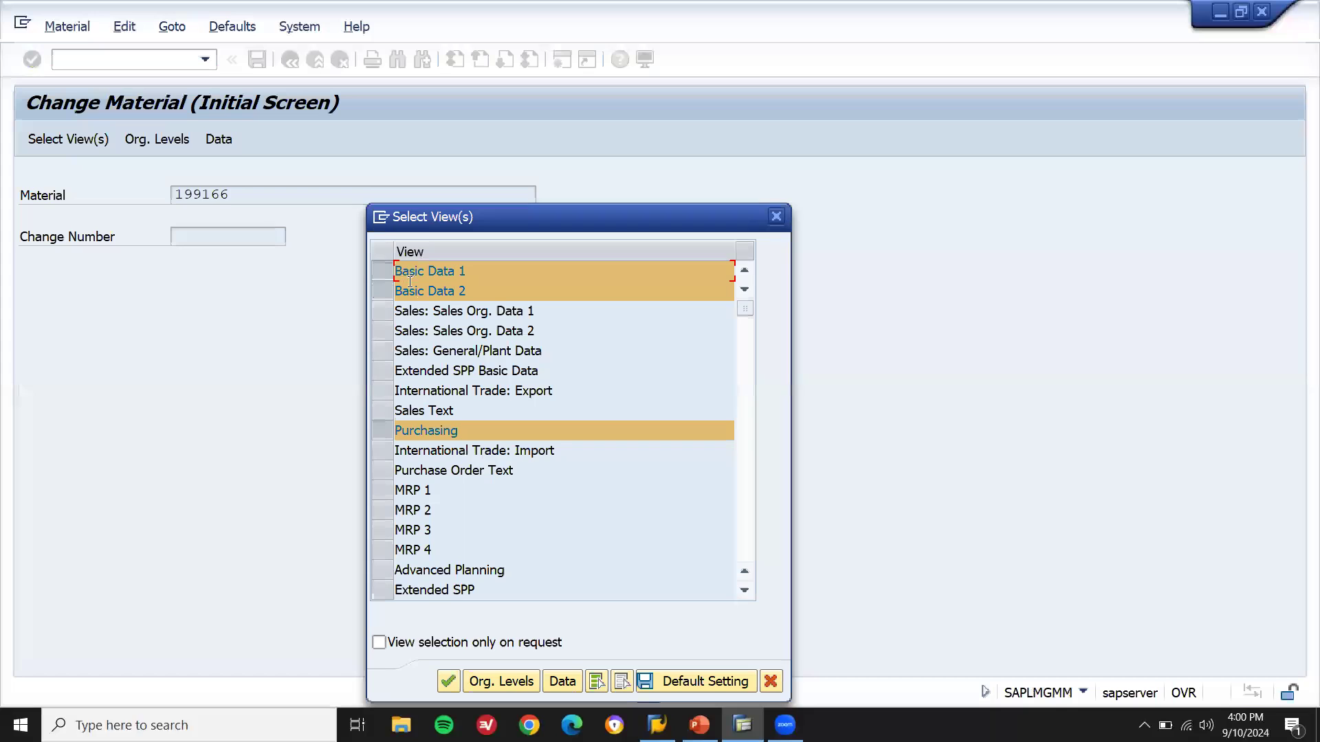
key("Return")
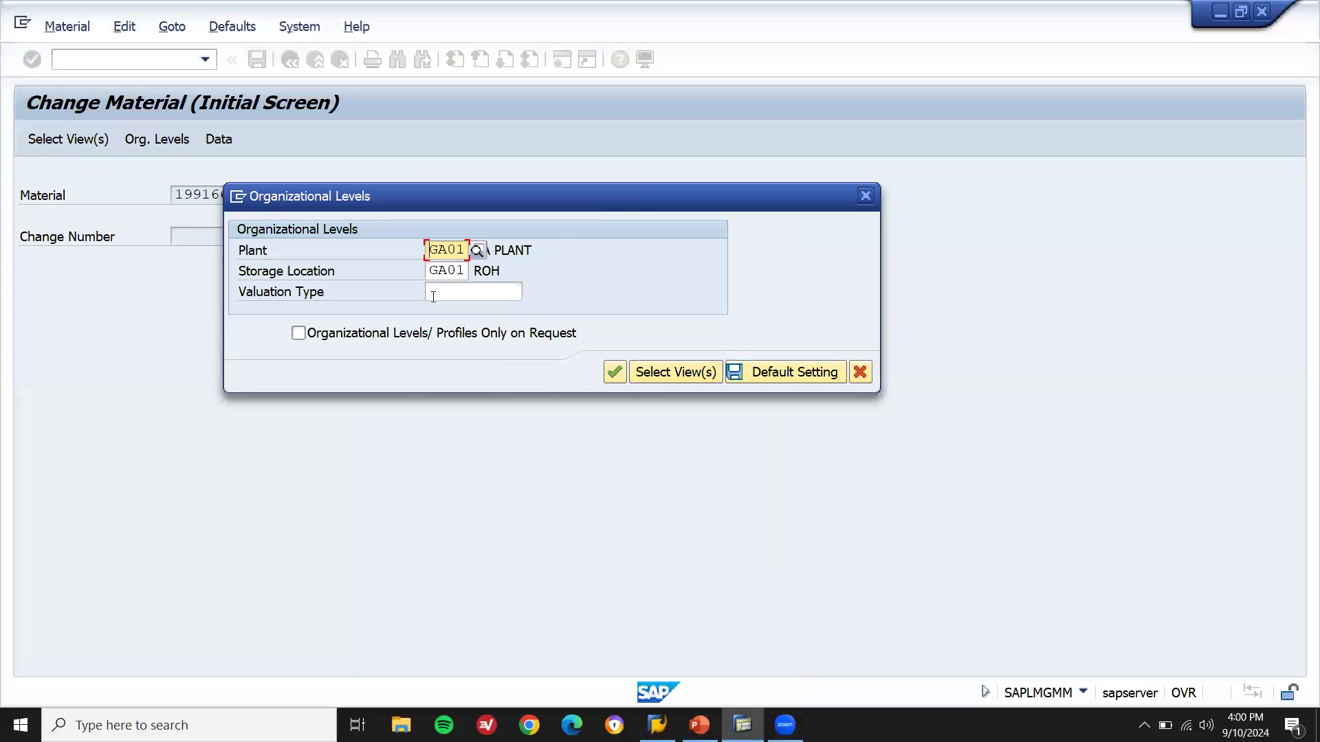
Step: Set the organizational levels to plant SP01 and storage location SP01 and open the material's data screens
type("SP01")
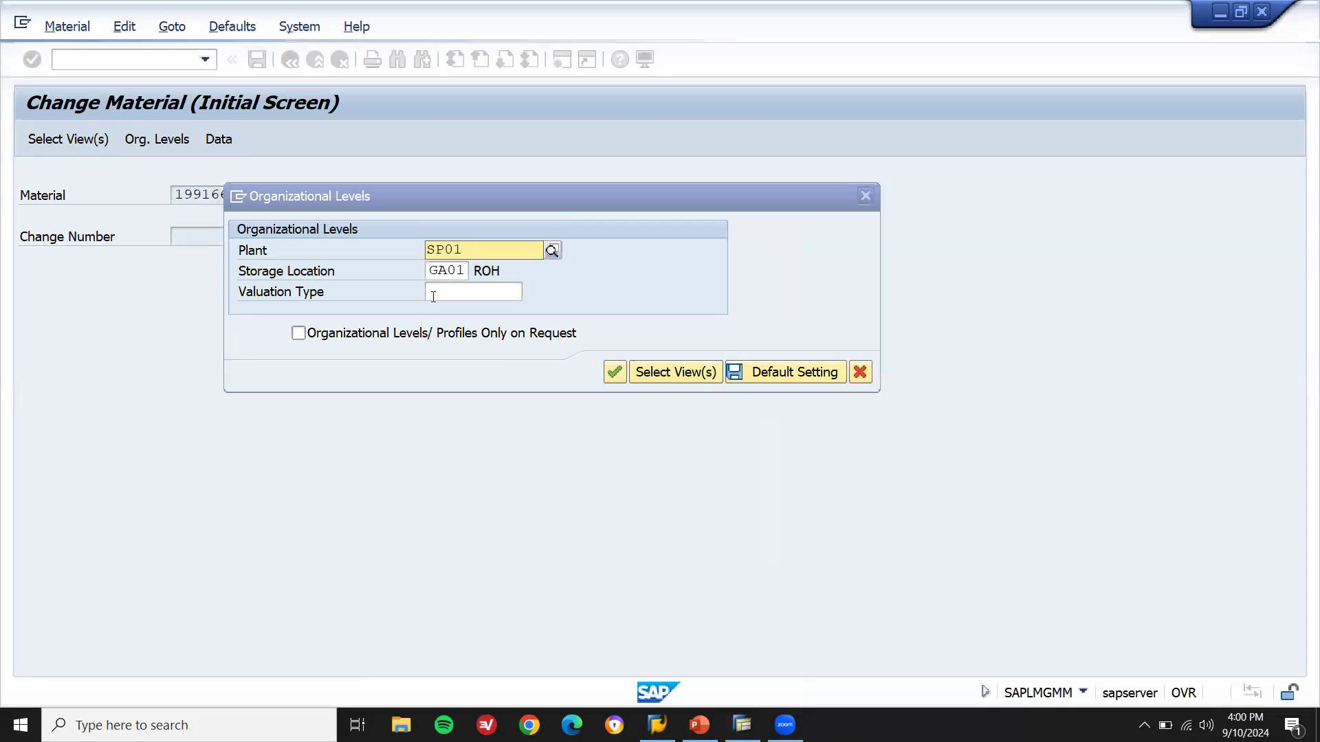
left_click(443, 297)
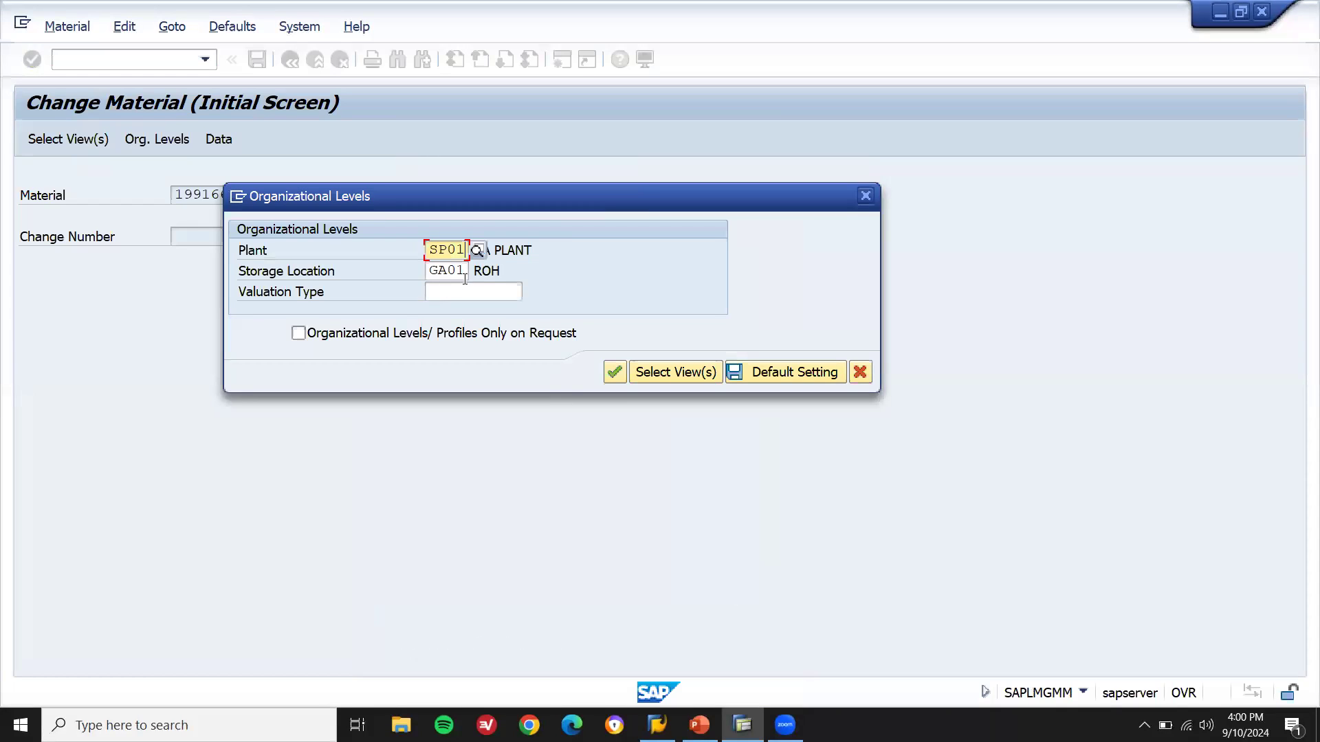
double_click(467, 270)
key("BackSpace")
type("SP01")
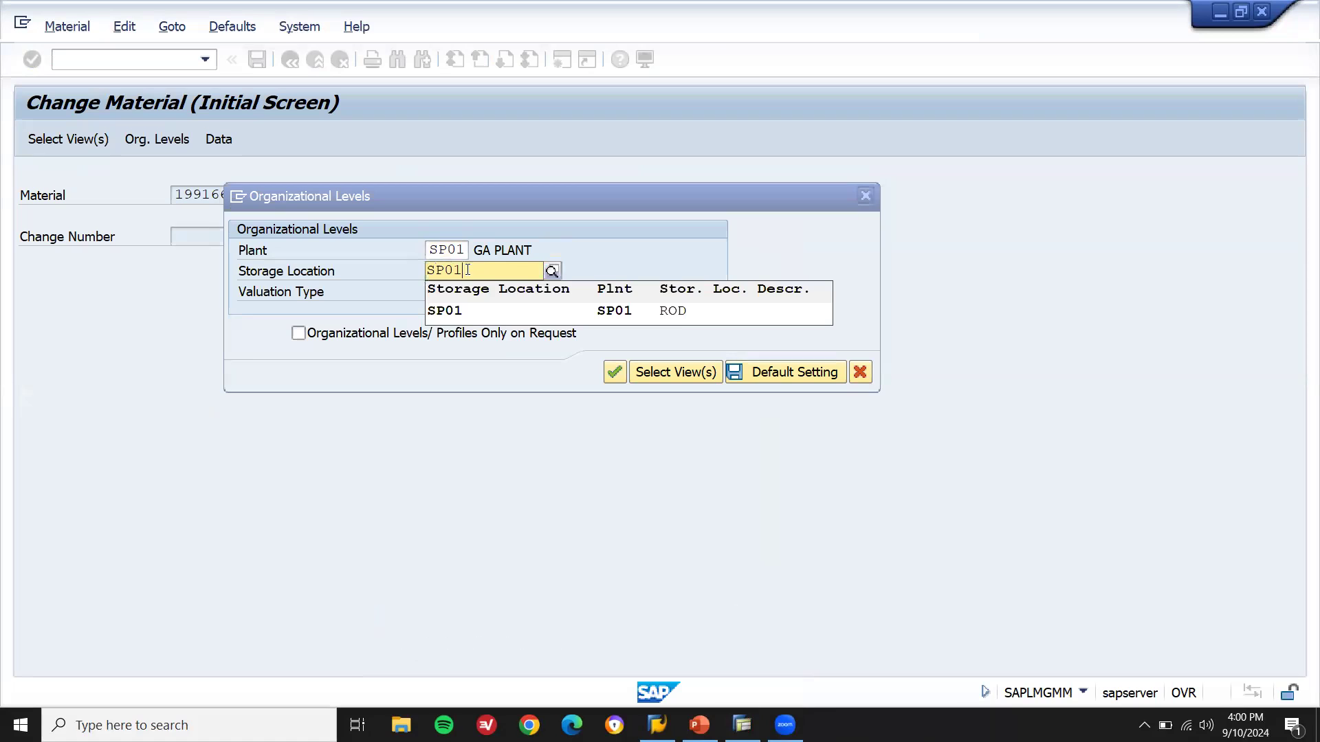
key("Return")
key("Return")
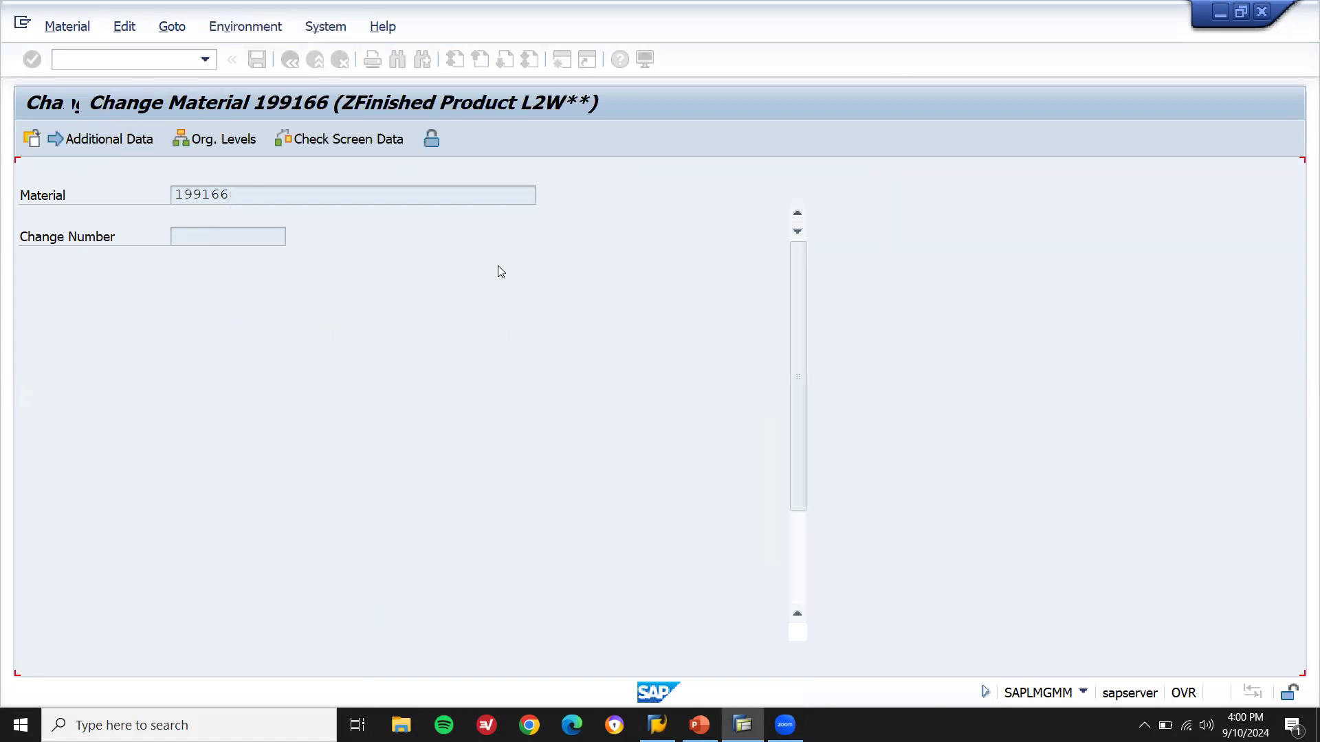
Step: Examine the valuation class in the material's Accounting 1 view, and return to SAP Easy Access
left_click(803, 176)
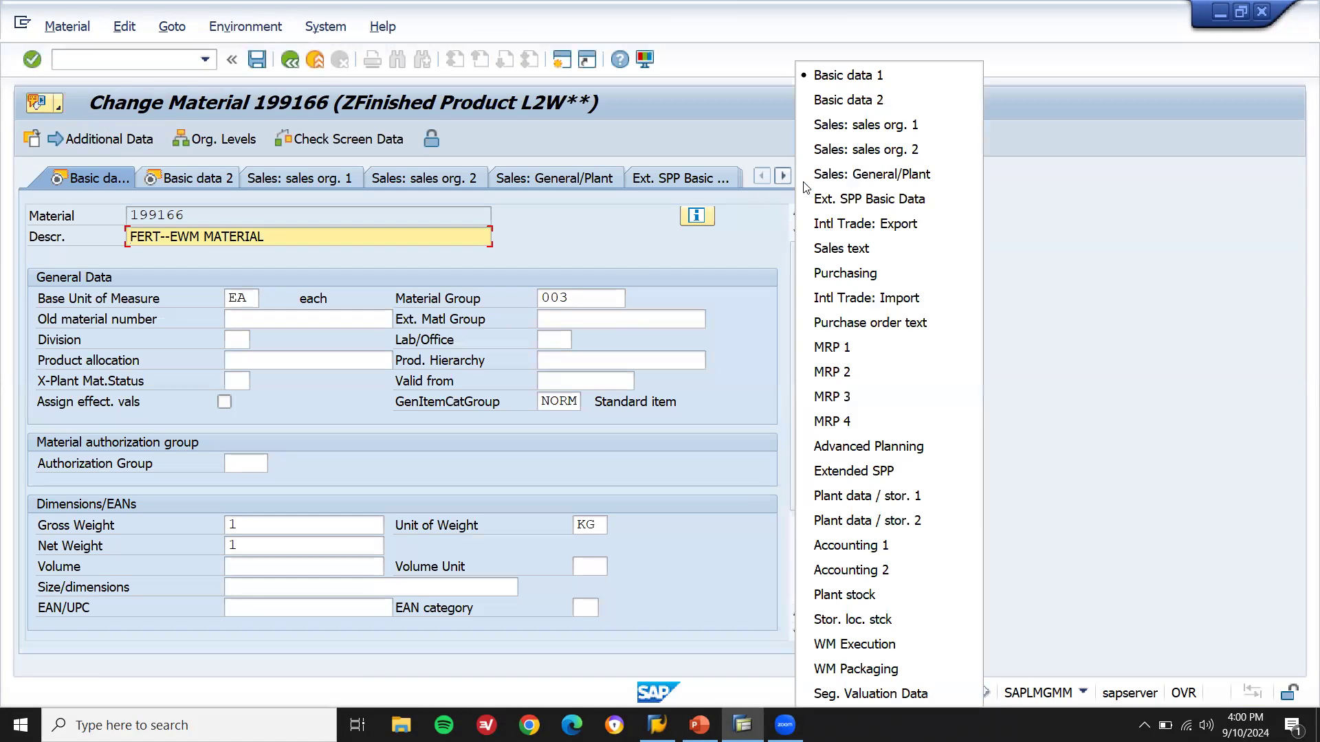
left_click(840, 546)
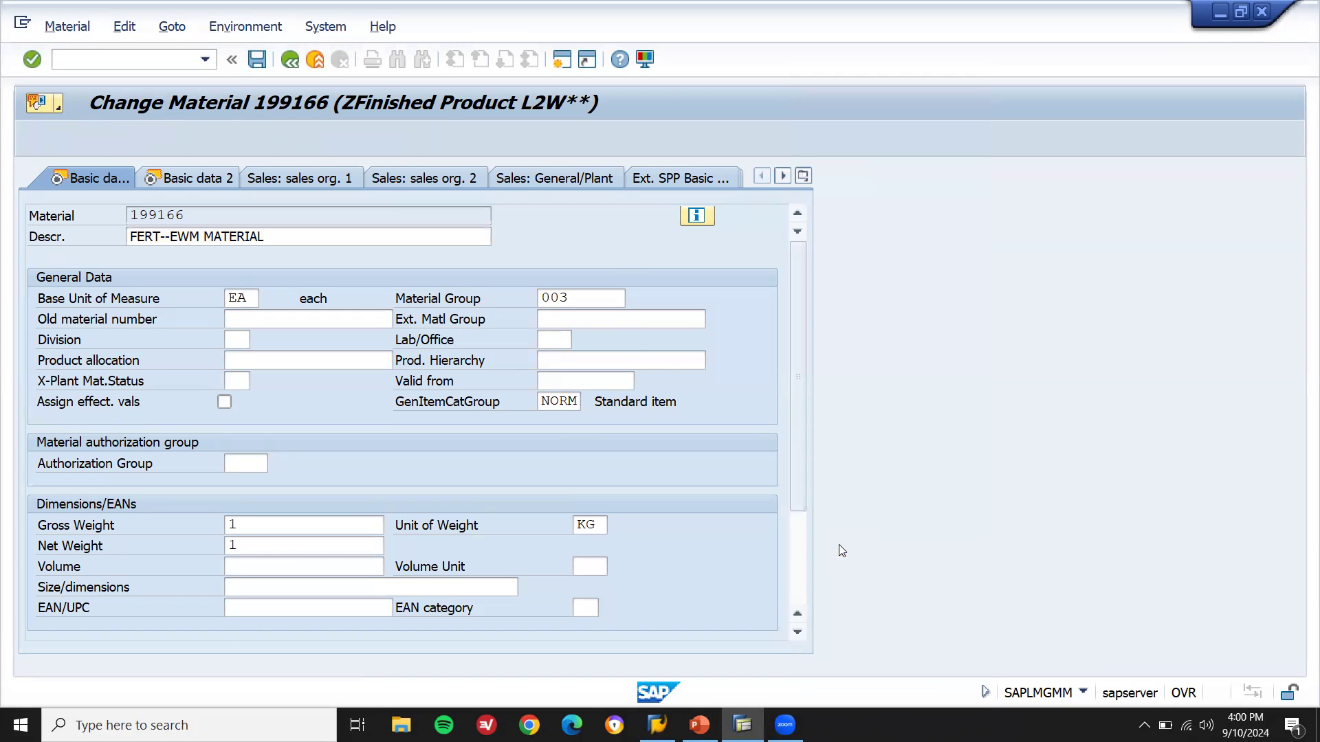
left_click(211, 401)
key("shift+Right")
key("shift+Right")
key("shift+Right")
key("shift+Right")
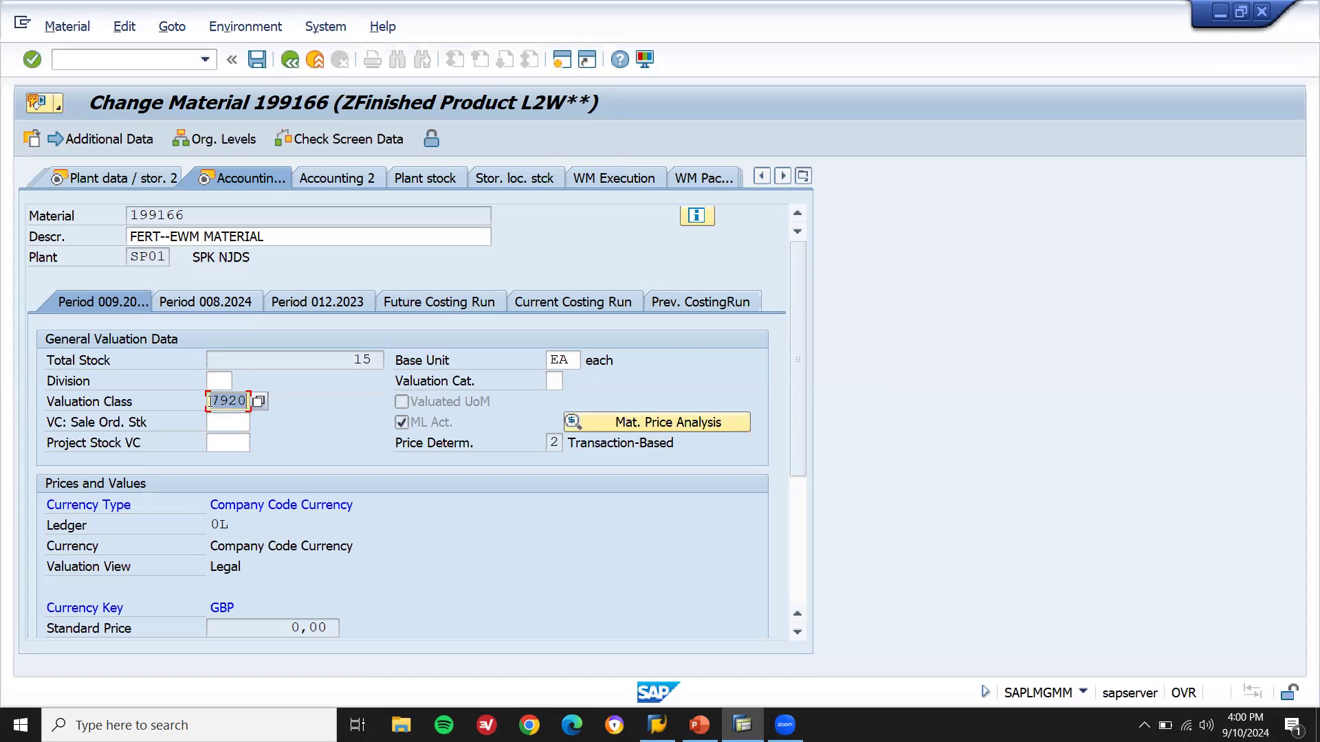
left_click(142, 57)
type("/n")
key("Return")
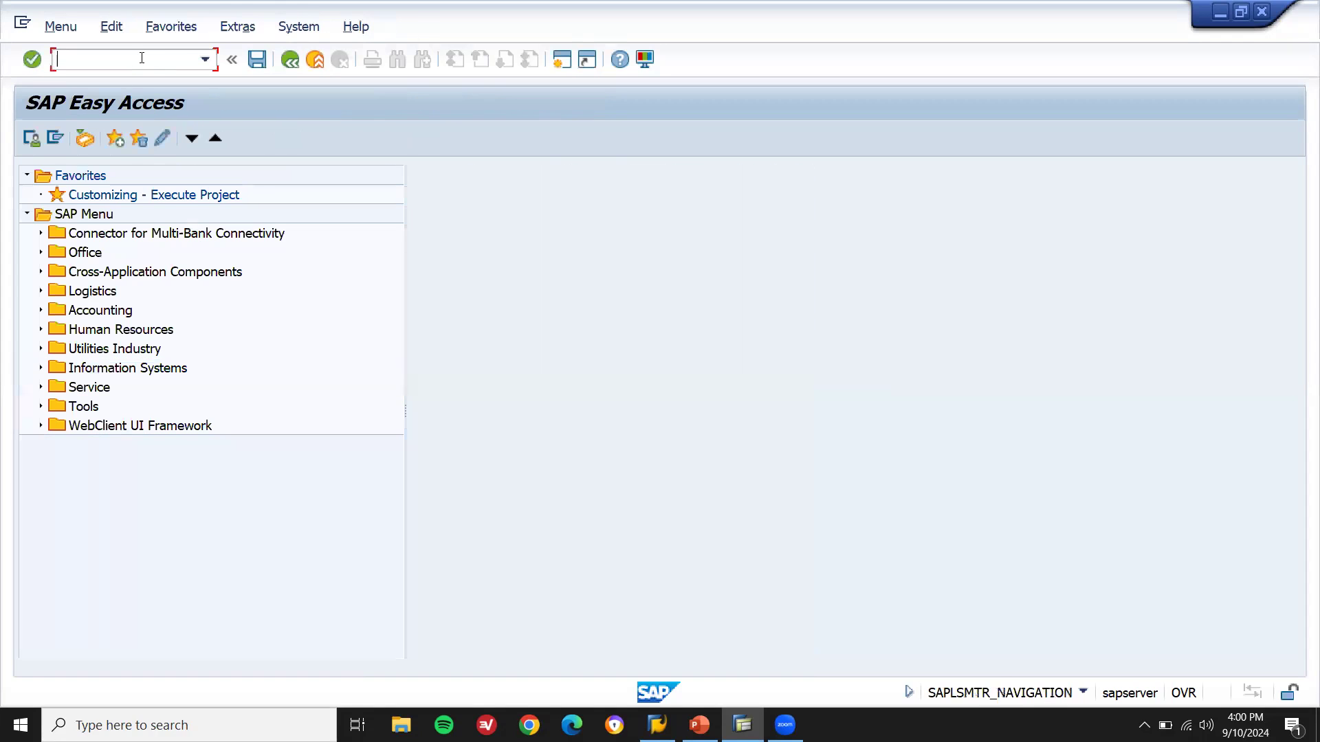
type("SPRO")
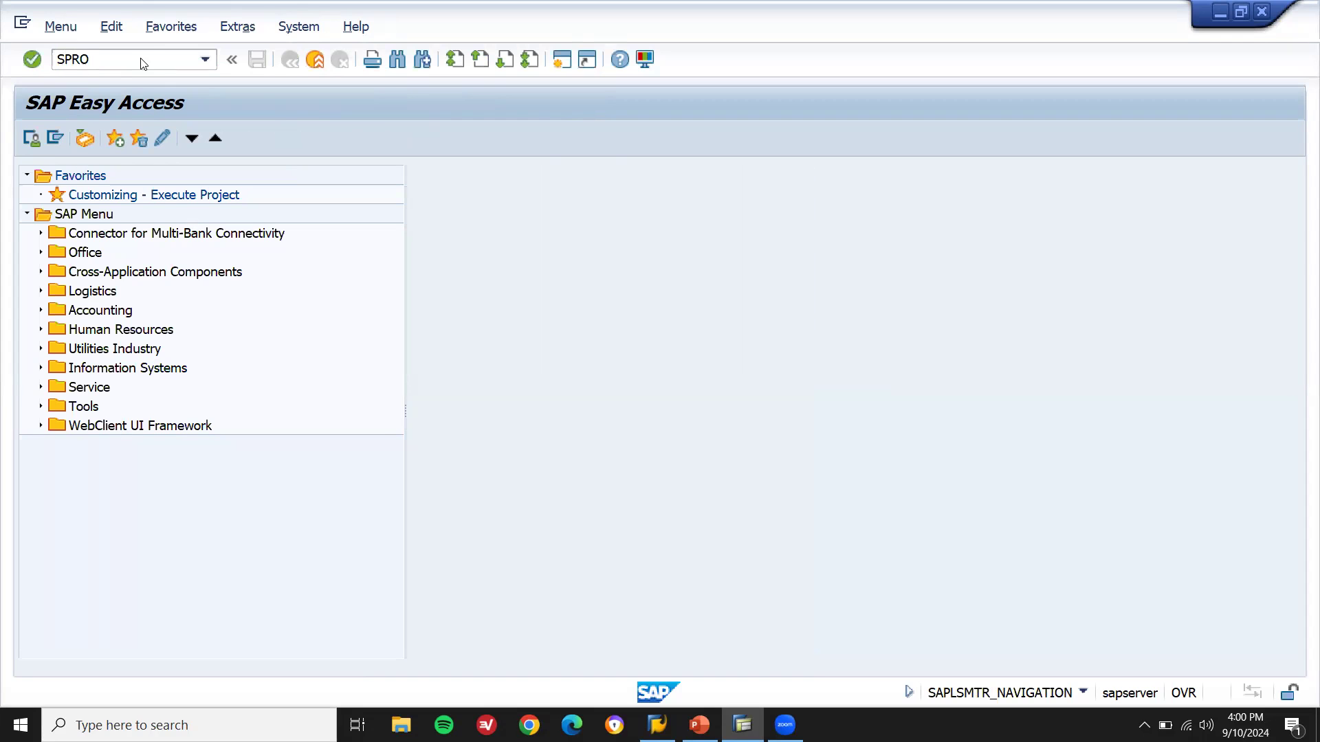
key("Return")
left_click(115, 141)
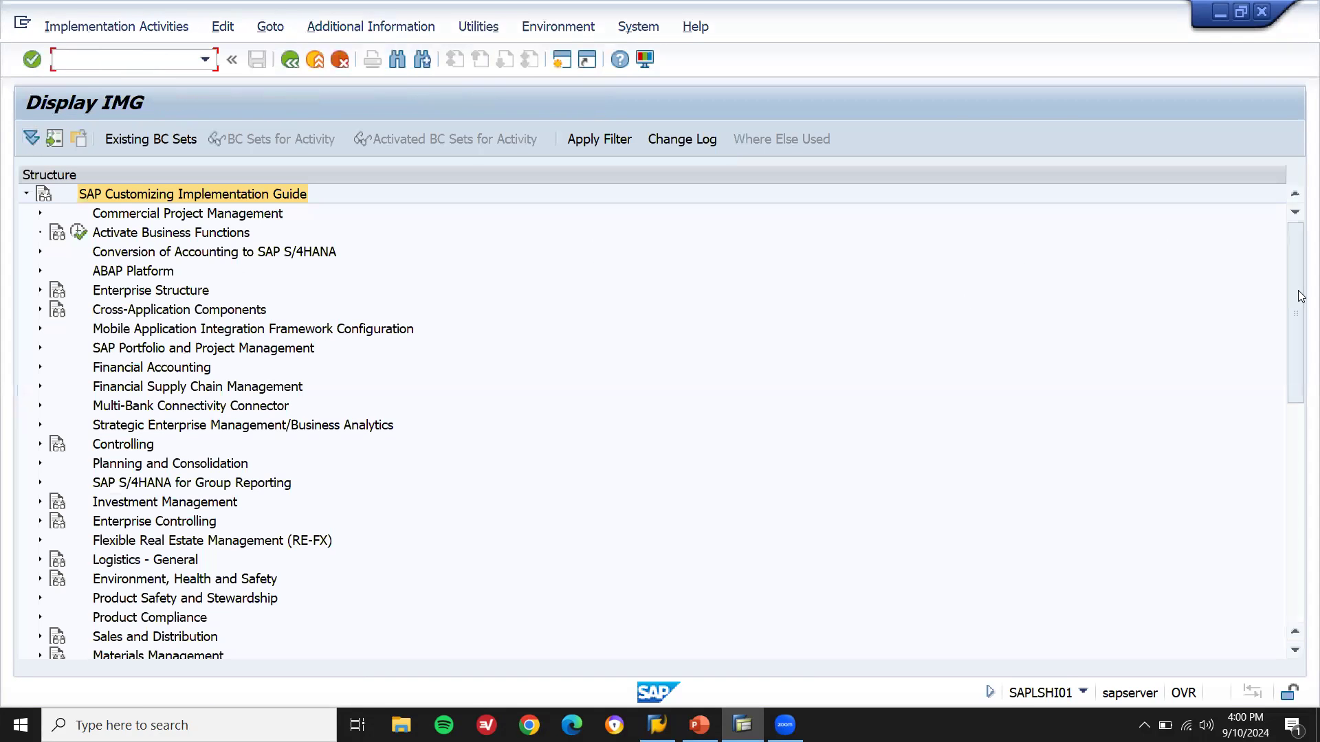
left_click_drag(1301, 297, 1301, 445)
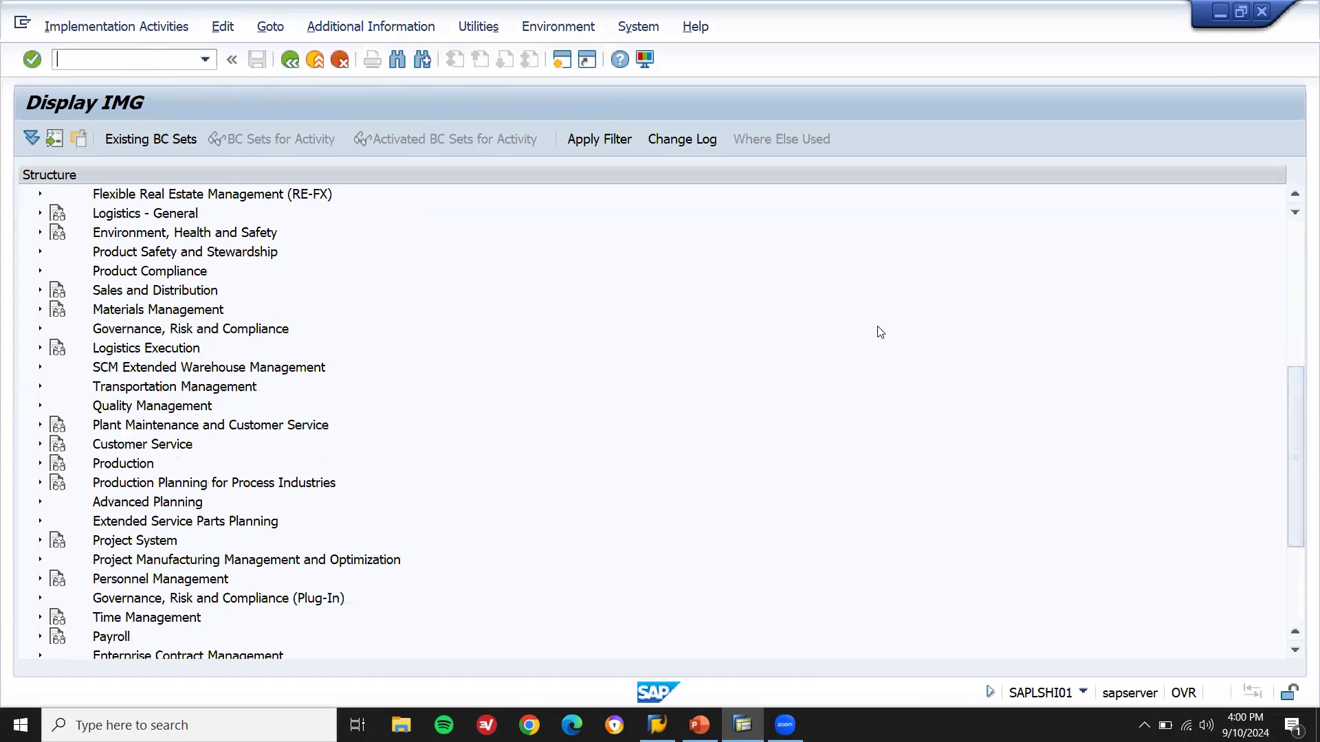
left_click(41, 310)
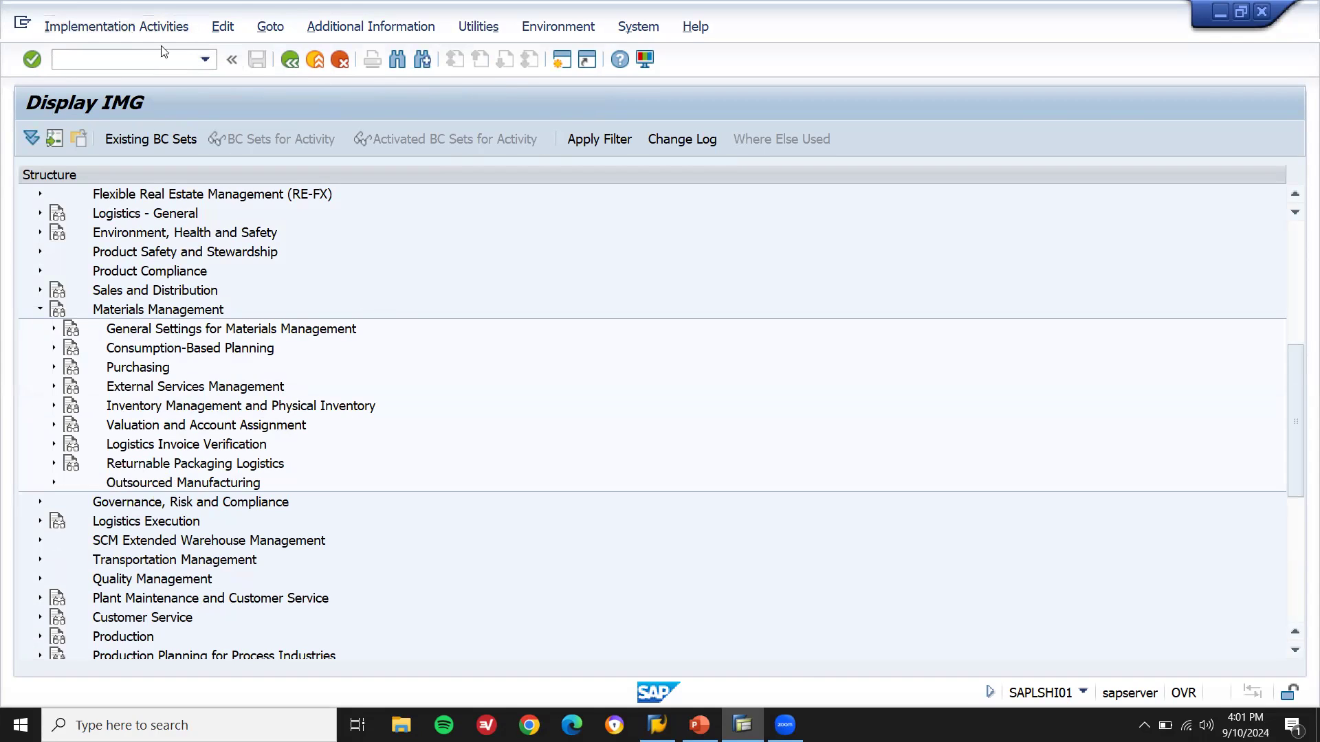
key("F3")
key("F3")
Step: Open the material types overview with transaction OMS2 and position the list at material type ZFR1
left_click(140, 63)
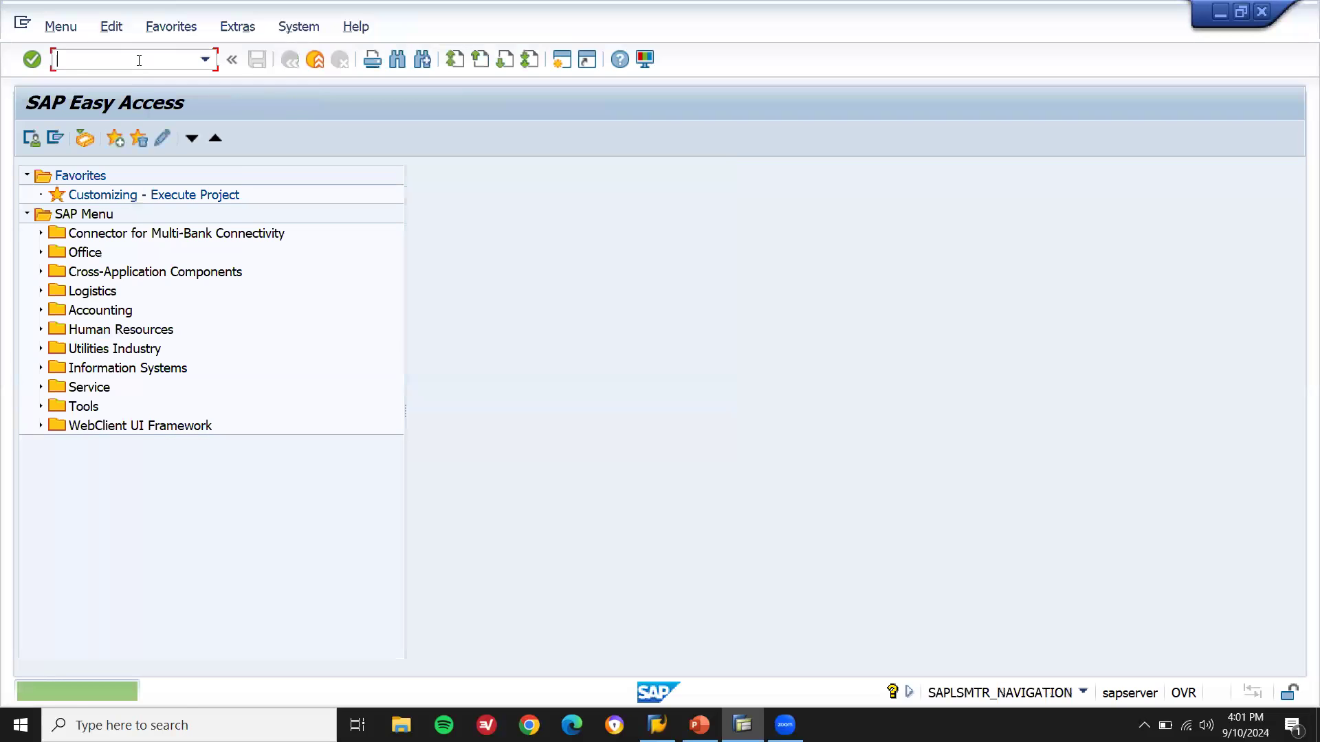
type("OMS2")
key("Return")
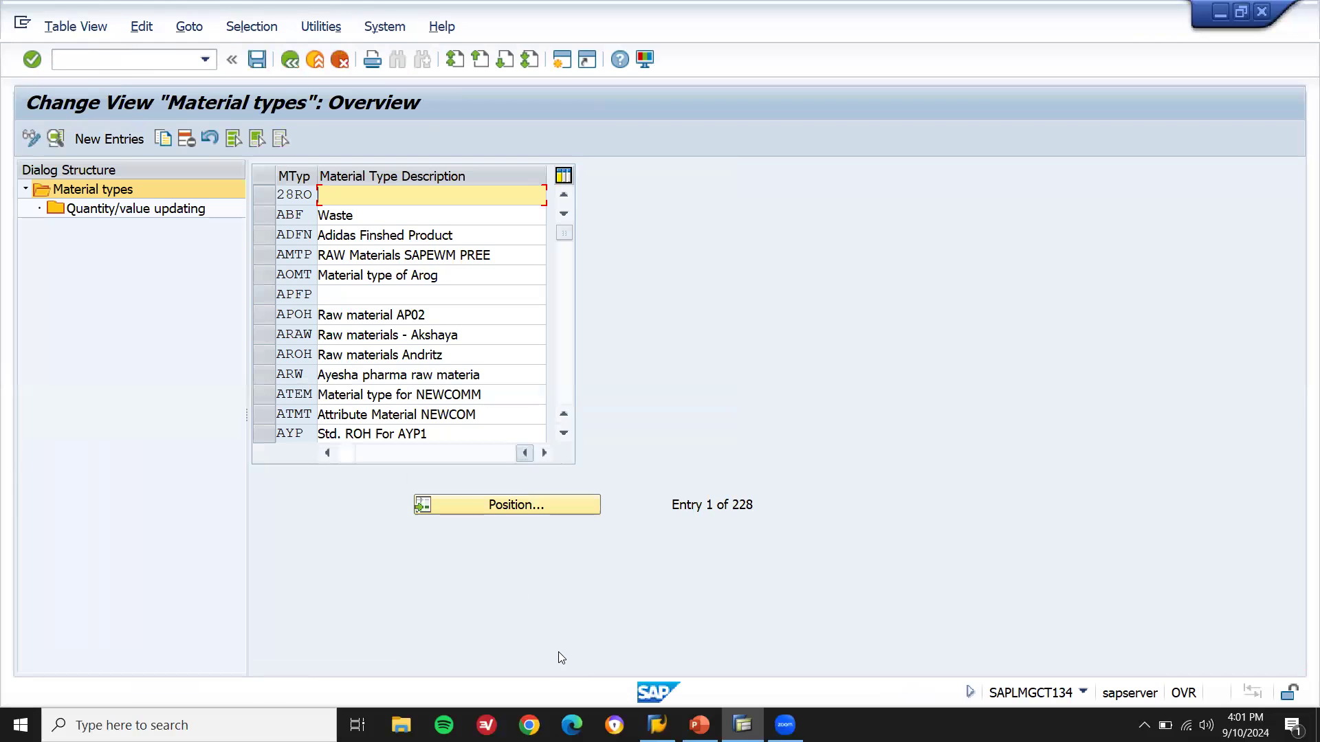
left_click(535, 505)
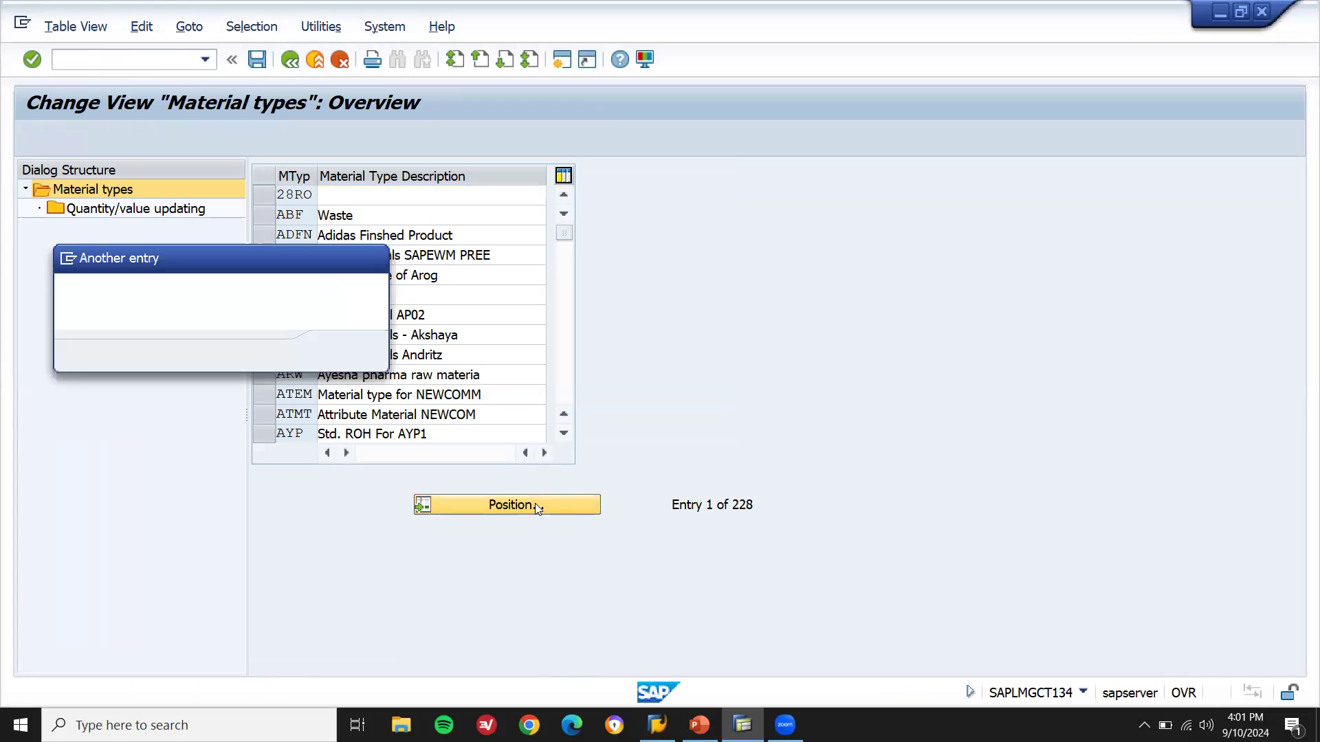
type("ZFR")
key("Down")
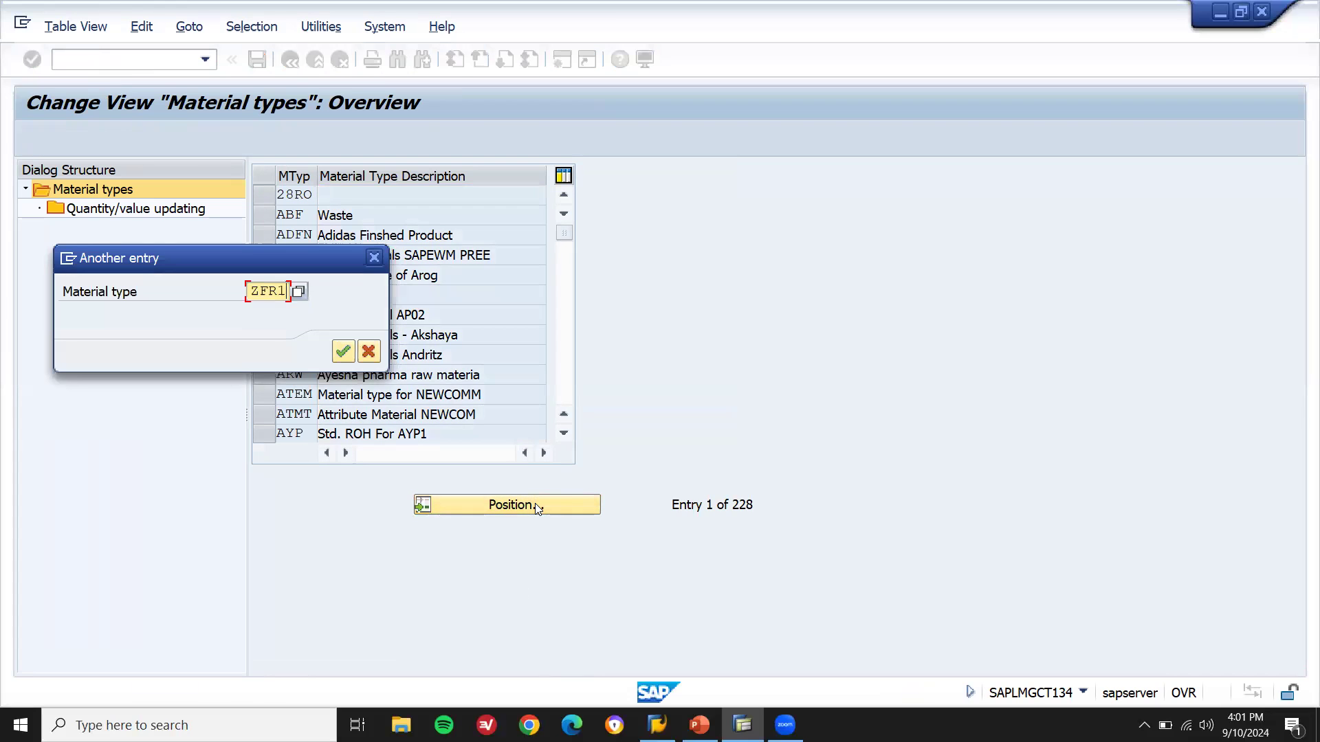
key("Return")
key("Return")
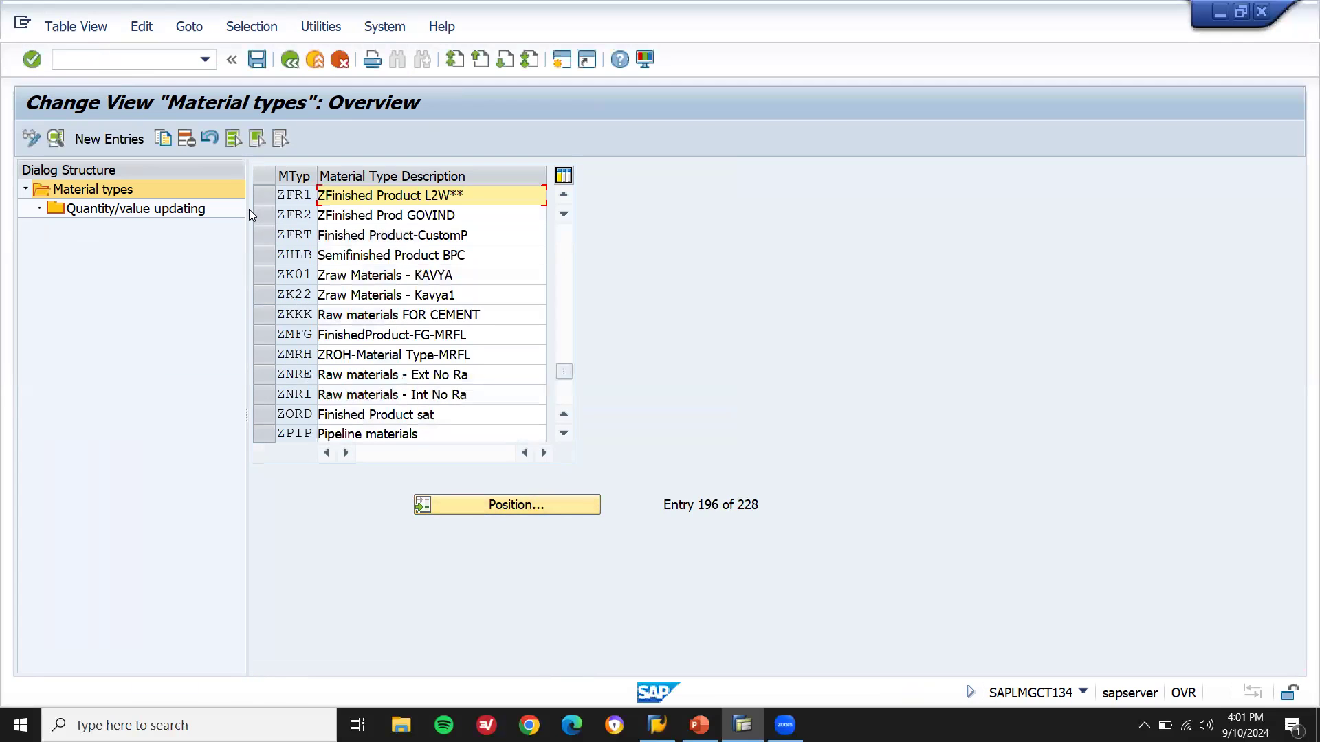
Step: Copy material type ZFR1 to a new material type ZFR3 with the description ZFERT
left_click(264, 196)
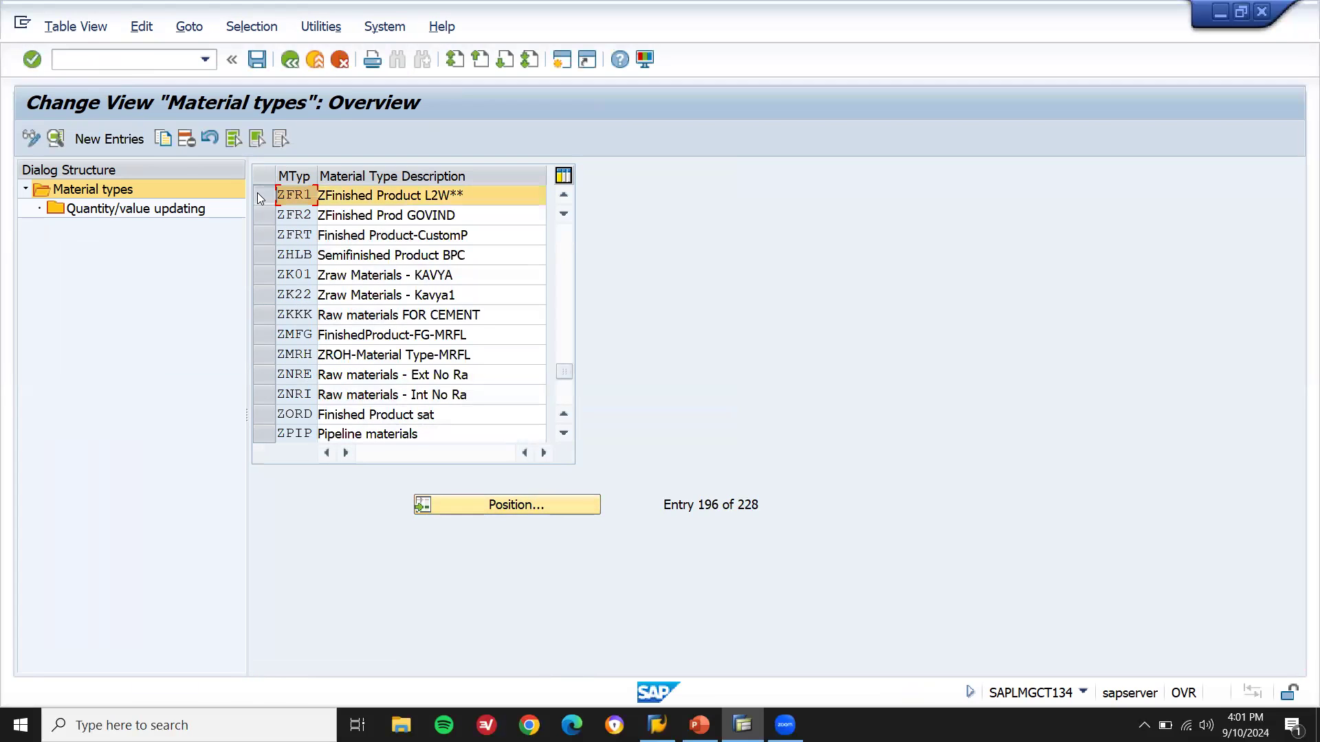
left_click(163, 139)
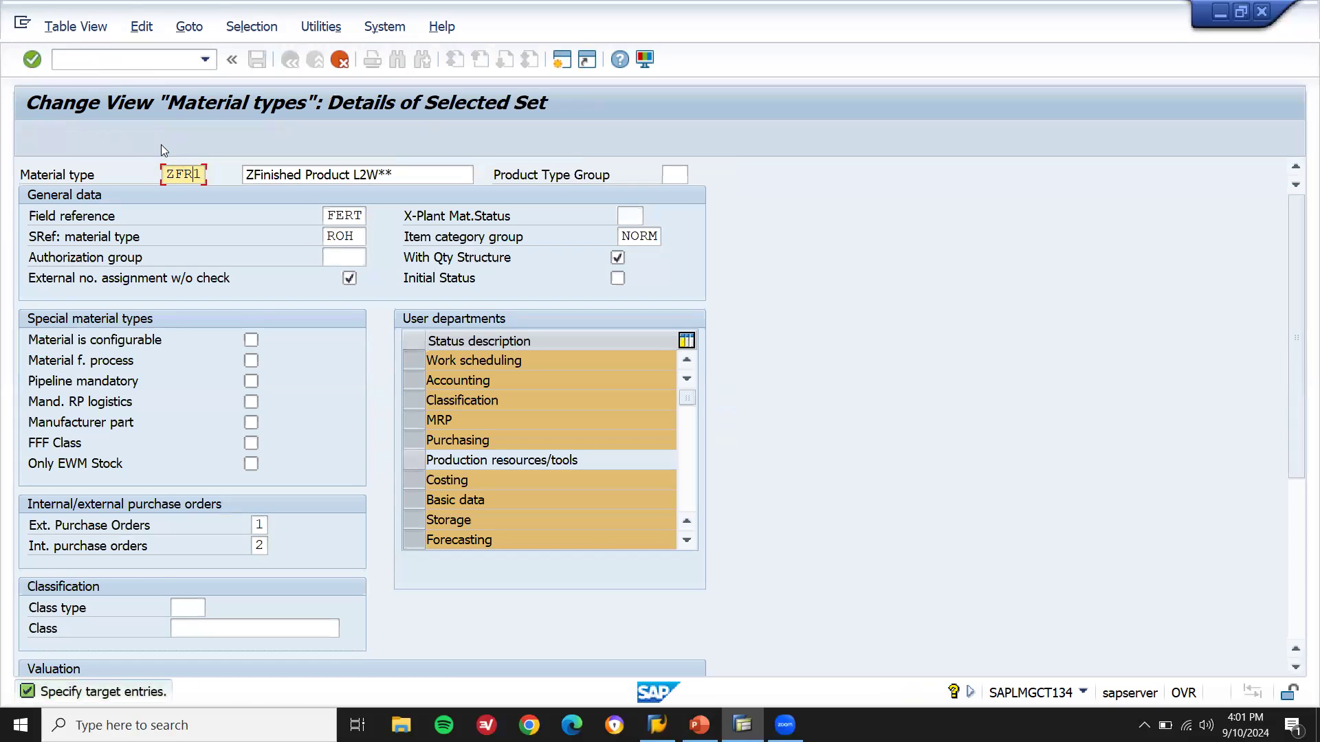
left_click(408, 177)
key("BackSpace")
key("BackSpace")
key("BackSpace")
key("BackSpace")
key("BackSpace")
key("BackSpace")
key("BackSpace")
key("BackSpace")
key("BackSpace")
key("BackSpace")
key("BackSpace")
key("BackSpace")
key("BackSpace")
key("BackSpace")
key("BackSpace")
key("BackSpace")
key("BackSpace")
key("BackSpace")
key("BackSpace")
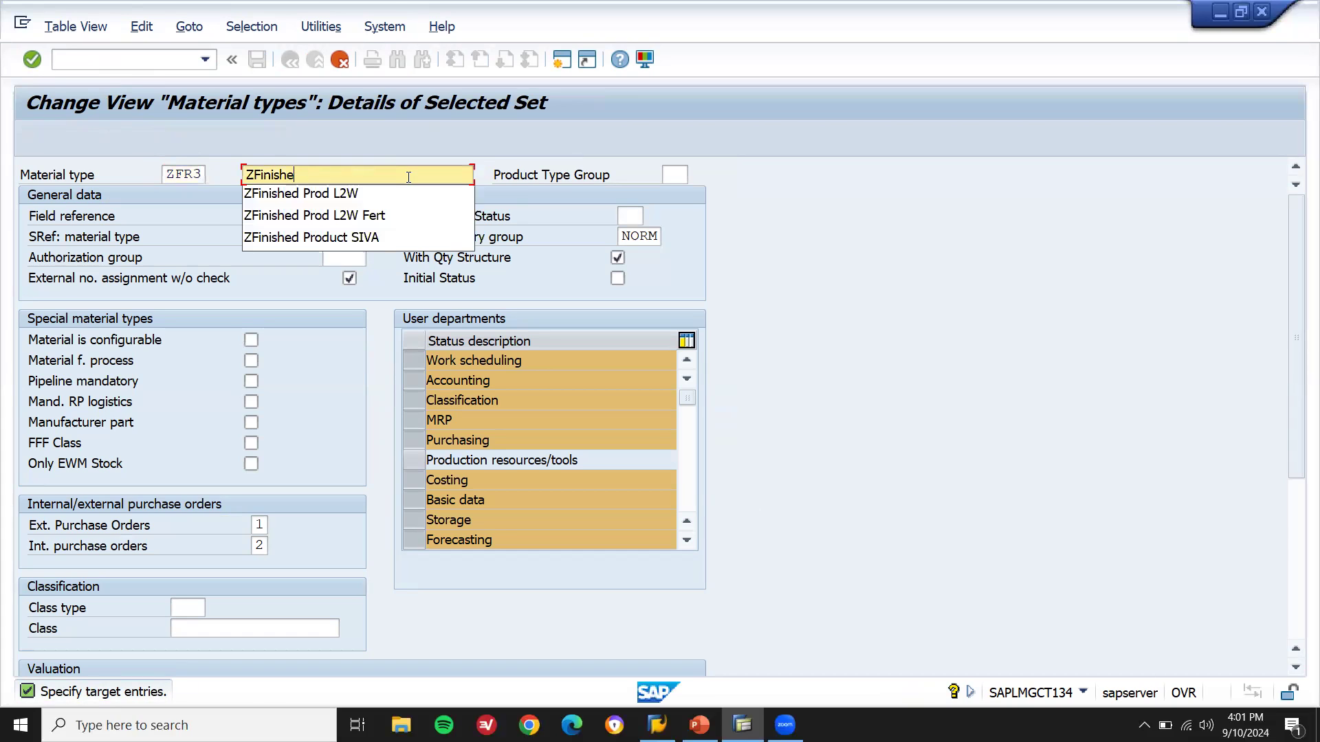
key("BackSpace")
key("BackSpace")
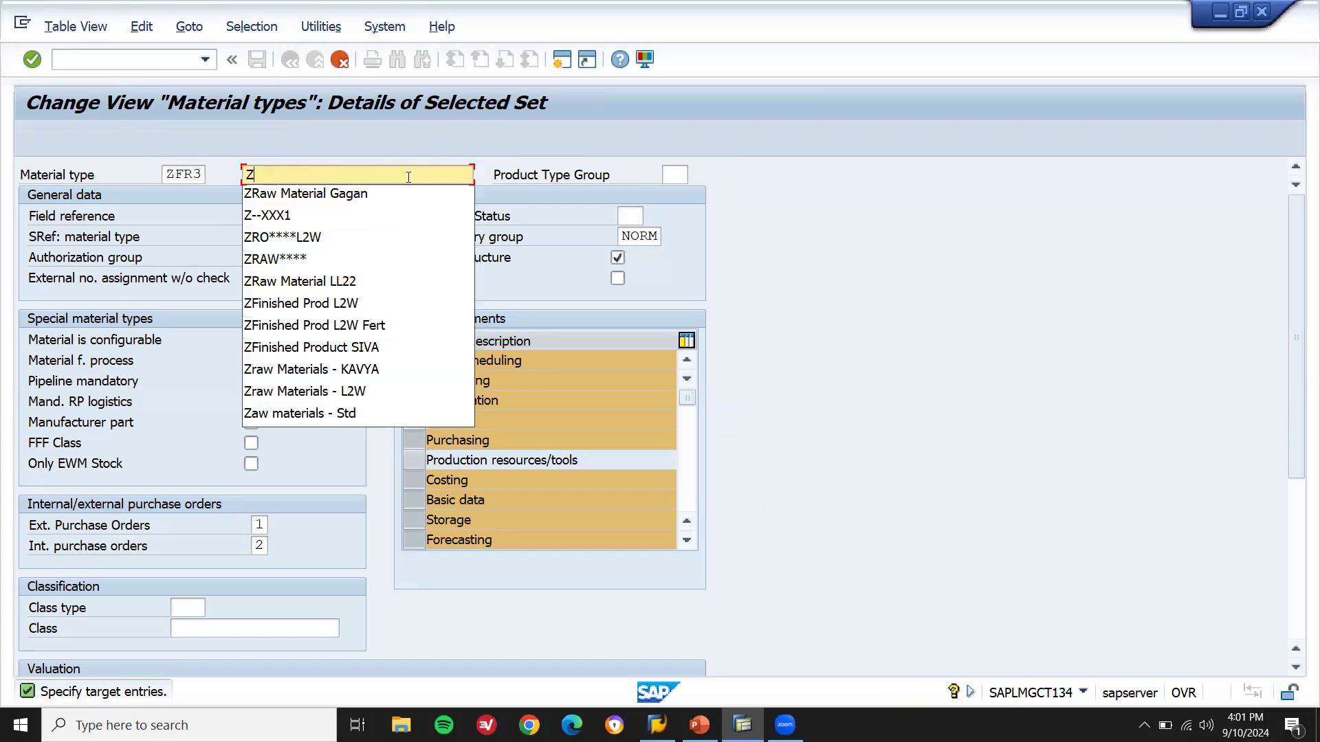
type("FERT")
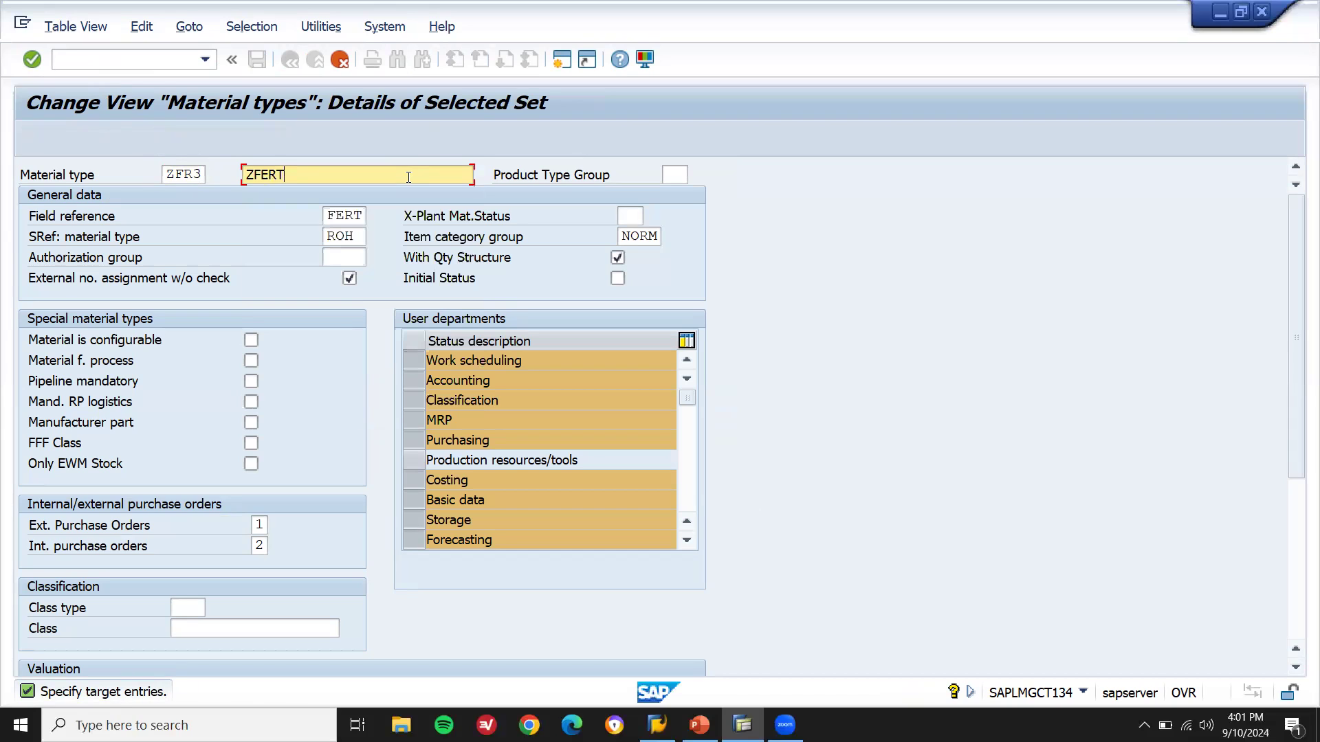
Step: Confirm the ZFR3 copy with its quantity/value updating entries and save it to the proposed customizing request
key("Return")
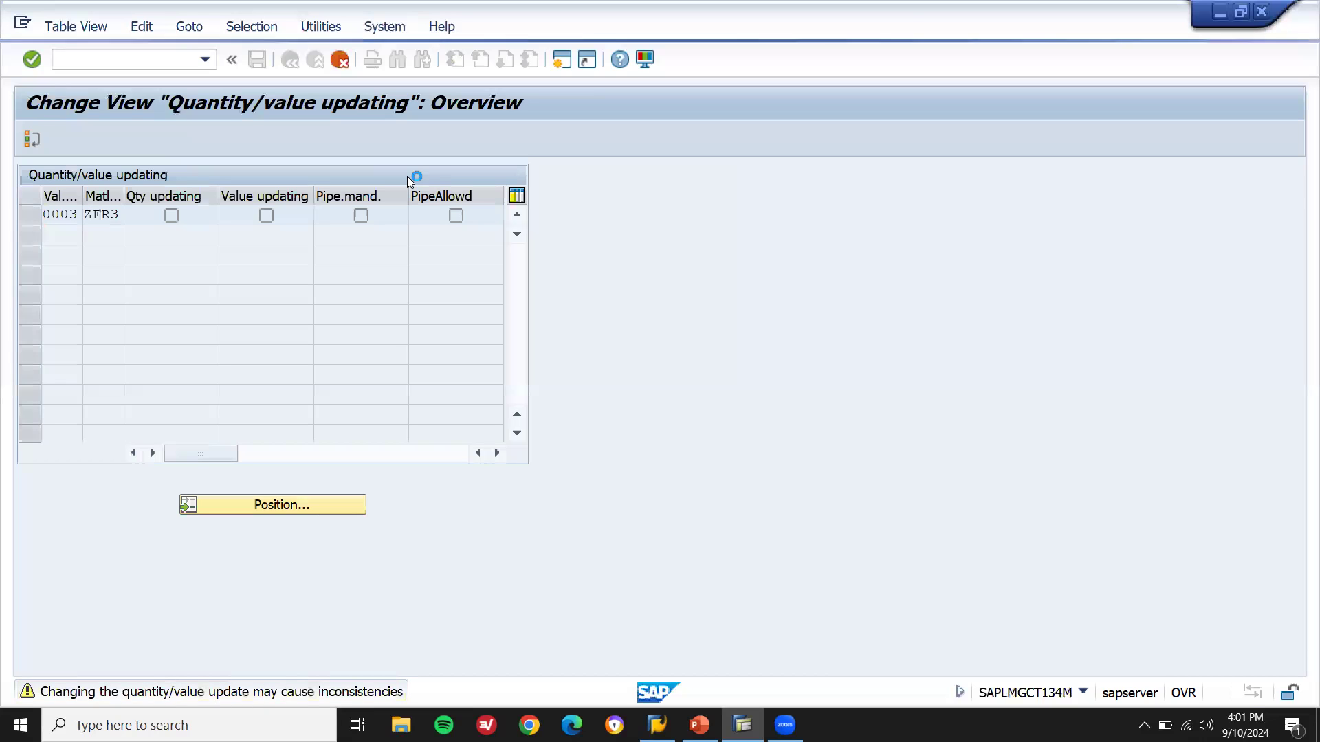
key("Return")
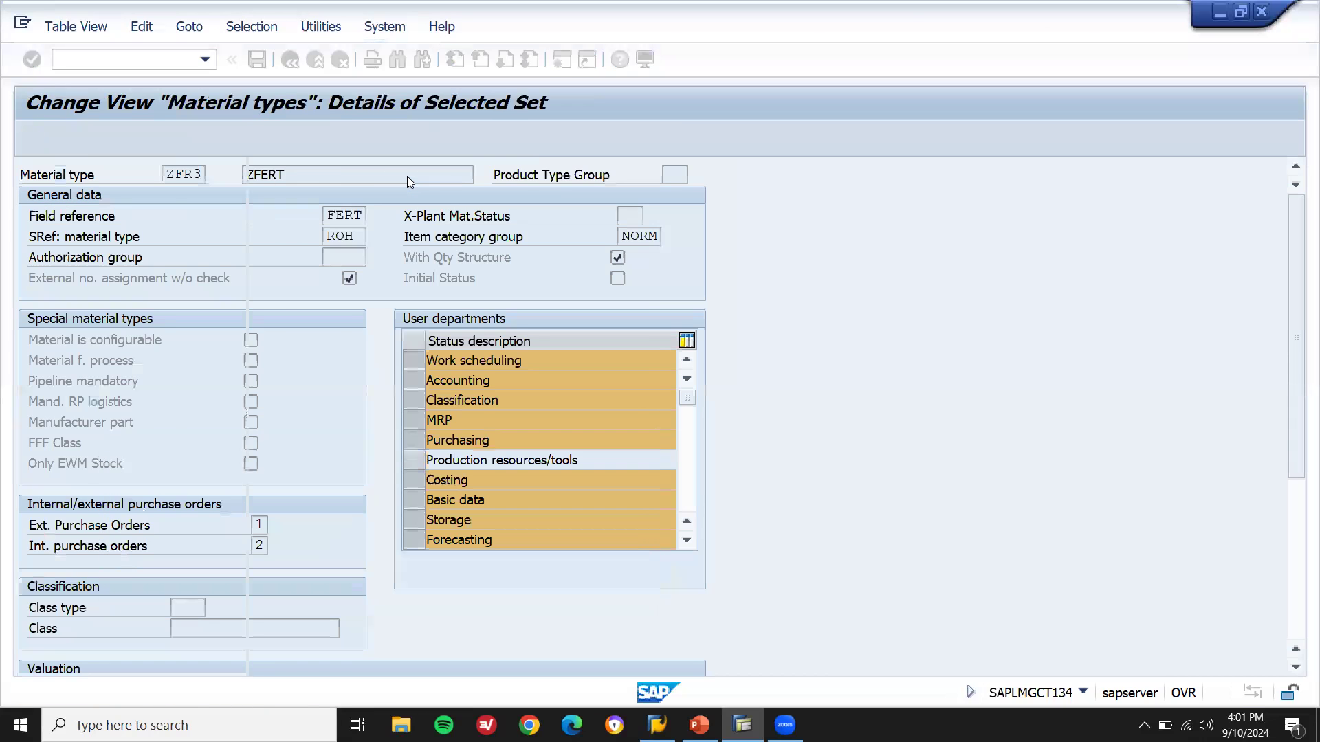
key("ctrl+s")
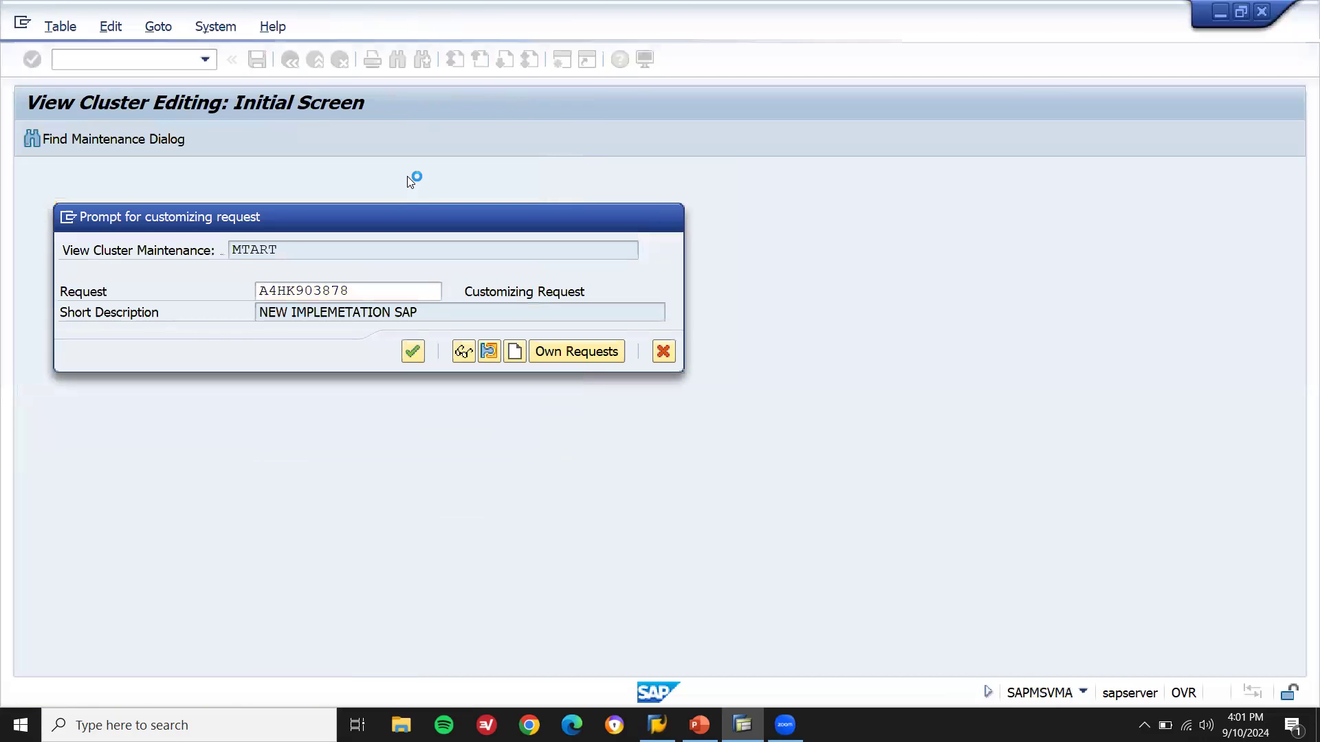
key("Return")
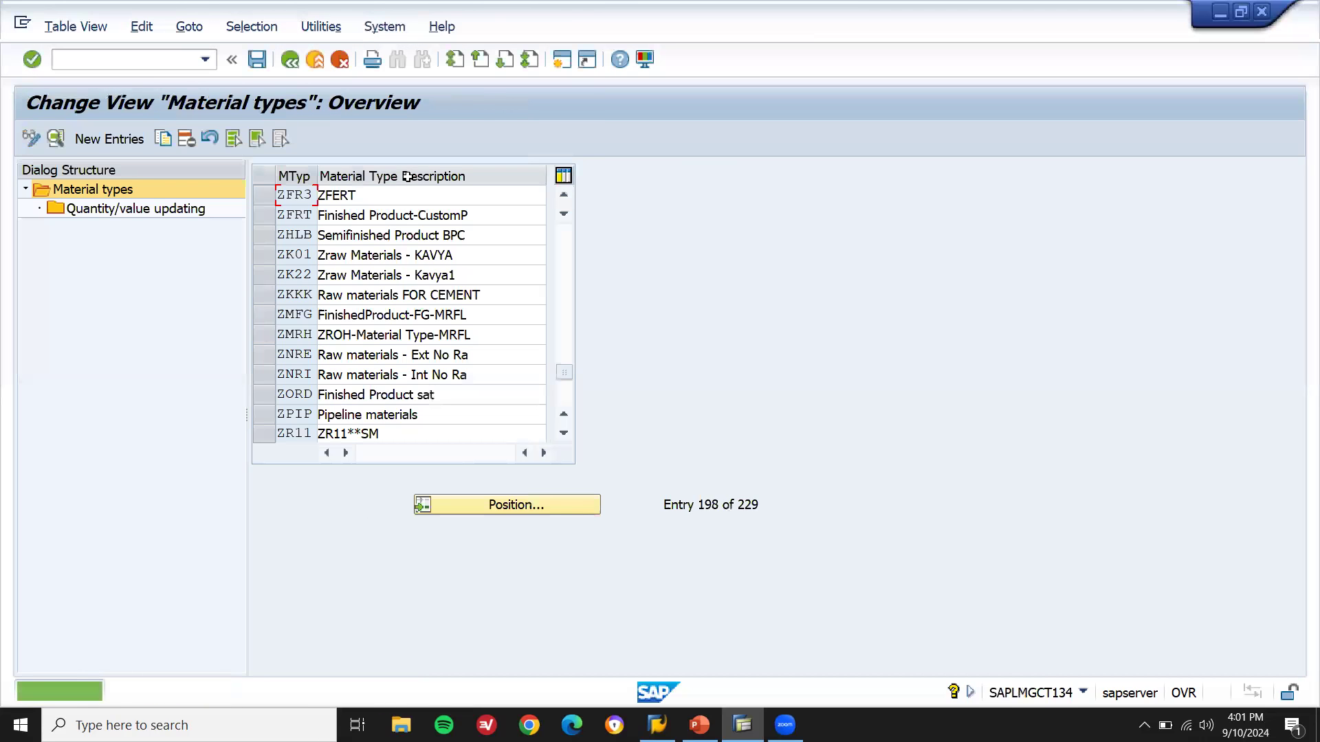
Step: Write "ZFR3 - ZFERT" in a new Notepad note and switch back to SAP
key("super+r")
key("Return")
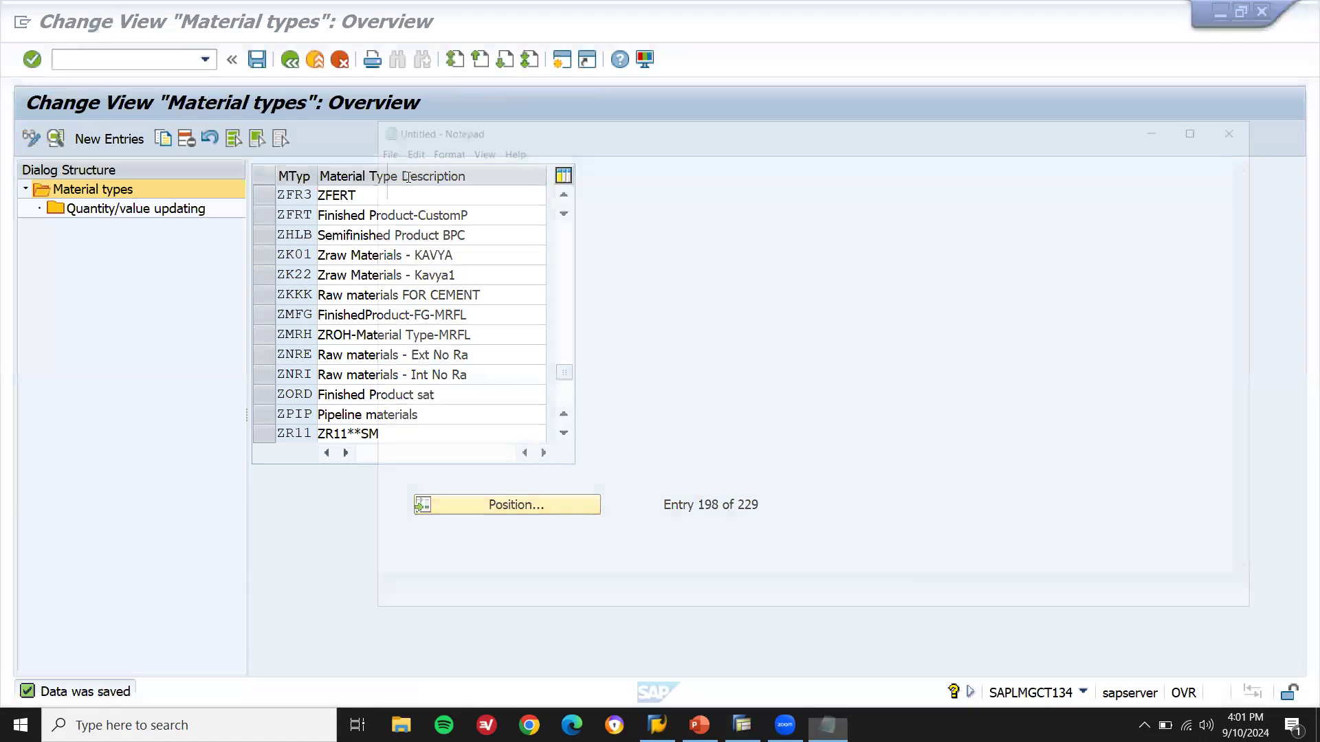
type("ZFR")
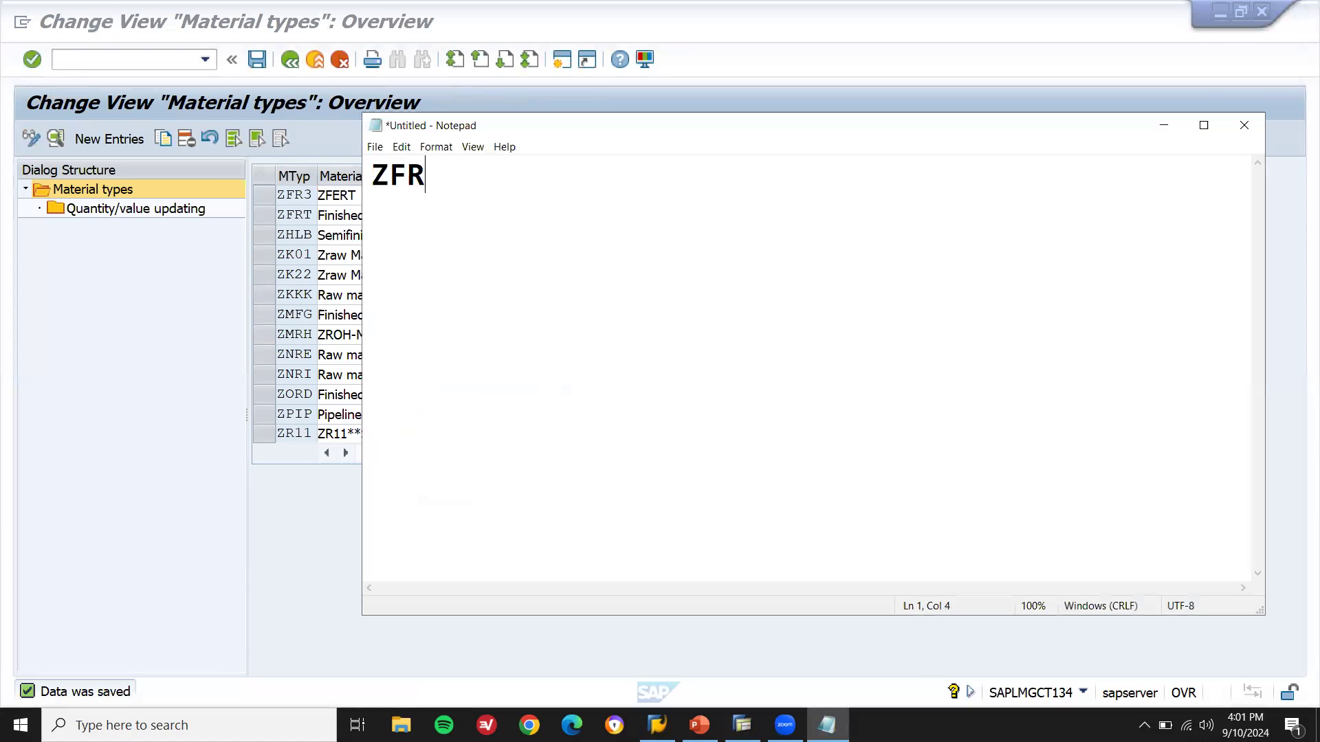
type("3 - ZFERT")
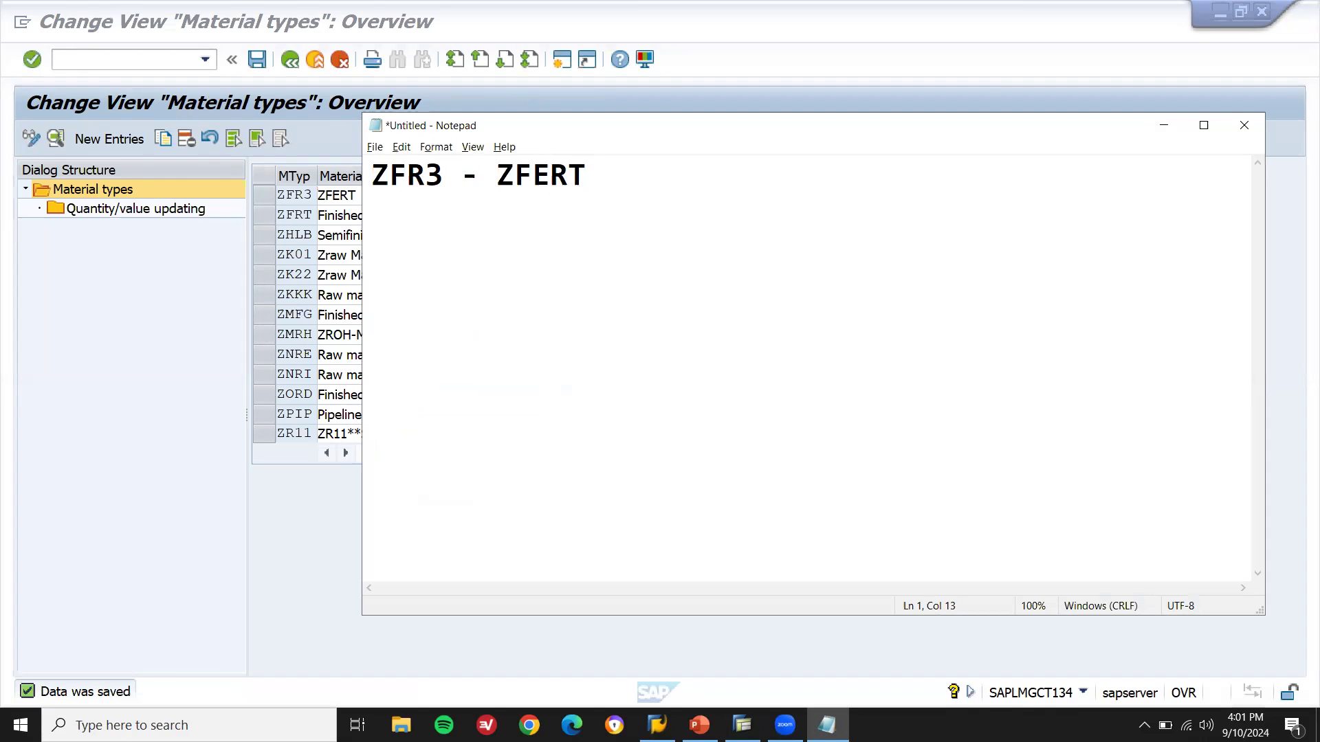
key("alt+Tab")
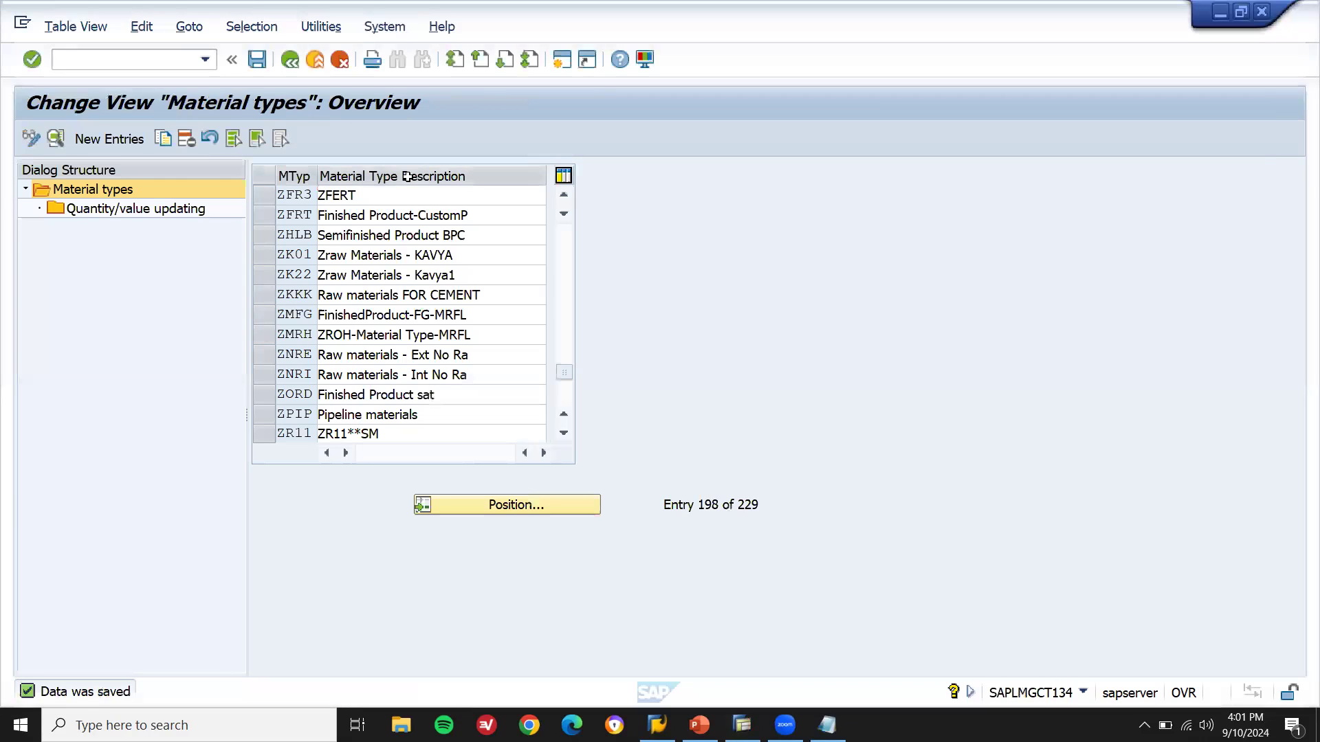
Step: Leave the material types view and open the SAP Reference IMG with transaction SPRO
key("F3")
type("SPRO")
key("Return")
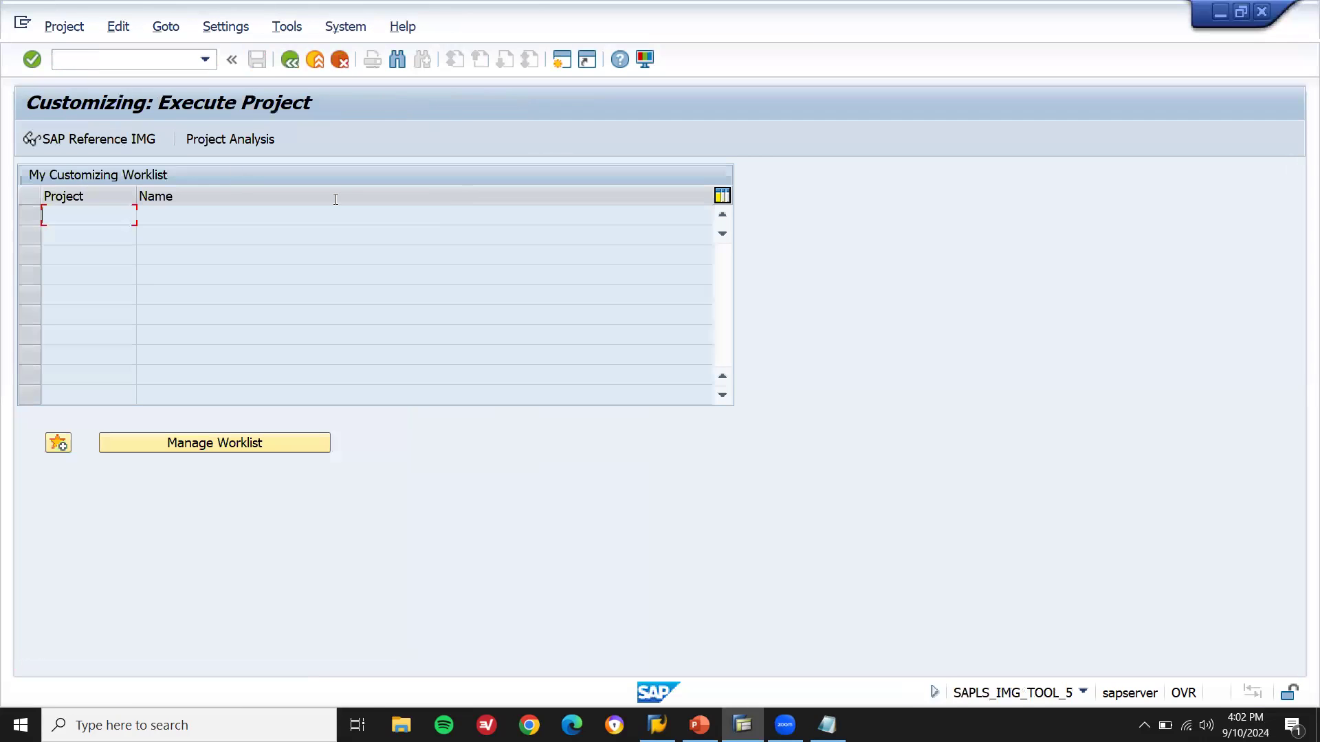
left_click(113, 142)
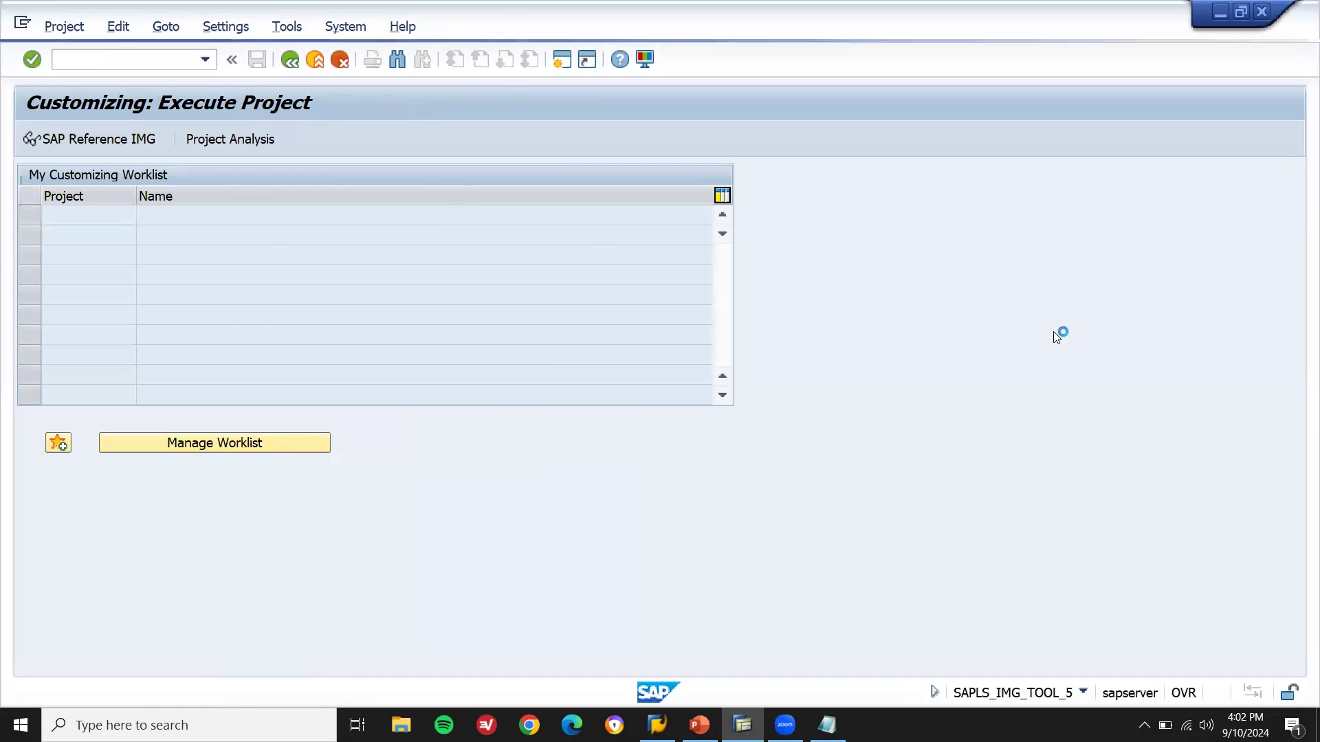
Step: Open Define Valuation Classes under Materials Management, Valuation and Account Assignment, Account Determination Without Wizard
left_click_drag(1301, 291, 1302, 440)
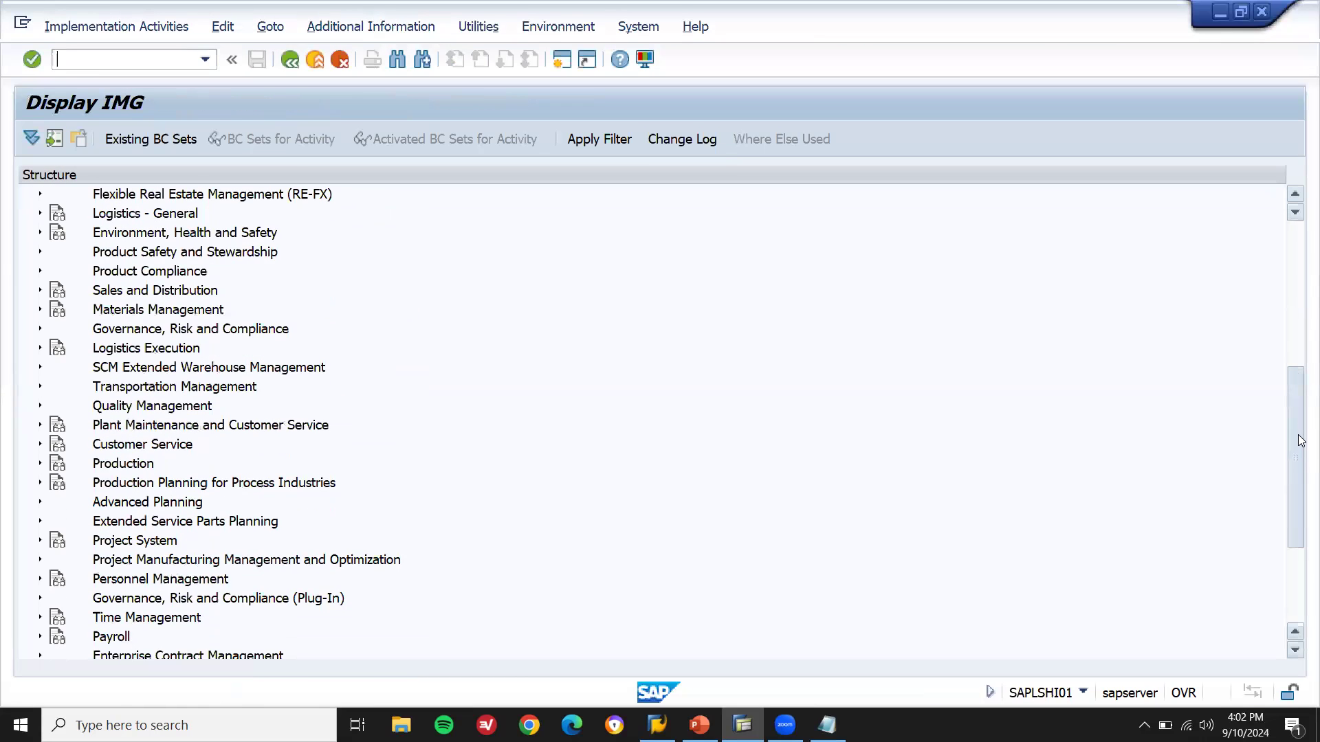
left_click(39, 310)
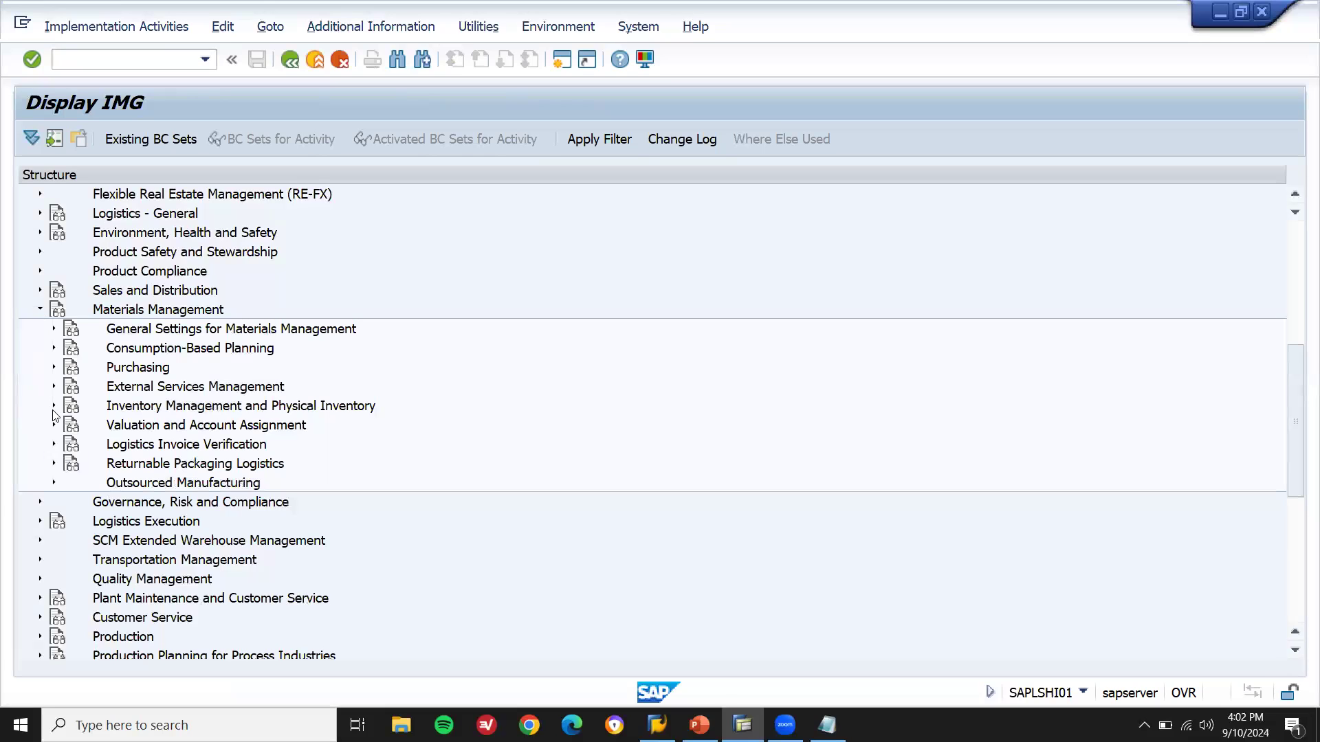
left_click(54, 425)
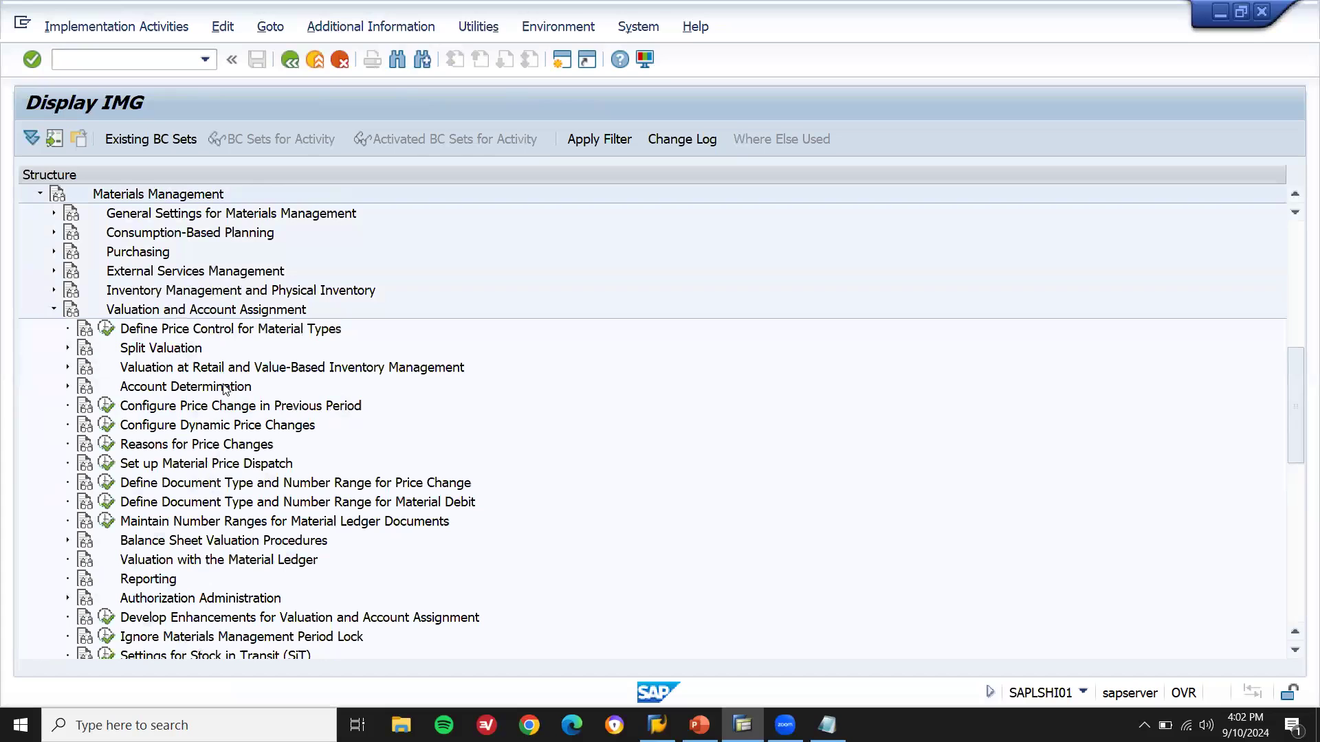
left_click(68, 387)
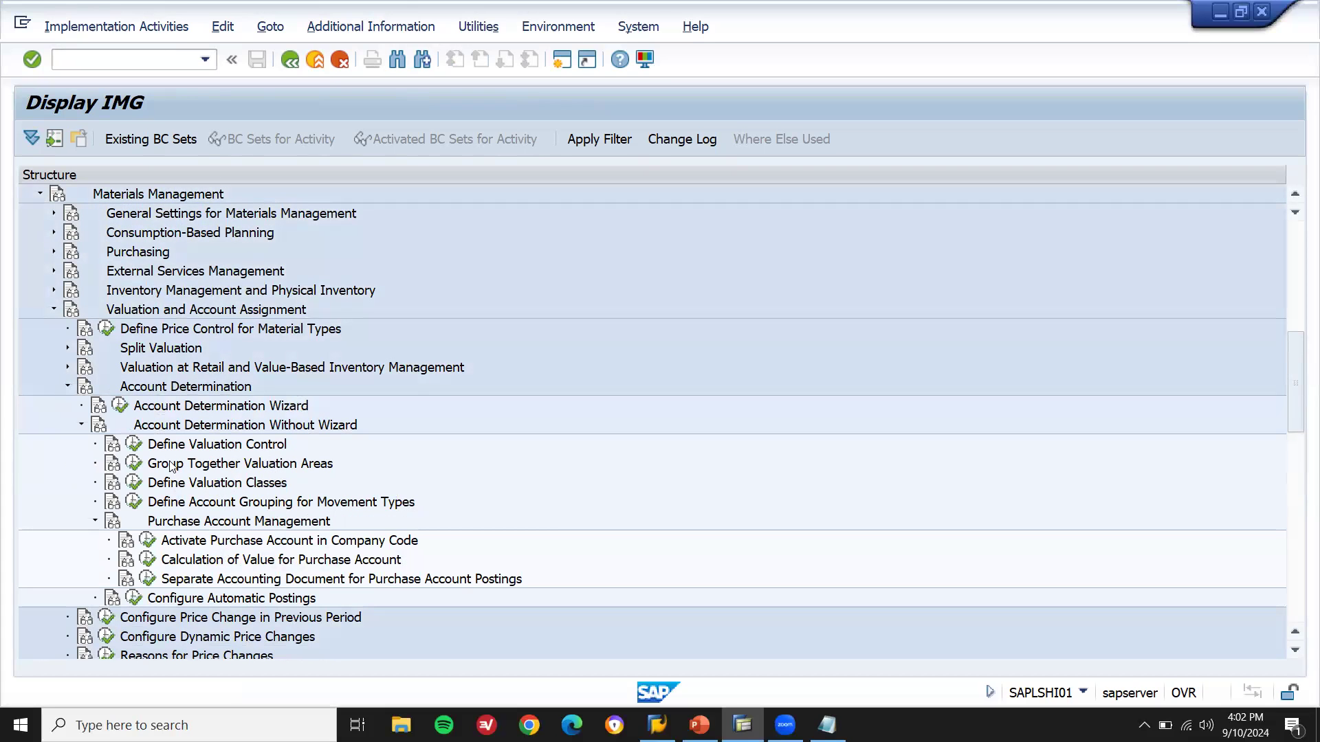
left_click(169, 427)
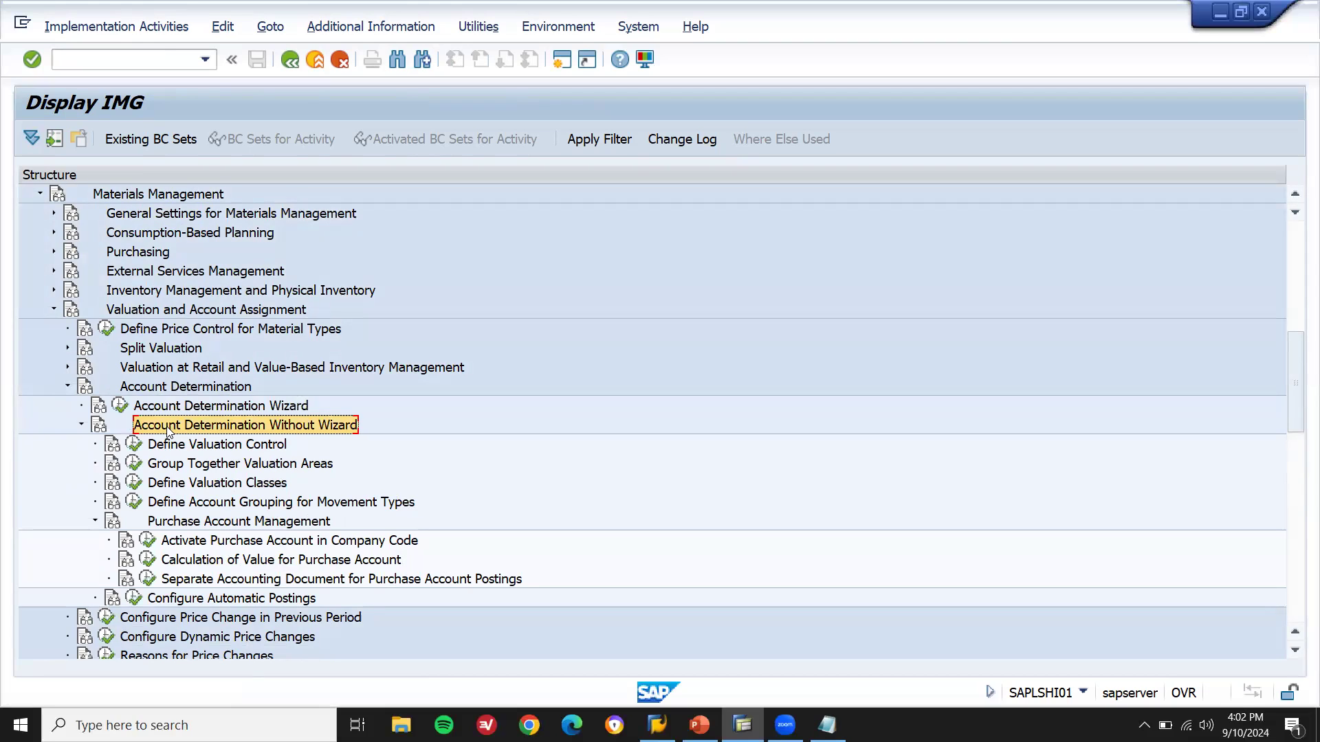
left_click(133, 490)
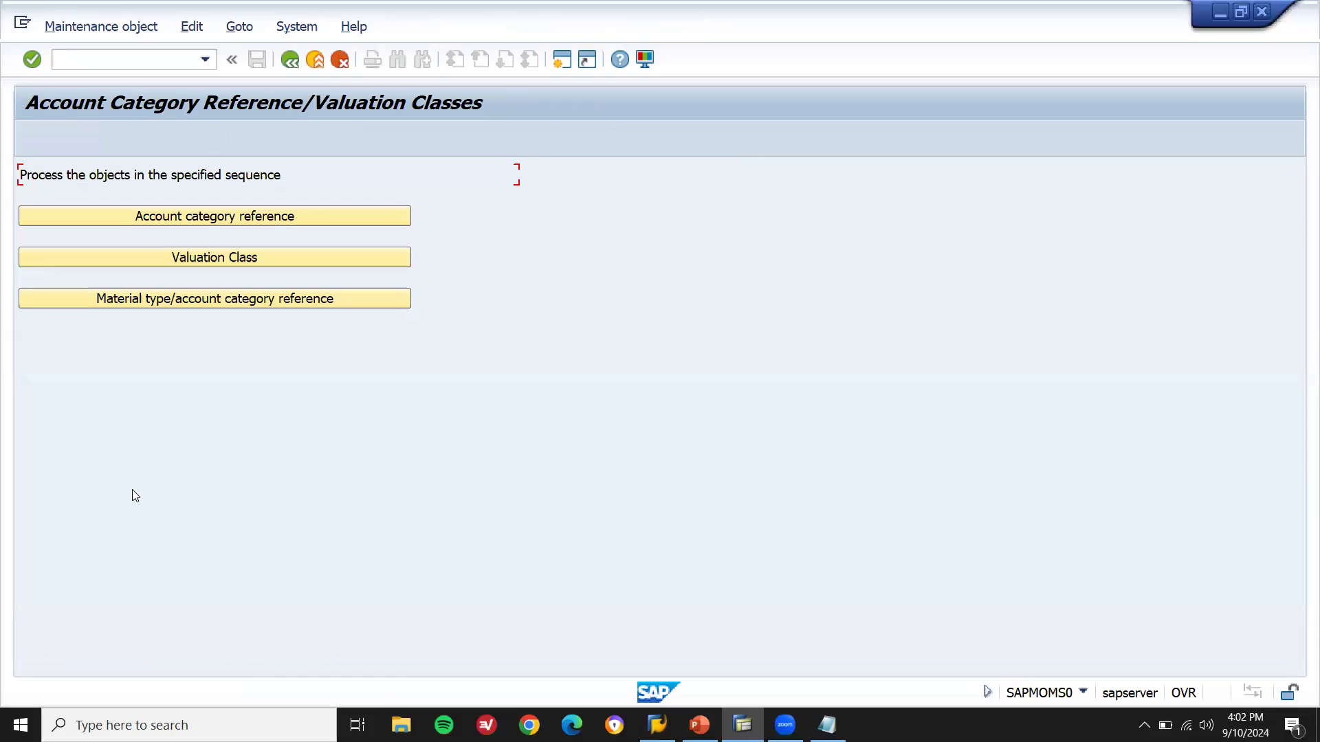
Step: Create account category reference ZACT with the description "ACCT CAT REFERENCE FERT" and save it to the proposed customizing request
left_click(288, 215)
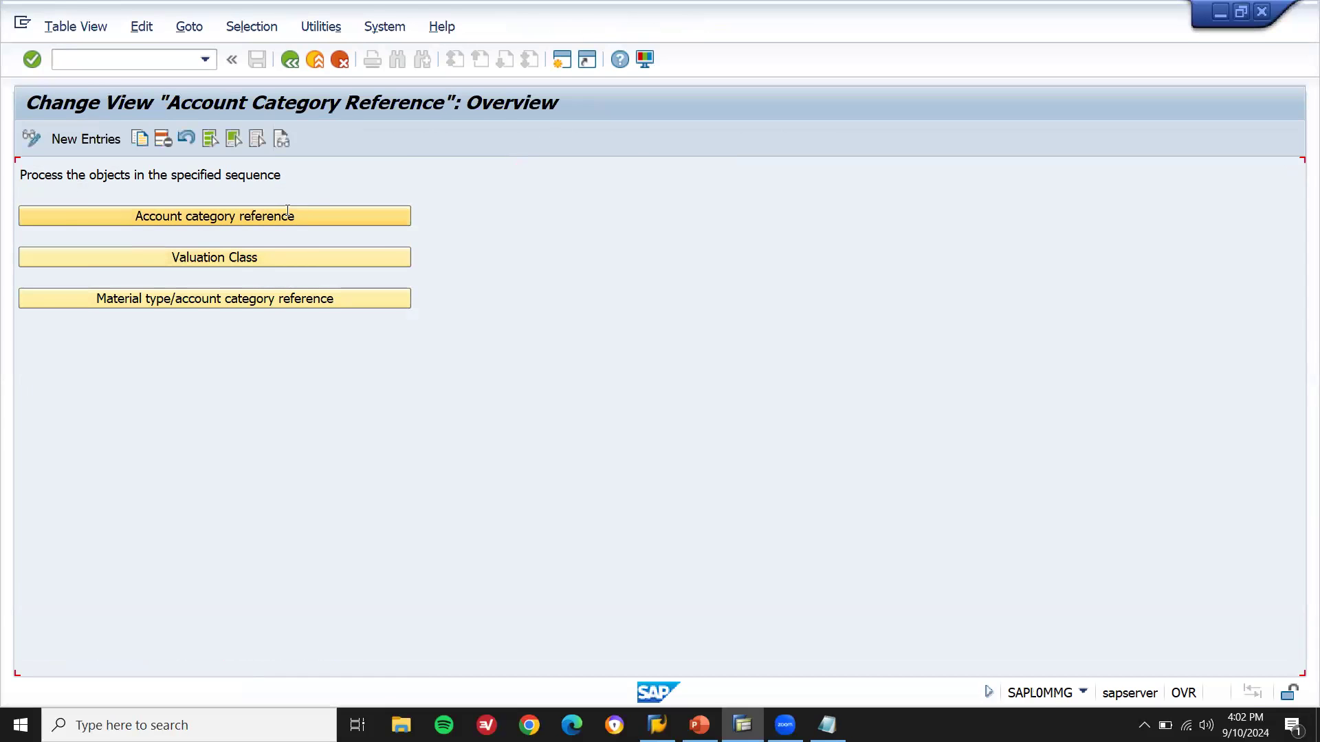
left_click(86, 139)
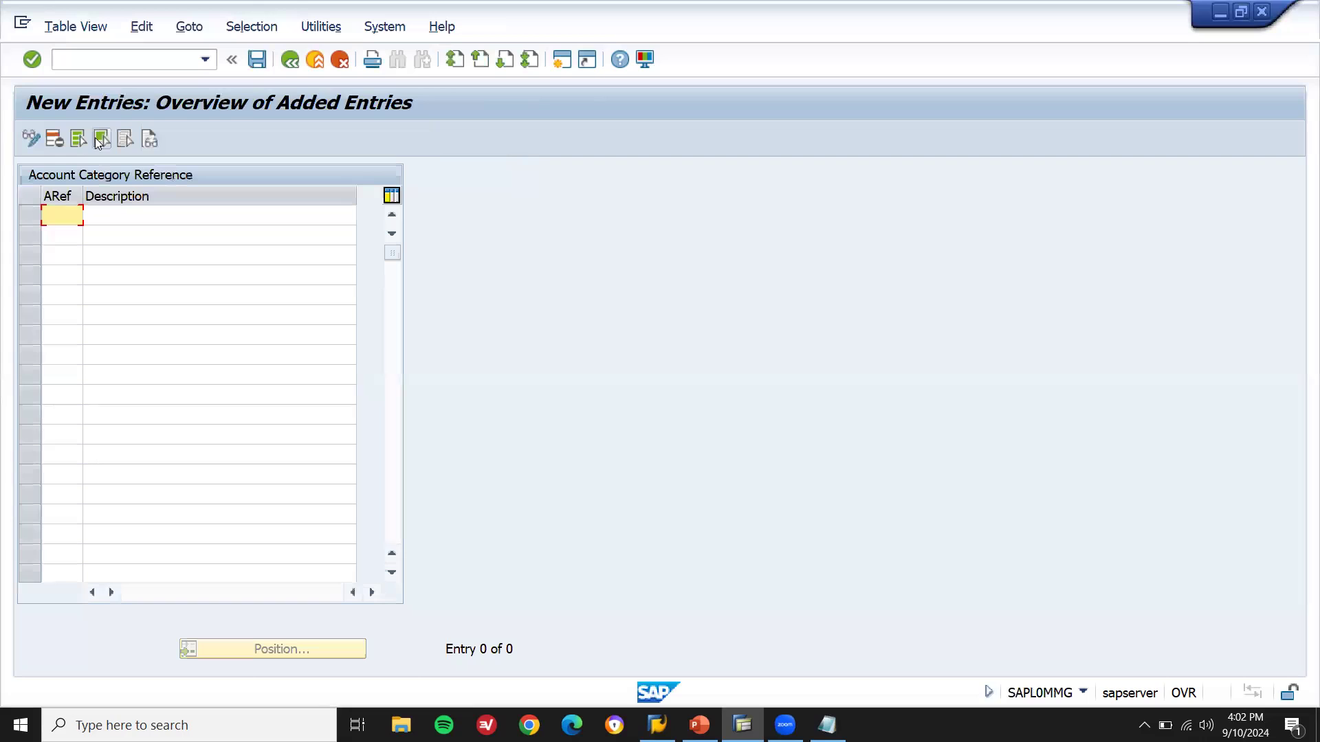
type("ZAC")
key("Tab")
type("ACC")
key("Down")
key("Return")
type("FERT")
key("Return")
left_click(101, 139)
key("ctrl+s")
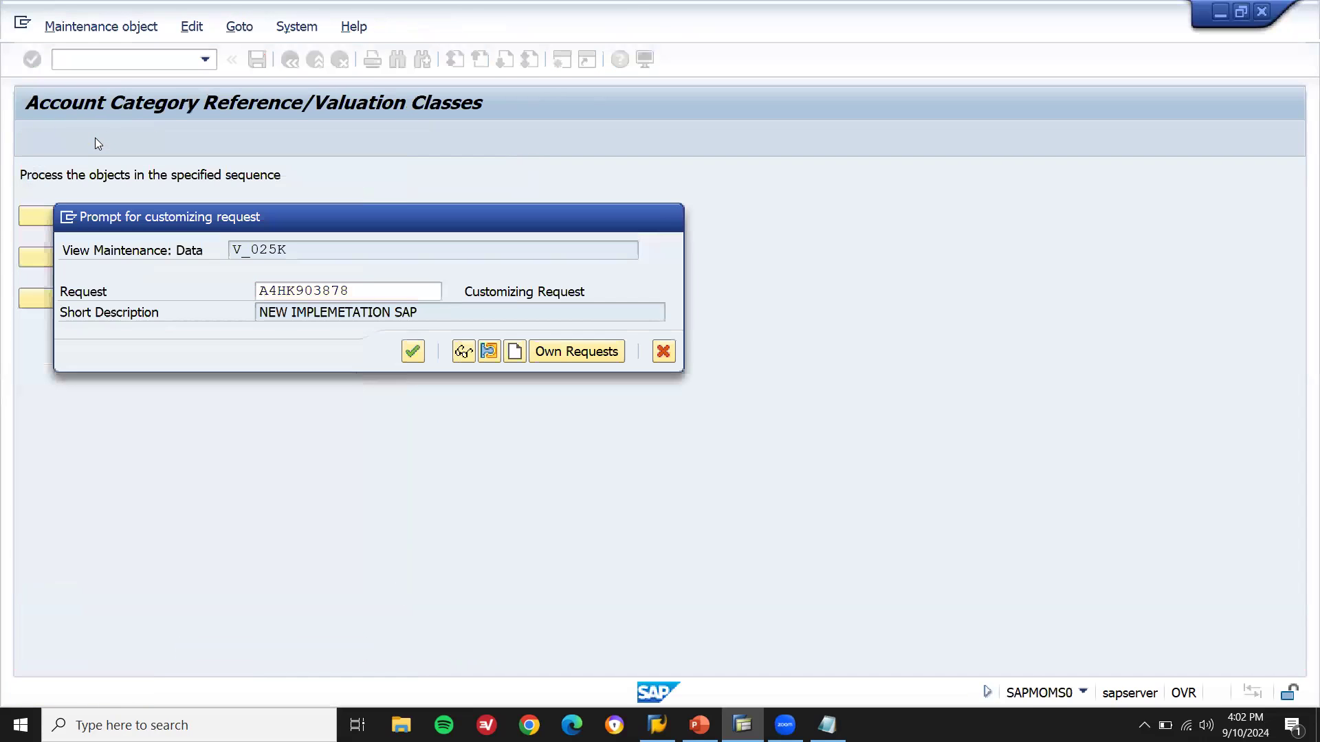
key("Return")
Step: Add the line "ZACT ACCT CAT REFERENCE FERT" to the Notepad note and switch back to SAP
key("alt+Tab")
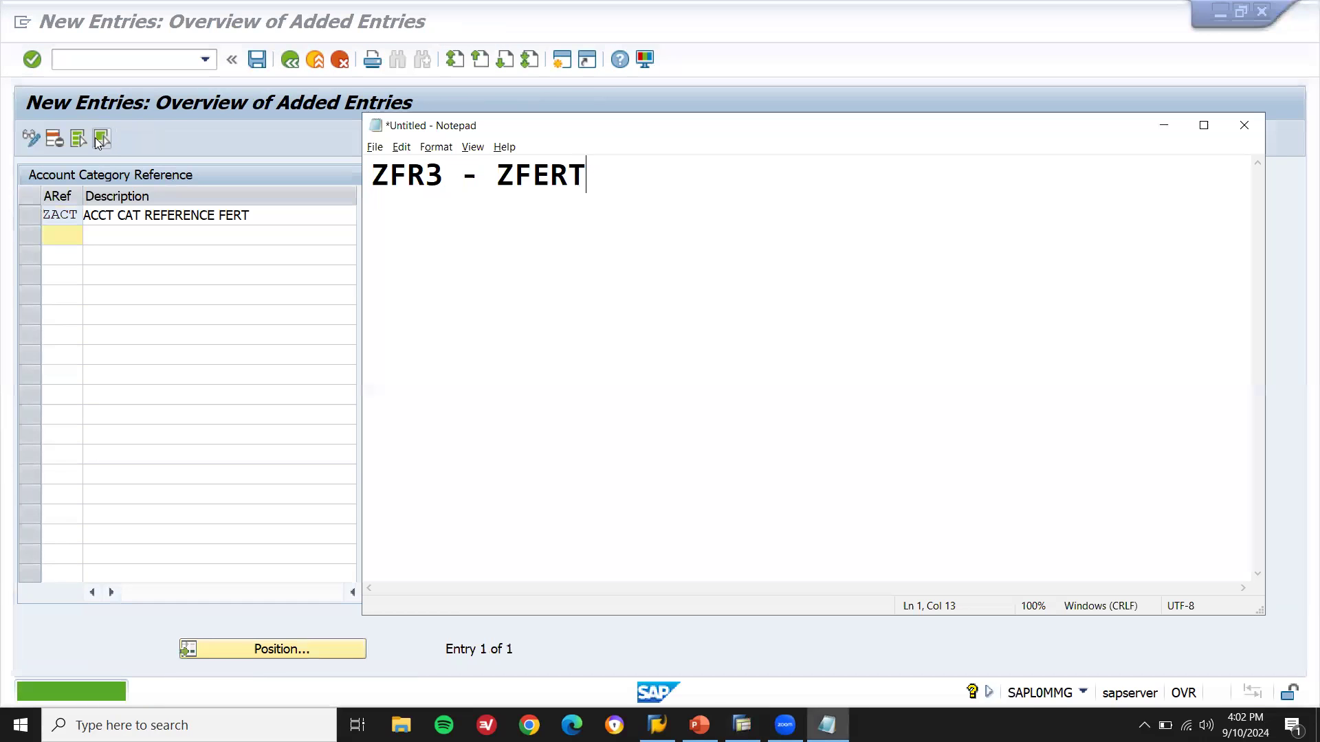
key("Return")
key("Return")
type("ZACT")
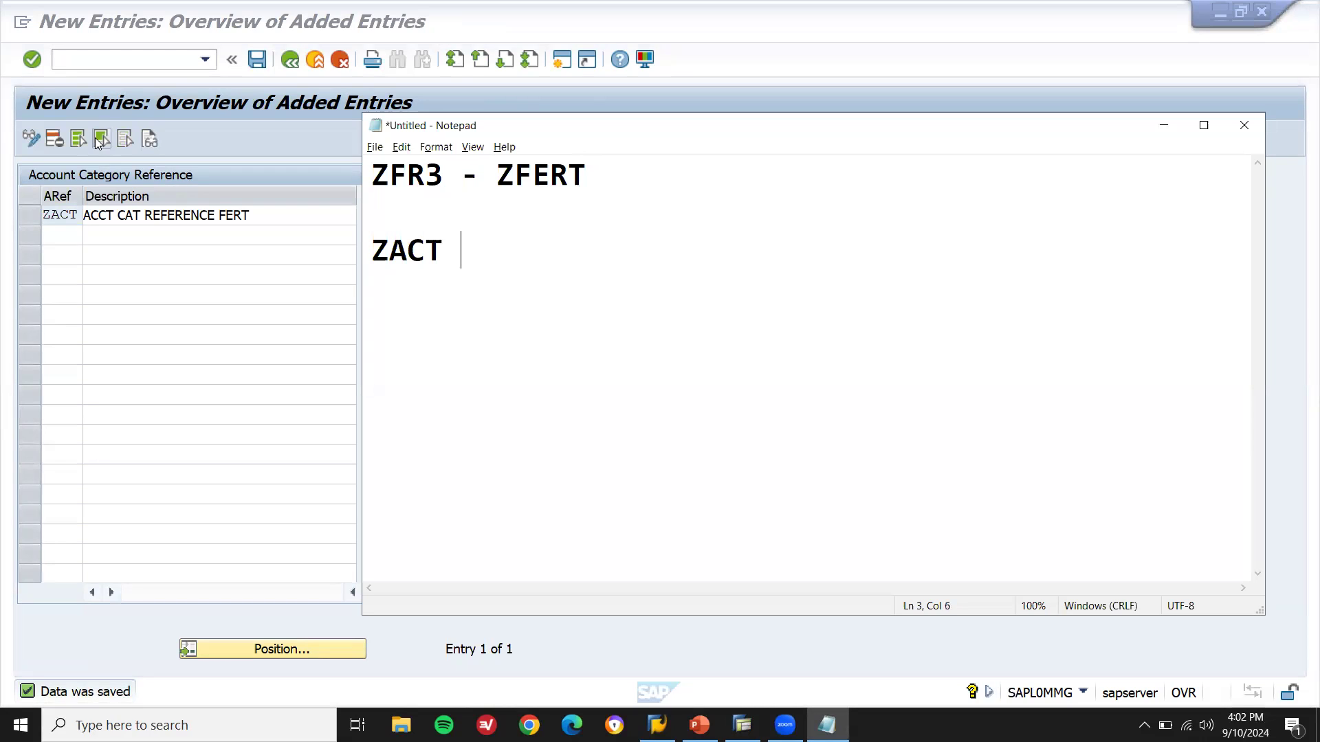
left_click(258, 221)
key("Home")
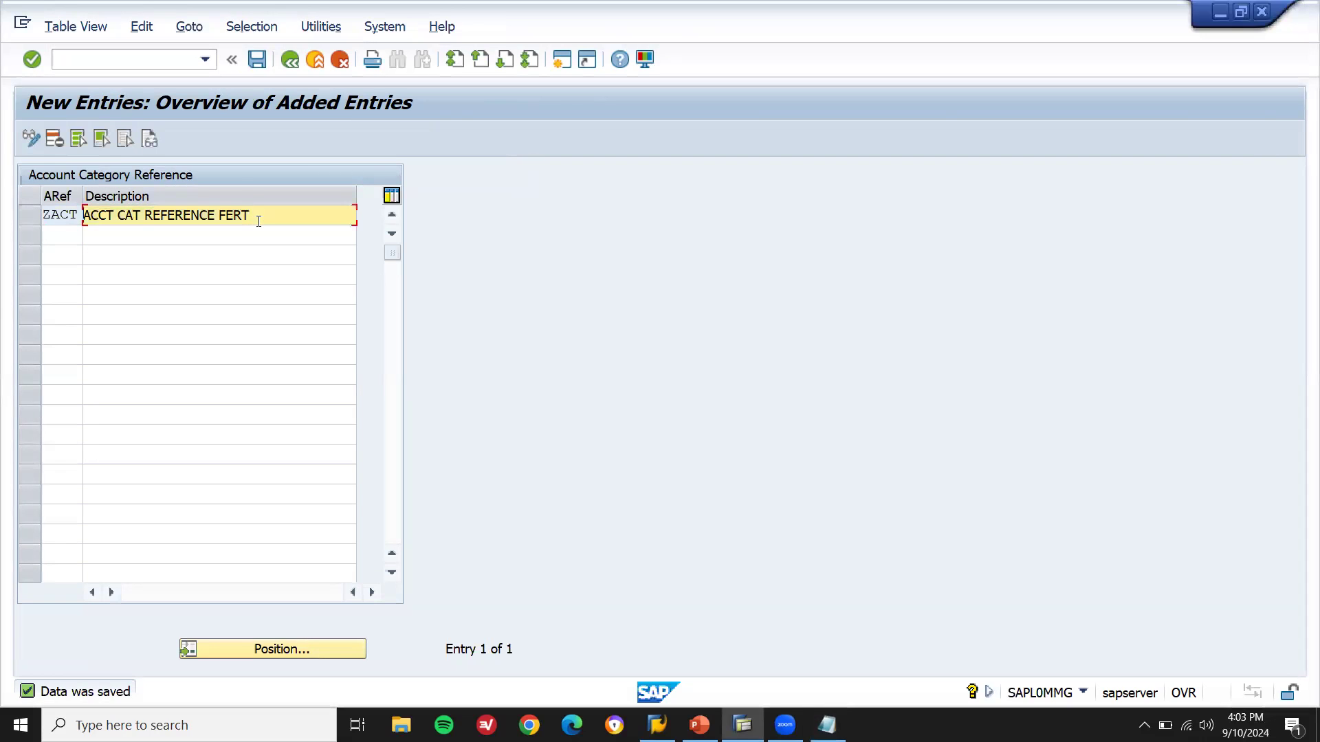
key("alt+Tab")
type("ACCT CAT REFERENCE FERT")
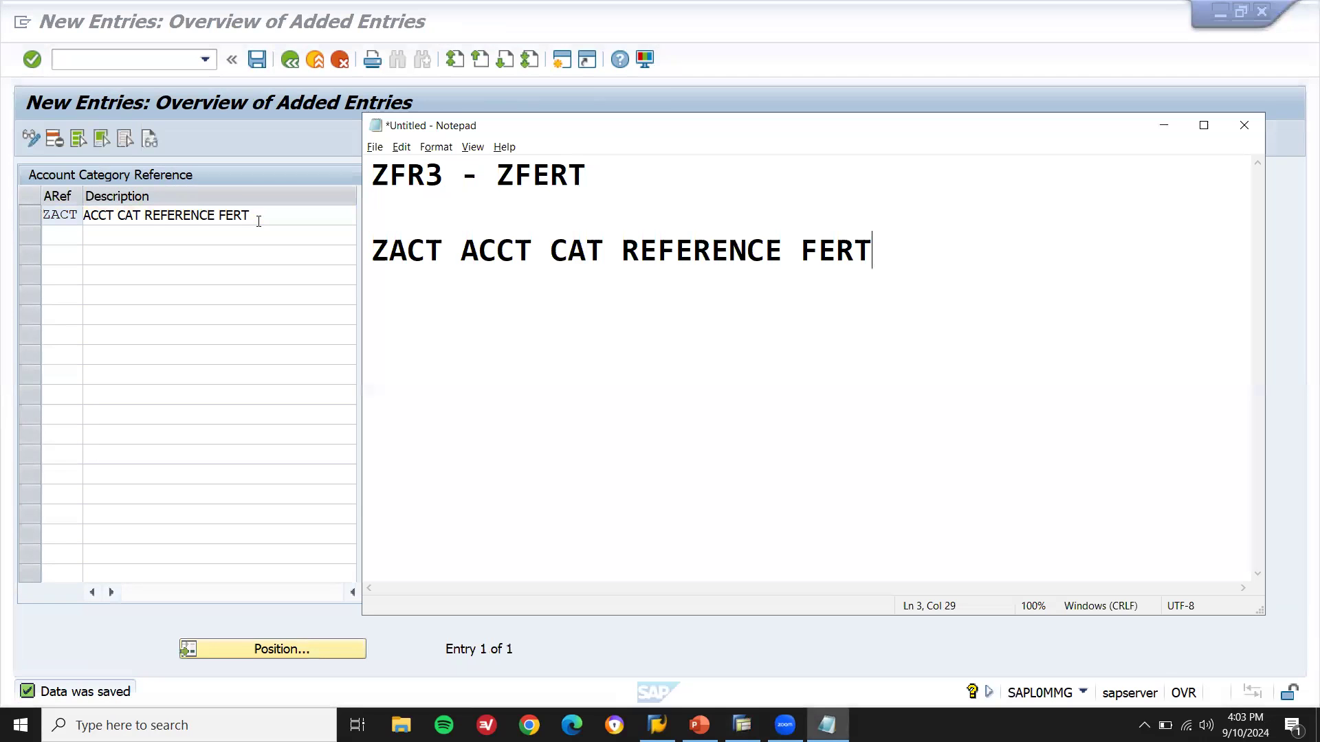
key("alt+Tab")
Step: Return to the account category reference/valuation classes menu and start a new valuation class entry Z792
key("F3")
key("F3")
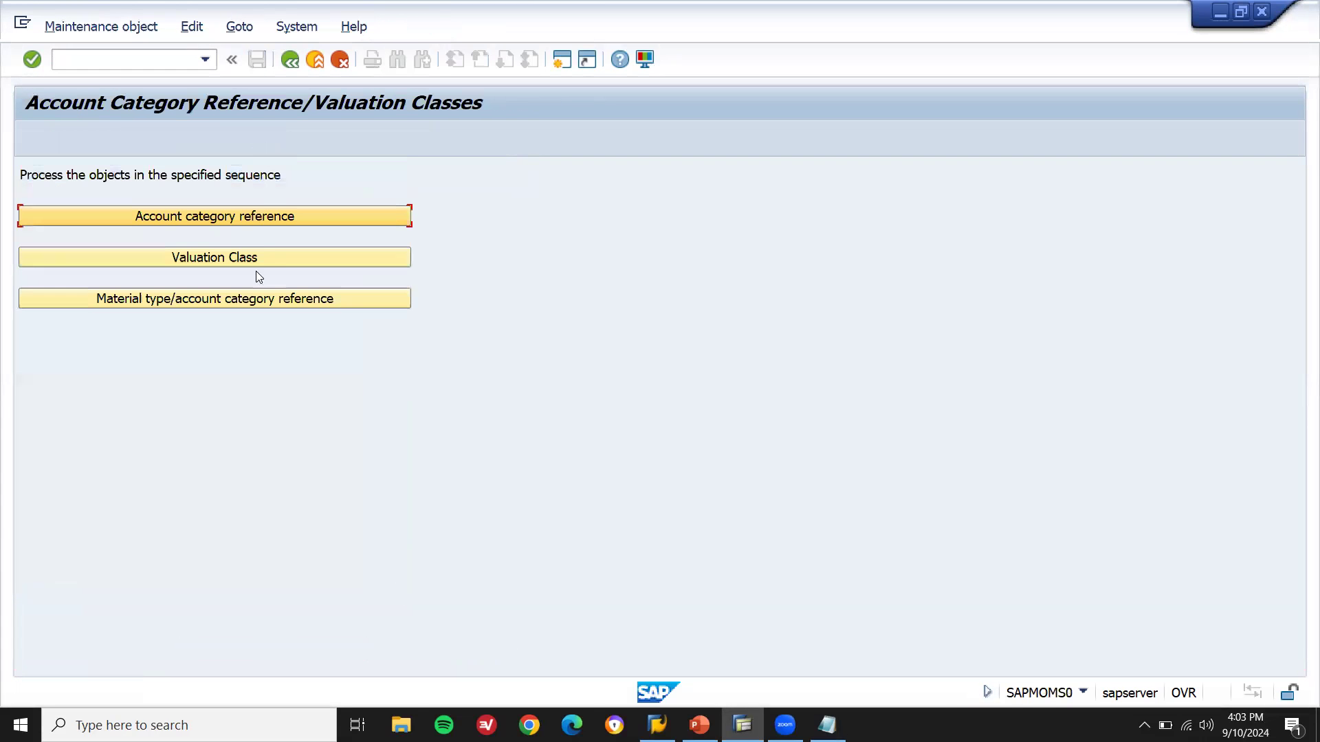
left_click(263, 252)
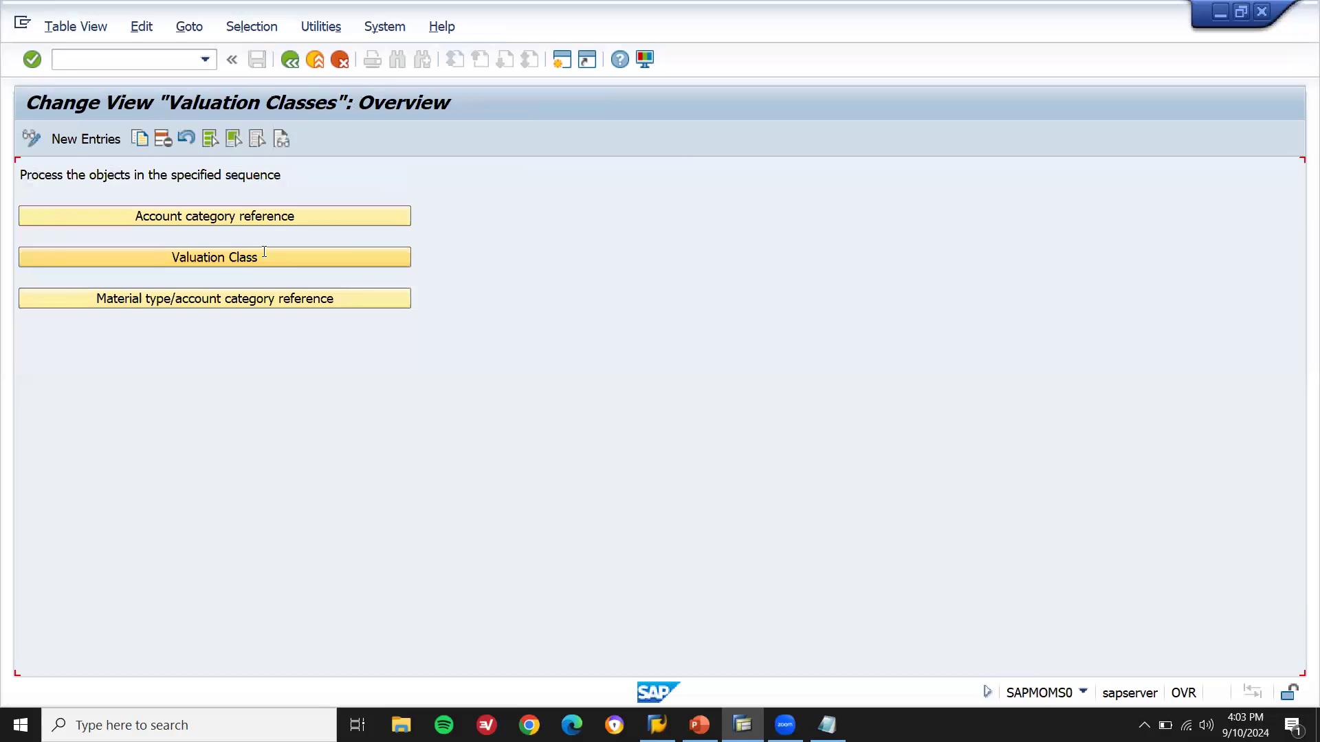
left_click(91, 141)
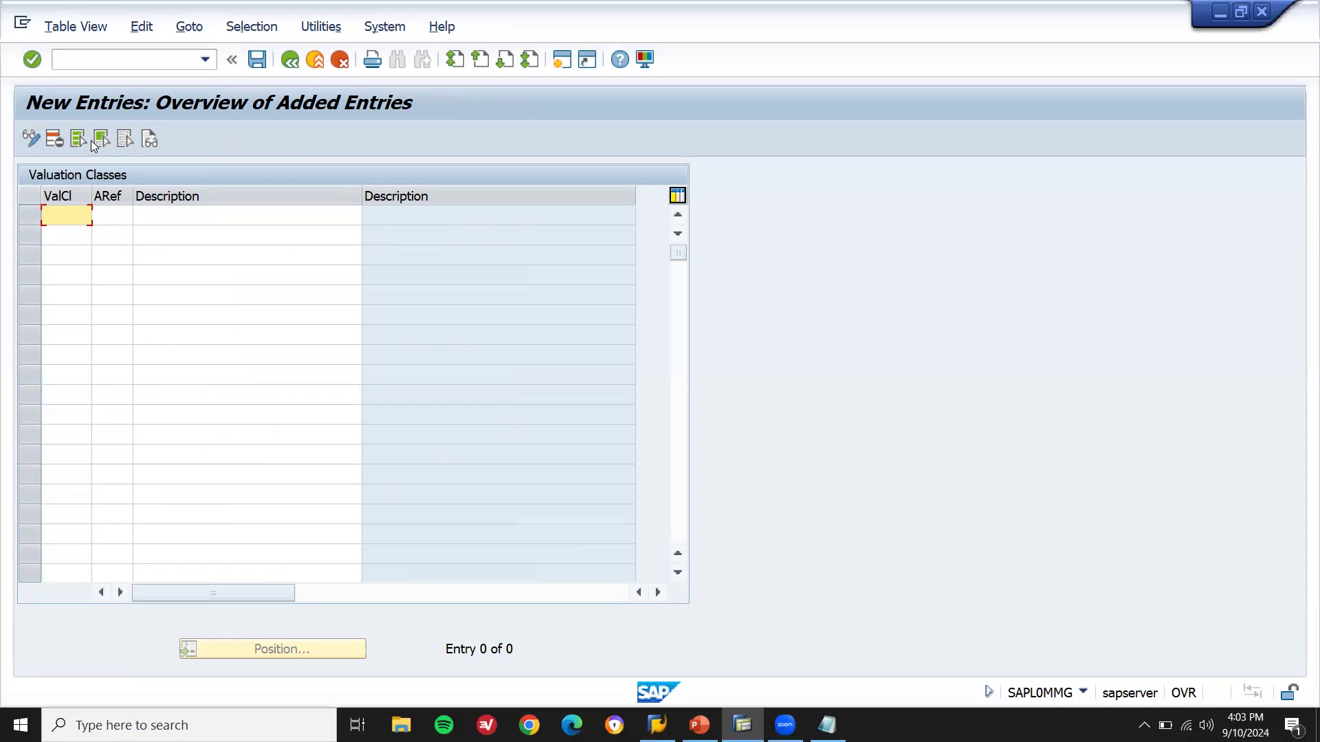
type("Z792")
key("Tab")
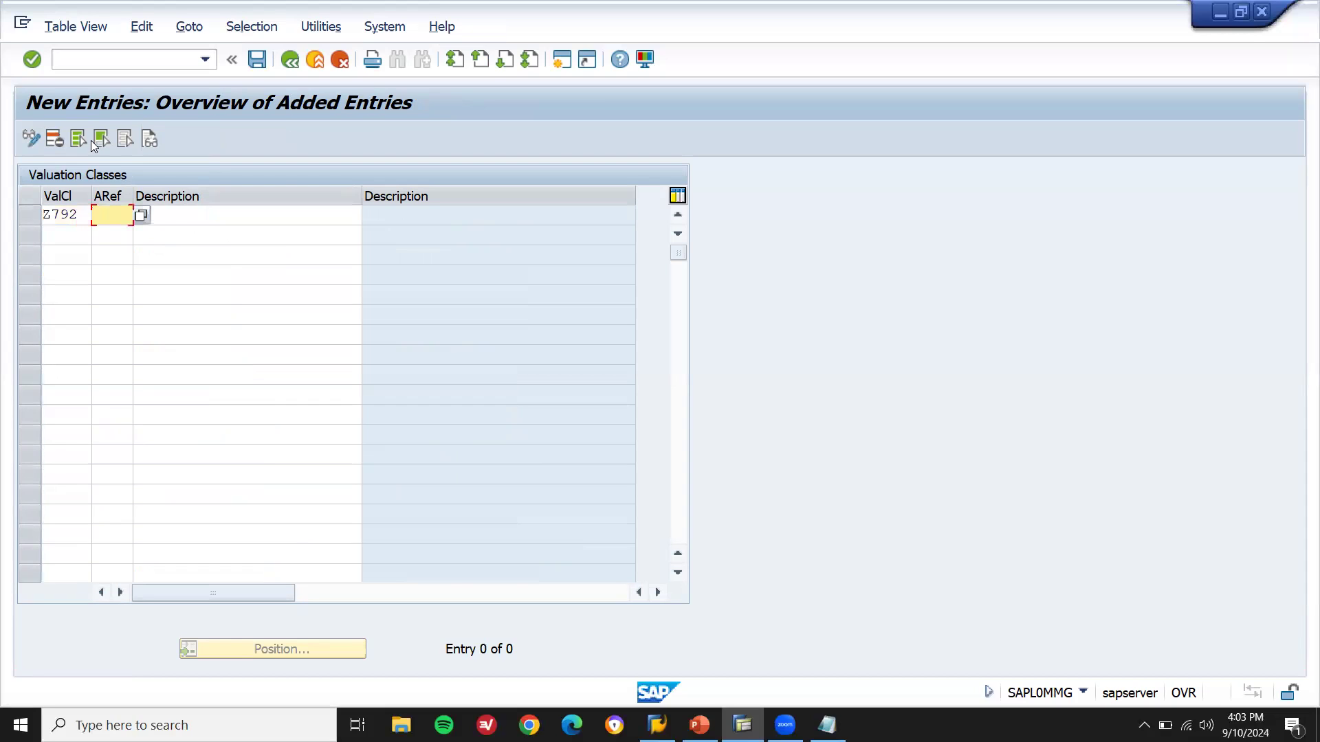
Step: Assign account category reference ZACT and the description "FINISHED PRODUCT" to valuation class Z792, and save the entry
key("alt+Tab")
key("alt+Tab")
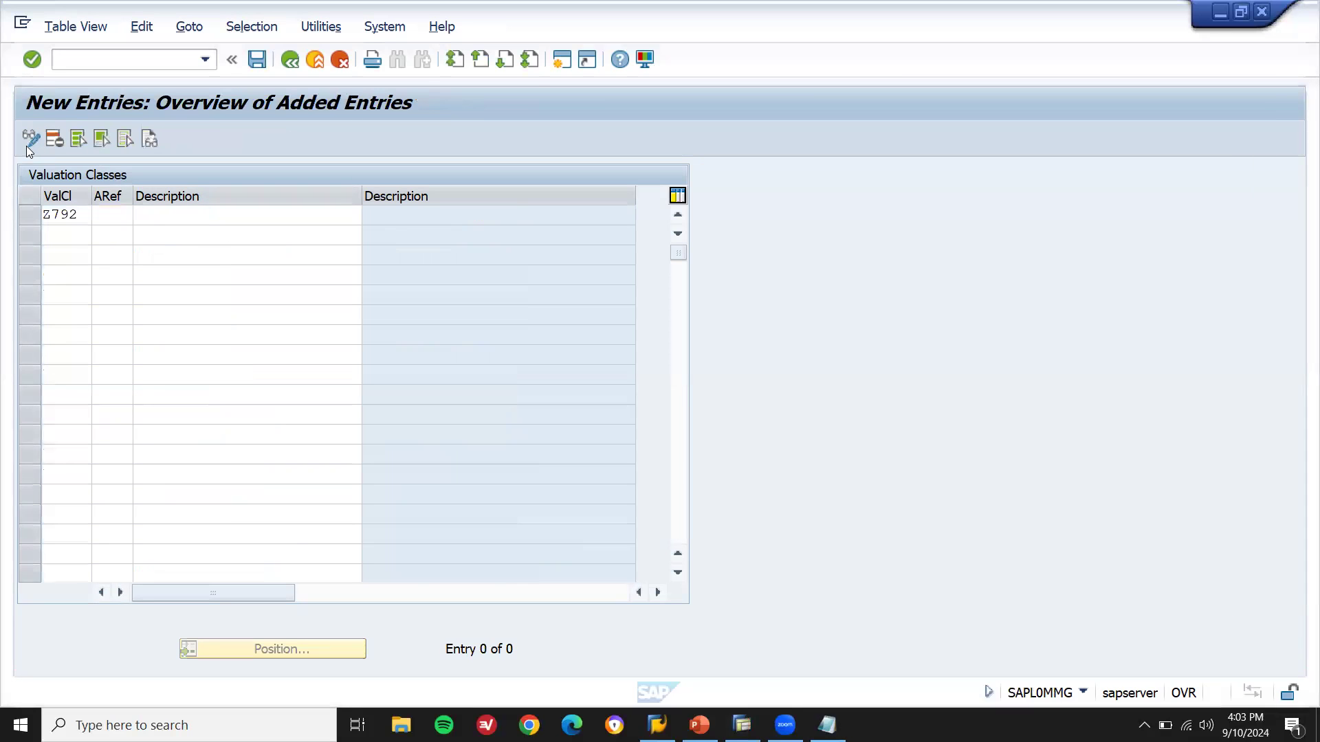
left_click(141, 216)
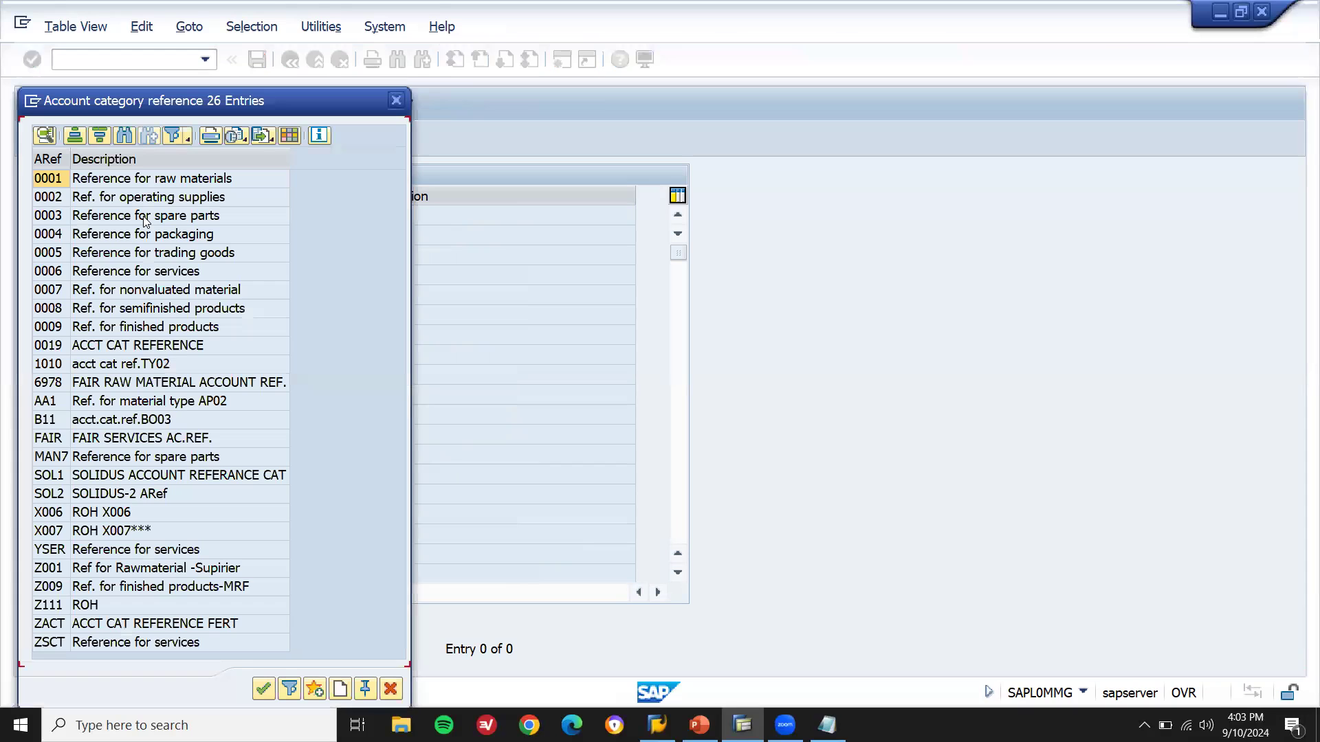
double_click(92, 621)
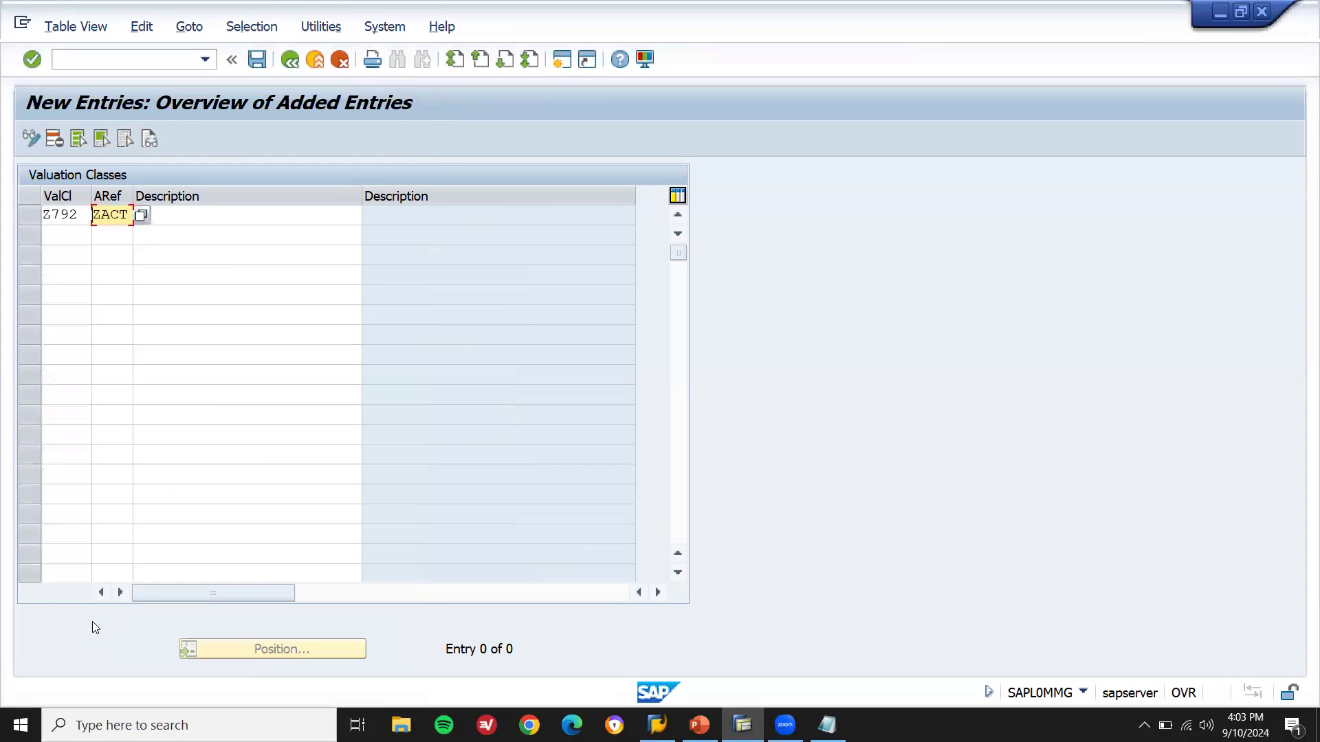
left_click(218, 216)
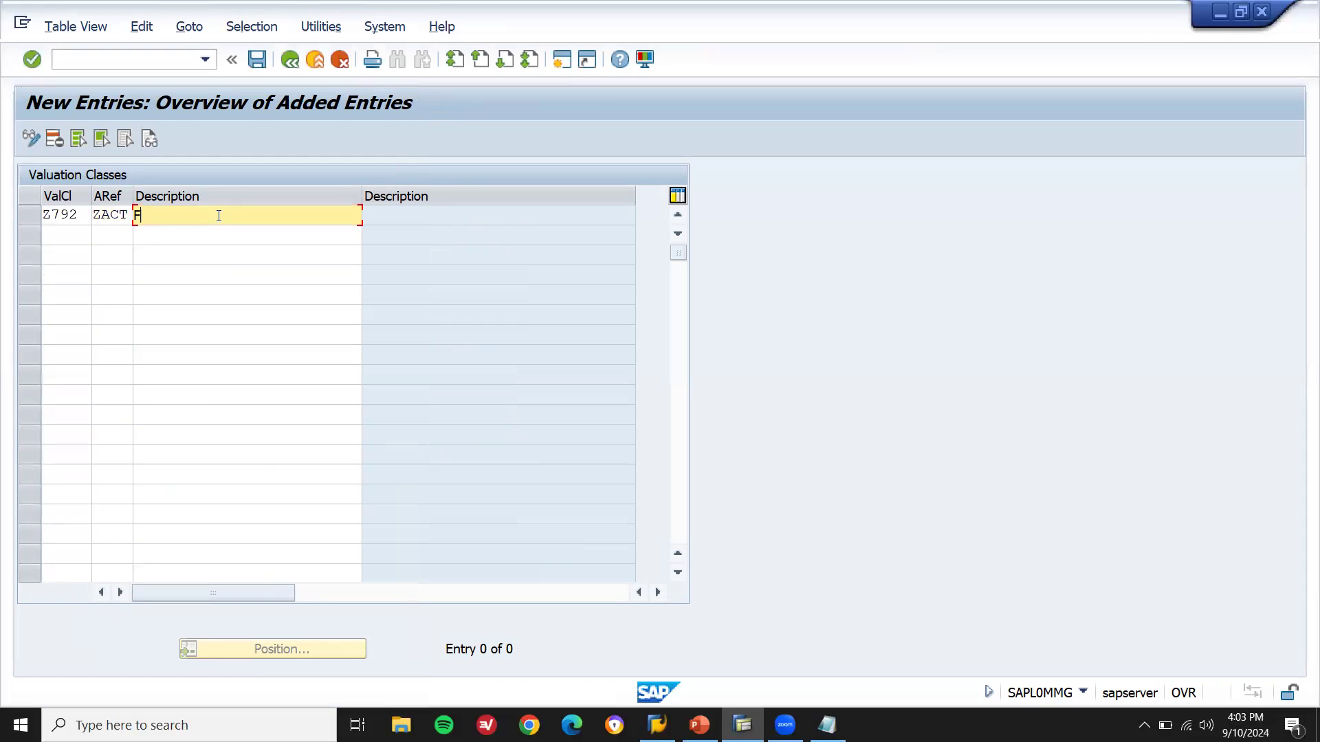
type("FINISHED PRODUCT")
key("Return")
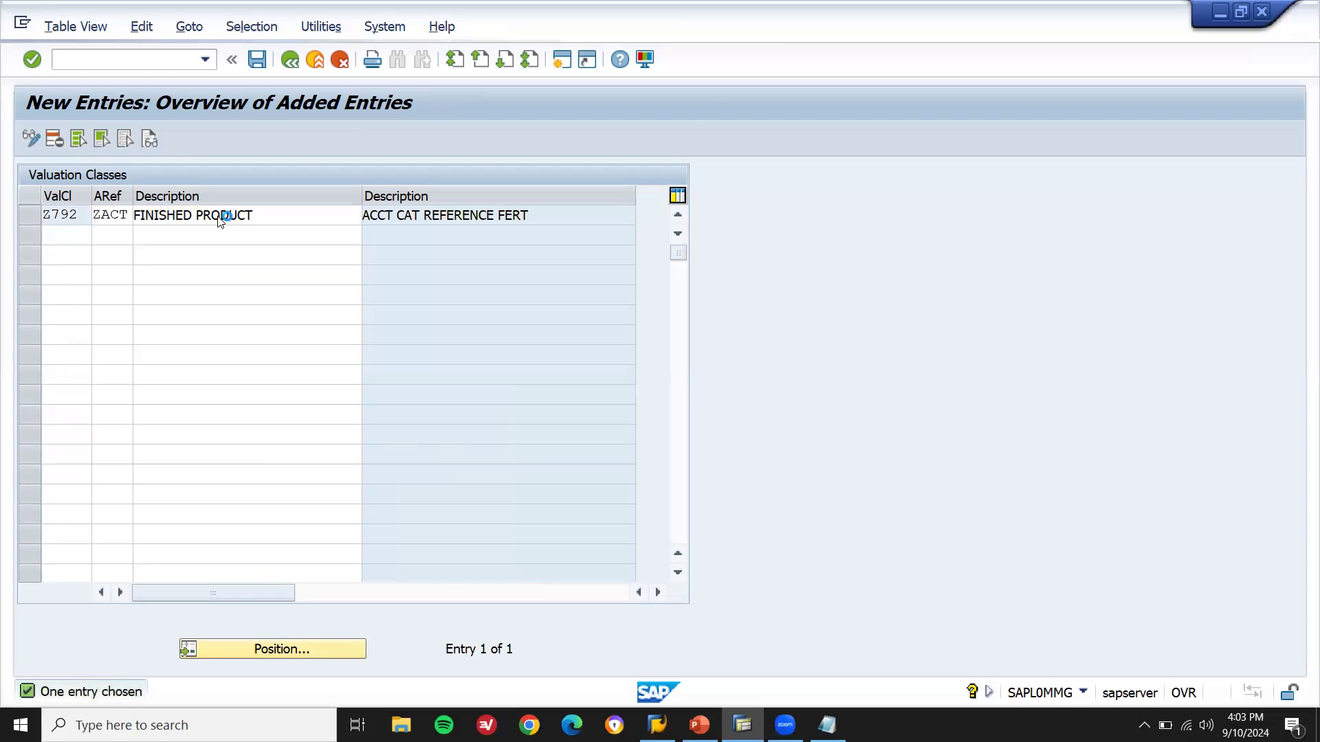
key("ctrl+s")
key("Return")
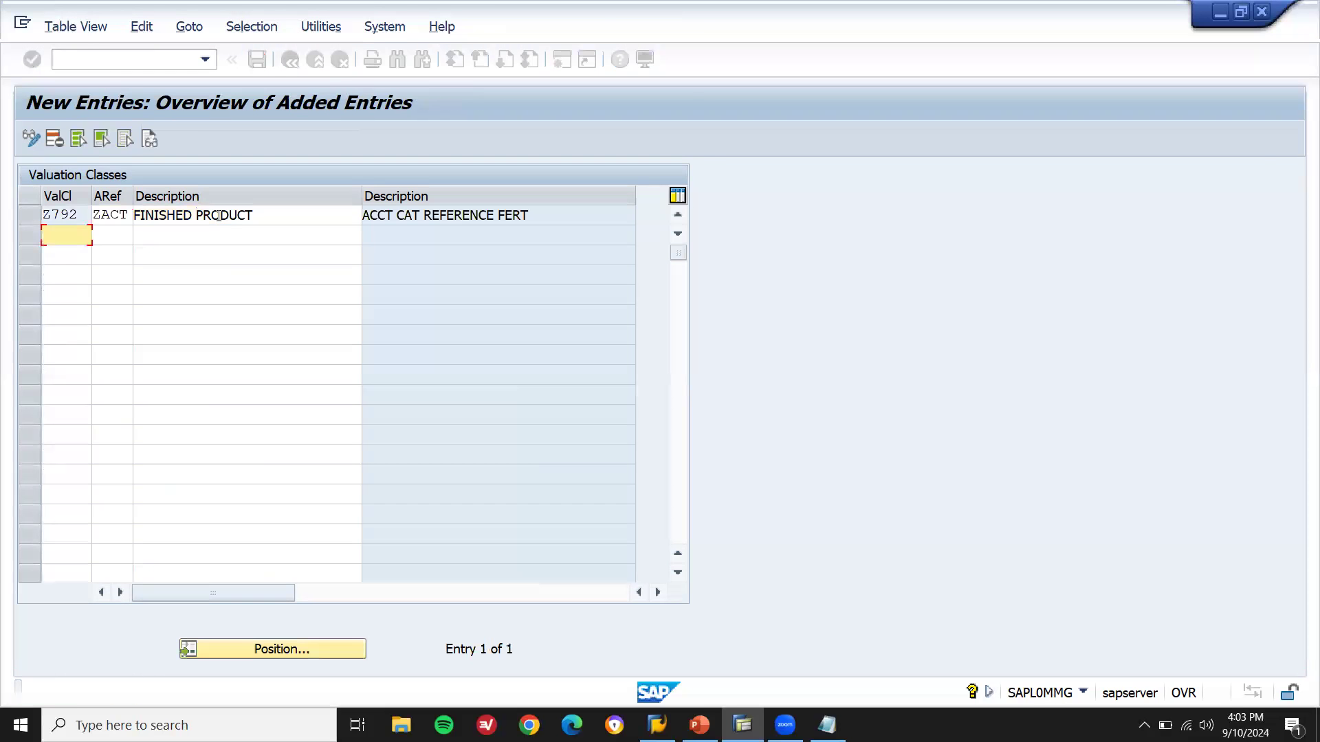
Step: Add the line "Z792 VALUATION CLASS" to the Notepad note and switch back to SAP
key("alt+Tab")
key("Return")
type("Z792 VALU")
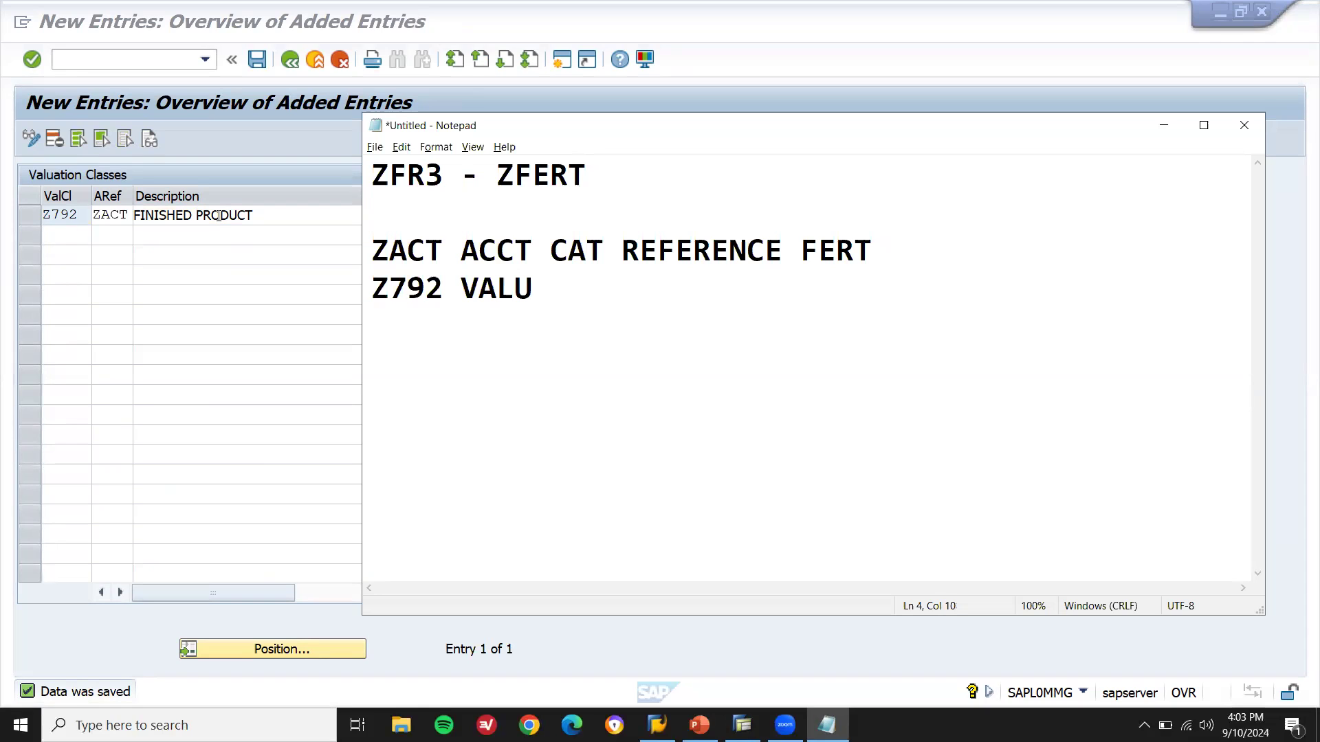
type("ATION L")
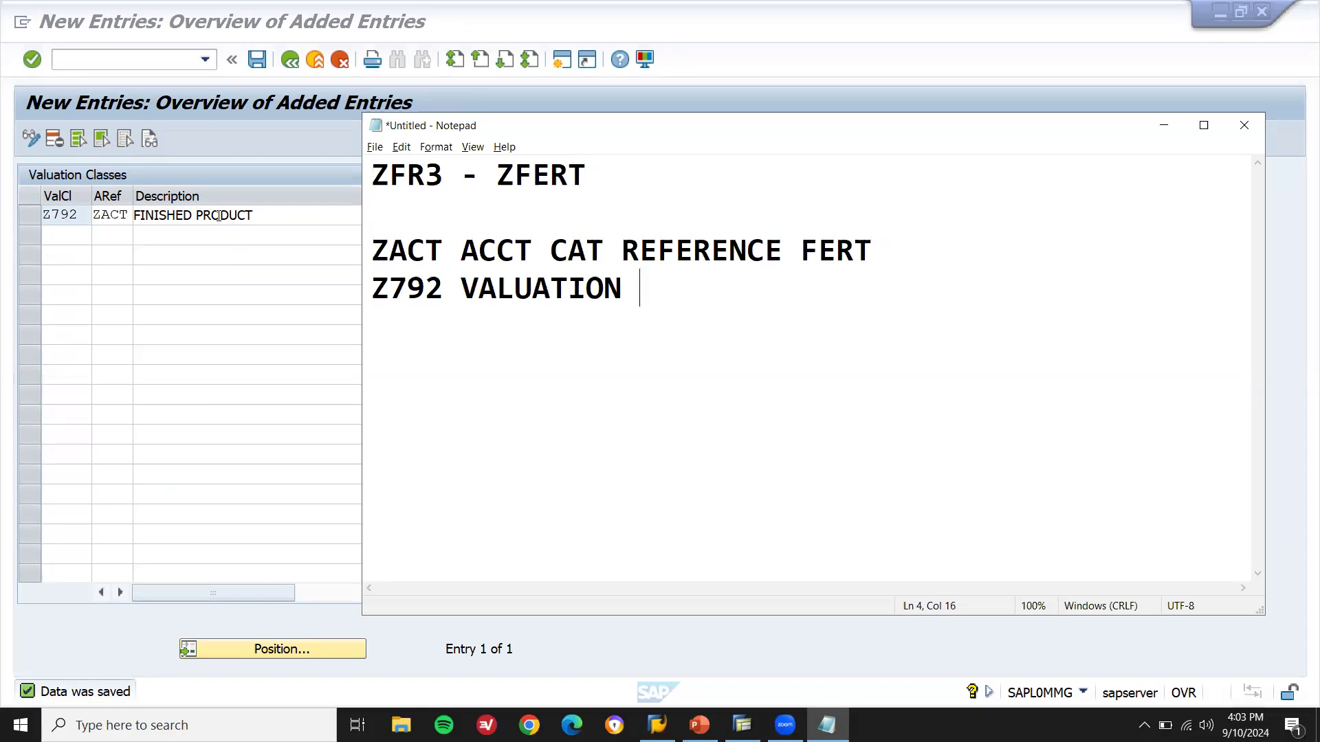
key("BackSpace")
type("CLASS")
key("Return")
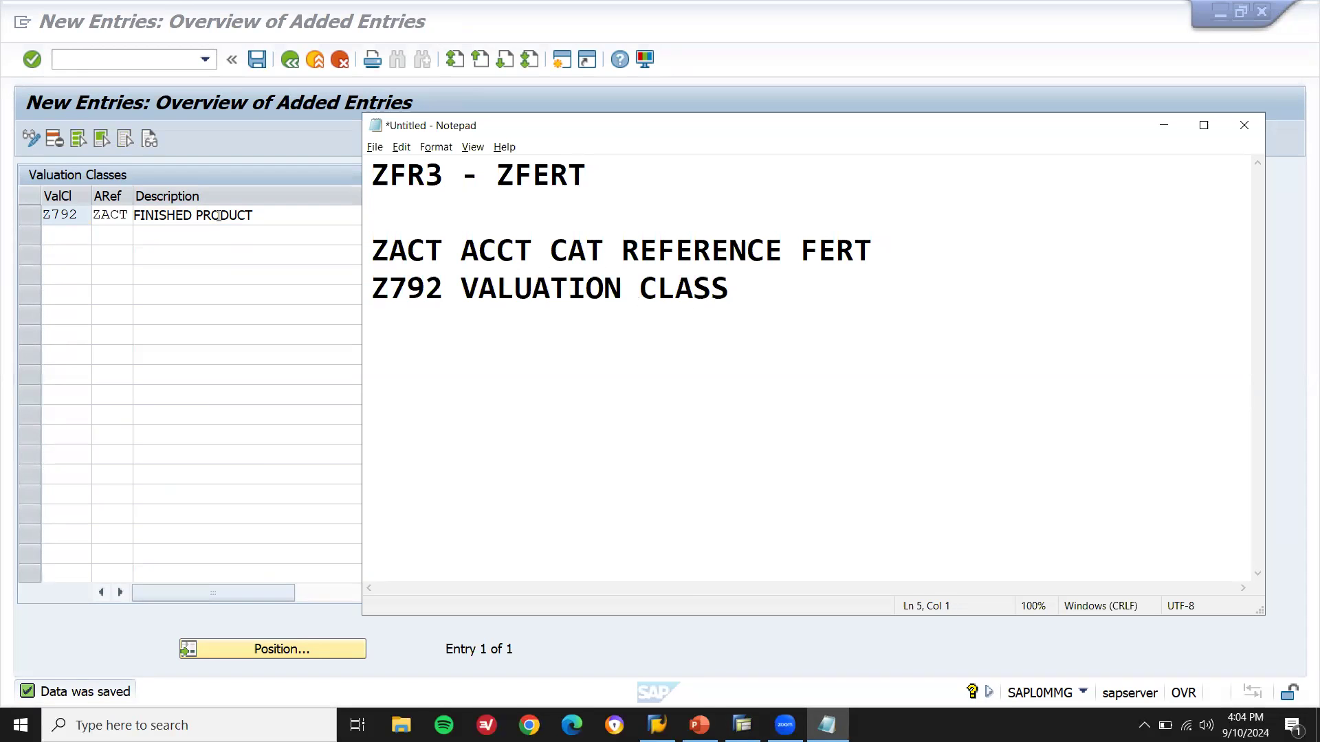
left_click(218, 216)
Step: Open the material type/account category reference assignments and position the list at material type ZFR3
key("F3")
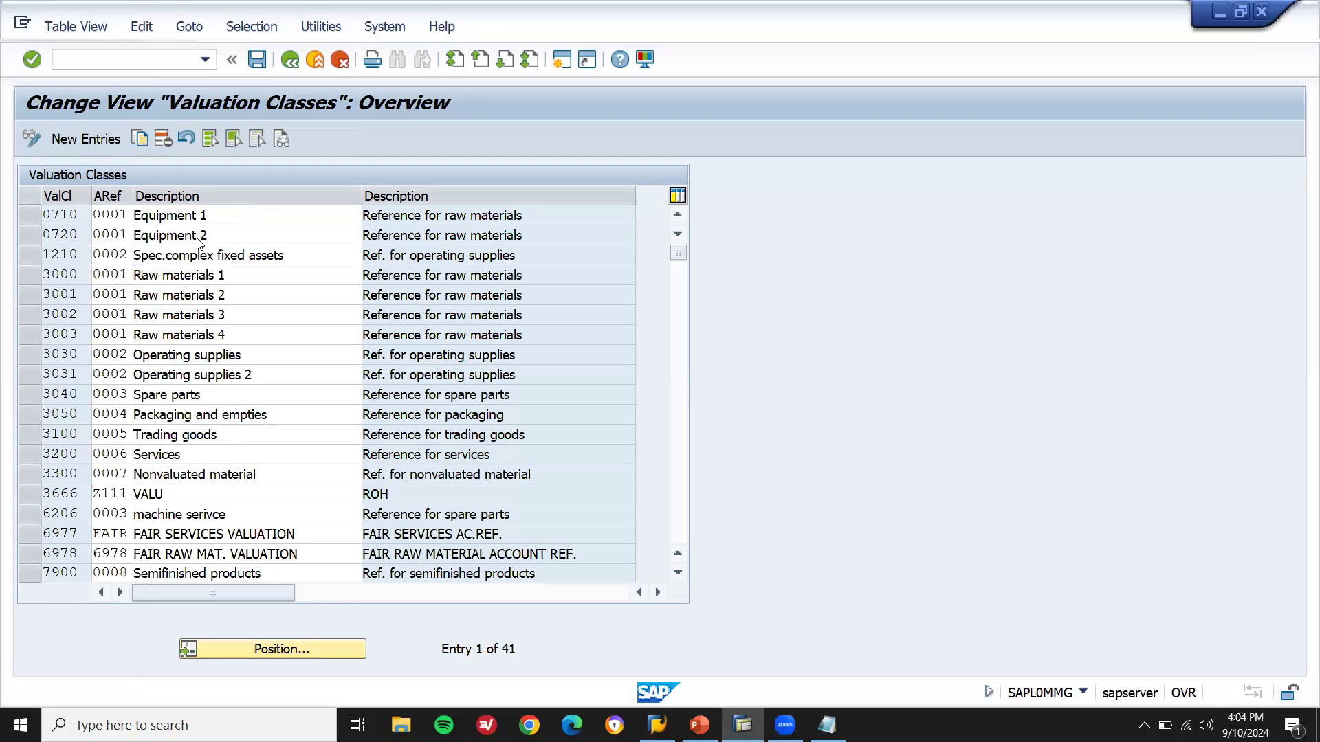
key("F3")
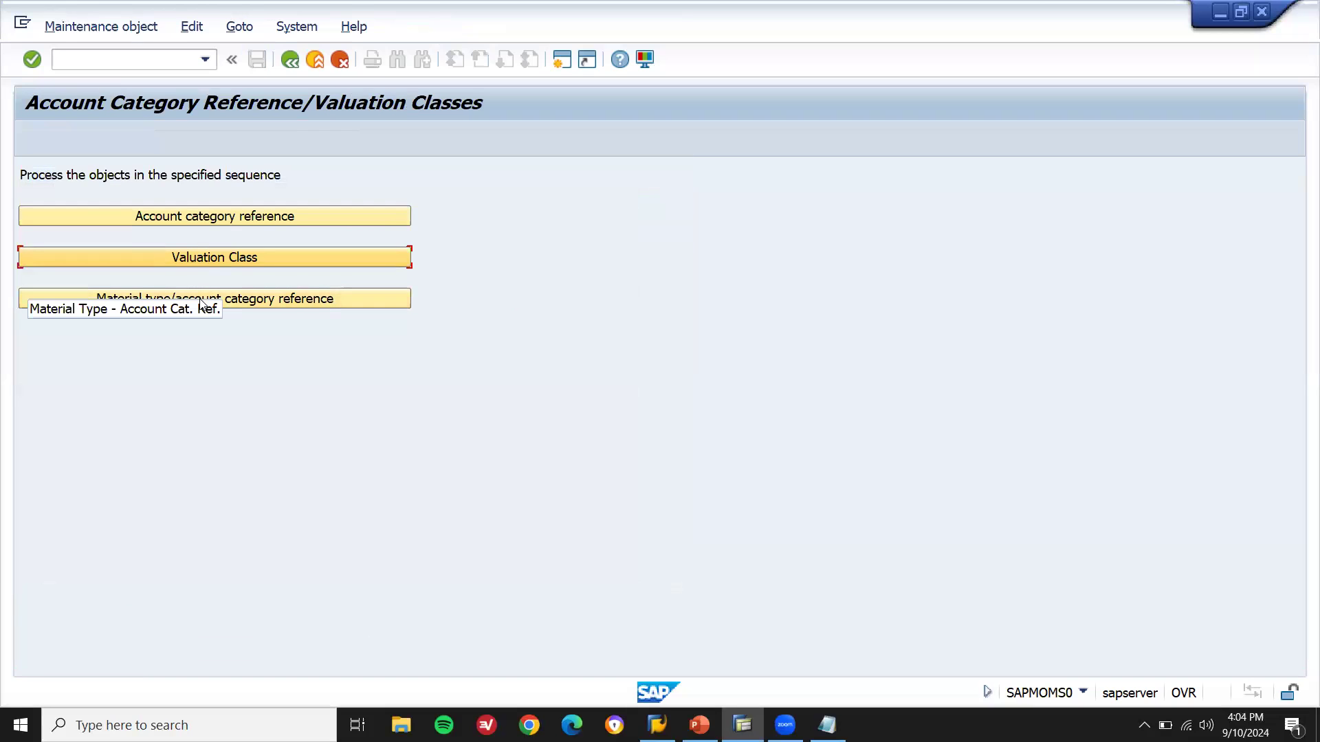
left_click(260, 305)
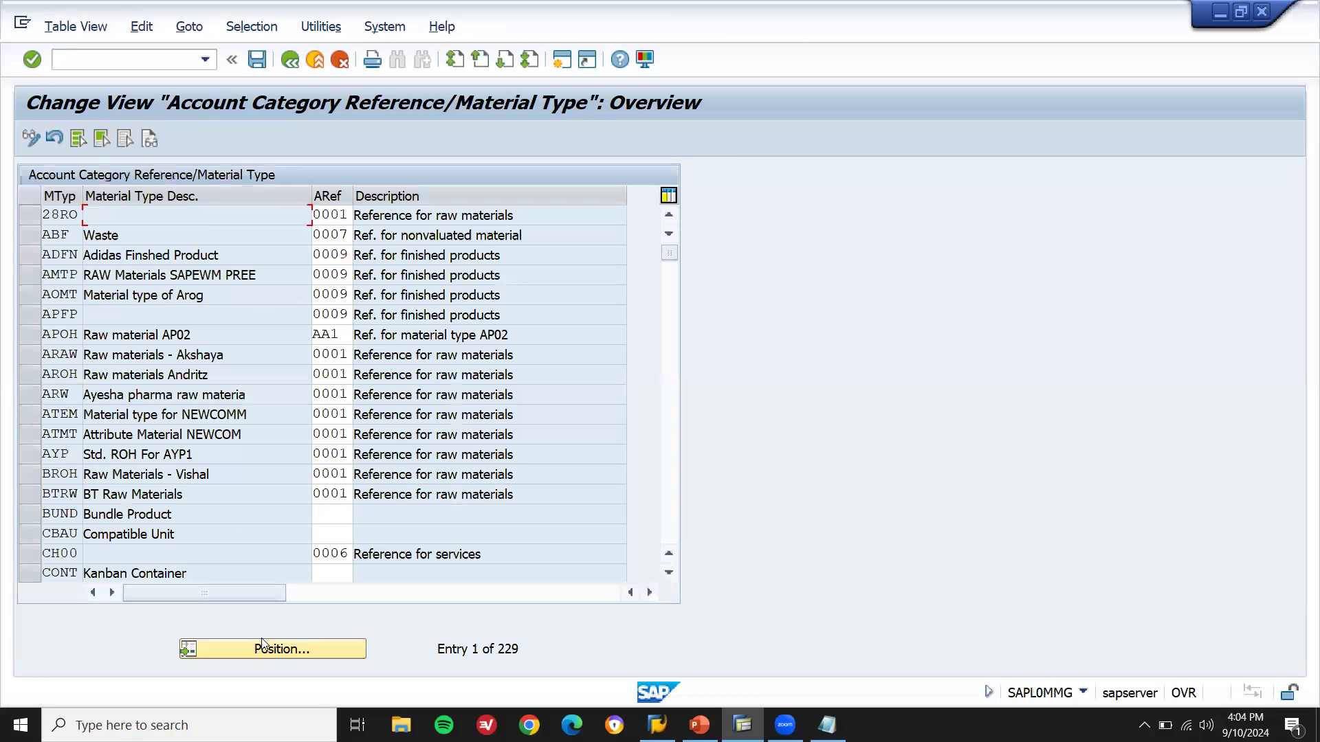
left_click(261, 649)
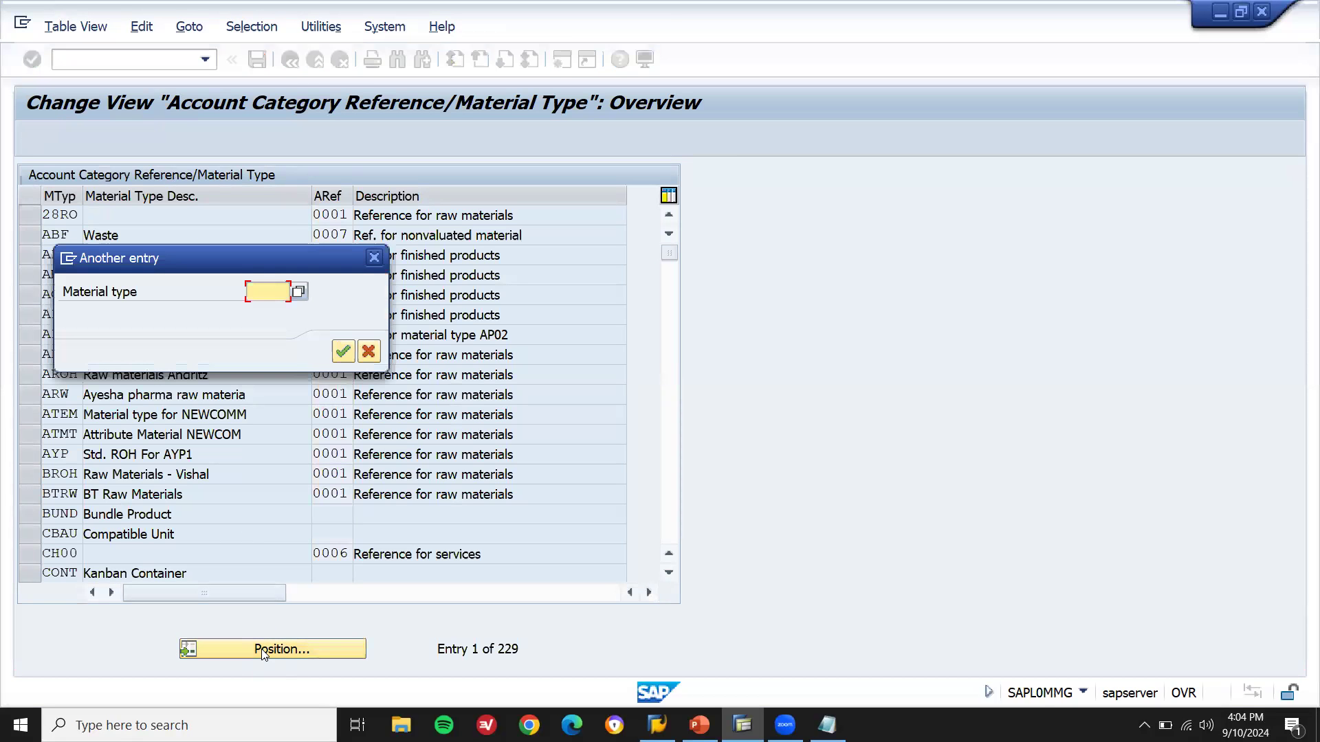
type("SPH3")
key("Return")
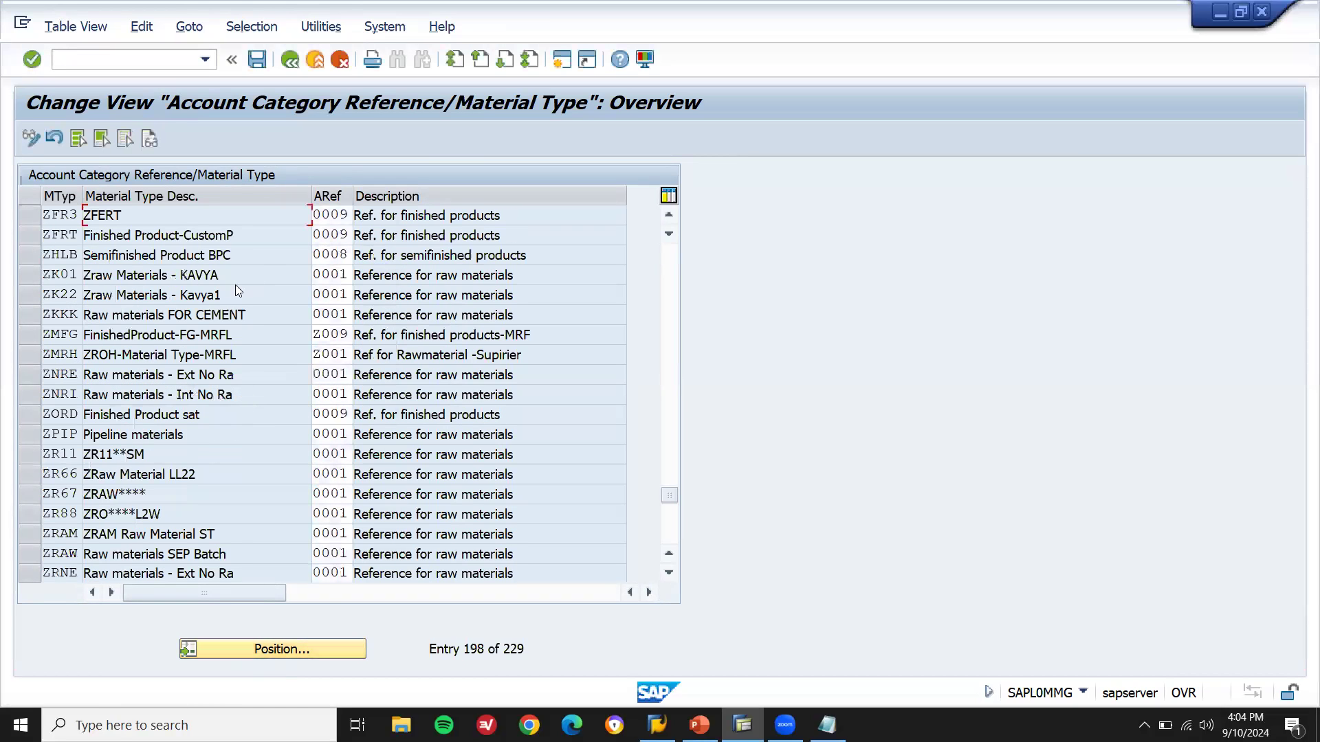
Step: Set the account category reference of material type ZFR3 to ZACT
left_click(334, 216)
left_click(359, 216)
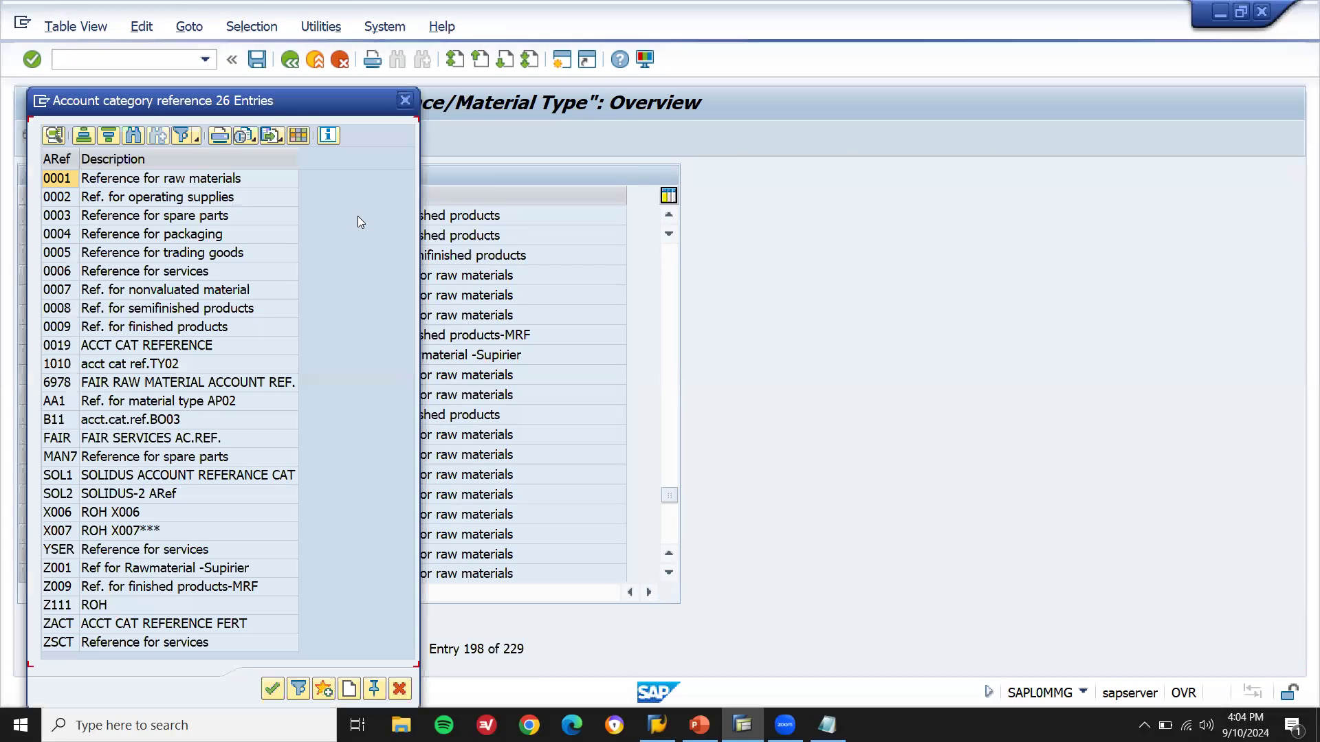
double_click(138, 626)
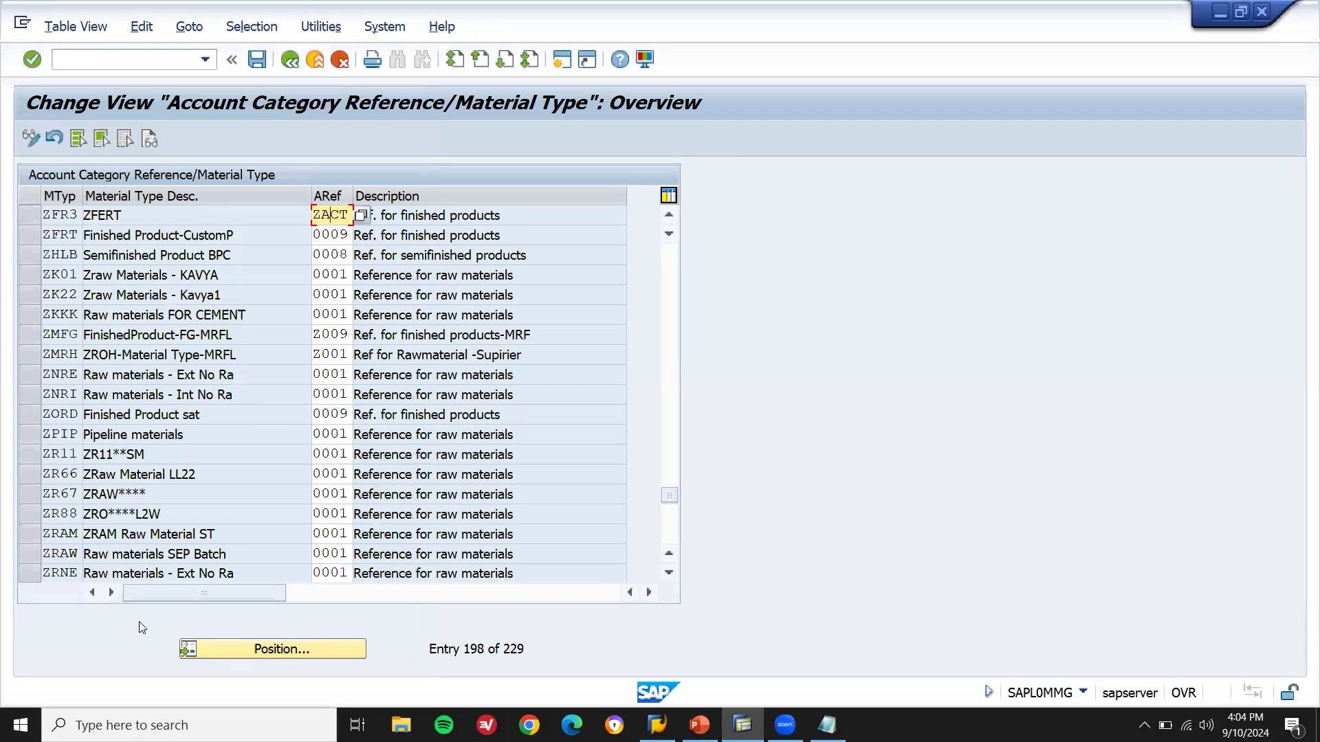
Step: Save the account category reference assignment of material type ZFR3 in the customizing request and return to the implementation guide
key("Return")
key("ctrl+s")
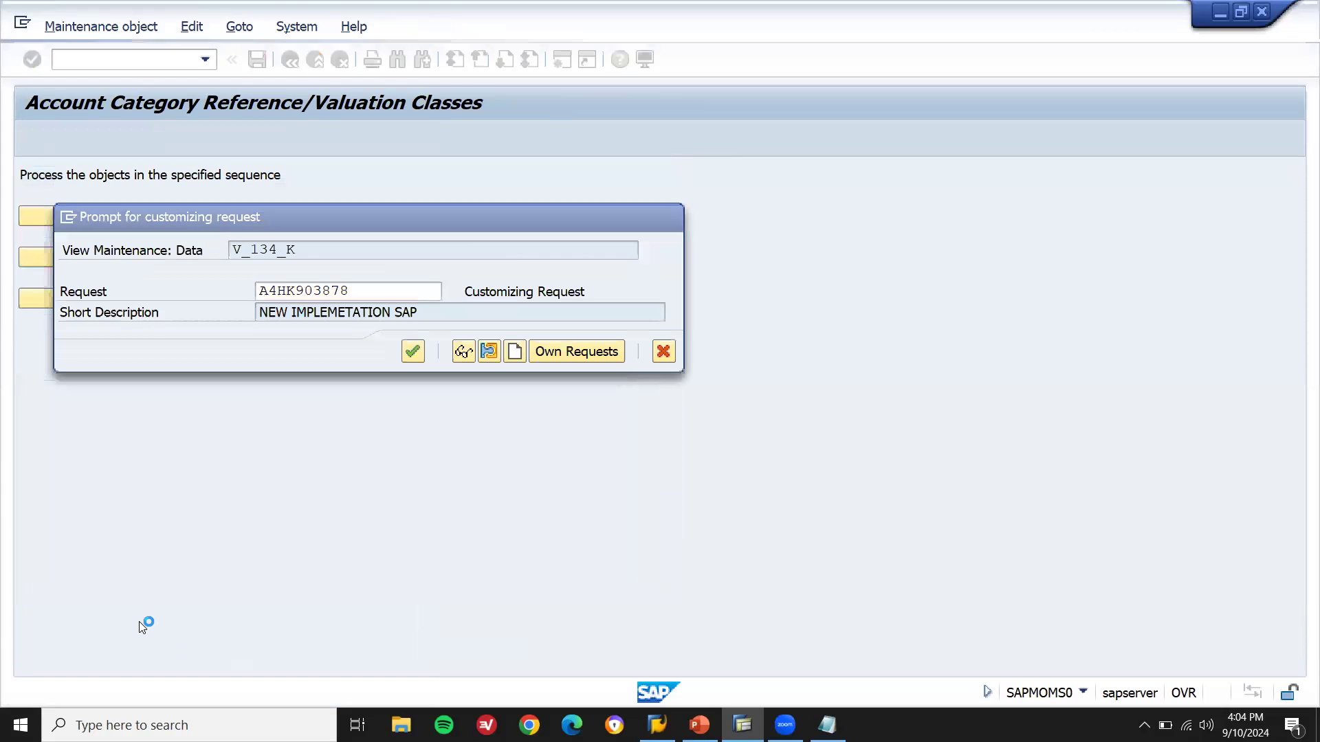
key("Return")
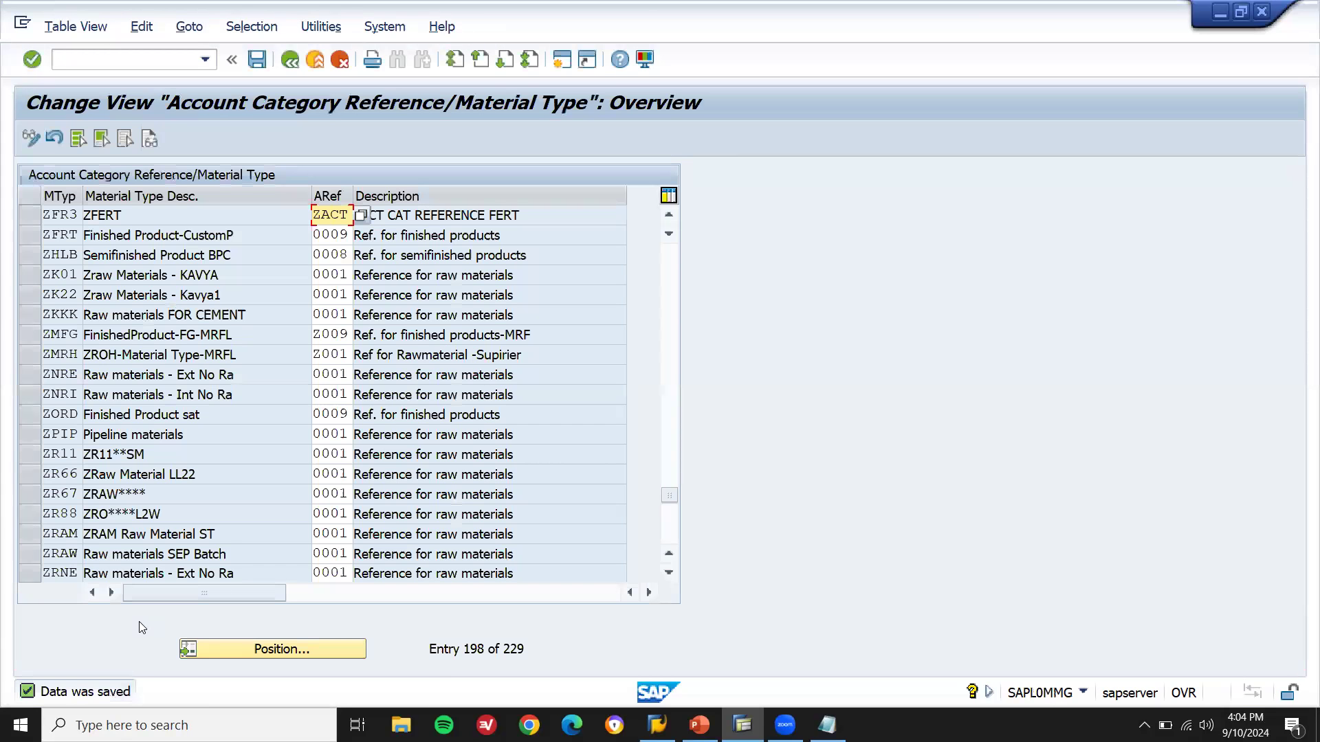
key("F3")
key("F3")
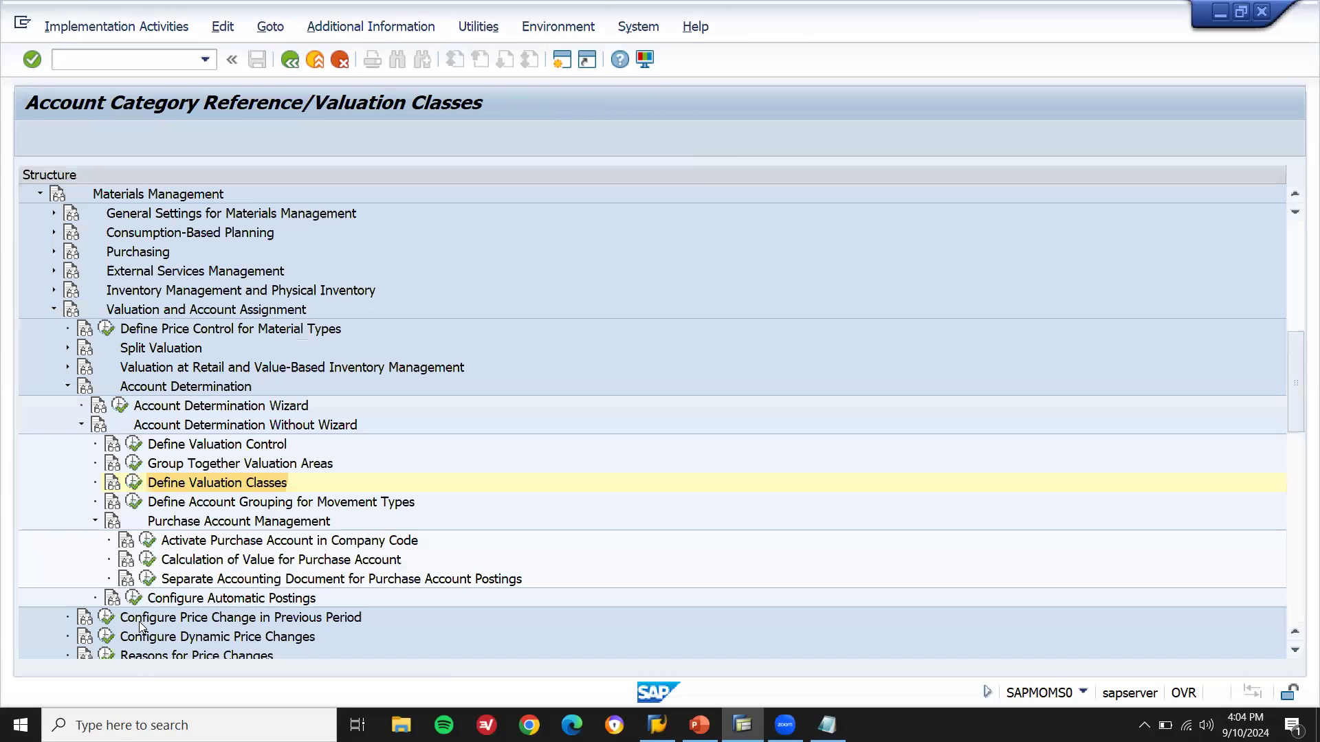
Step: Open transaction MM01 in a new session and set the industry sector to Mechanical engineering
left_click(60, 59)
type("/OMM01")
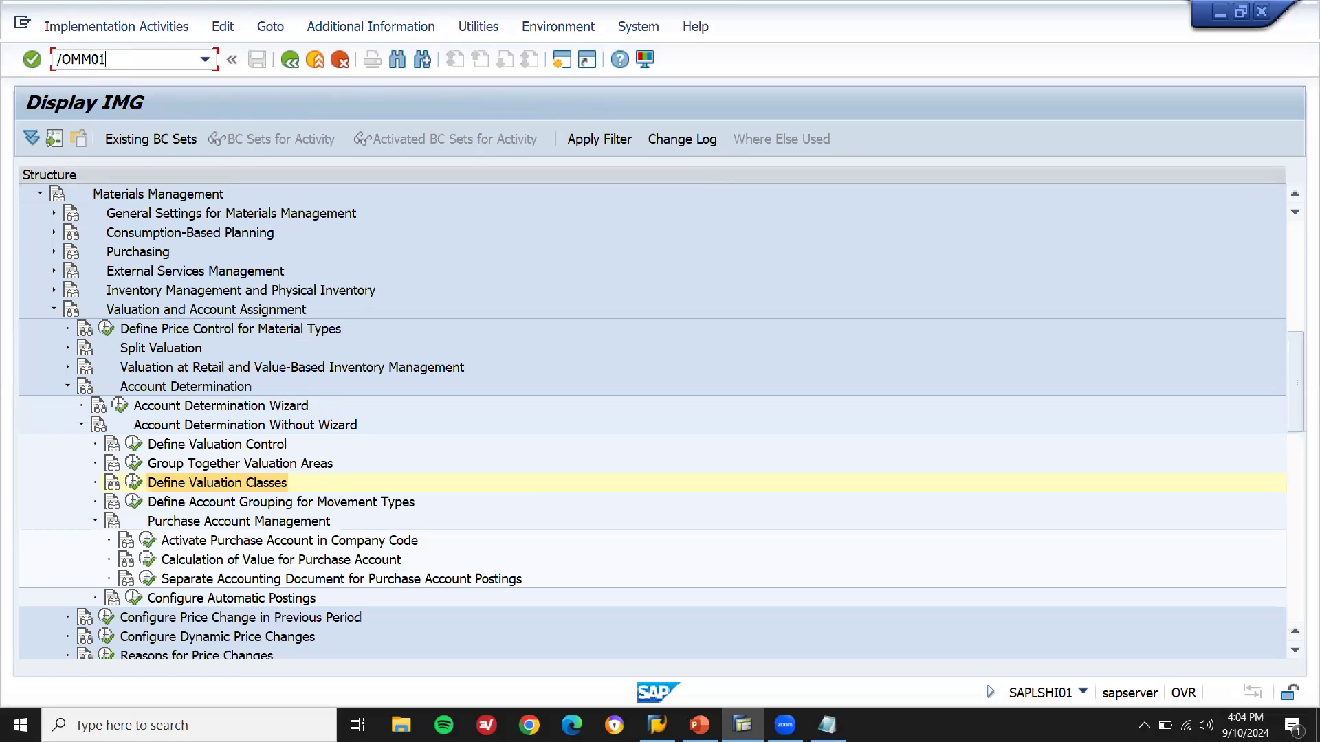
key("Return")
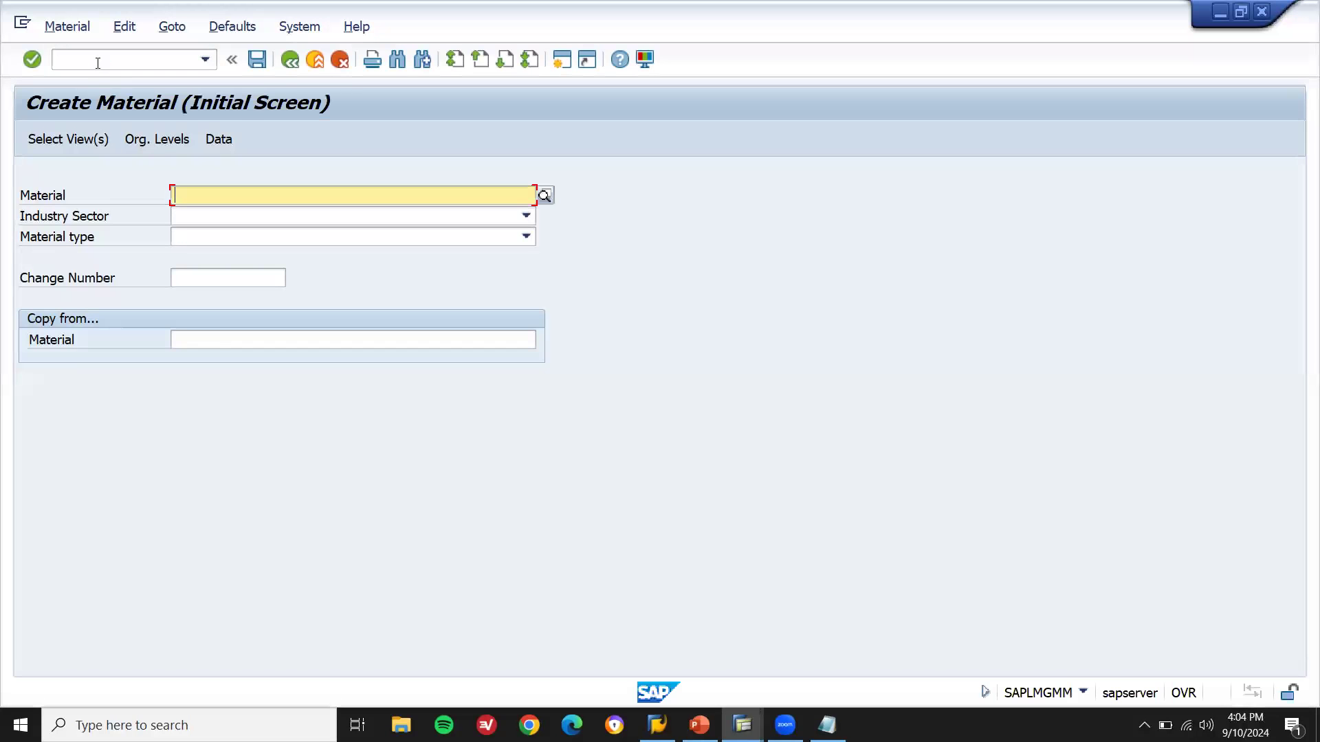
key("Tab")
key("Down")
Step: Choose ZFERT as the material type and continue to the view selection
key("Tab")
key("Down")
left_click(297, 235)
key("Down")
key("Down")
key("Down")
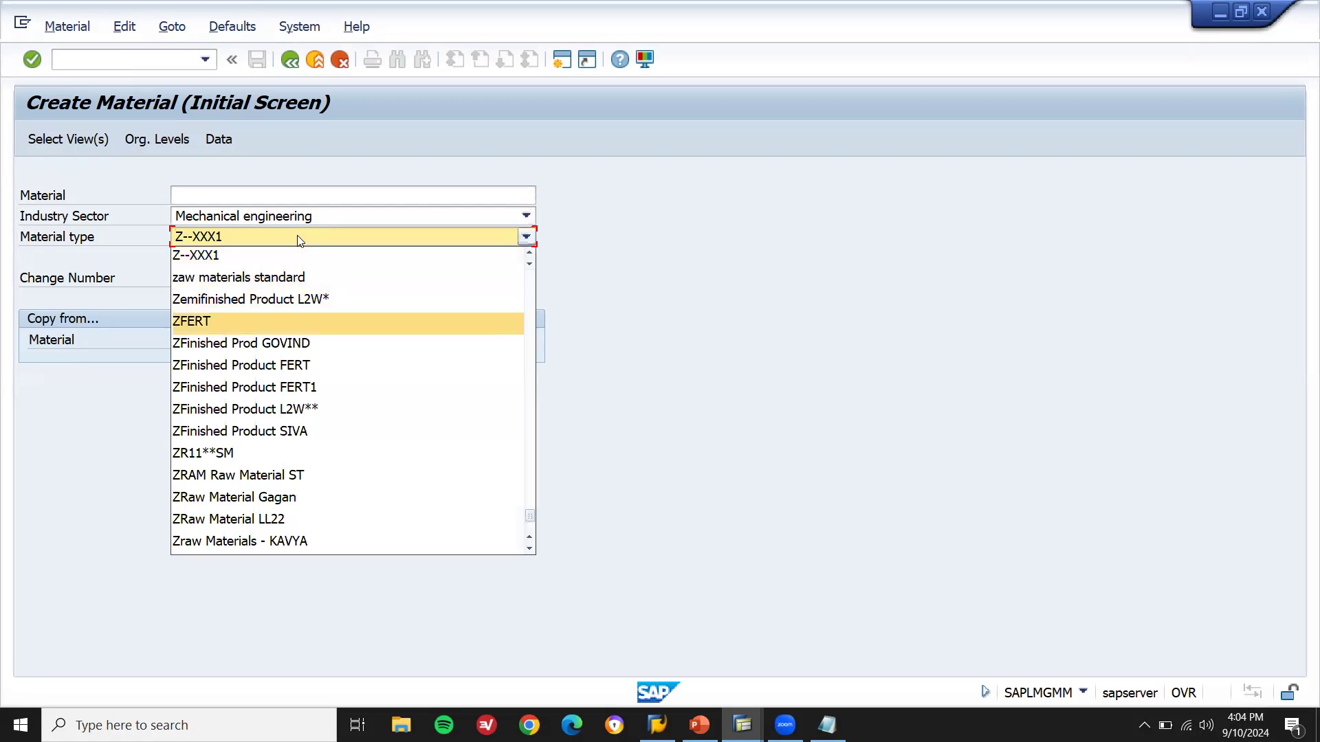
key("Return")
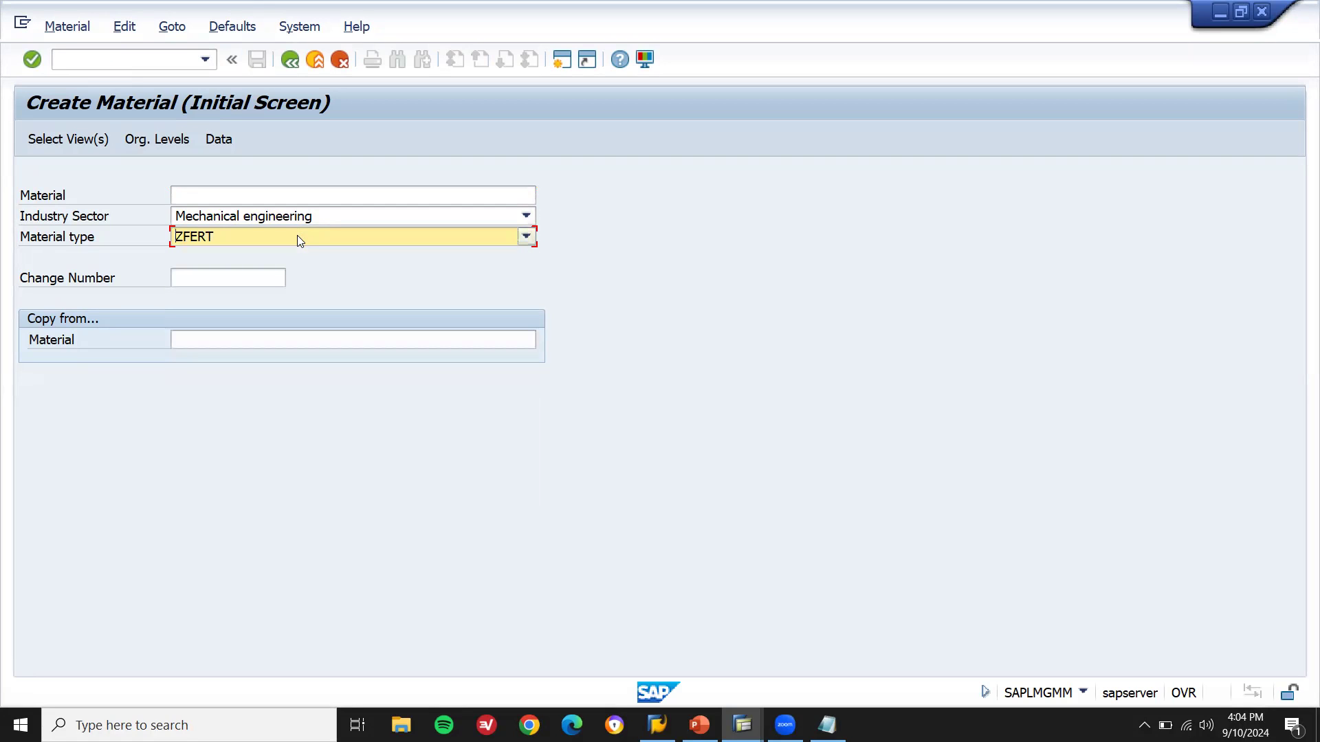
key("Return")
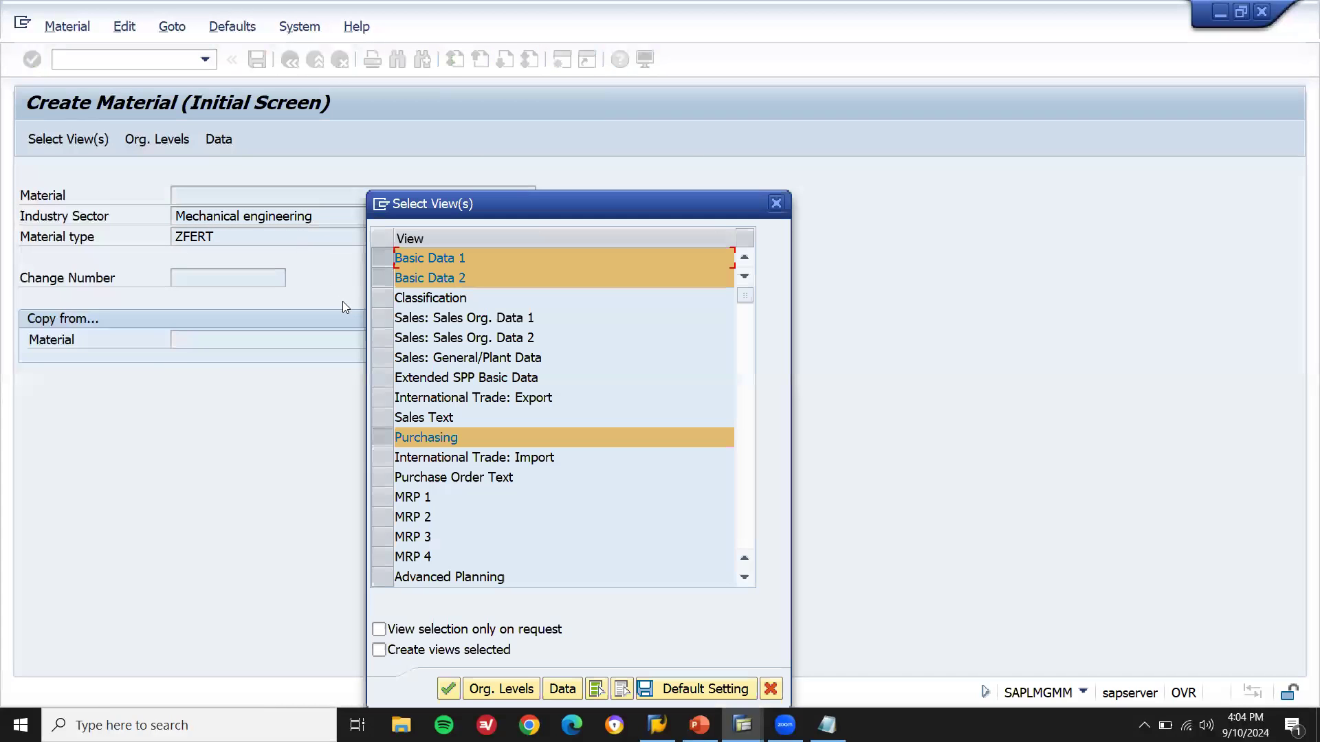
Step: Add the Sales Org. Data 1, Sales Org. Data 2 and Sales General/Plant Data views and continue to the organizational levels
left_click(379, 317)
left_click(379, 338)
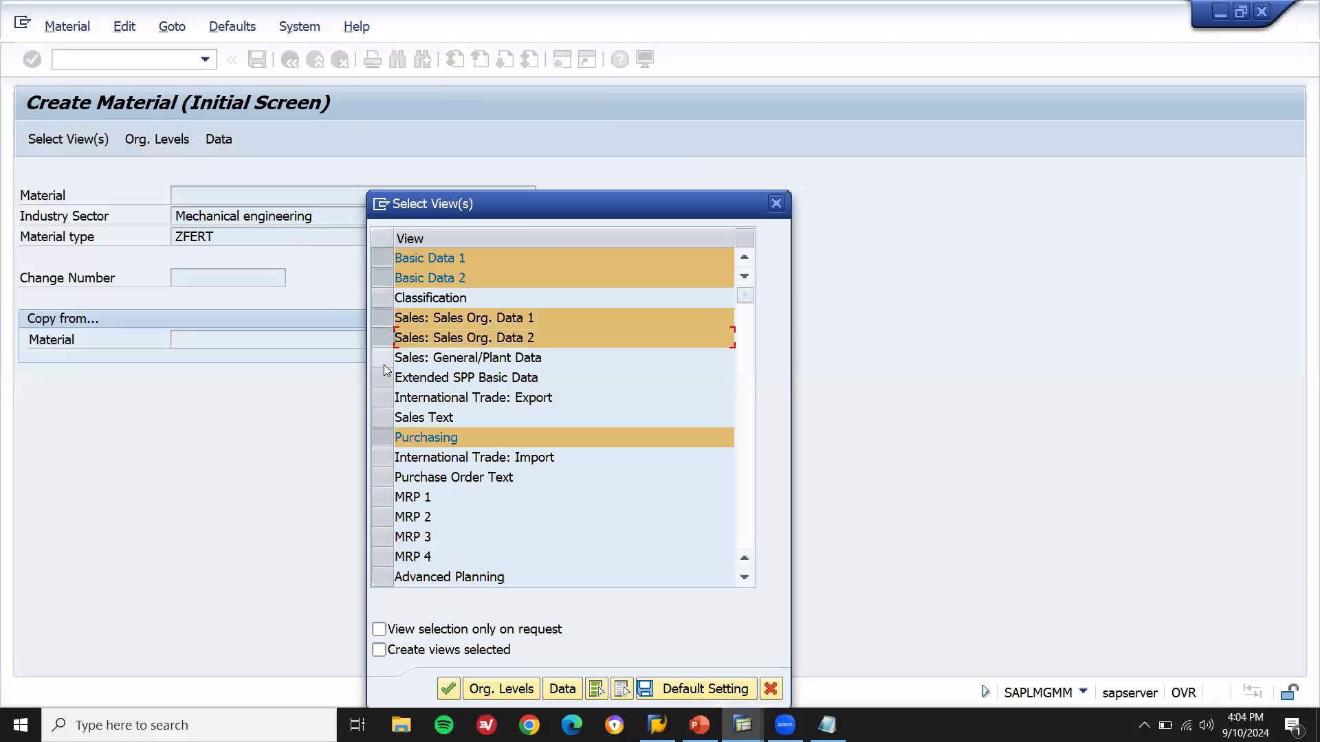
left_click(382, 358)
left_click(500, 687)
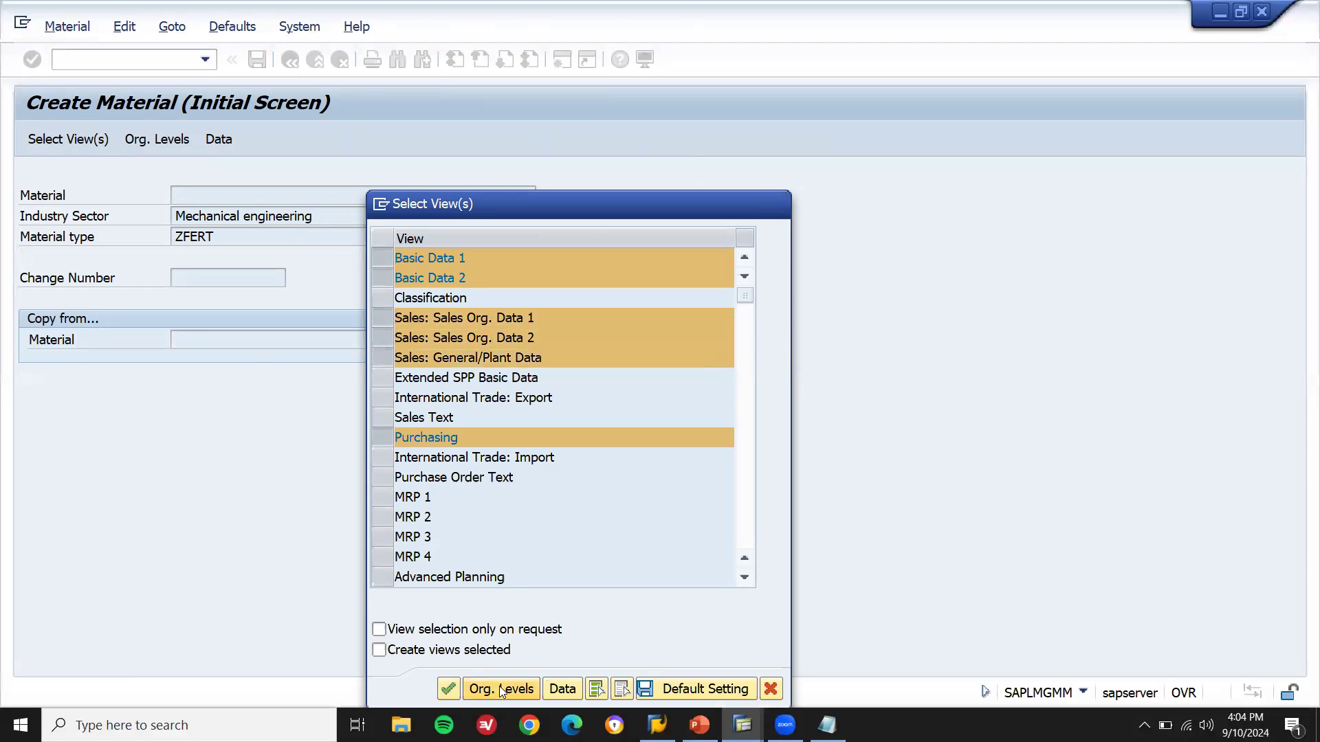
Step: Set the organizational levels to plant GL01, storage location GL01, sales organization GL01 and distribution channel G6, and confirm
type("1")
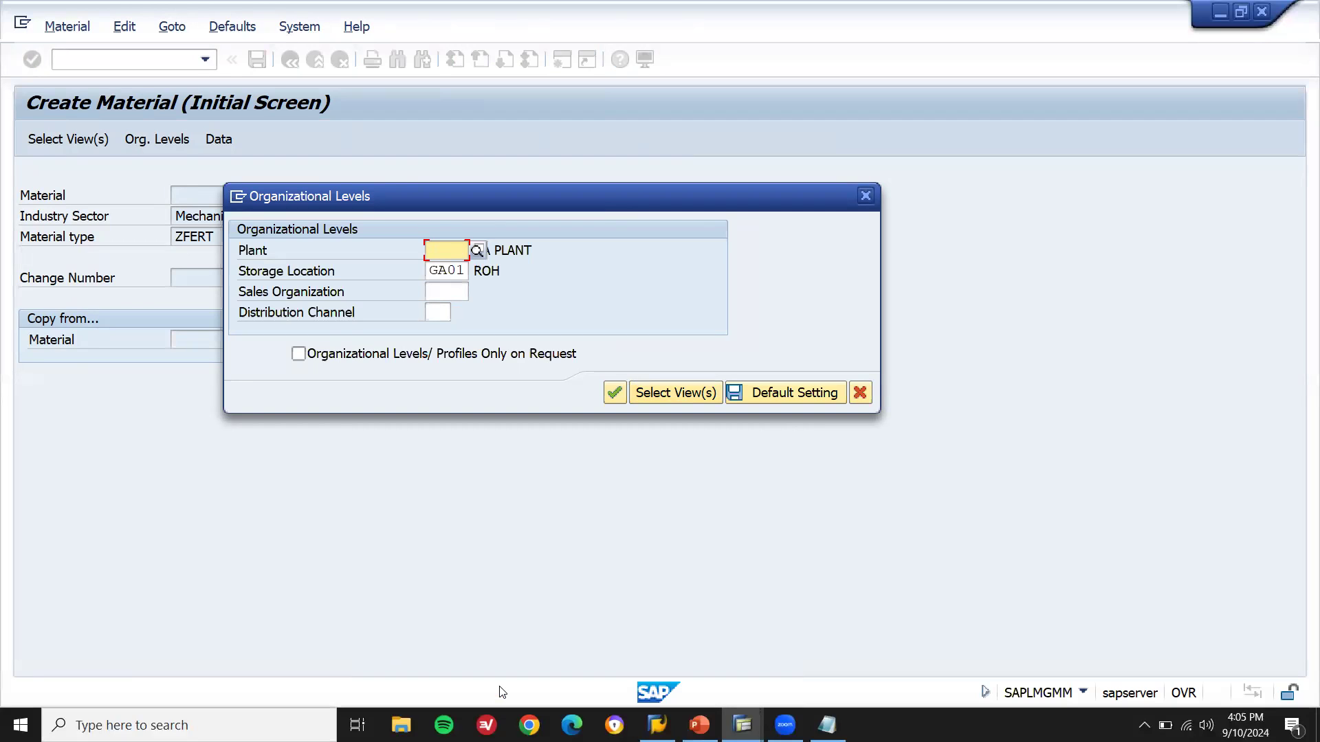
type("GL01")
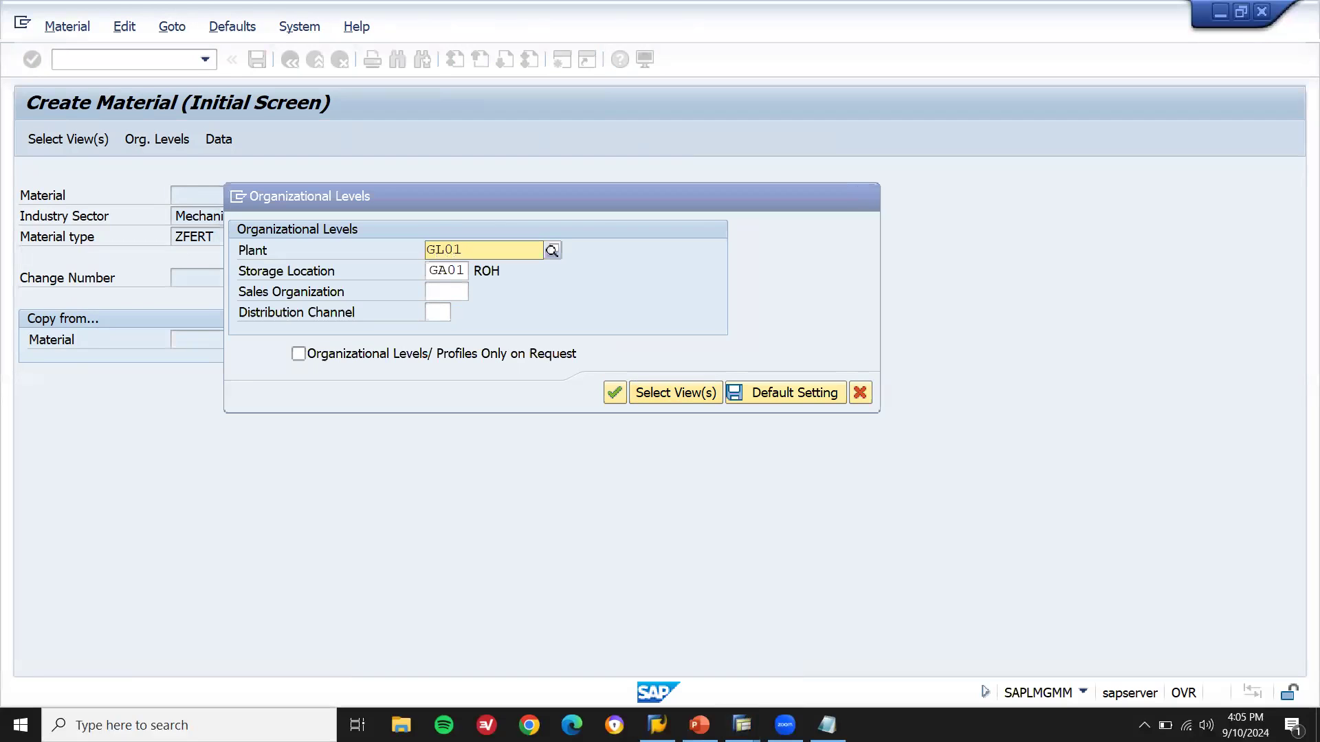
key("Return")
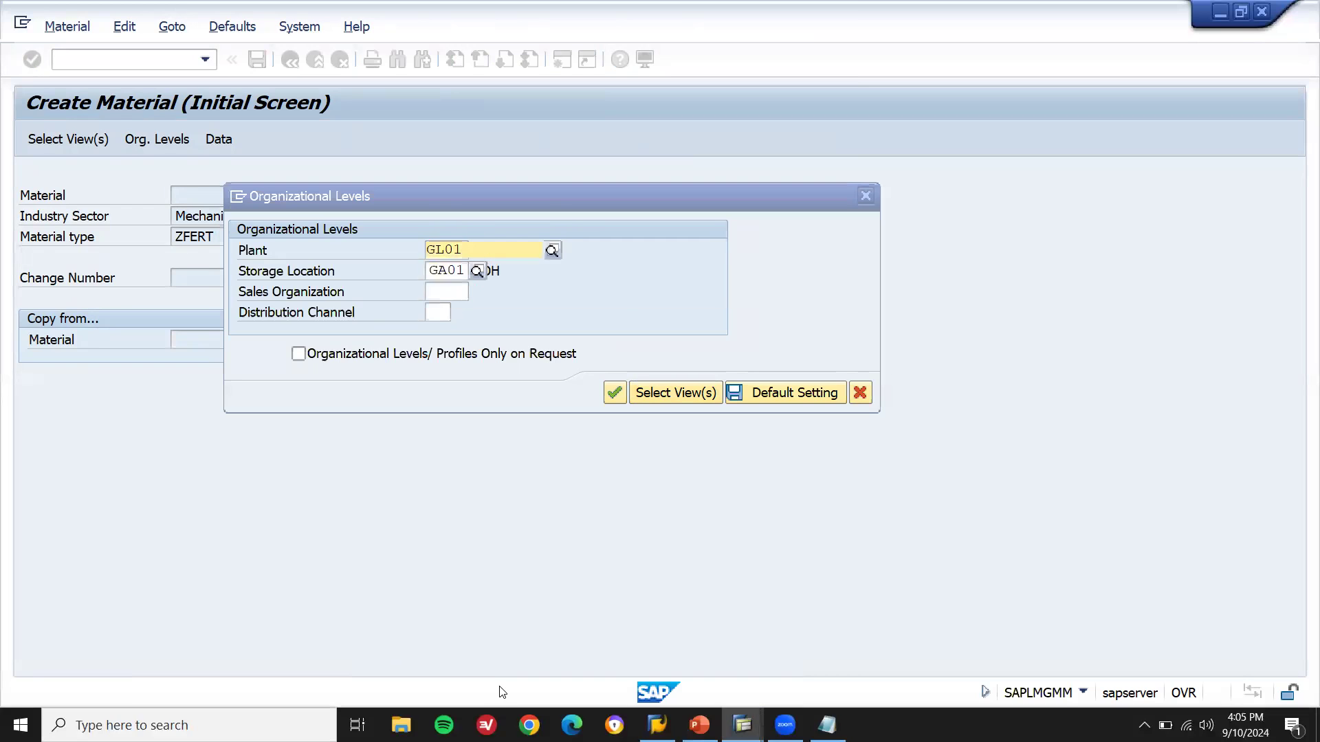
type("GL01")
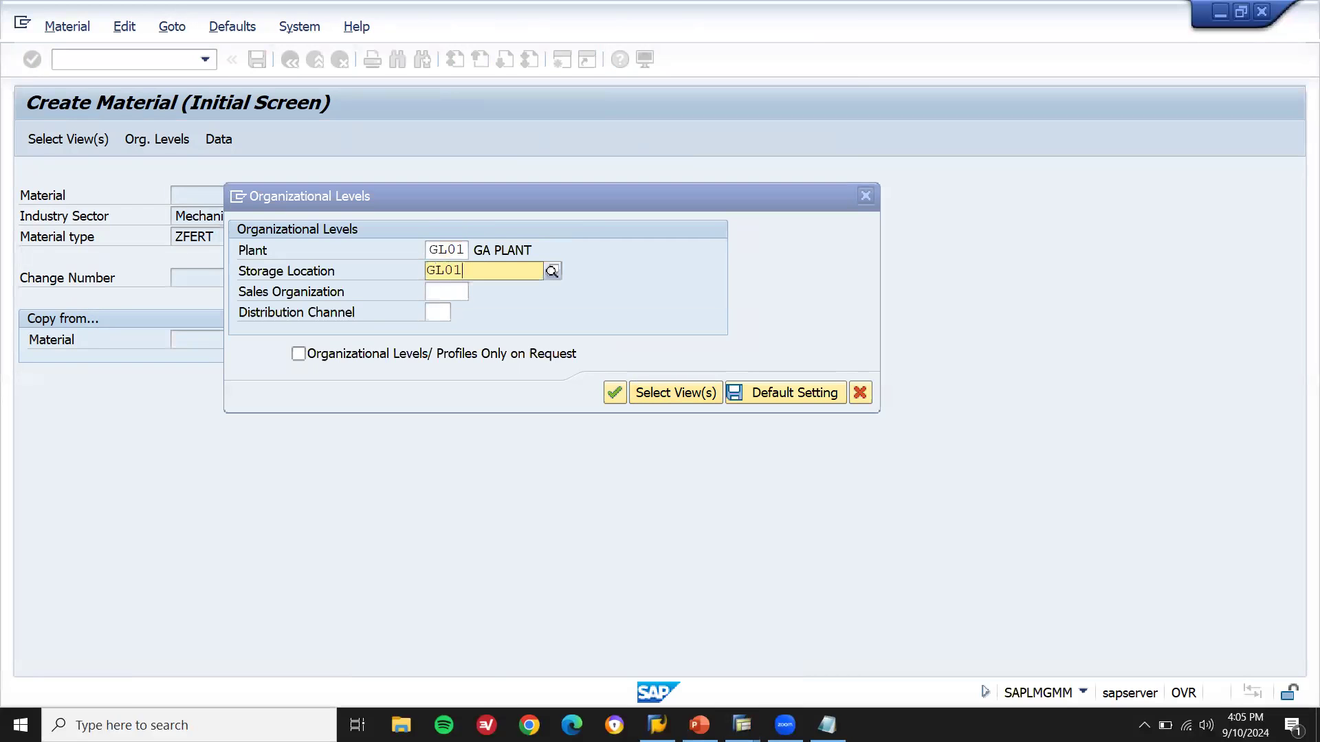
key("Return")
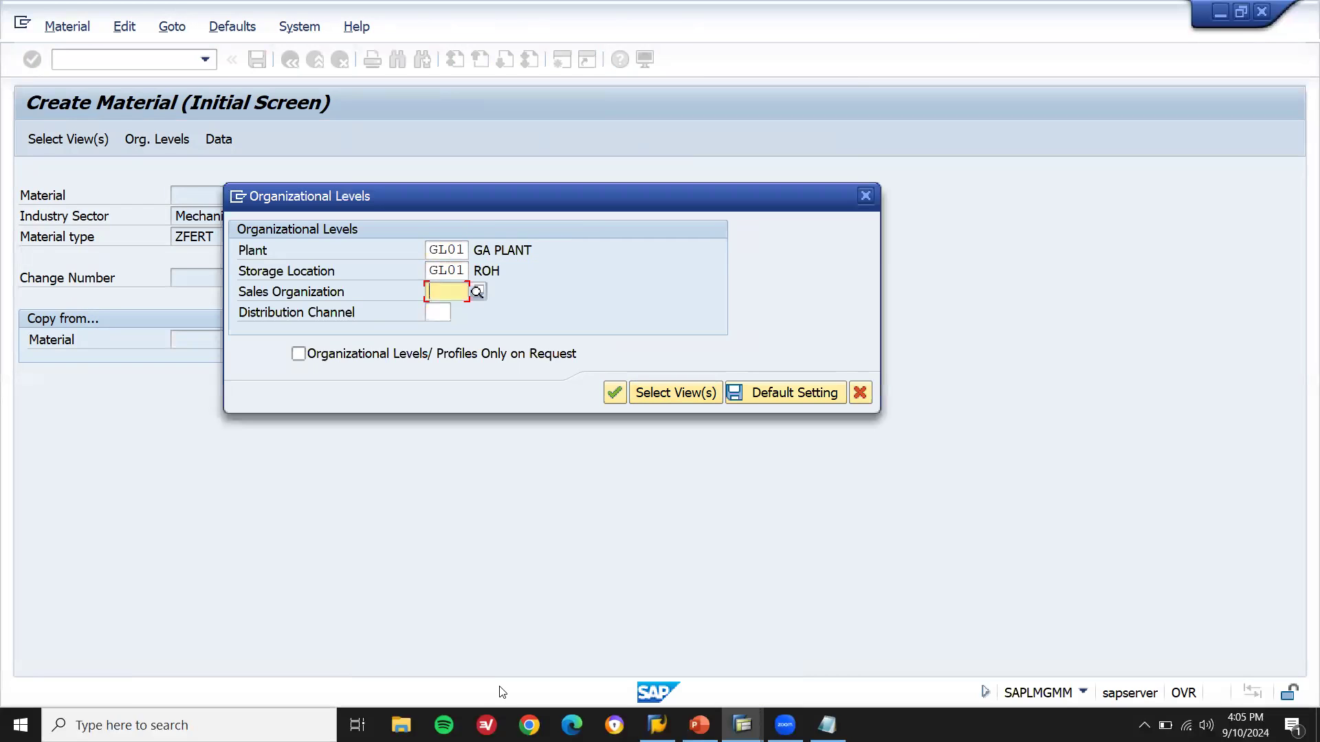
type("GL01")
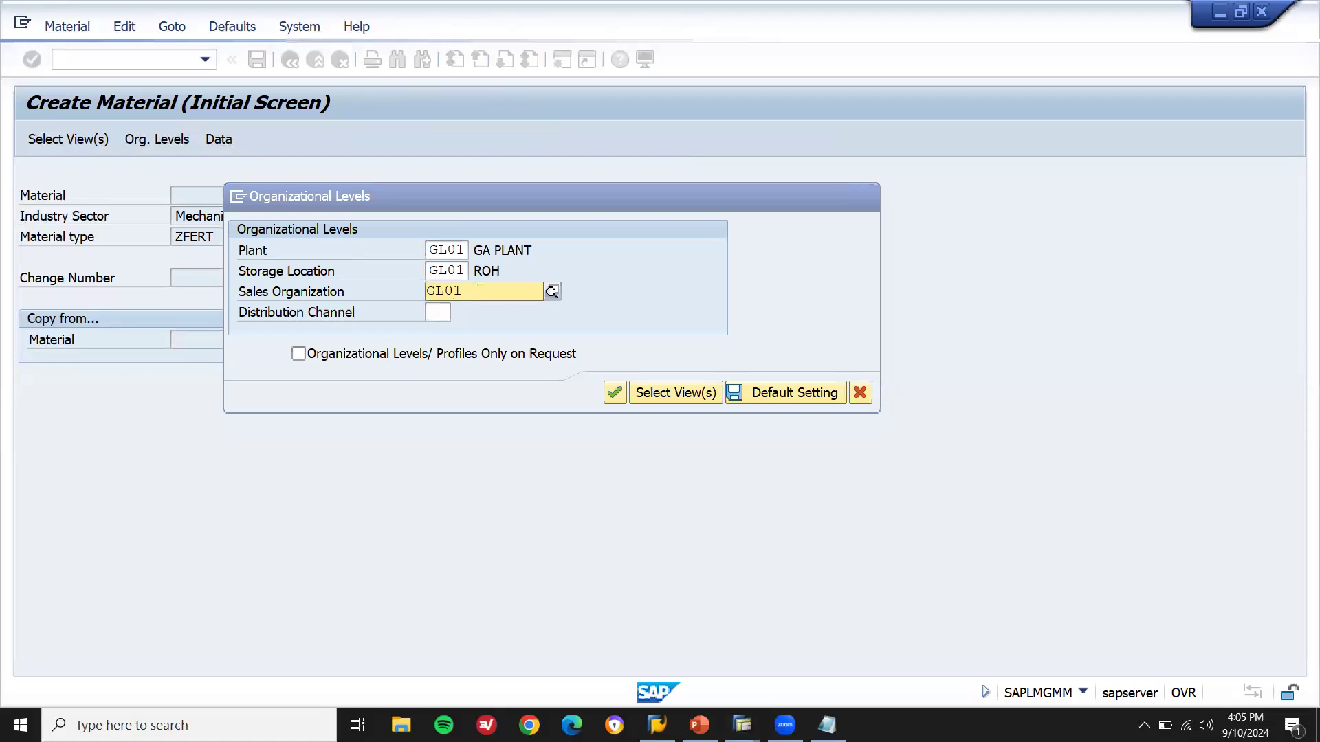
key("Return")
key("Down")
key("Down")
key("Return")
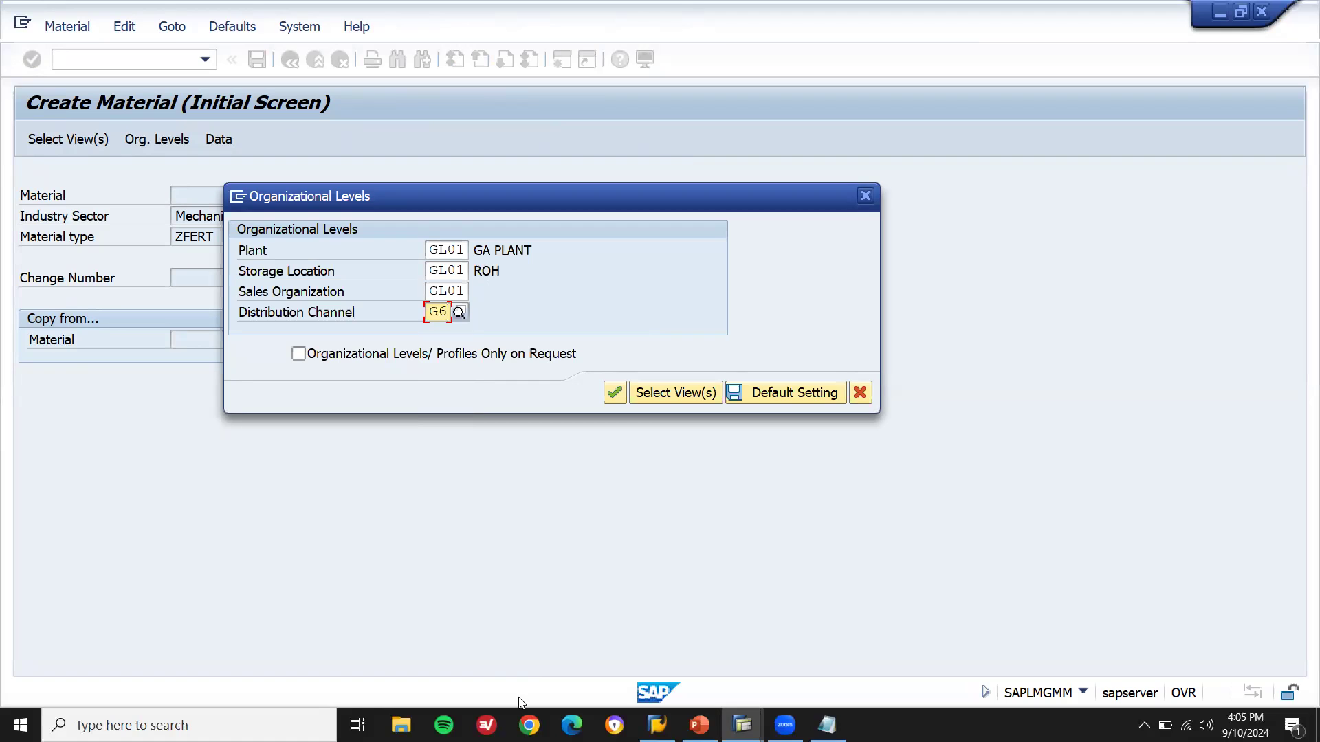
left_click(621, 391)
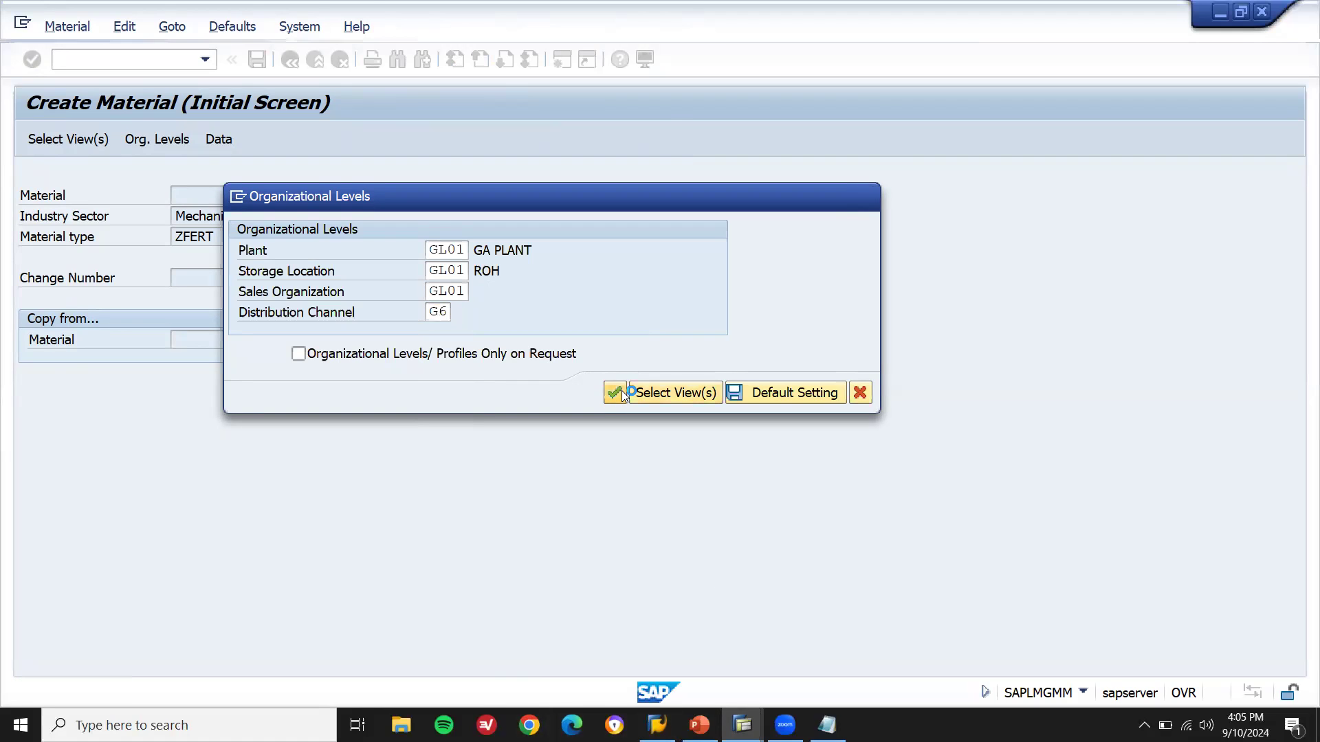
Step: Enter "FERT--PROD MAT" as the material description in the basic data
type("F")
key("Down")
key("Return")
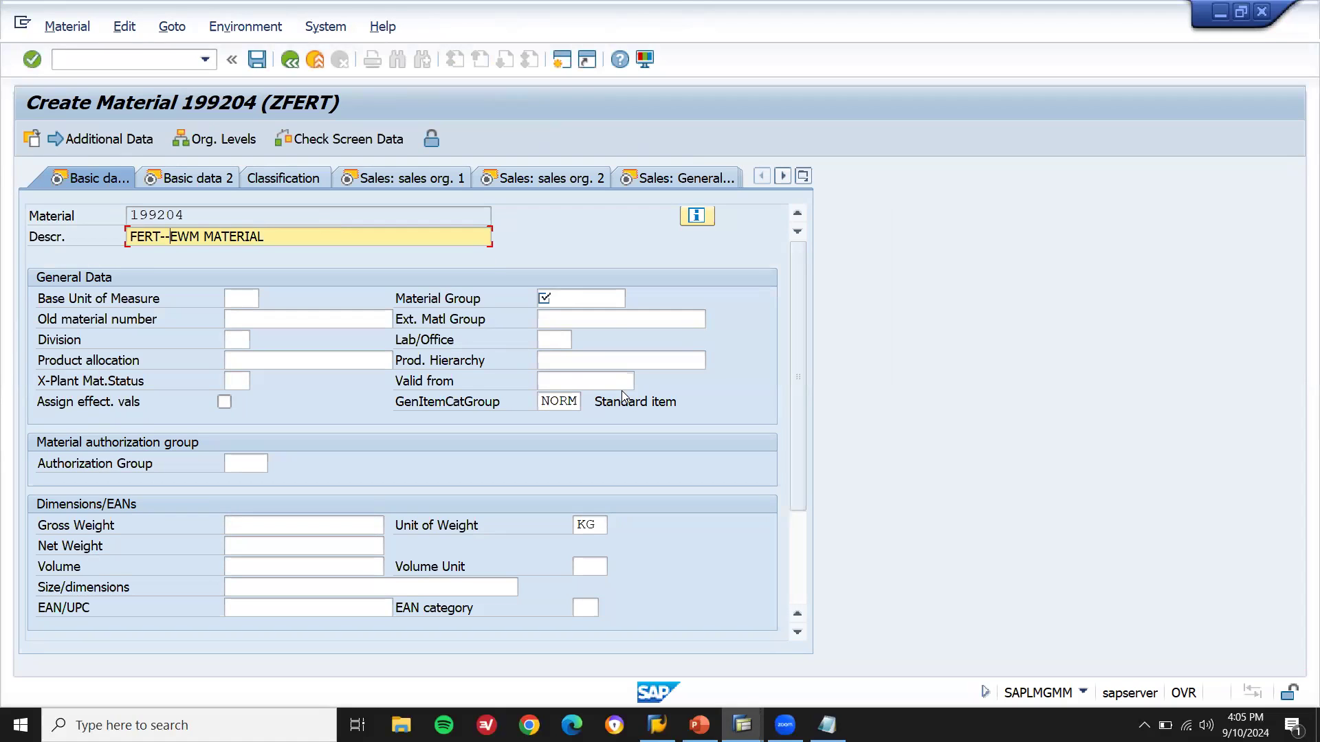
type("PROD")
key("Delete")
key("Delete")
key("Delete")
key("Delete")
key("Delete")
key("Delete")
type("MAT")
Step: Set the material group to 003 and the base unit of measure to EA
key("Return")
key("Return")
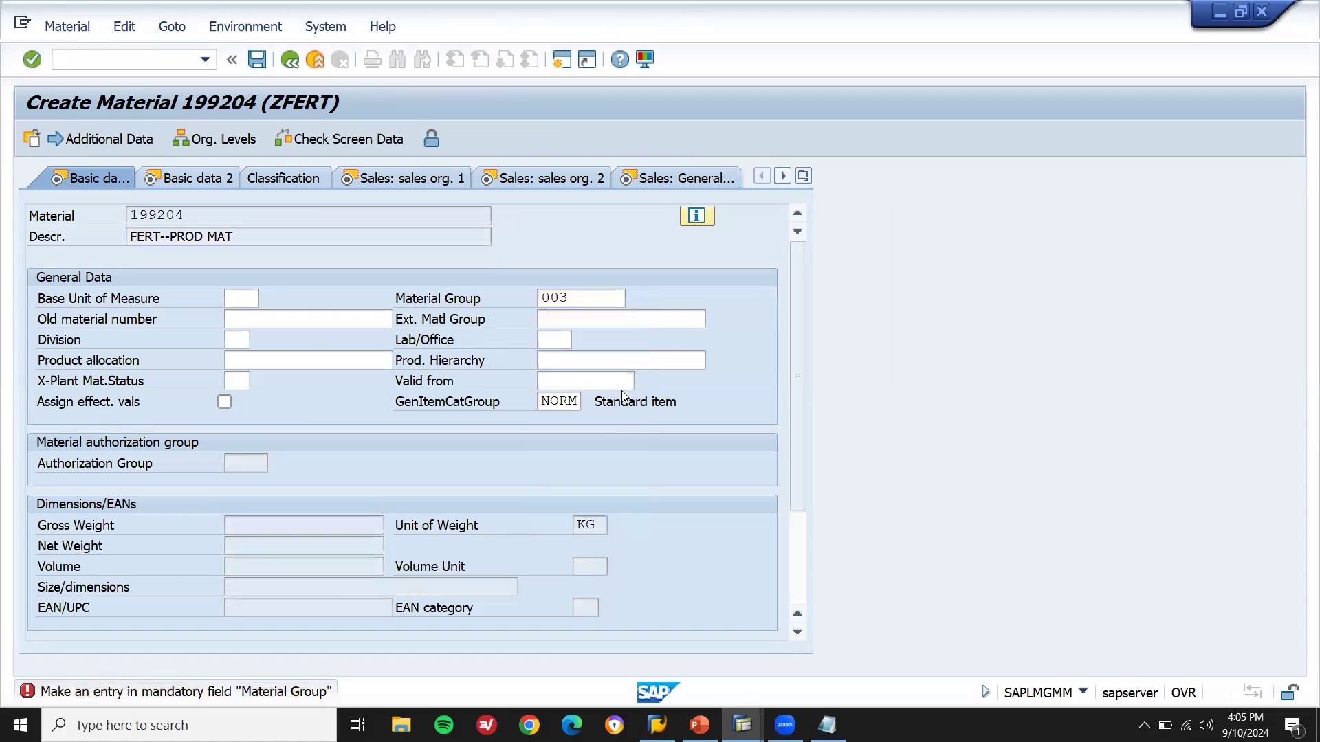
key("Down")
key("Return")
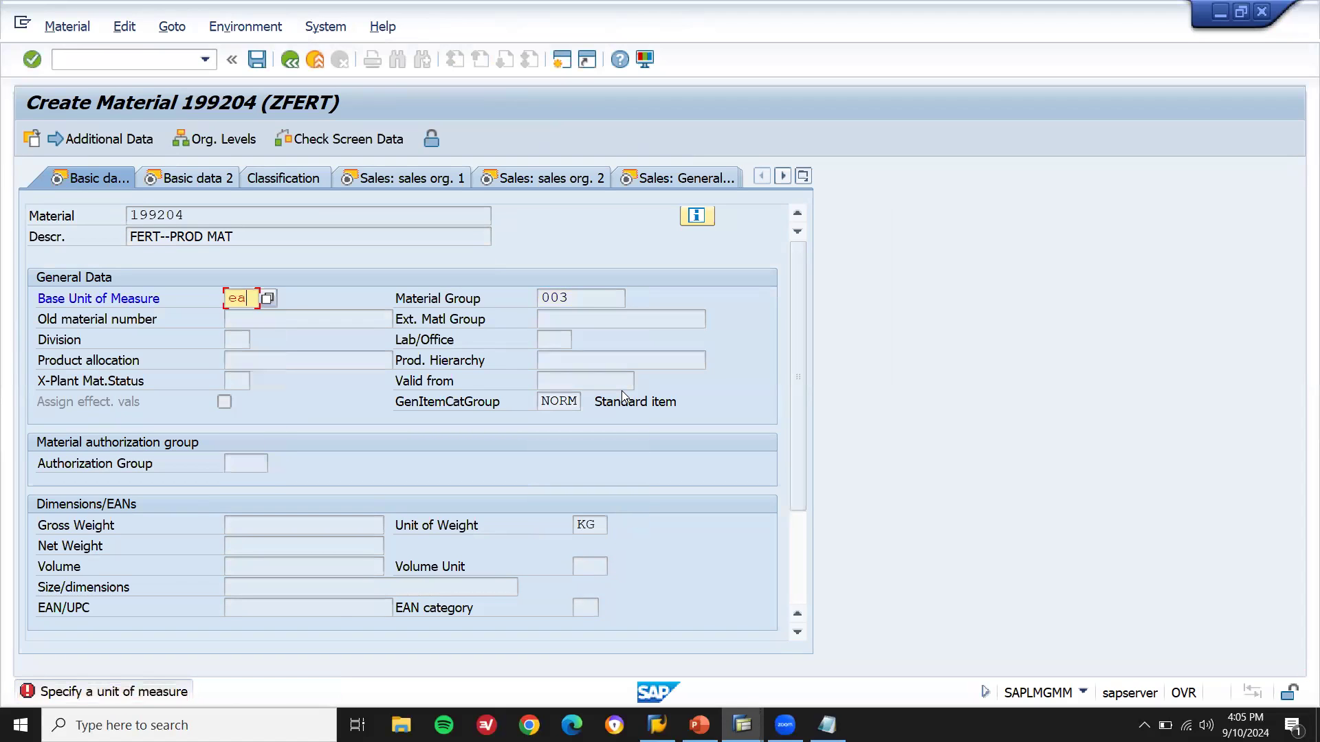
key("Return")
Step: Set the output tax classification to 1 and continue to the Sales: General/Plant view
key("Return")
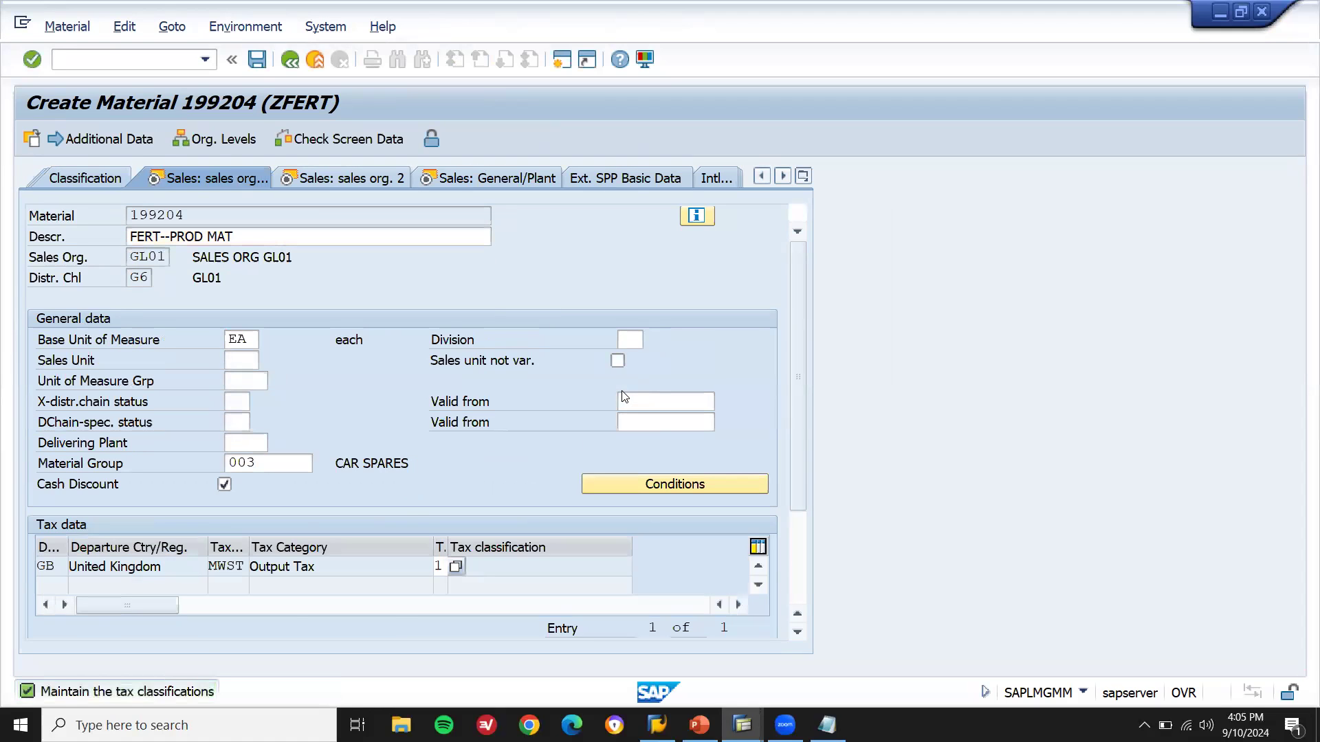
key("Return")
key("Return")
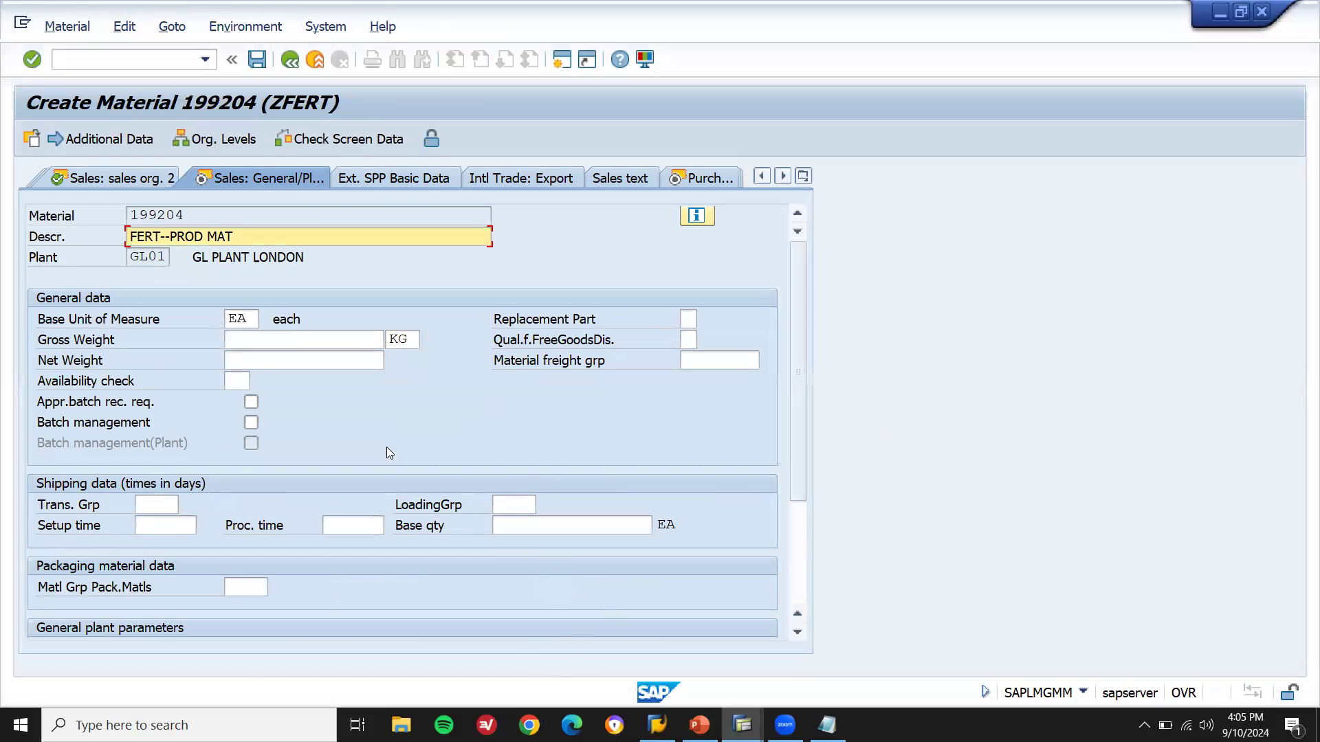
Step: Set the availability check to 01 and both the transportation and loading groups to 0001, and continue to the Purchasing view
left_click(240, 382)
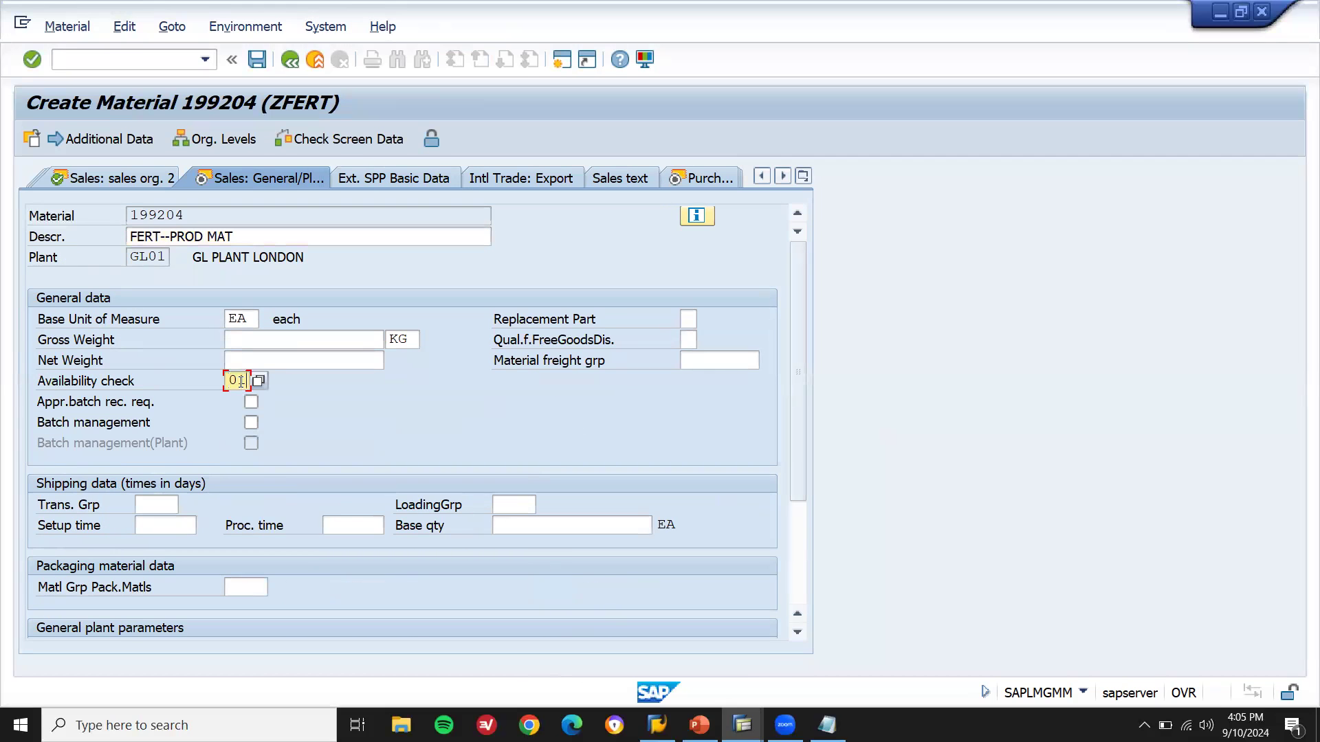
left_click(169, 503)
type("0001")
key("Tab")
key("Down")
key("Return")
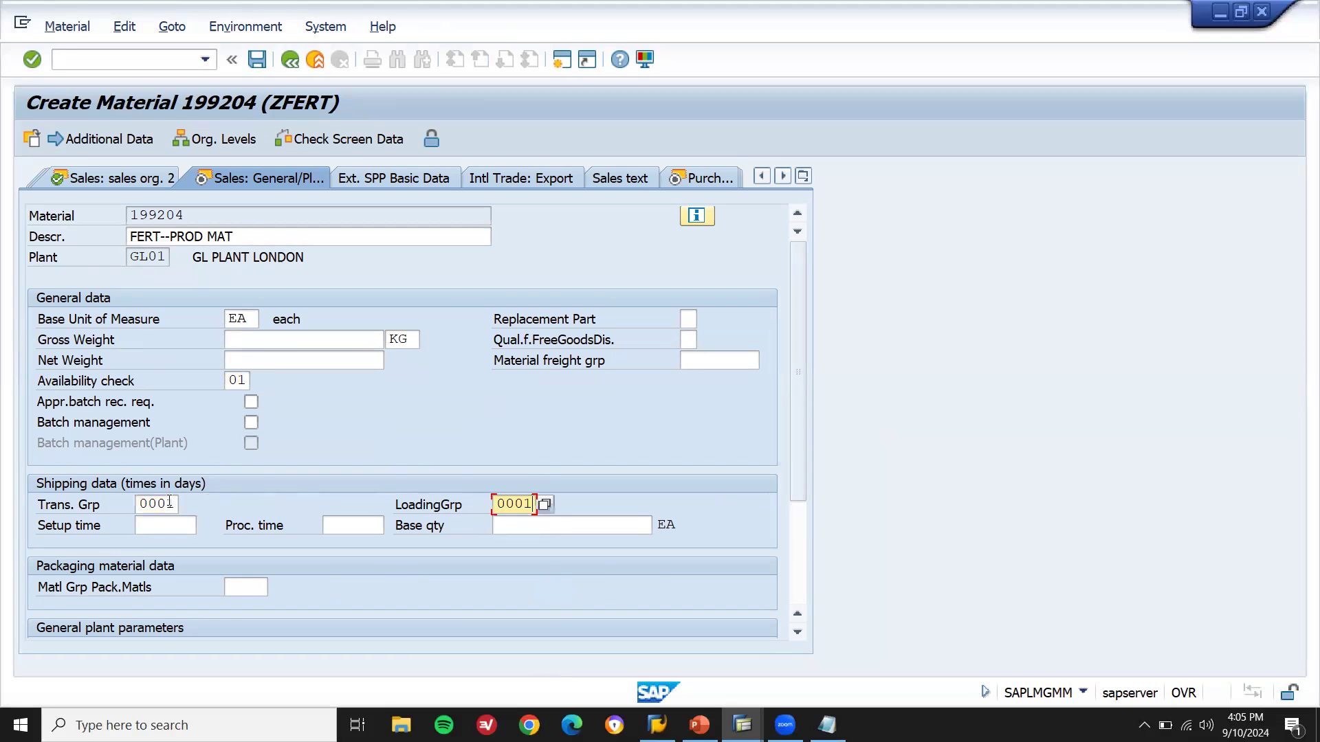
key("Return")
key("Return")
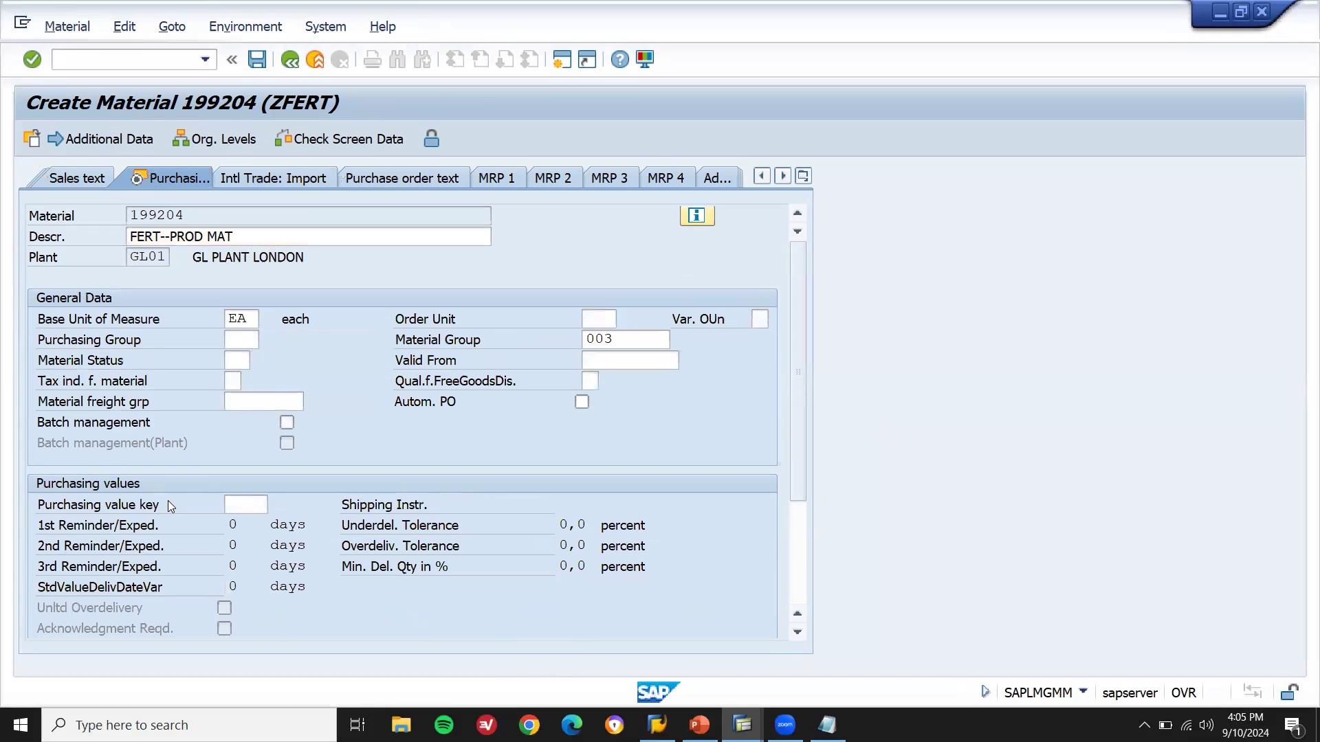
Step: Set the gross and net weight to 1 KG in the second plant data/storage view and continue to the Accounting 1 view
key("Return")
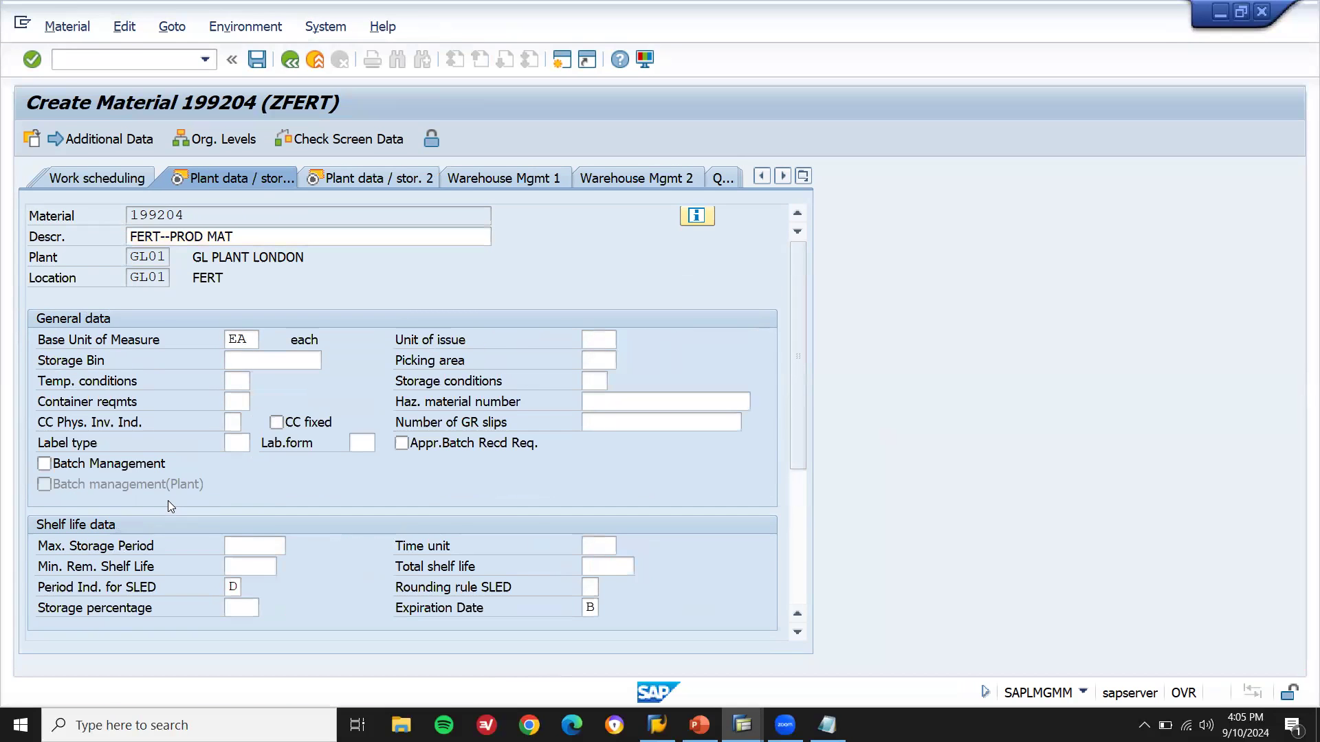
key("Return")
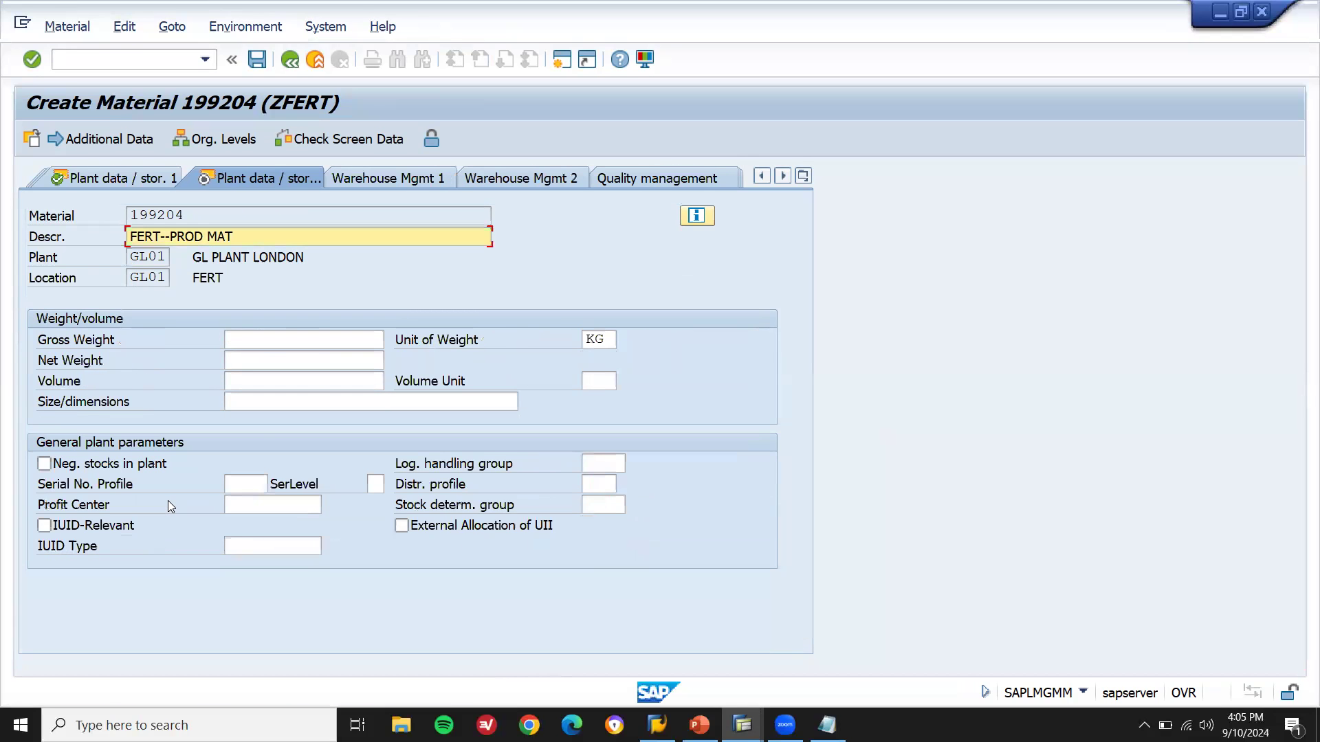
left_click(367, 335)
type("1")
key("Tab")
type("1")
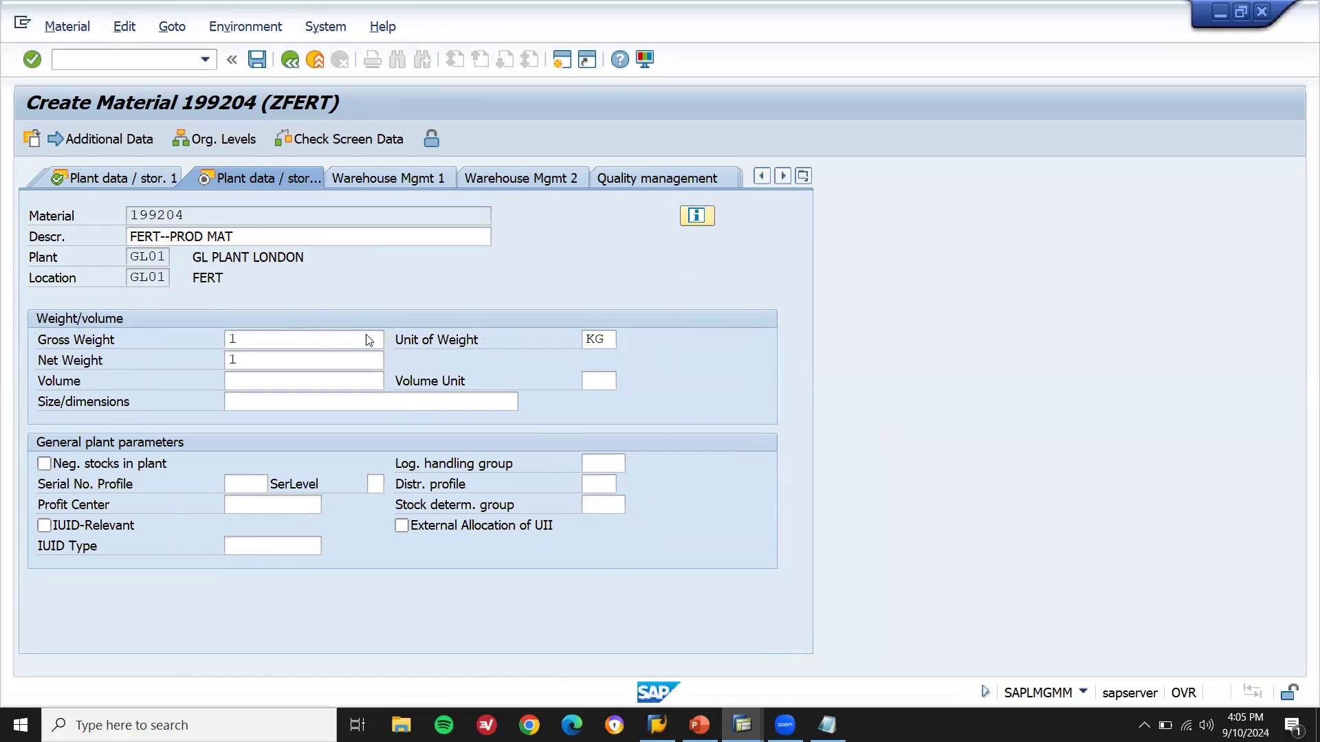
key("Return")
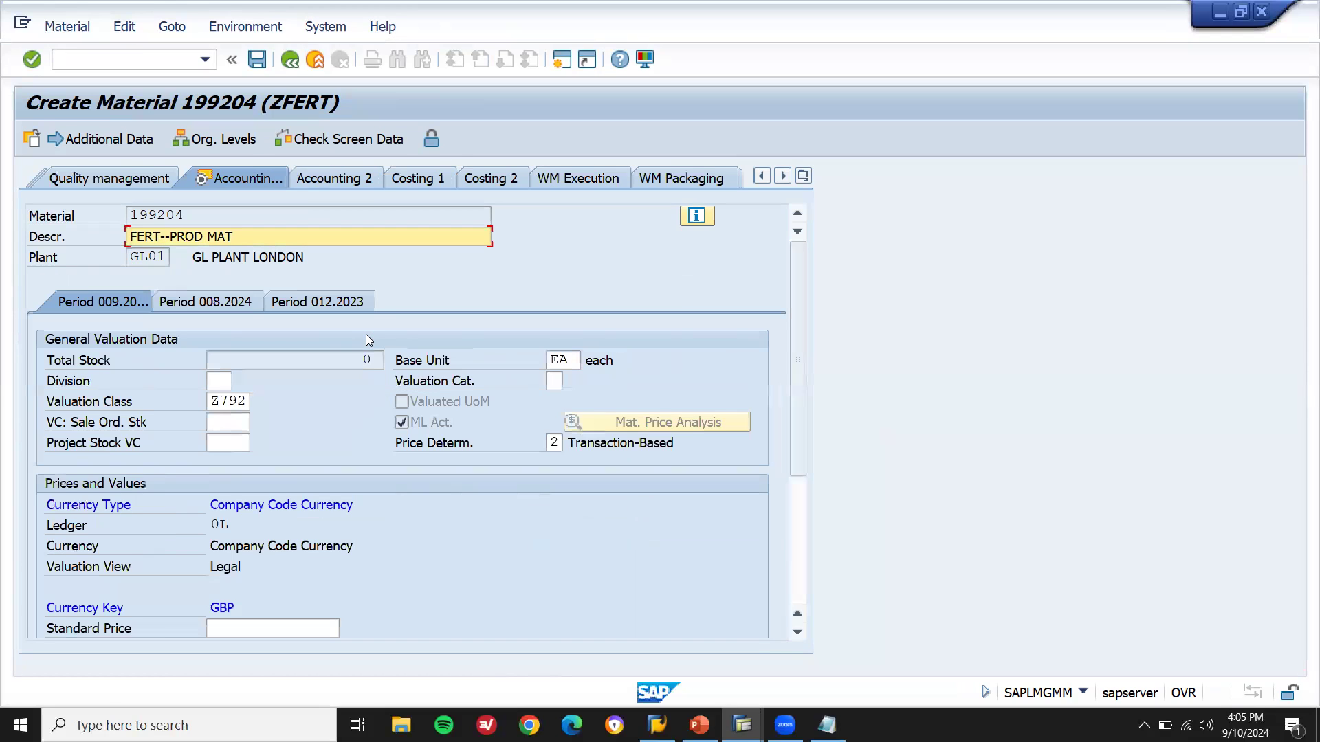
Step: Compare the material's valuation class in the accounting data with the Notepad note
left_click(208, 403)
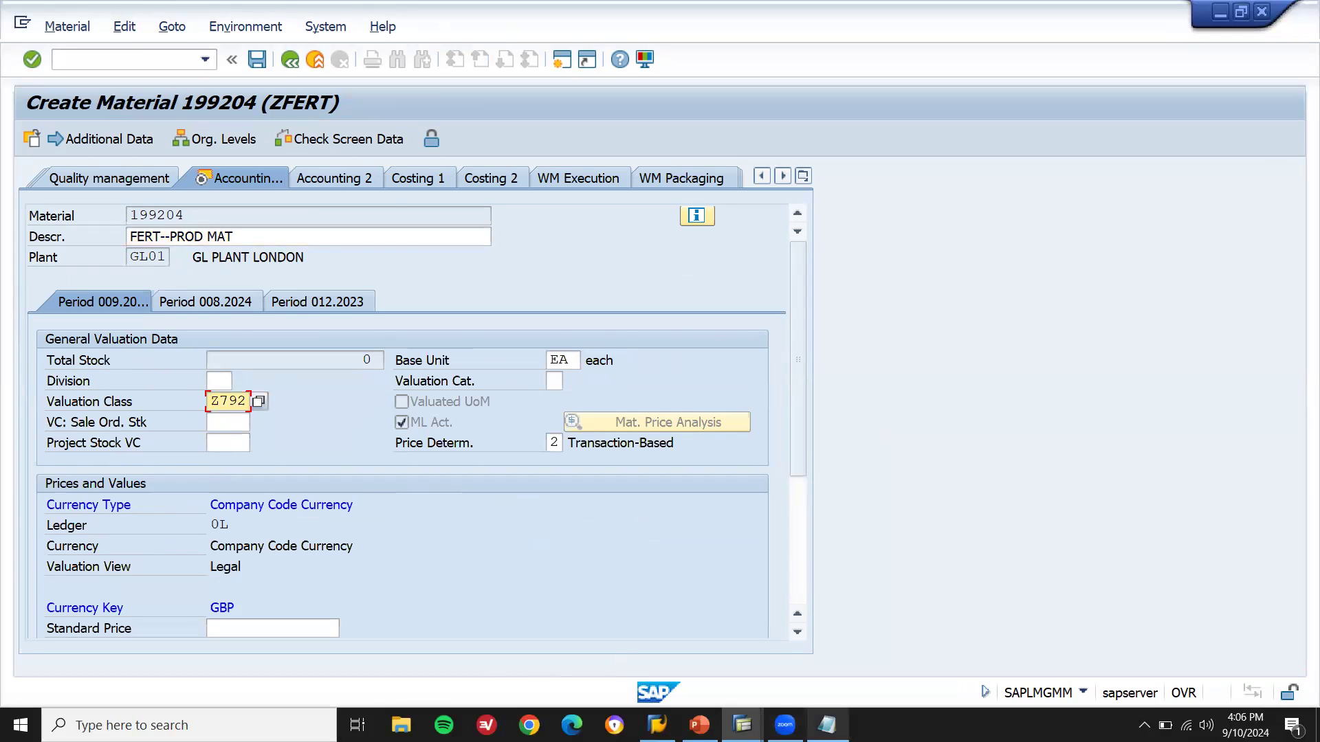
key("alt+Tab")
left_click(415, 287)
left_click(248, 401)
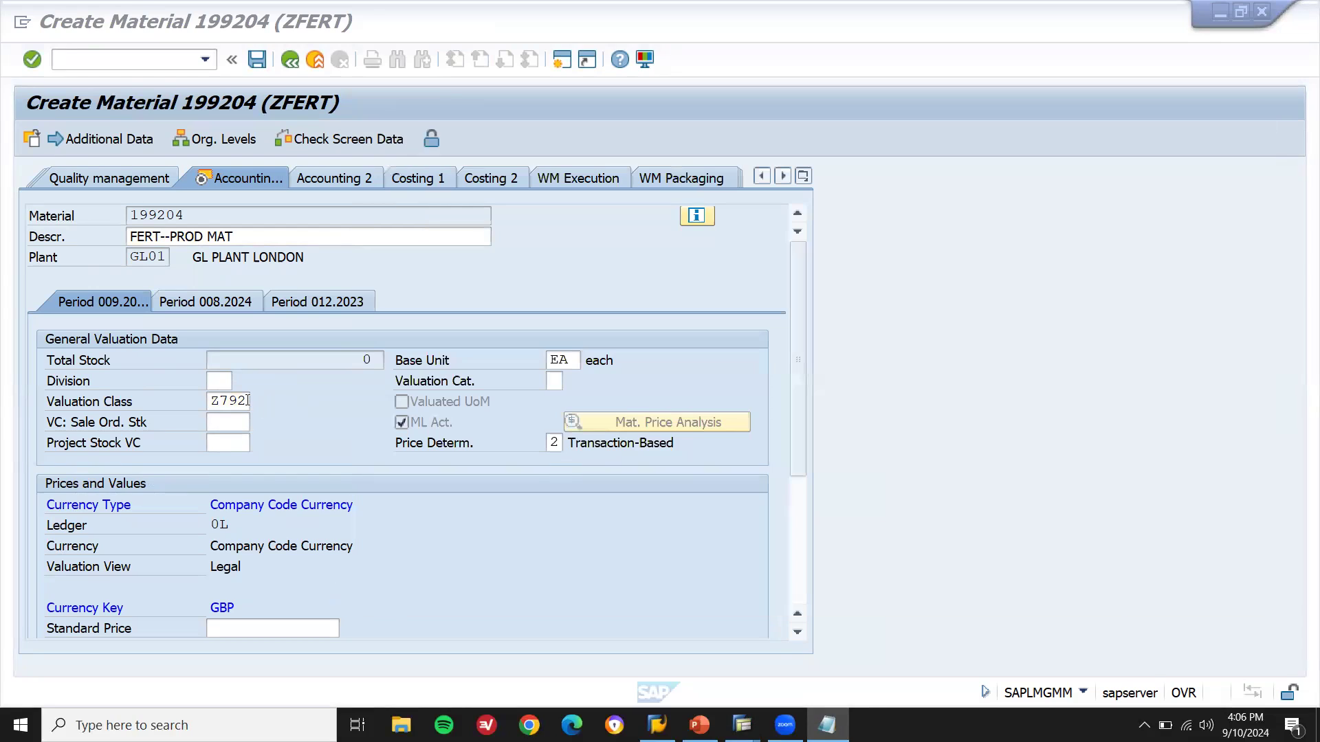
key("shift+Left")
key("shift+Left")
key("shift+Left")
key("shift+Left")
Step: Finish the material entry and save the new ZFERT material
key("Return")
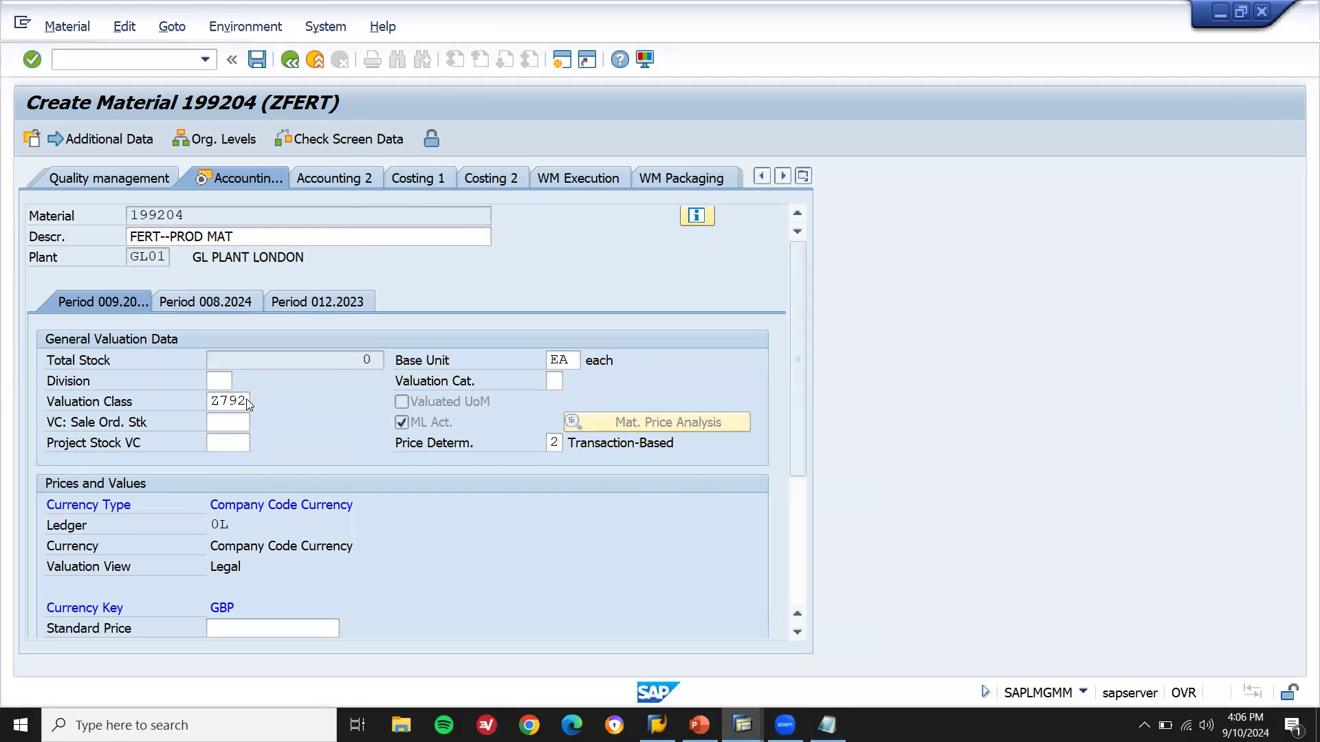
key("Return")
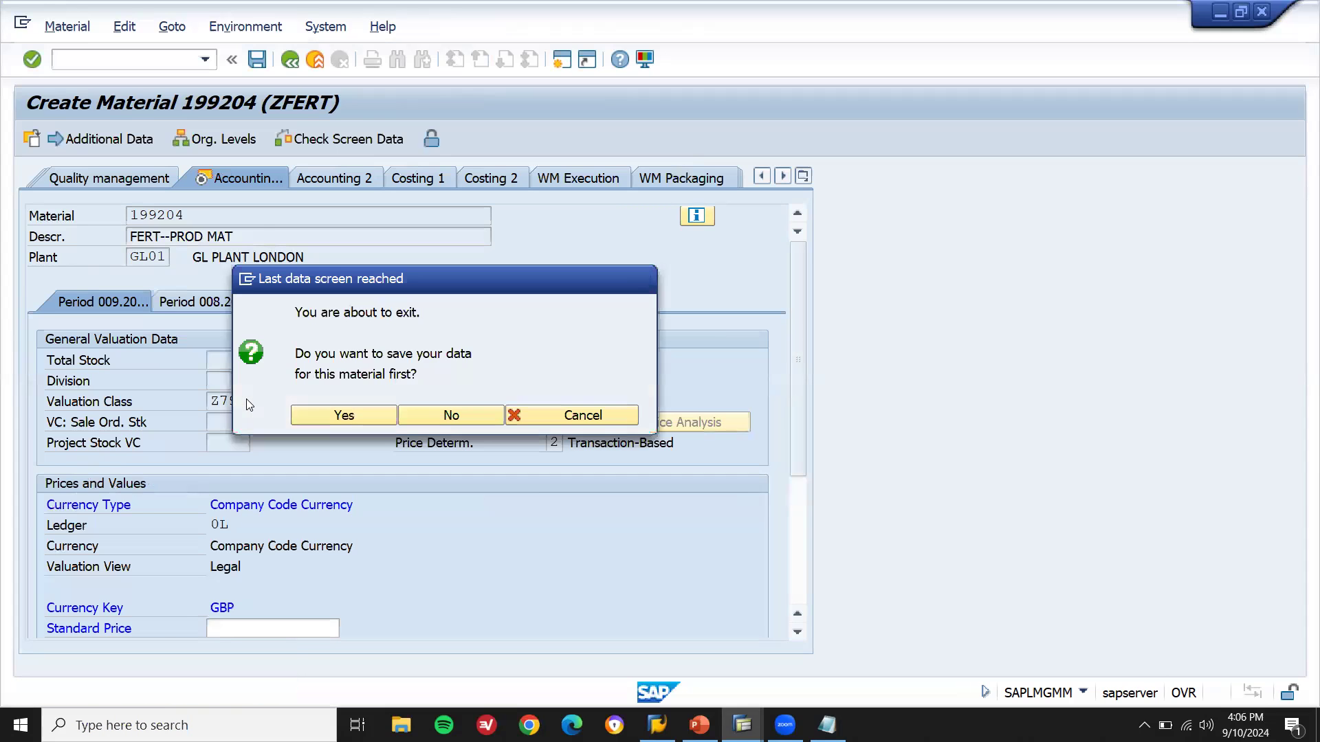
key("Return")
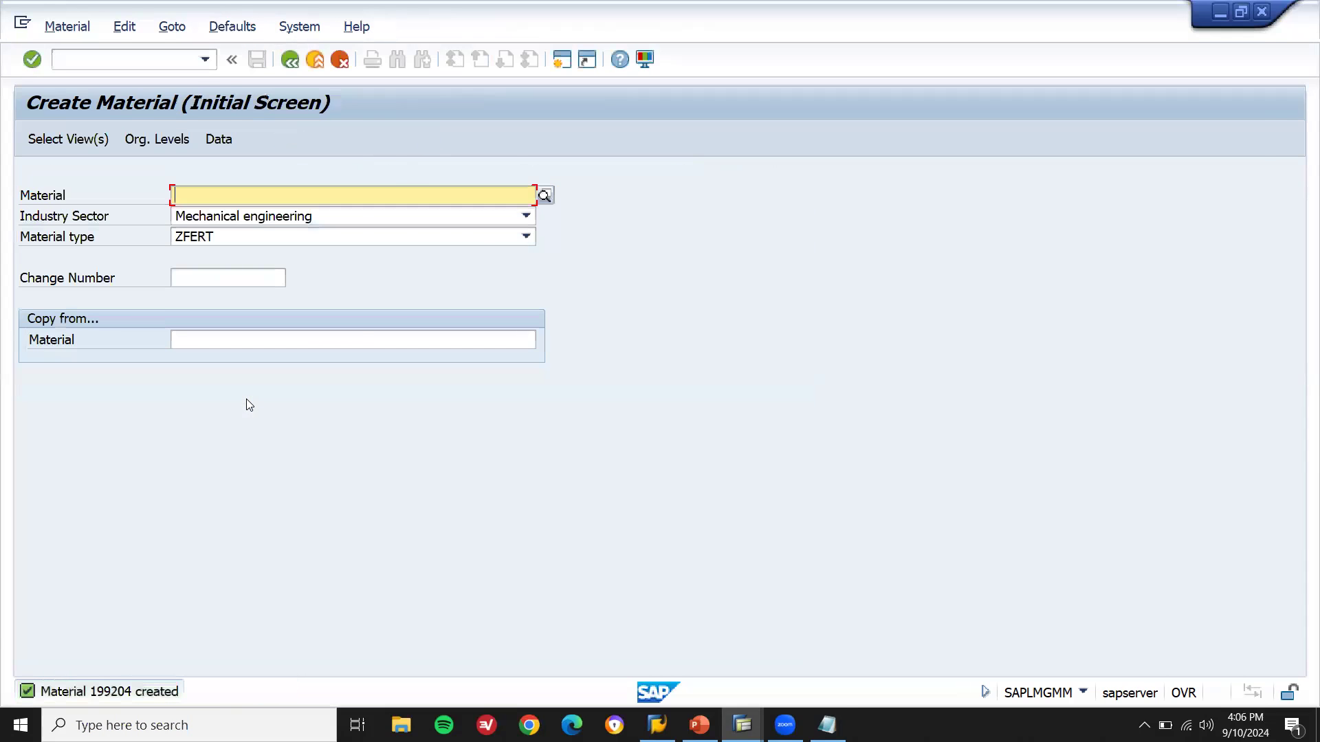
Step: Switch to Notepad and note the new material number 199204 below the valuation class line
key("alt+Tab")
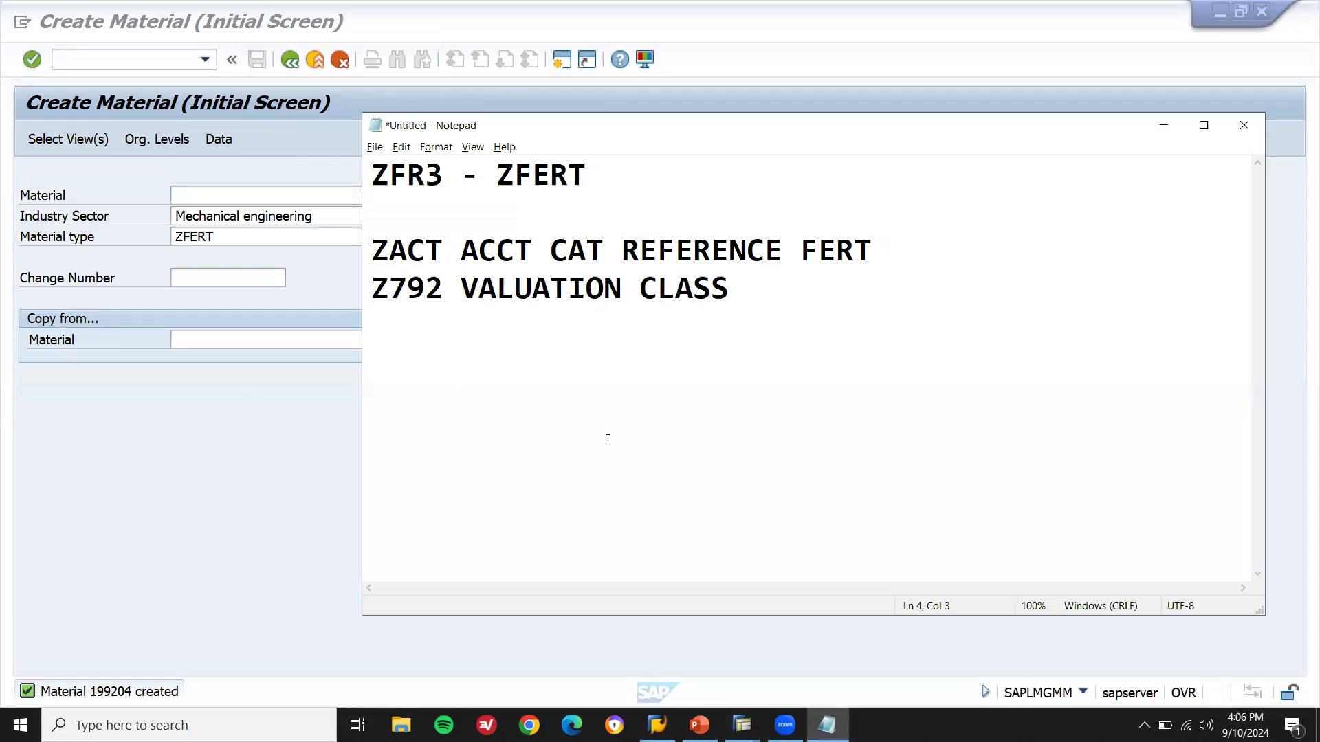
key("Return")
key("Return")
type("199204")
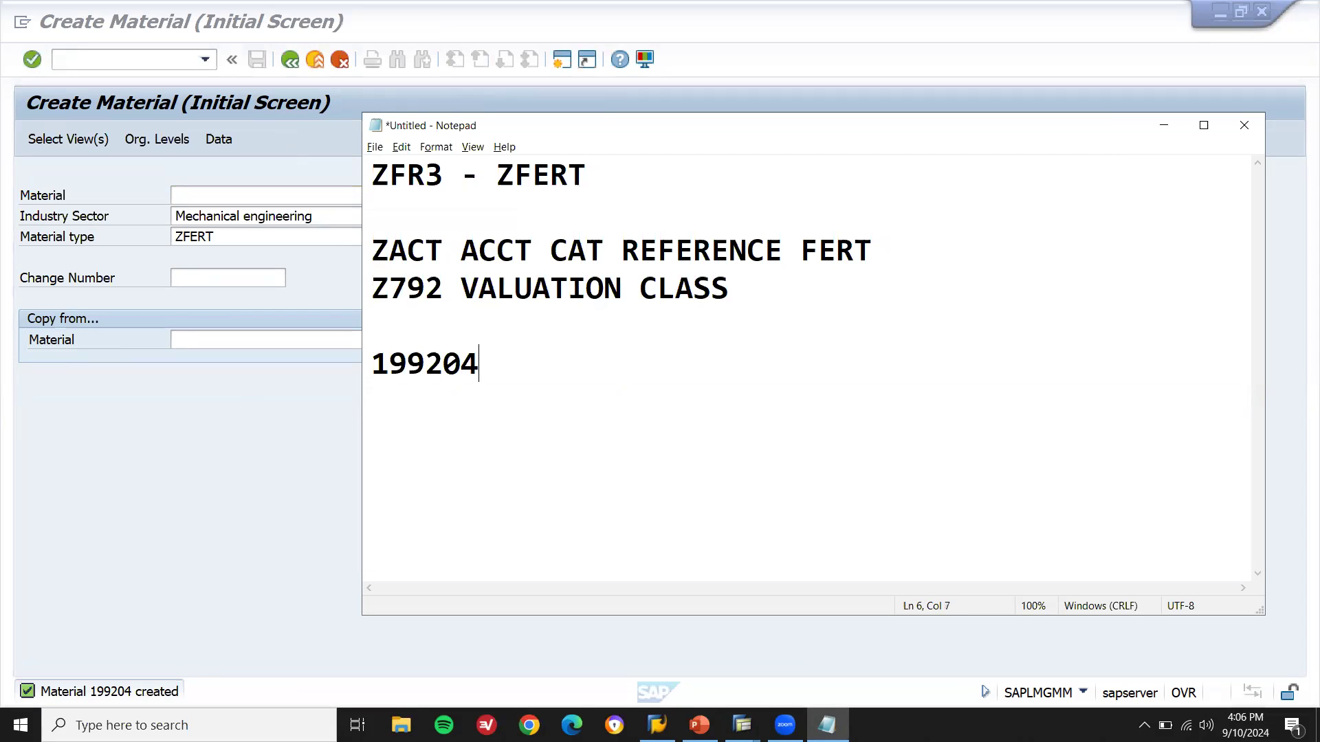
Step: Return to SAP, leave material creation, and open a MIGO goods receipt with Other as the reference document
key("alt+Tab")
key("F3")
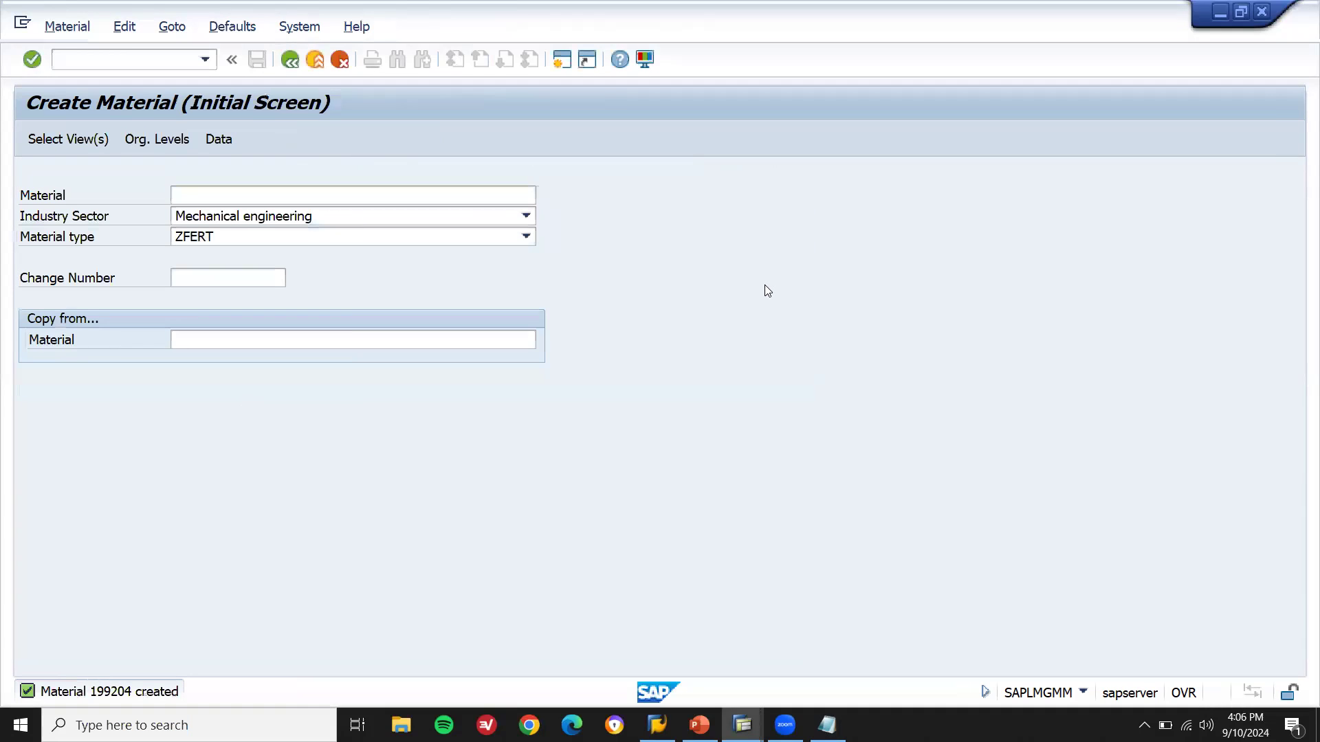
type("MIGO")
key("Return")
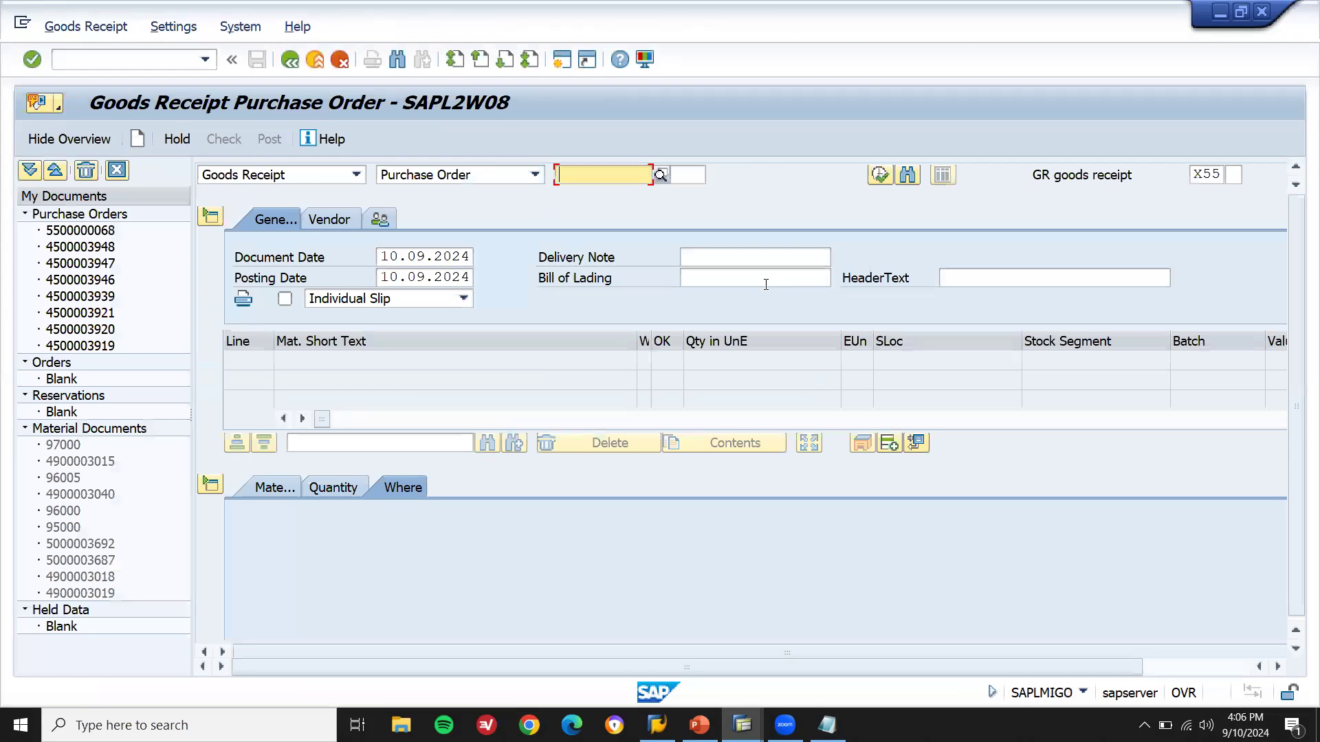
left_click(490, 178)
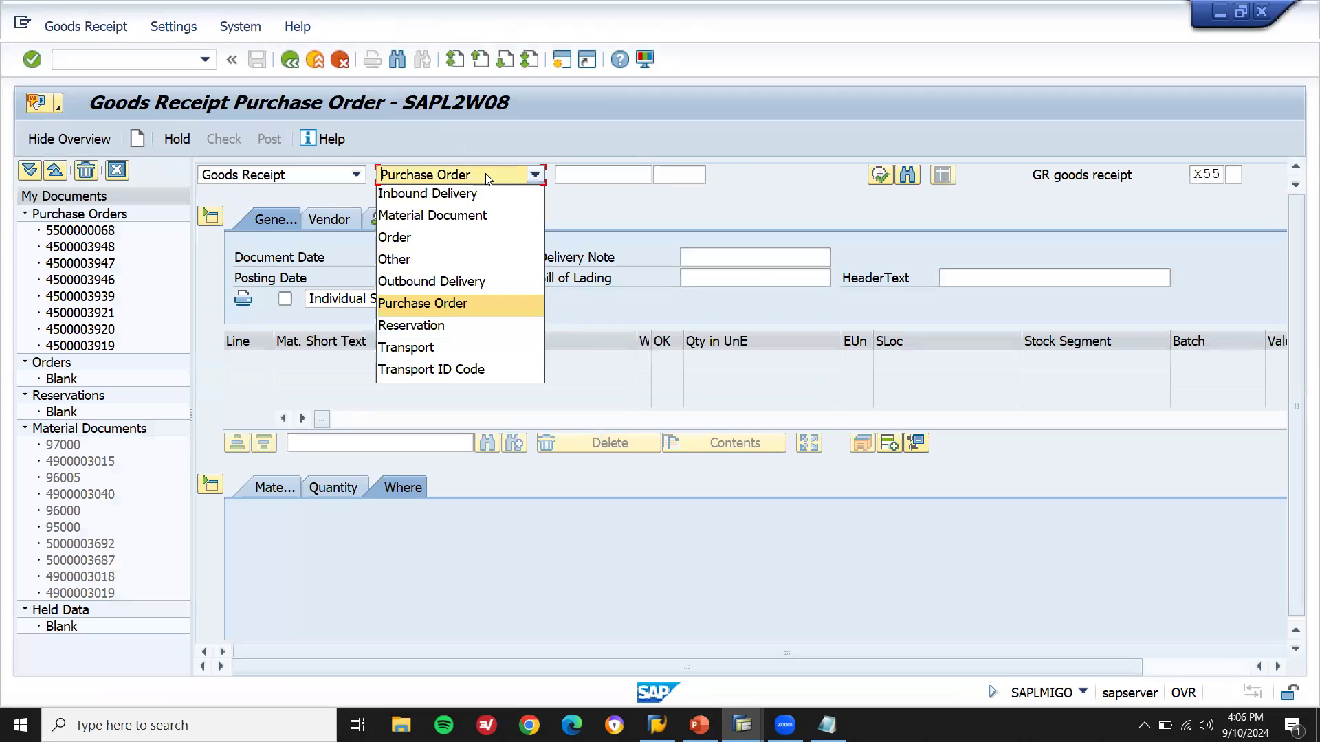
left_click(435, 259)
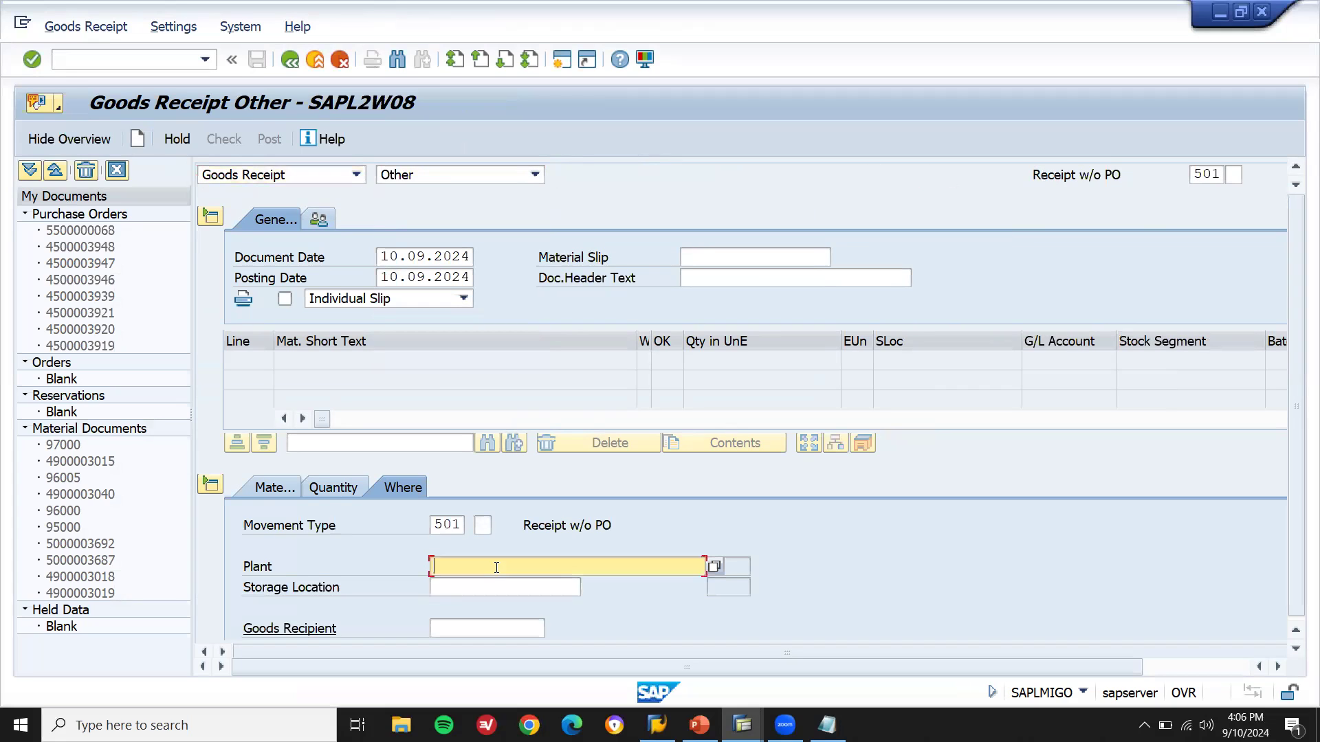
Step: Enter plant GL01, storage location FERT and a quantity of 100 for the goods receipt item
type("GL01")
key("Tab")
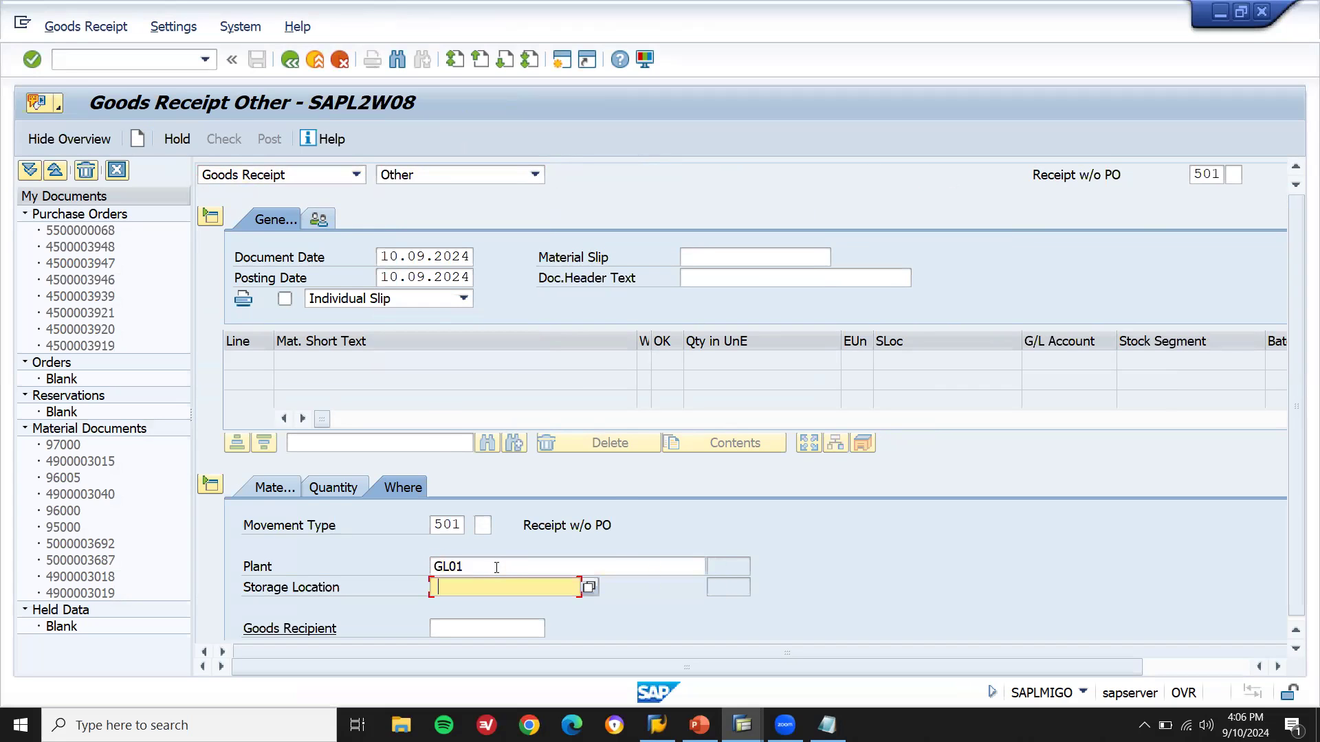
key("BackSpace")
key("Down")
key("Return")
left_click(341, 489)
type("100")
key("Return")
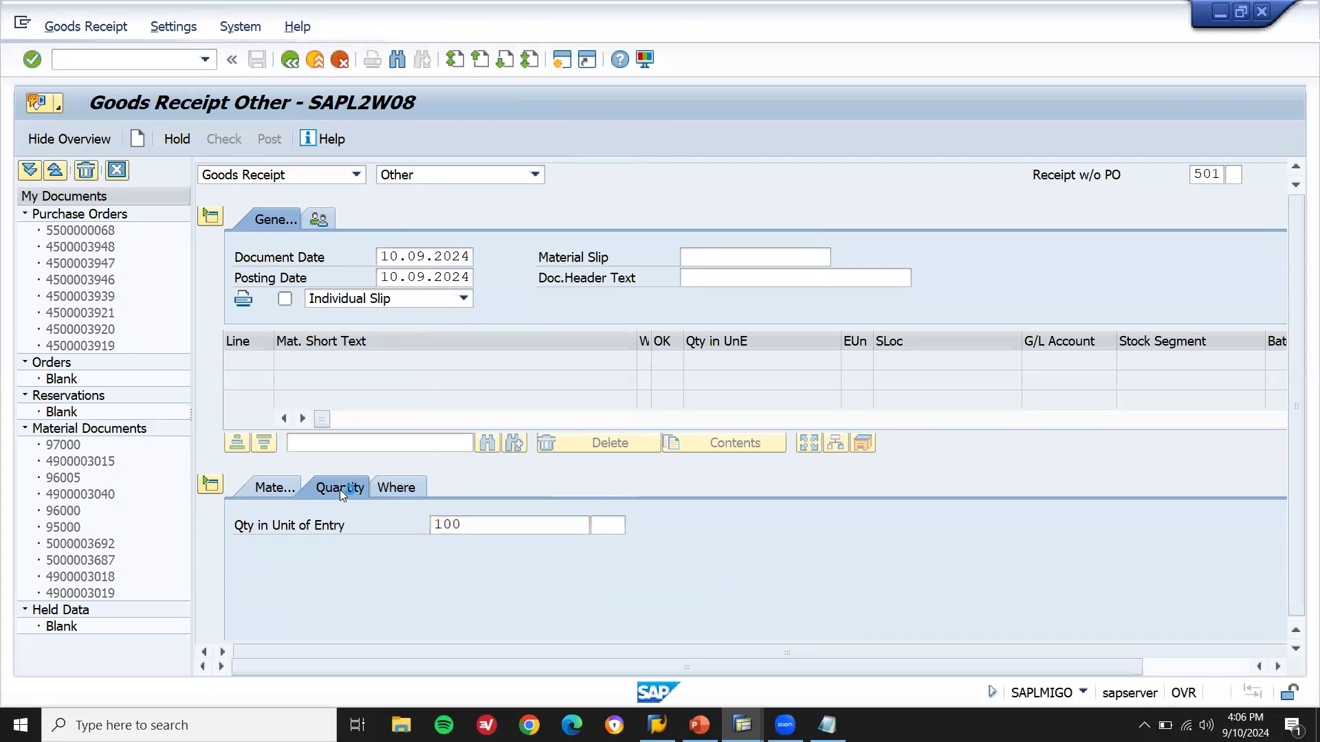
Step: Copy material number 199204 from Notepad into the goods receipt item and try to post the receipt
left_click(275, 494)
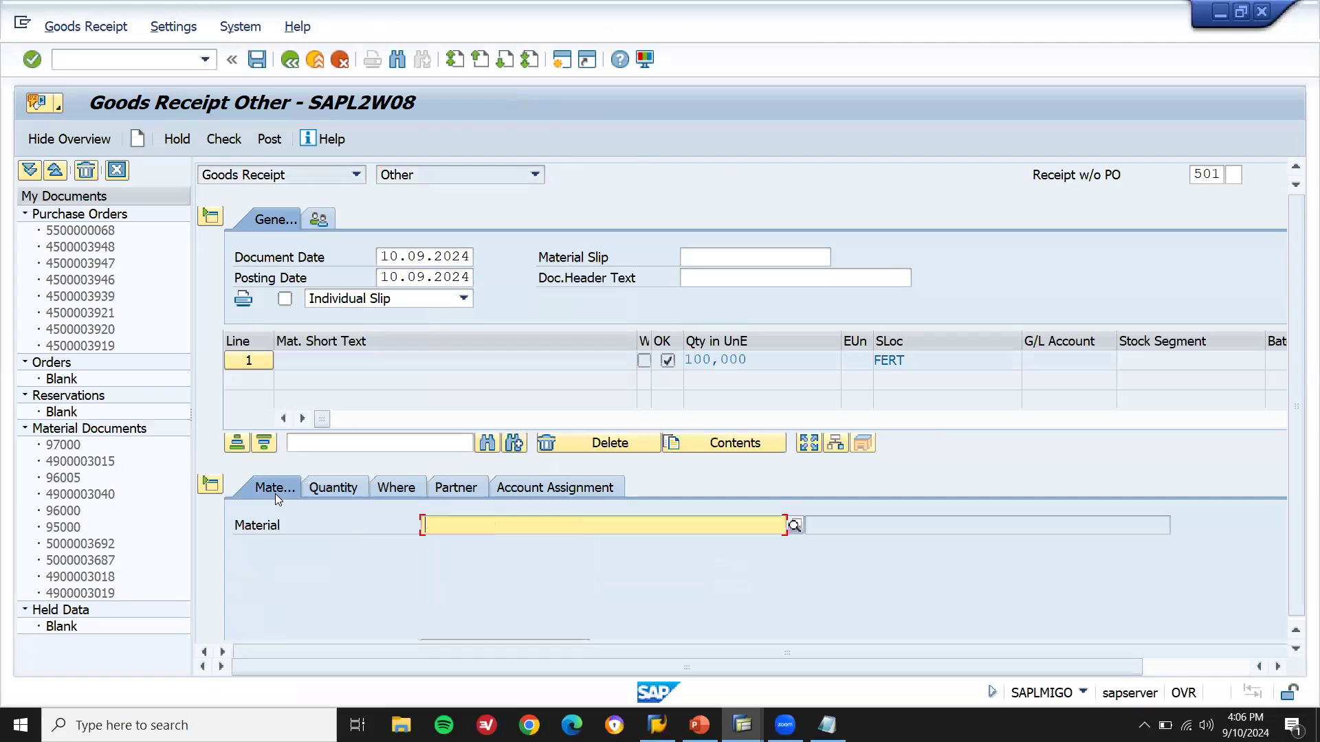
key("alt+Tab")
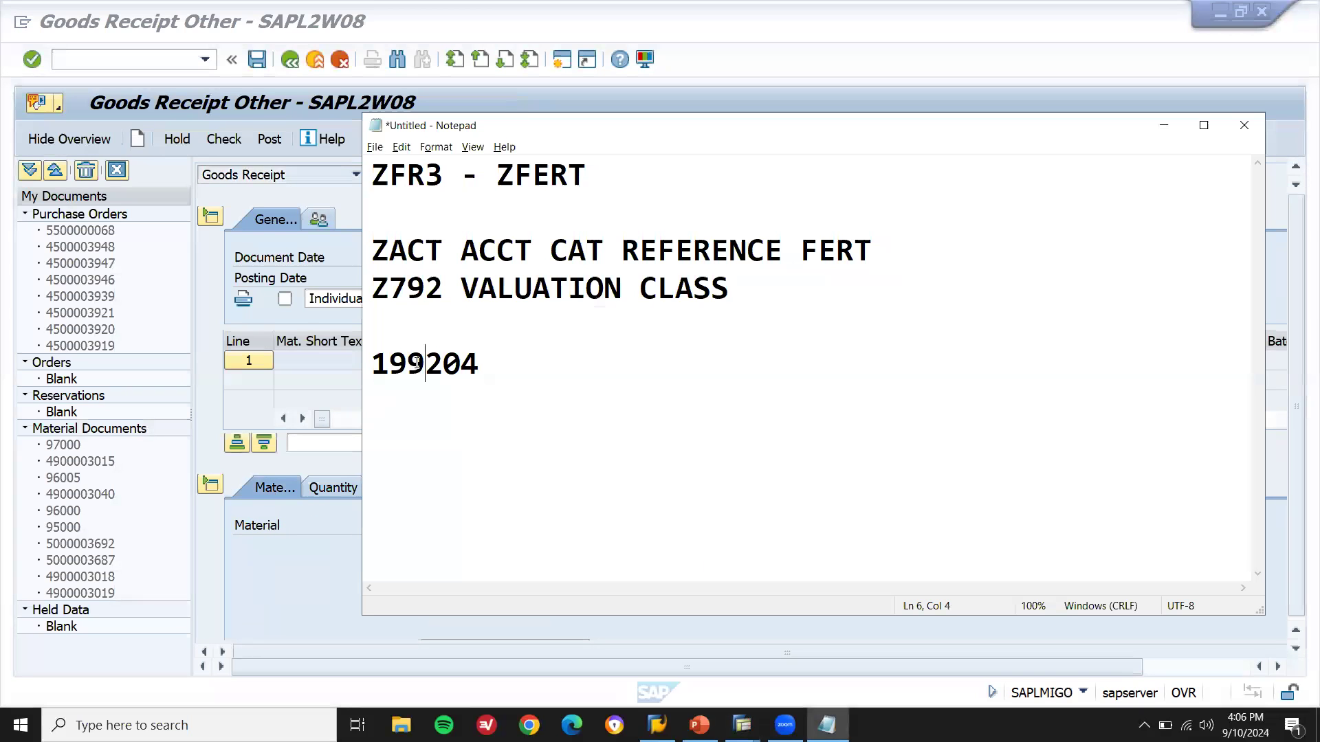
double_click(416, 363)
key("ctrl+c")
key("alt+Tab")
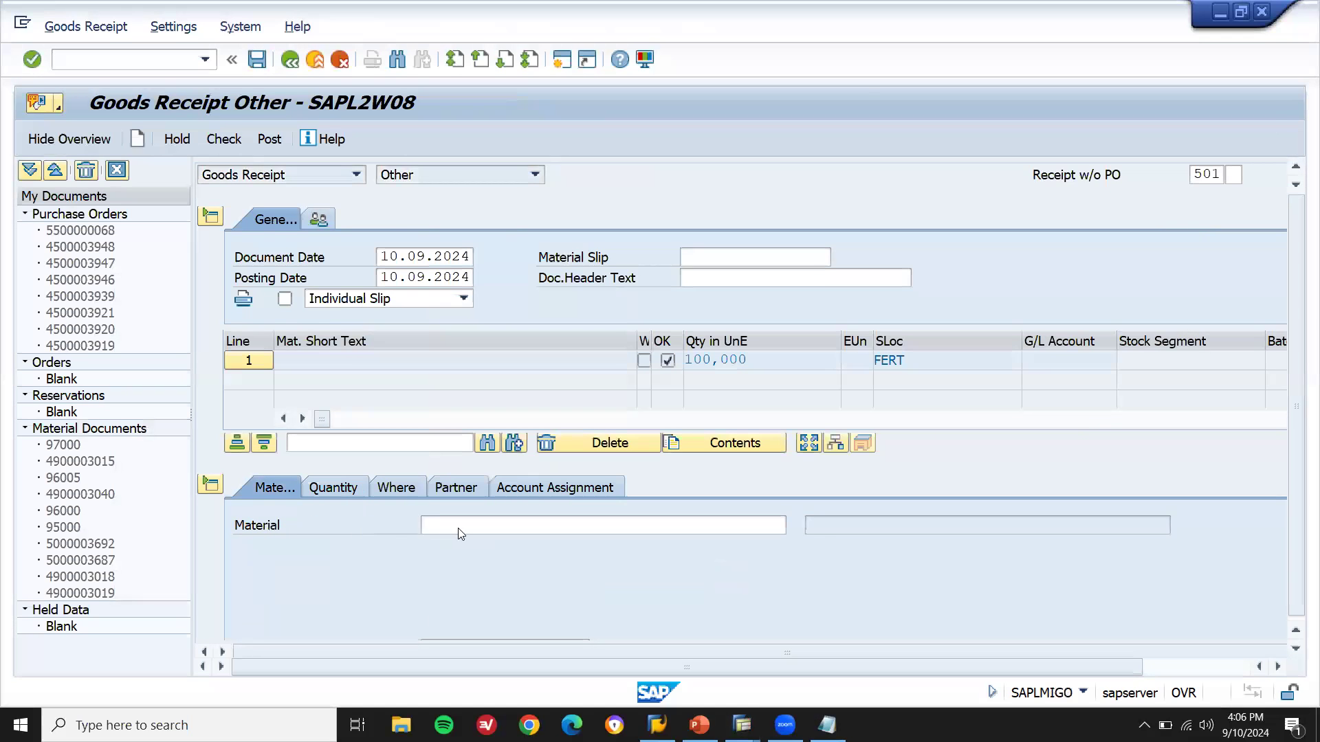
key("ctrl+v")
key("Return")
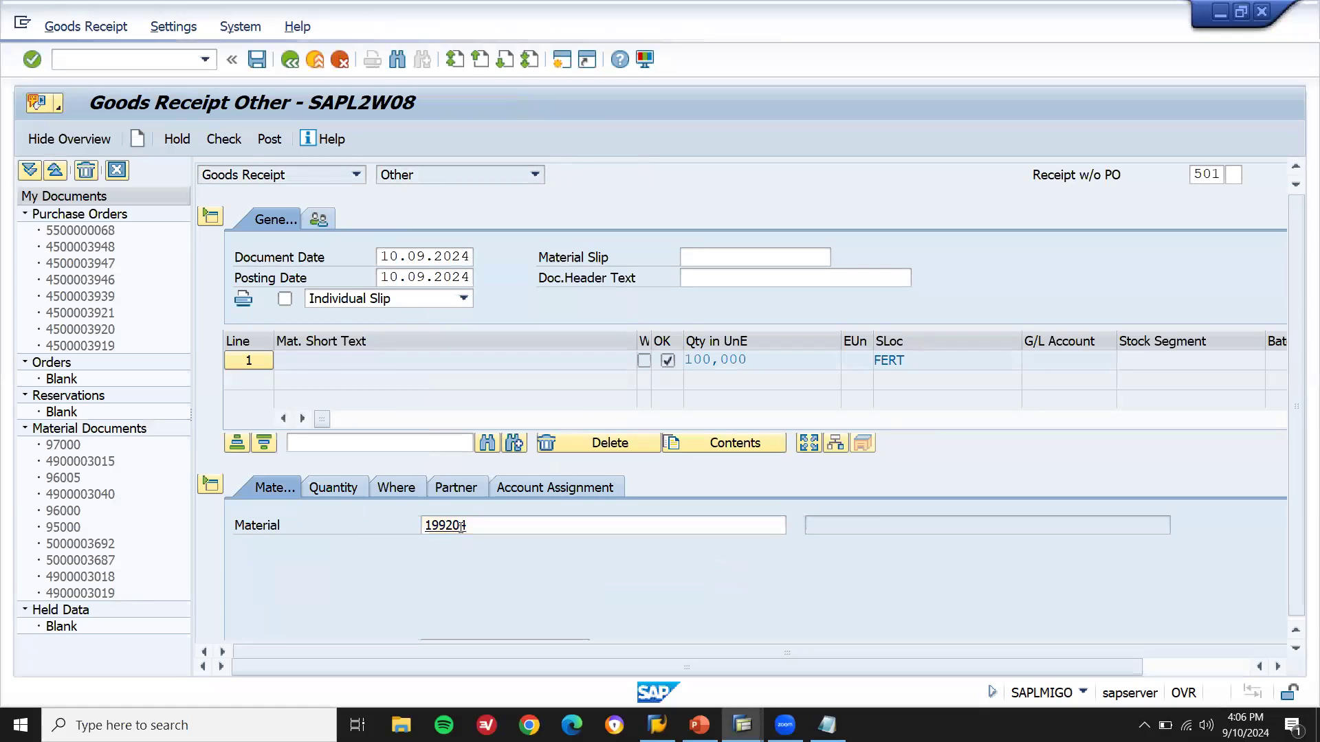
left_click(267, 140)
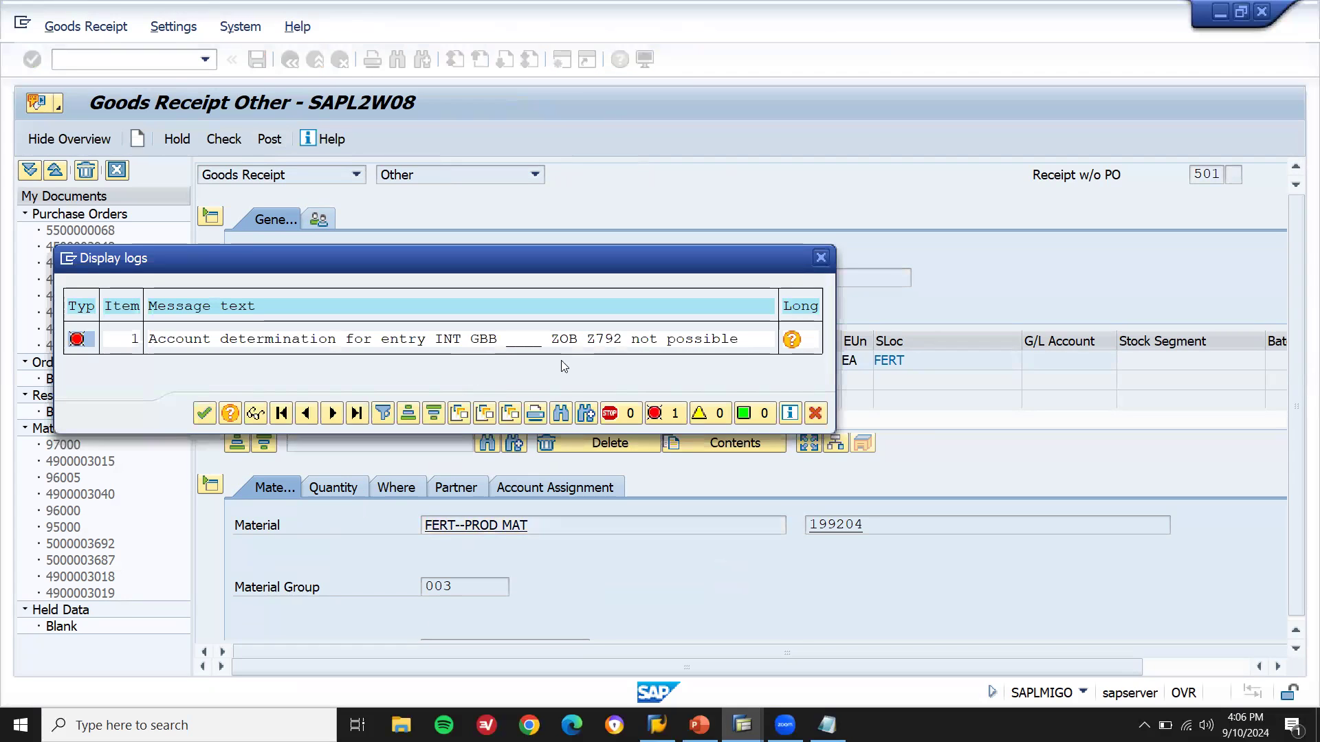
Step: Switch to the Display IMG session, leave the IMG, and open the automatic postings configuration with transaction OBYC
left_click(743, 725)
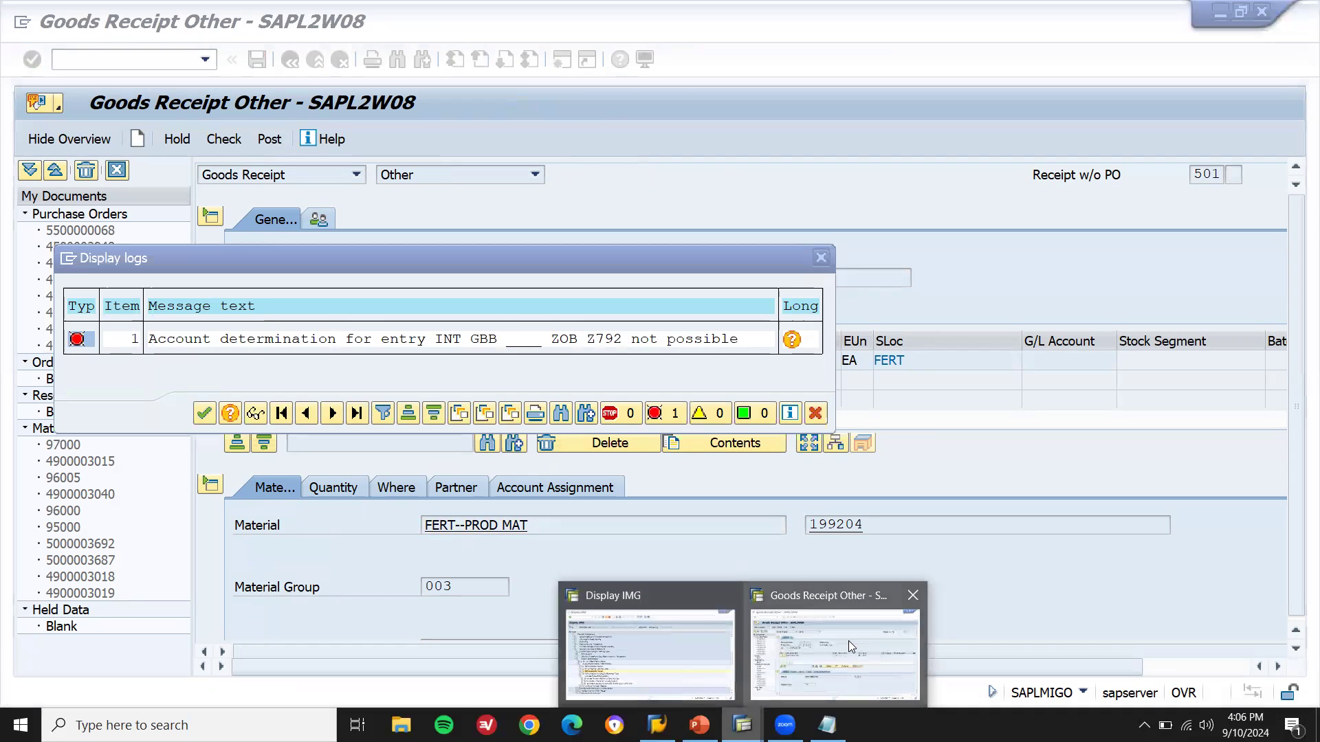
left_click(641, 663)
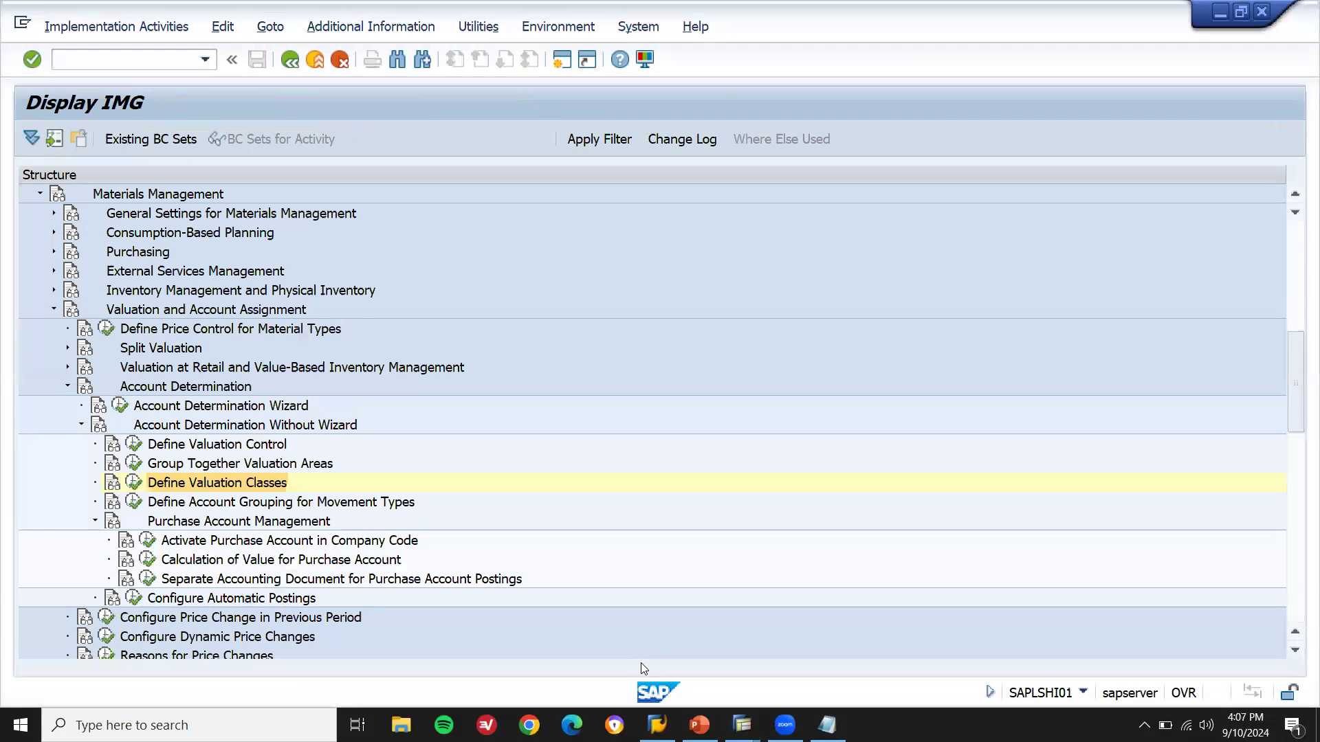
key("F3")
key("F3")
type("OBYC")
key("Return")
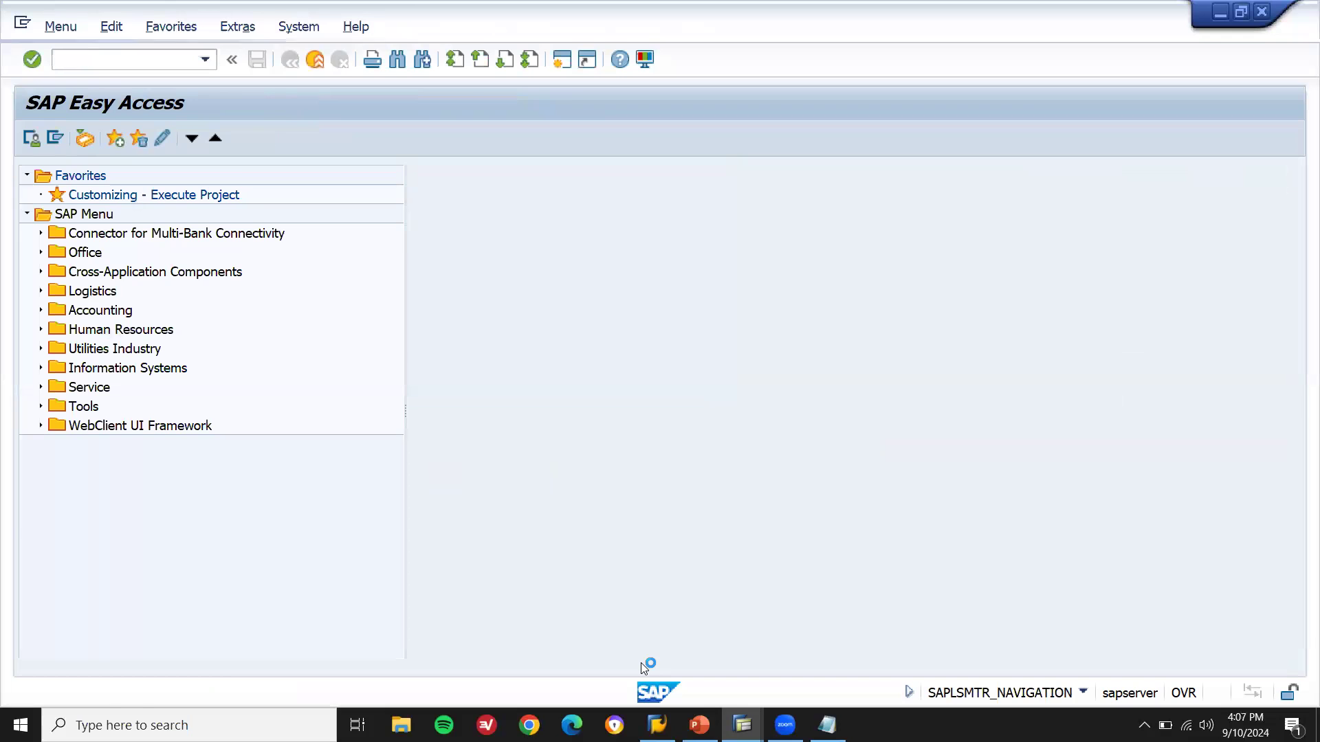
Step: Recheck the posting error log and open the GBB offsetting entry for inventory posting with chart of accounts INT
key("alt+Tab")
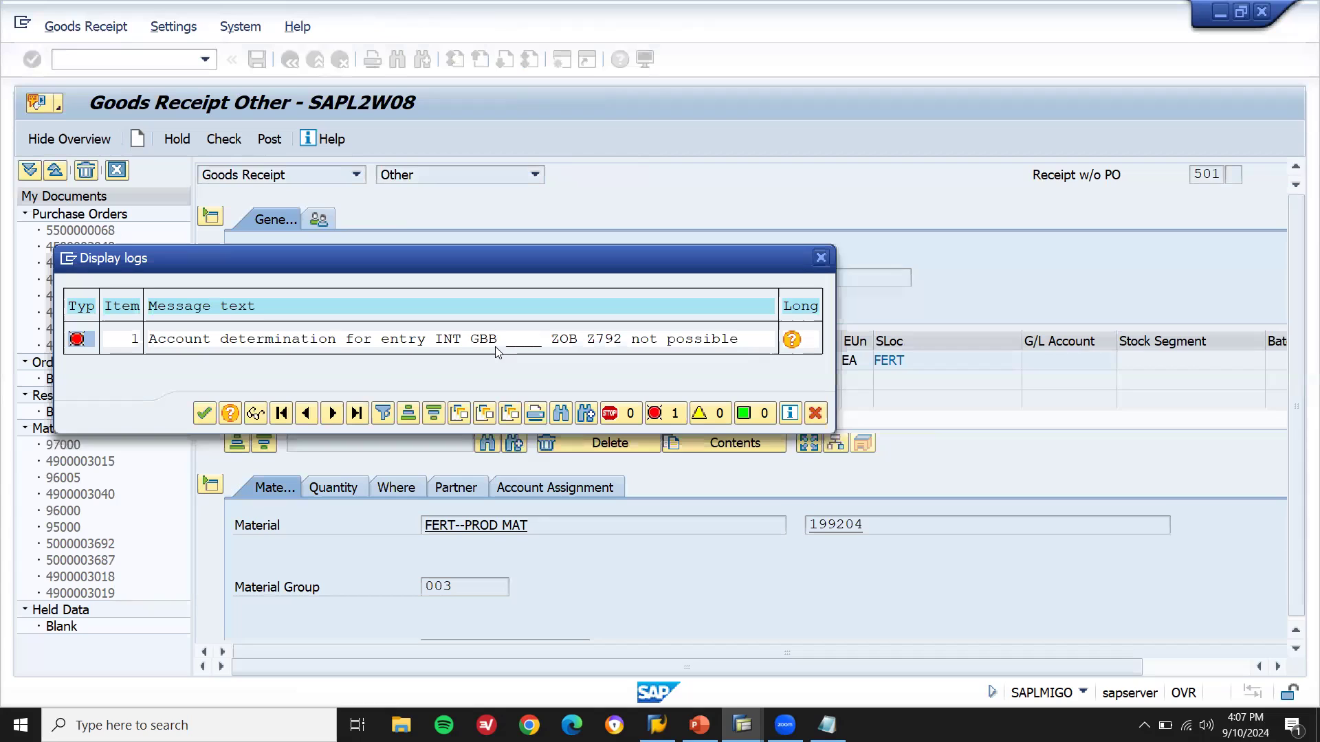
key("alt+Tab")
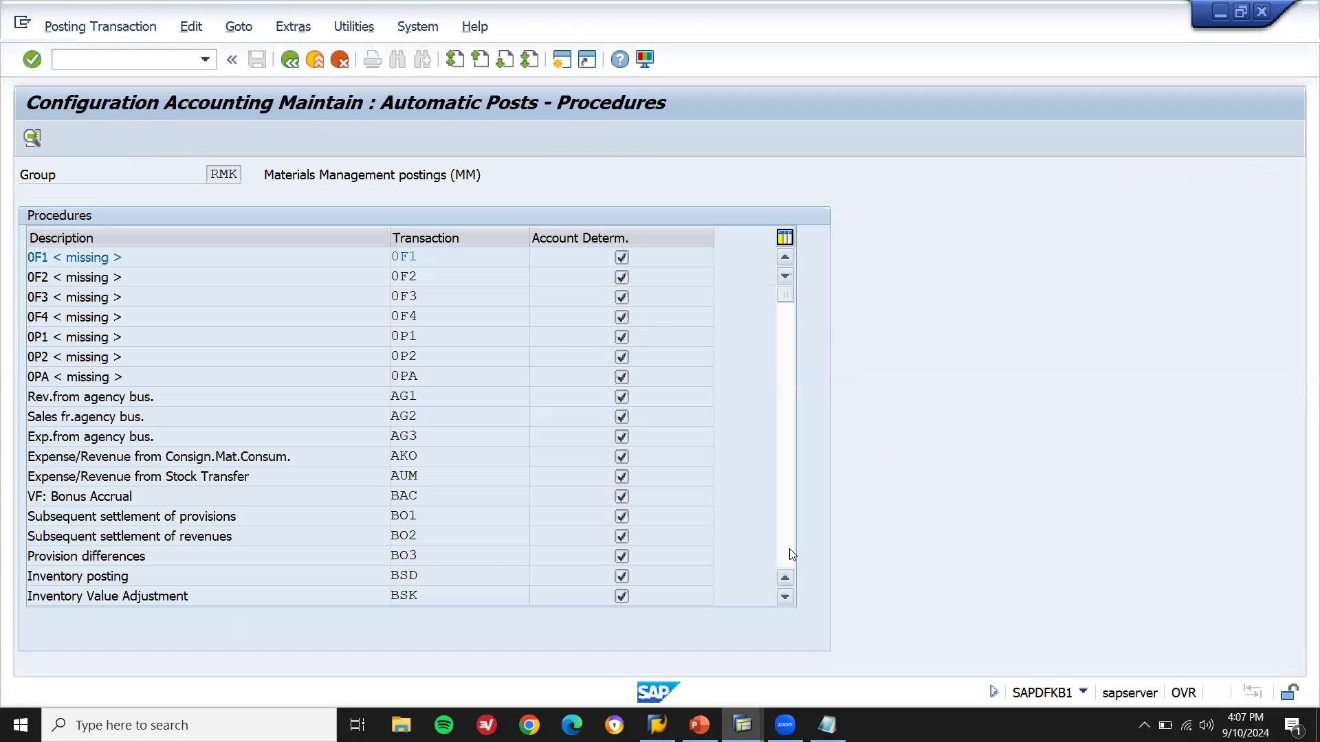
left_click(792, 554)
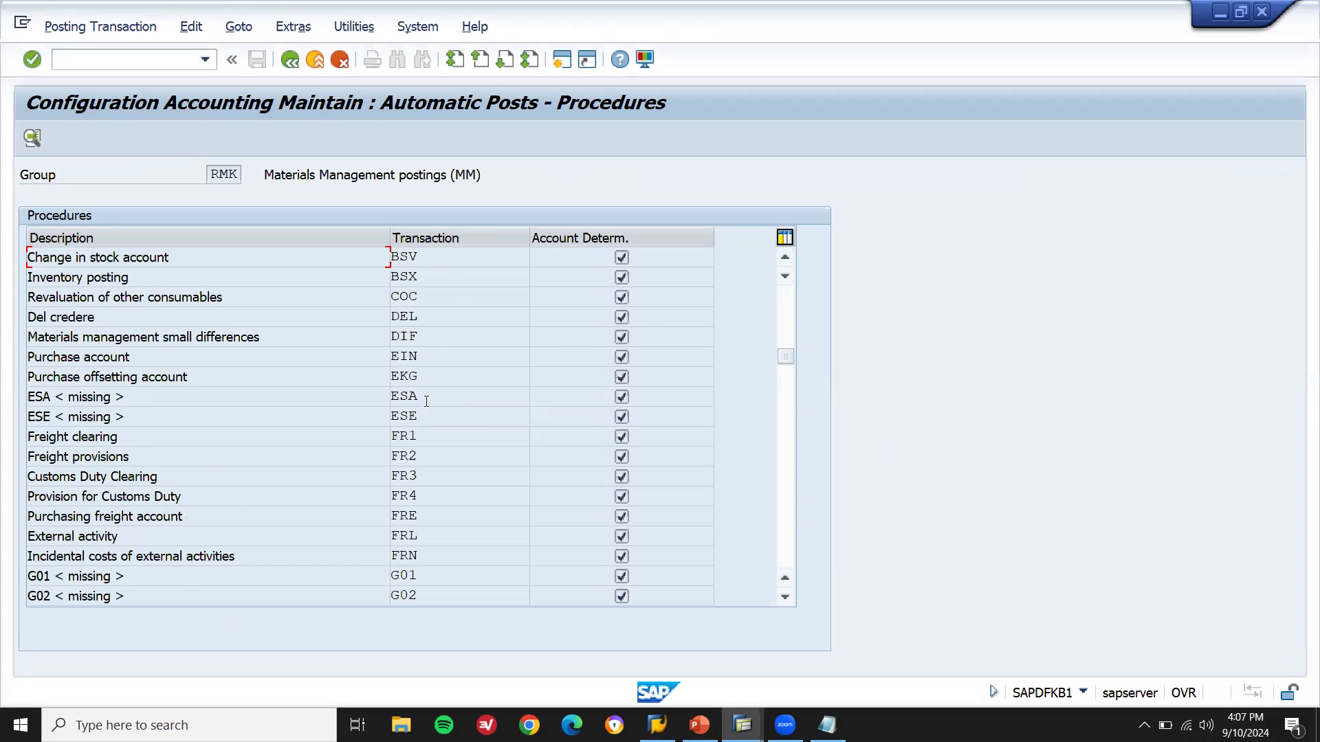
left_click(781, 535)
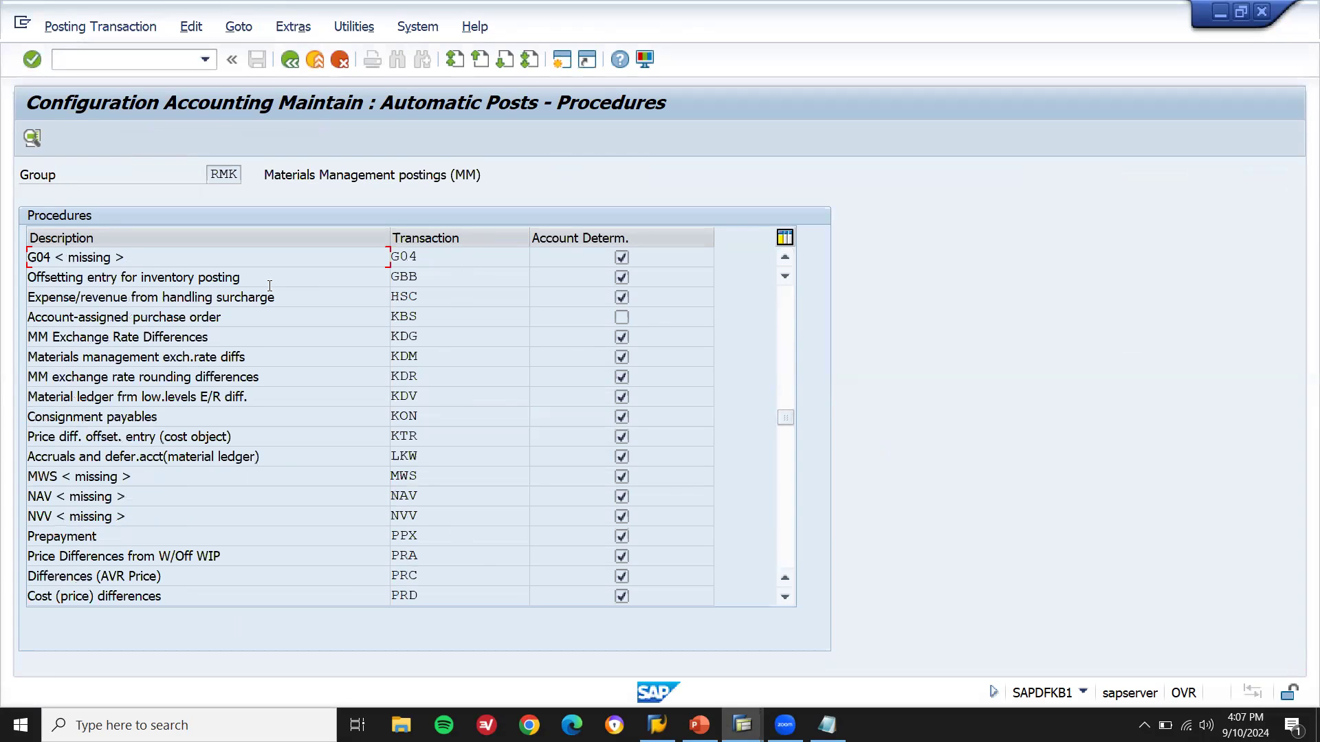
left_click(32, 137)
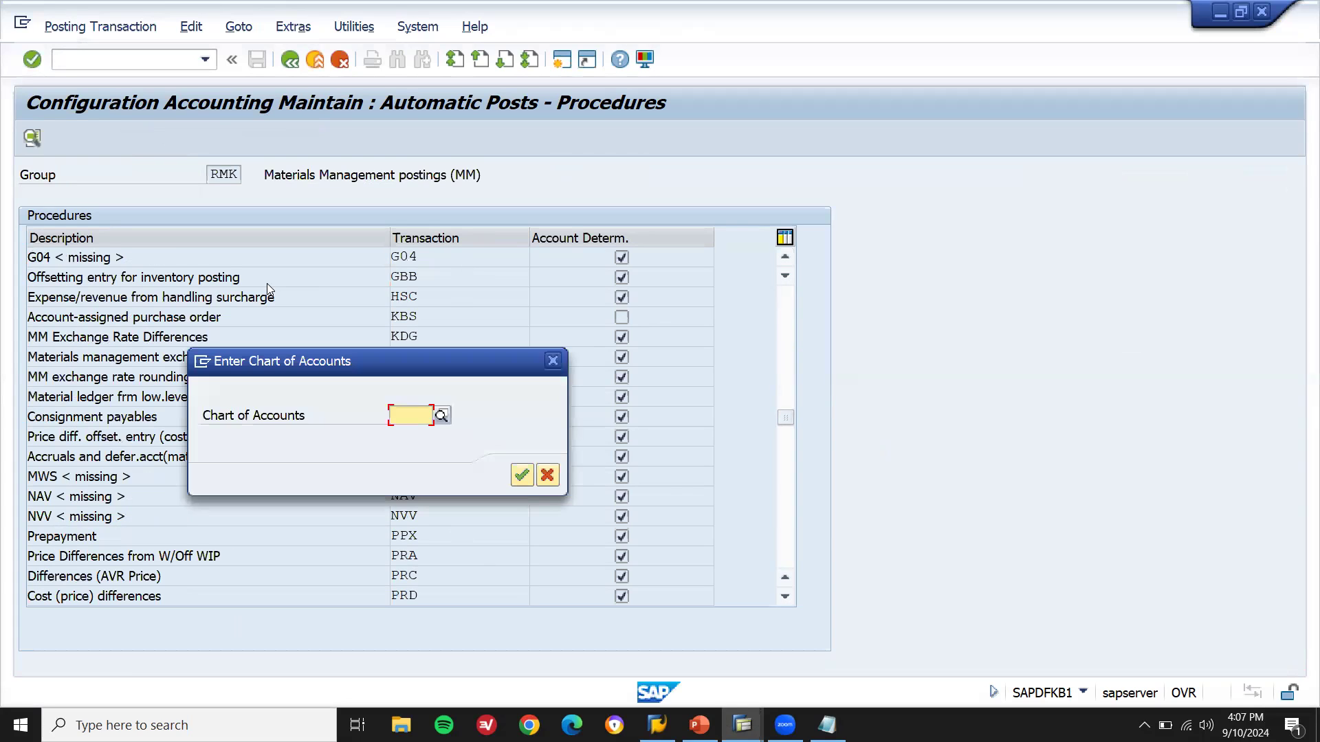
type("INT")
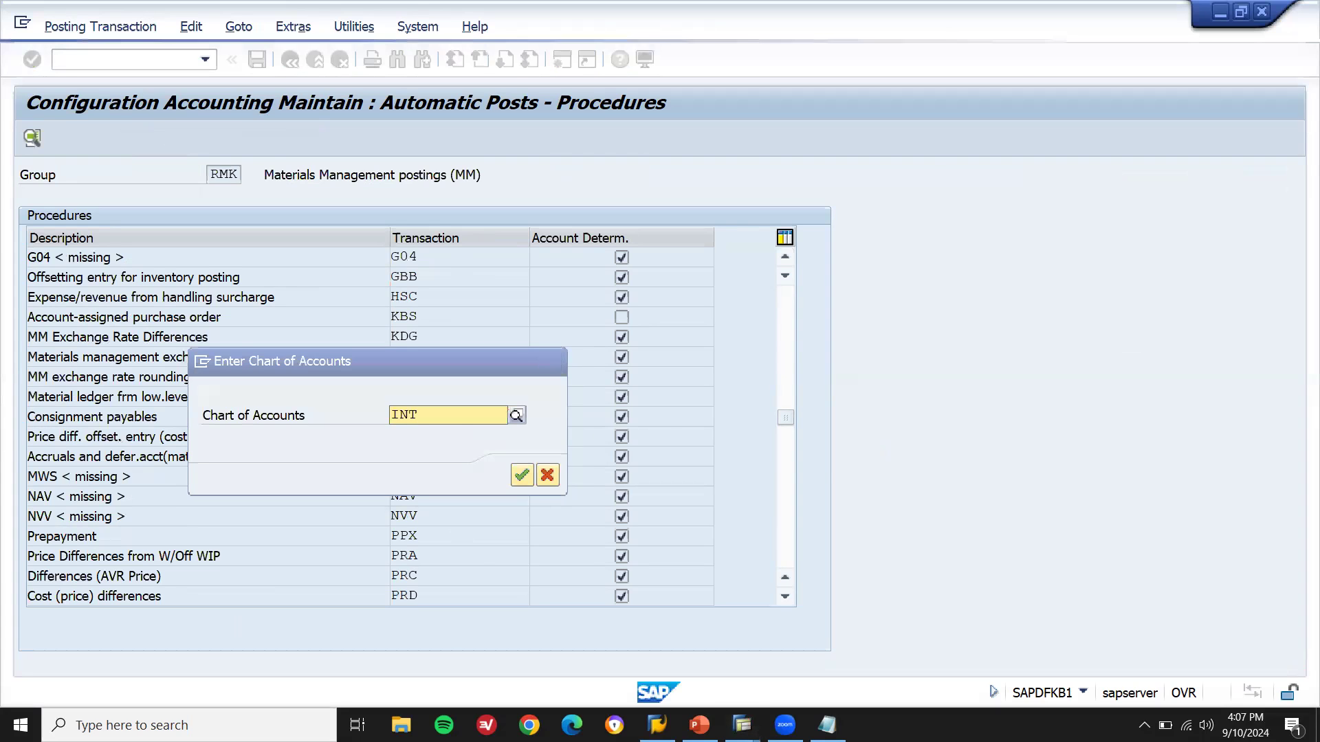
key("Return")
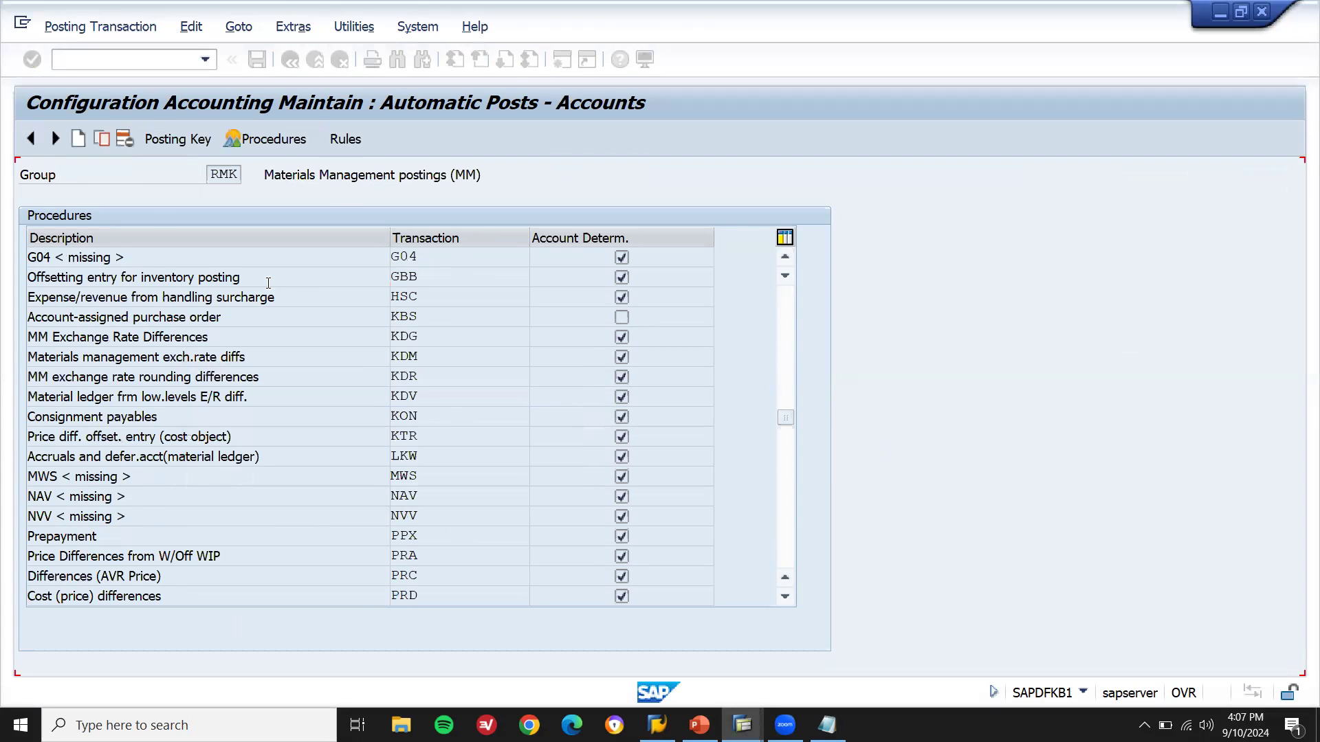
Step: Compare the goods receipt error log with the GBB account assignments and find the ZOB entries
key("alt+Tab")
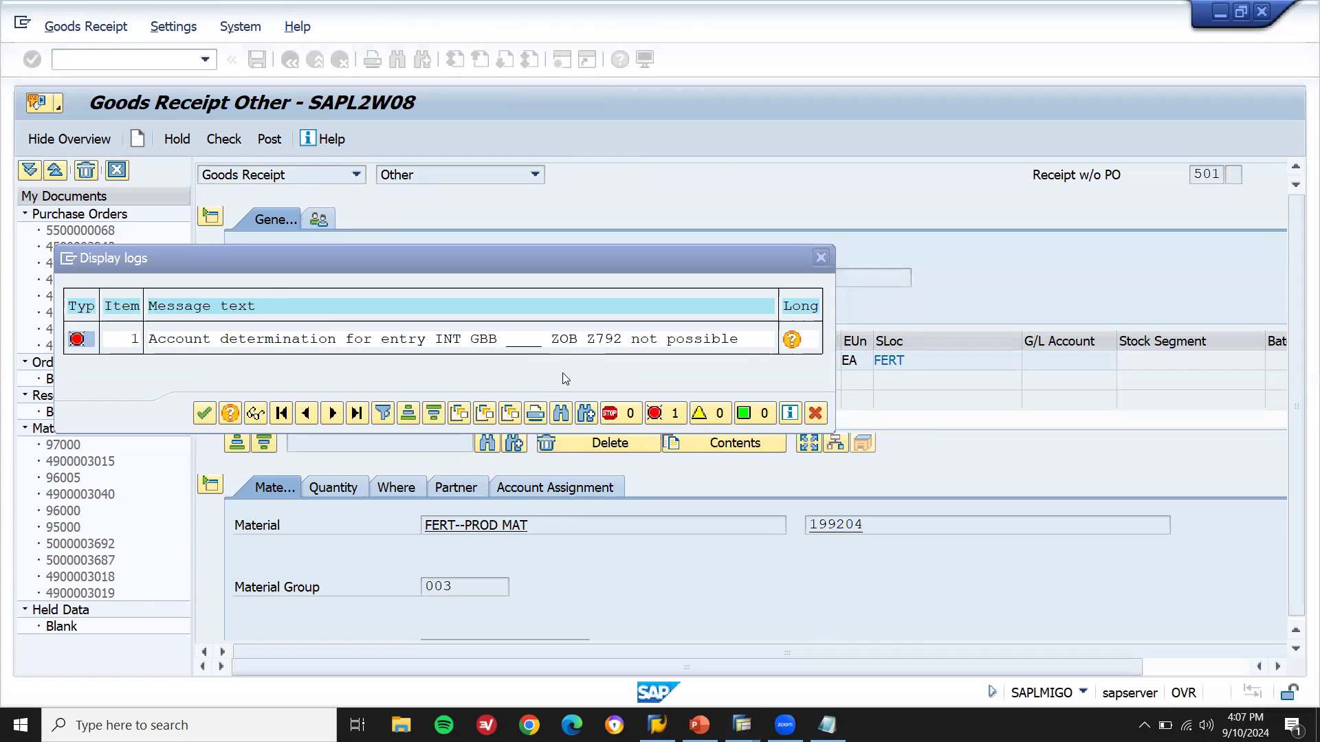
left_click(579, 368)
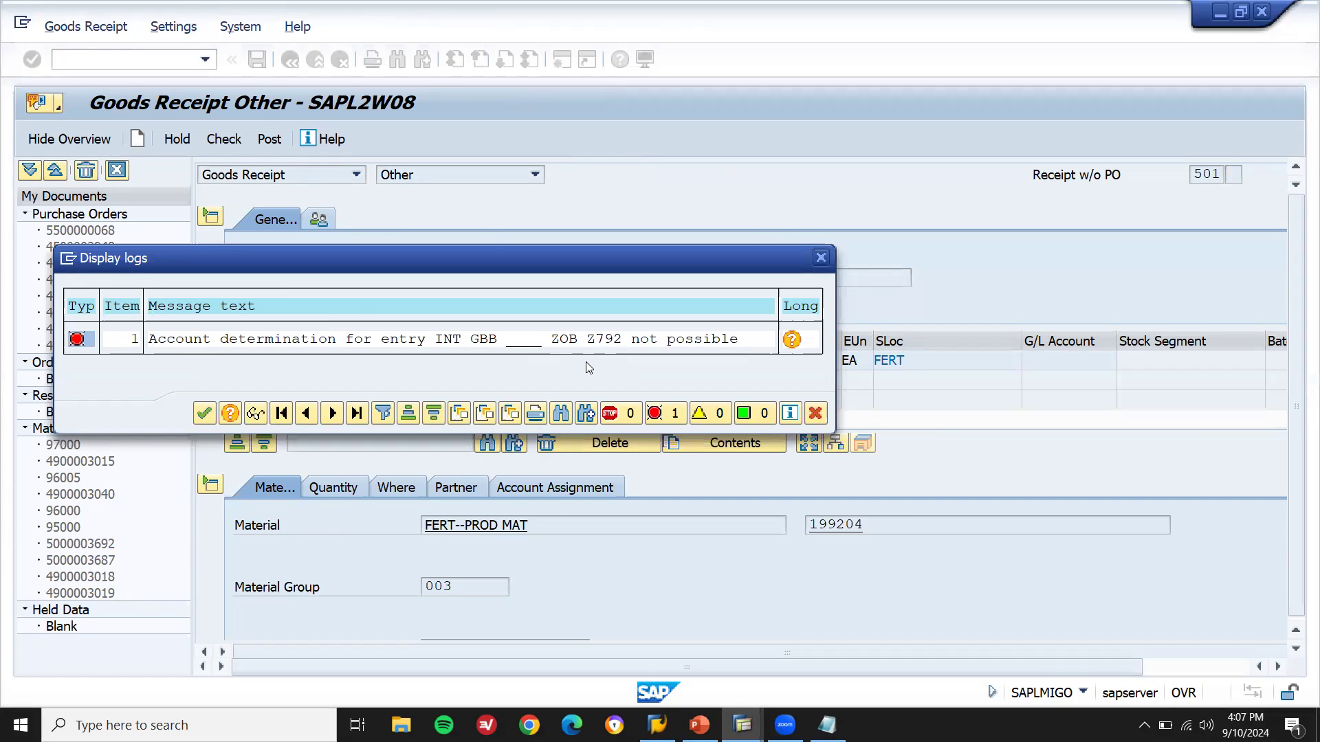
key("alt+Tab")
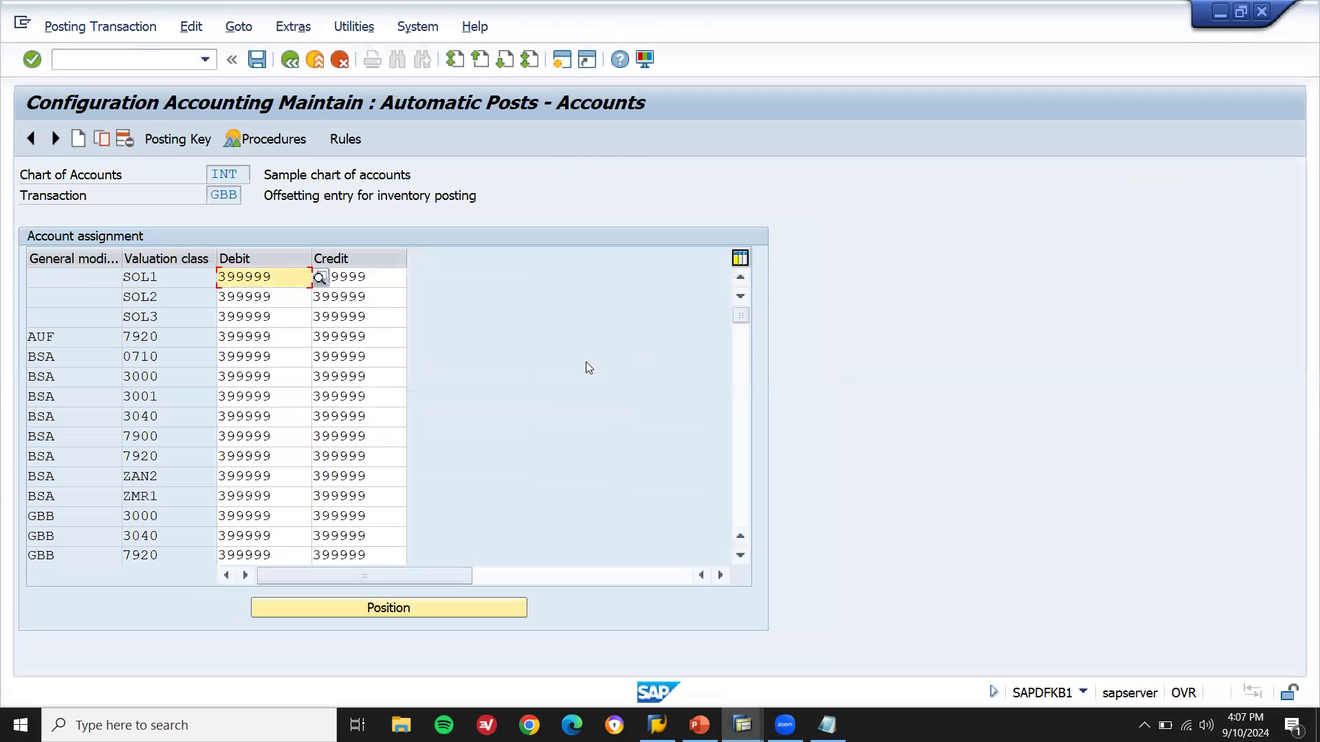
left_click(738, 508)
left_click(737, 507)
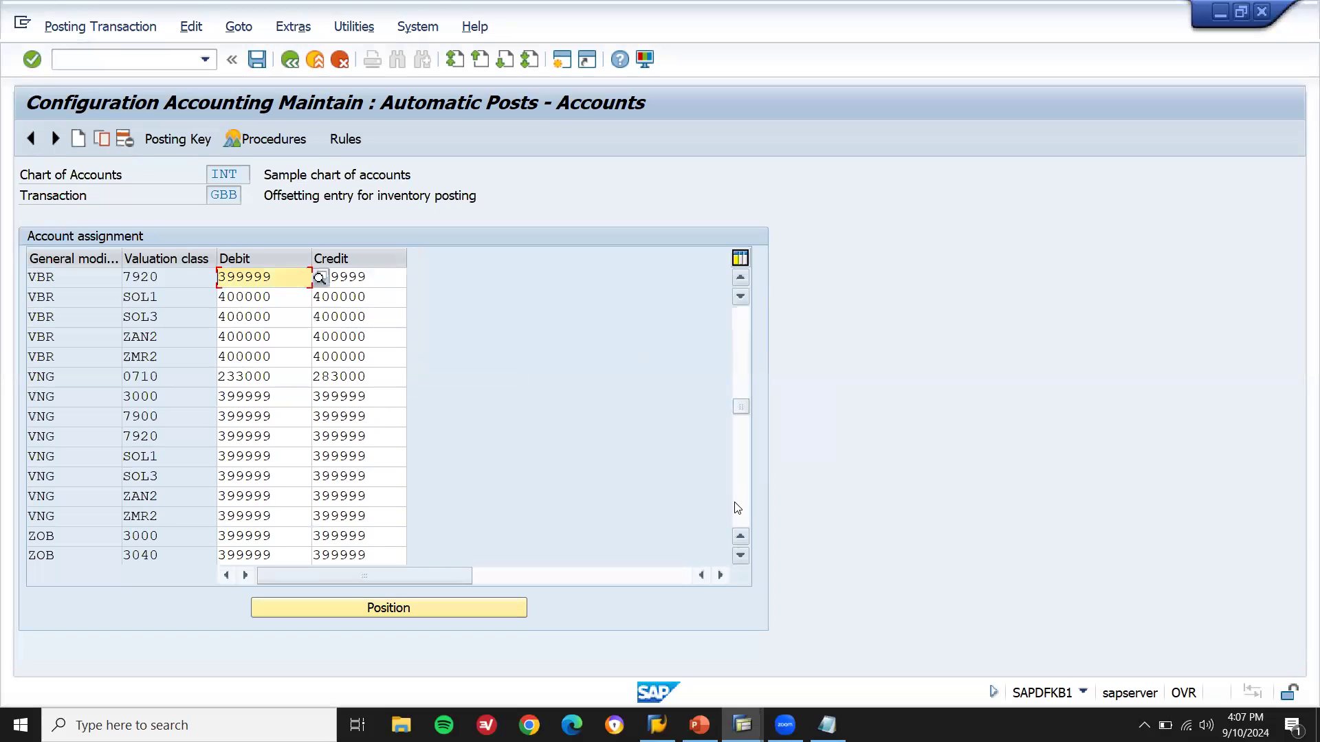
left_click(737, 507)
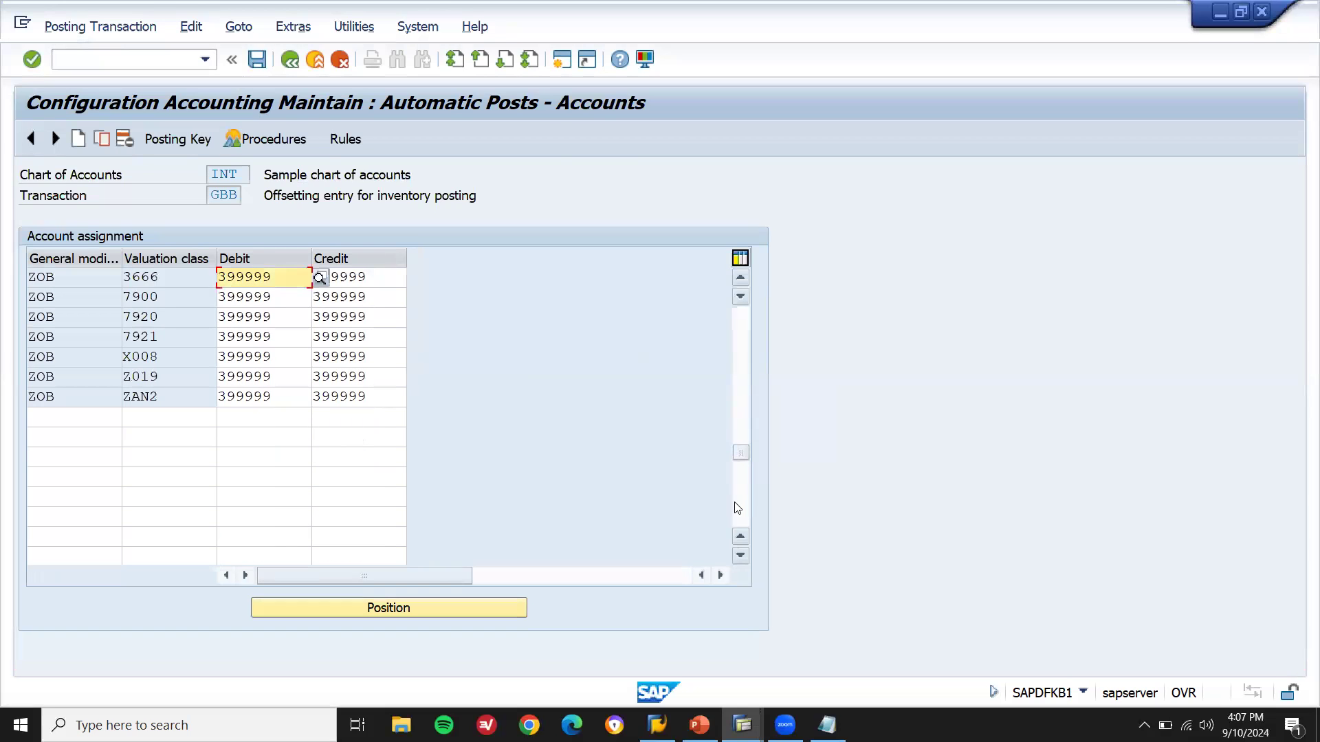
Step: Examine the ZOB entry for valuation class 7920 and its debit account
left_click(60, 317)
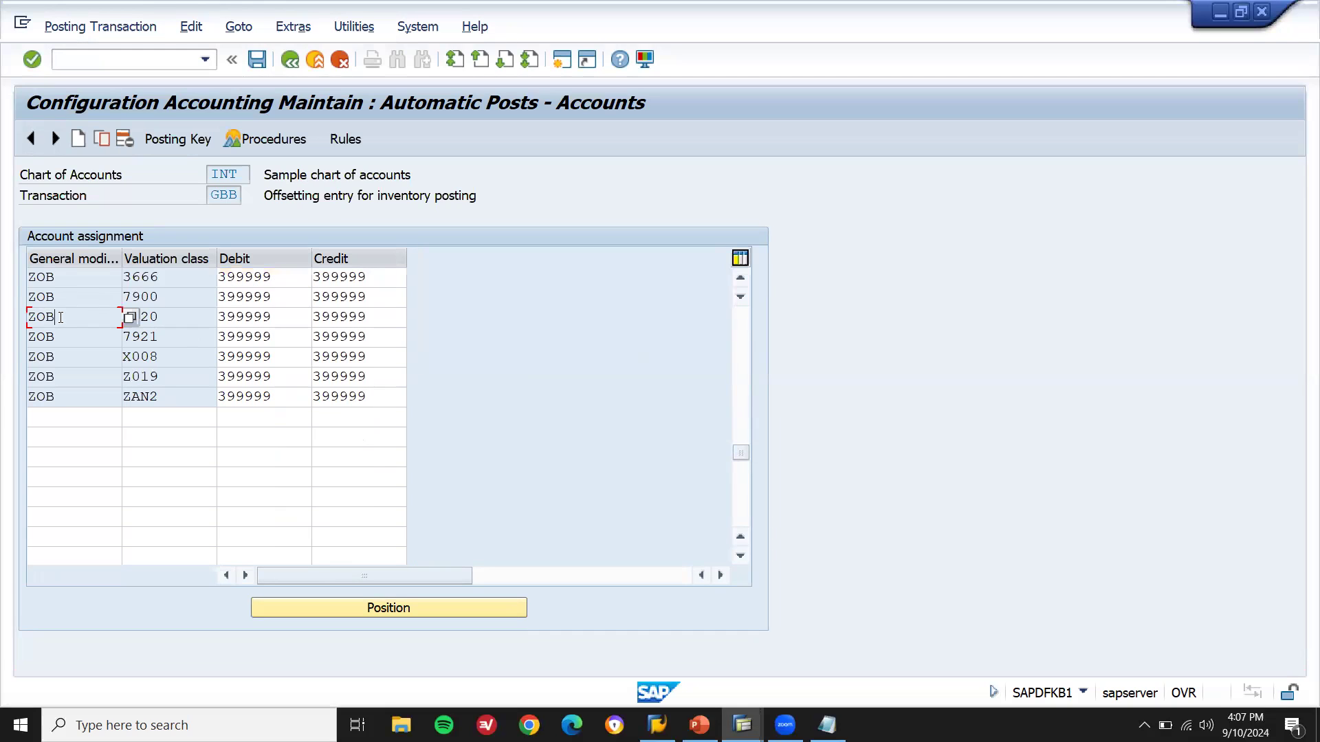
left_click(277, 322)
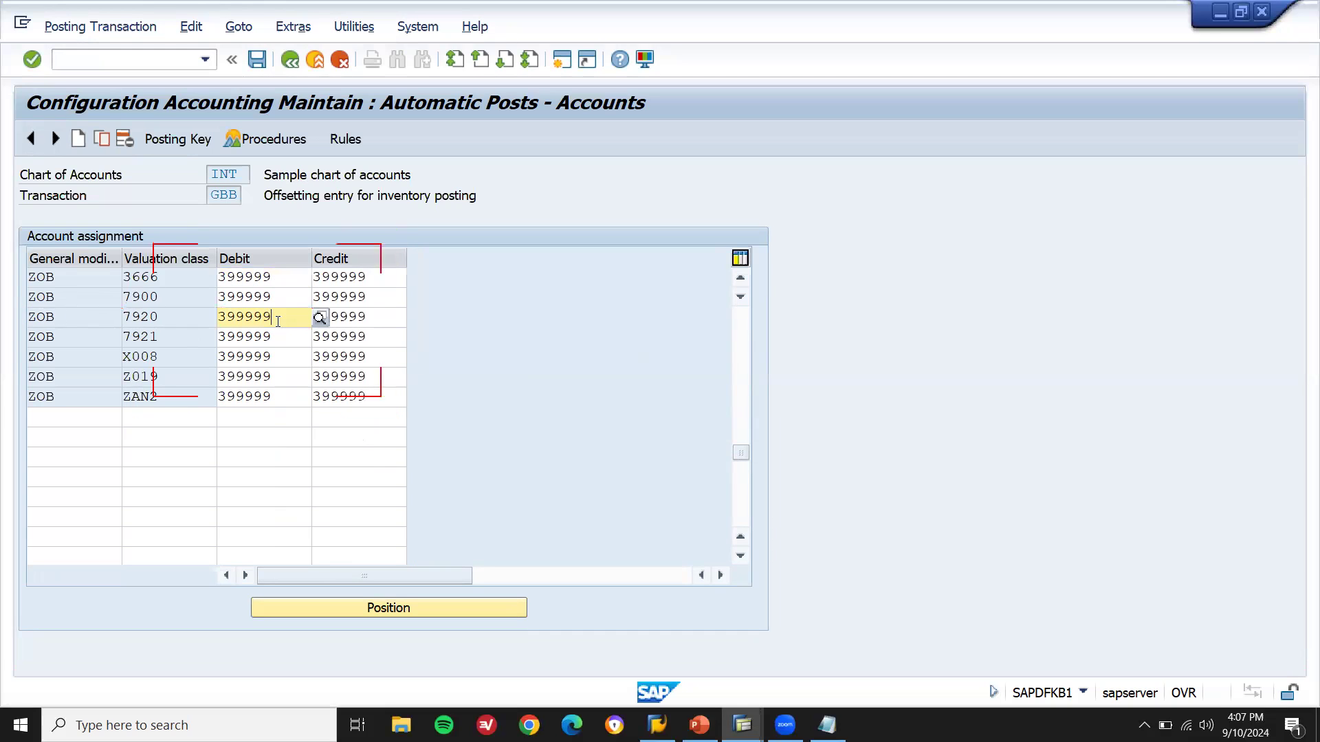
key("shift+Left")
key("shift+Left")
key("shift+Left")
key("shift+Left")
key("shift+Left")
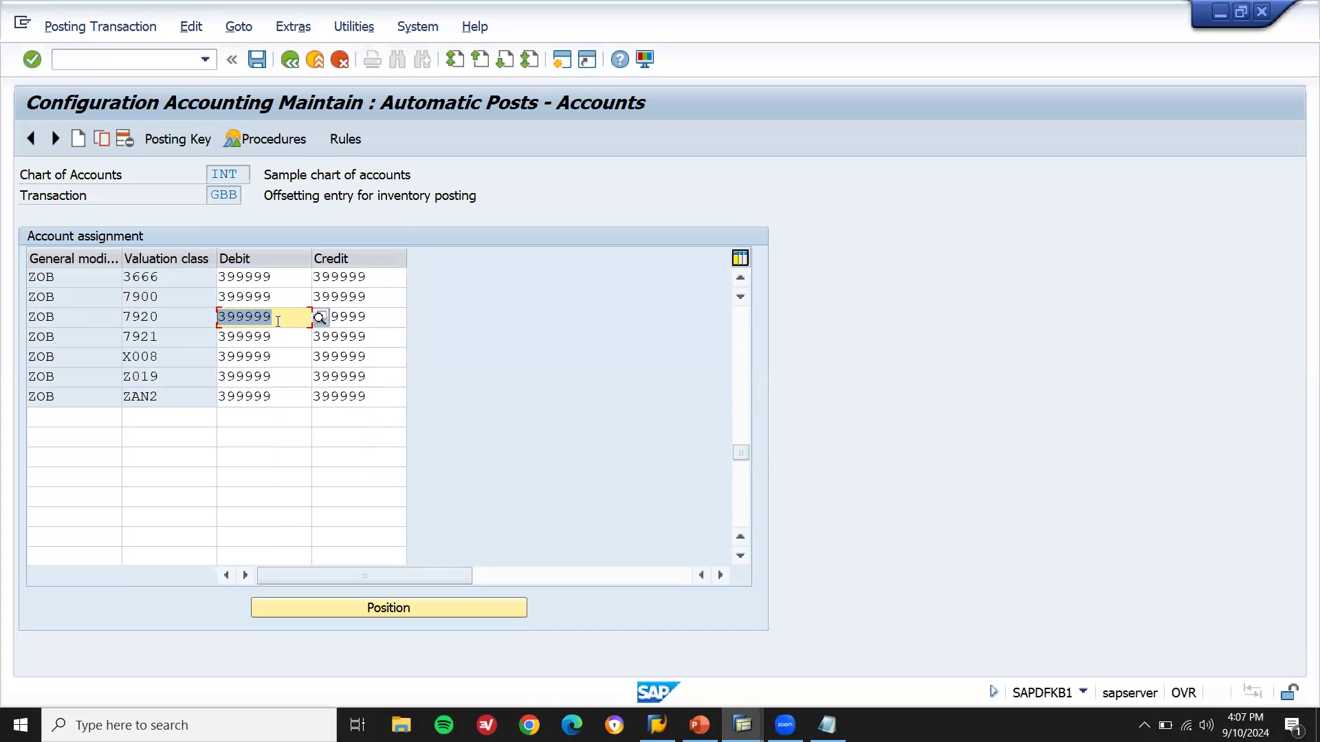
type("3")
key("shift+Left")
key("shift+Left")
key("shift+Left")
key("shift+Left")
key("shift+Left")
Step: Copy the GBB account assignment ZOB for valuation class 7920 to valuation class Z792 and save it
left_click(56, 315)
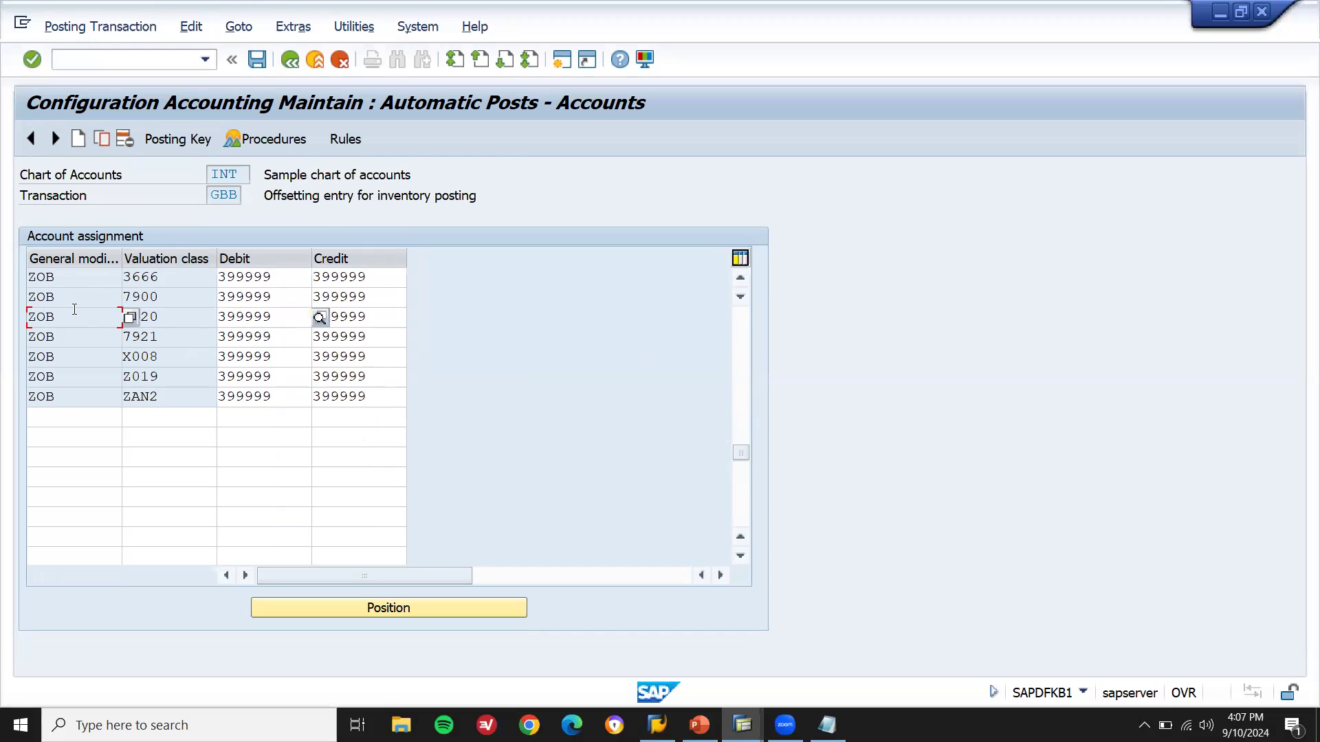
left_click(101, 138)
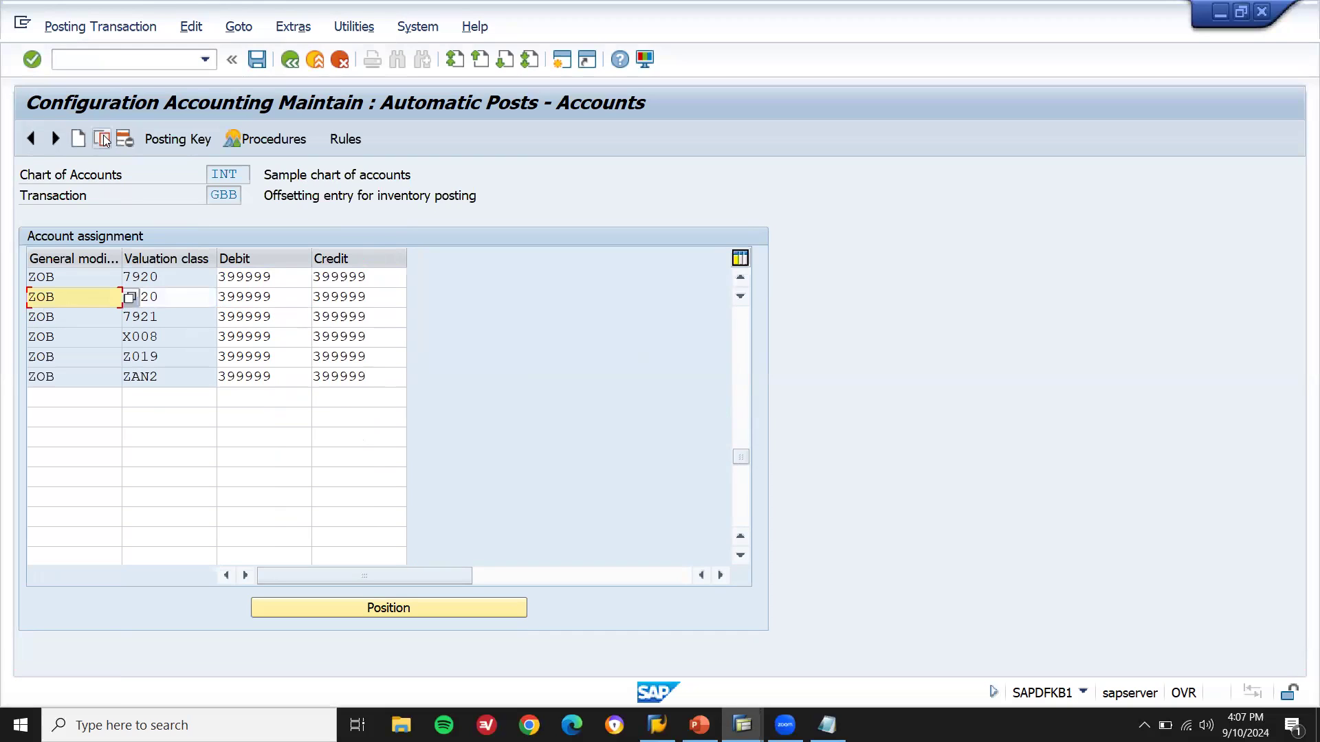
left_click(174, 301)
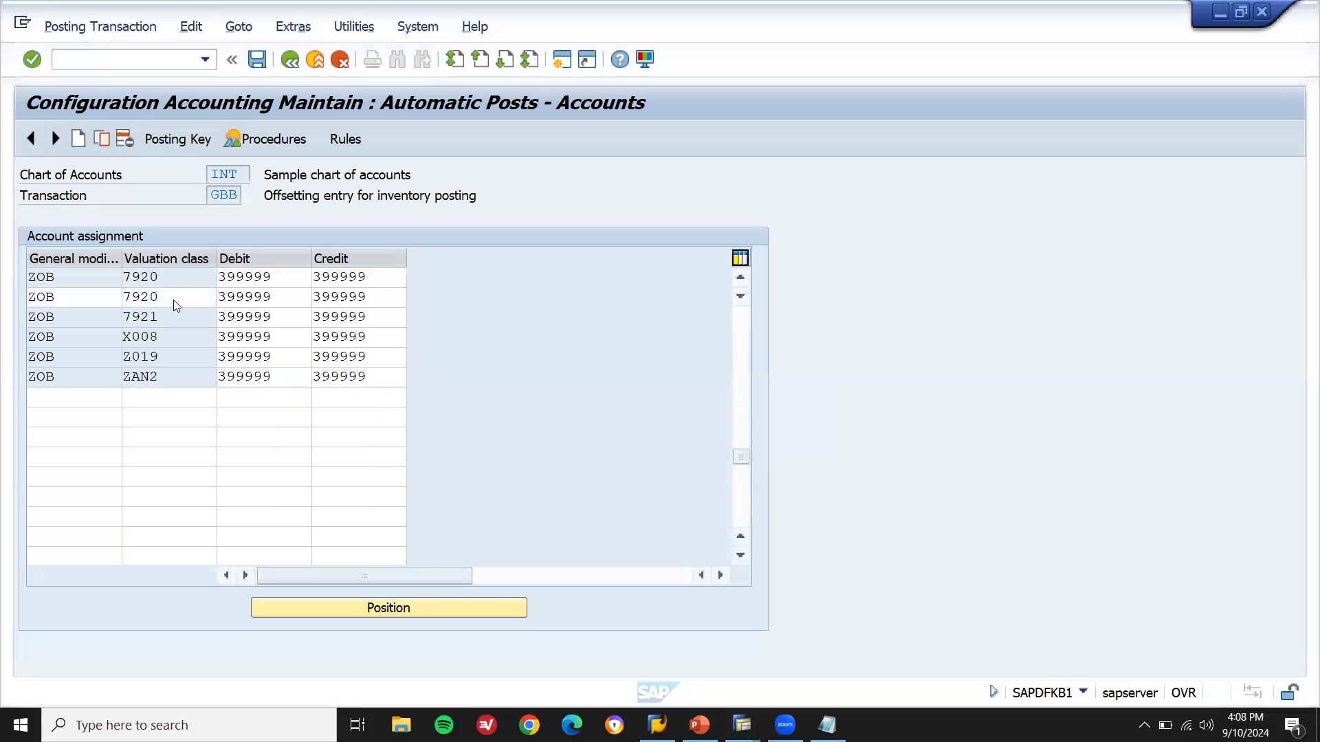
left_click(174, 300)
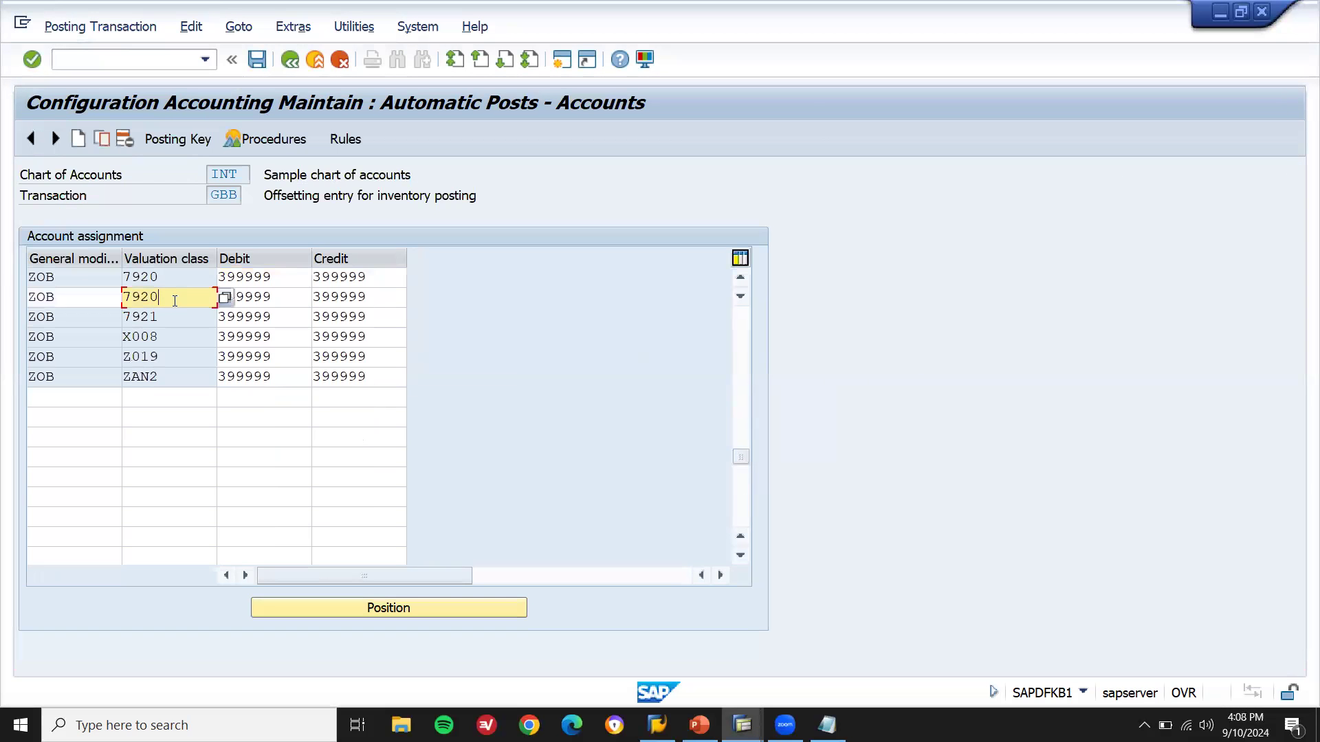
key("BackSpace")
key("BackSpace")
key("BackSpace")
key("BackSpace")
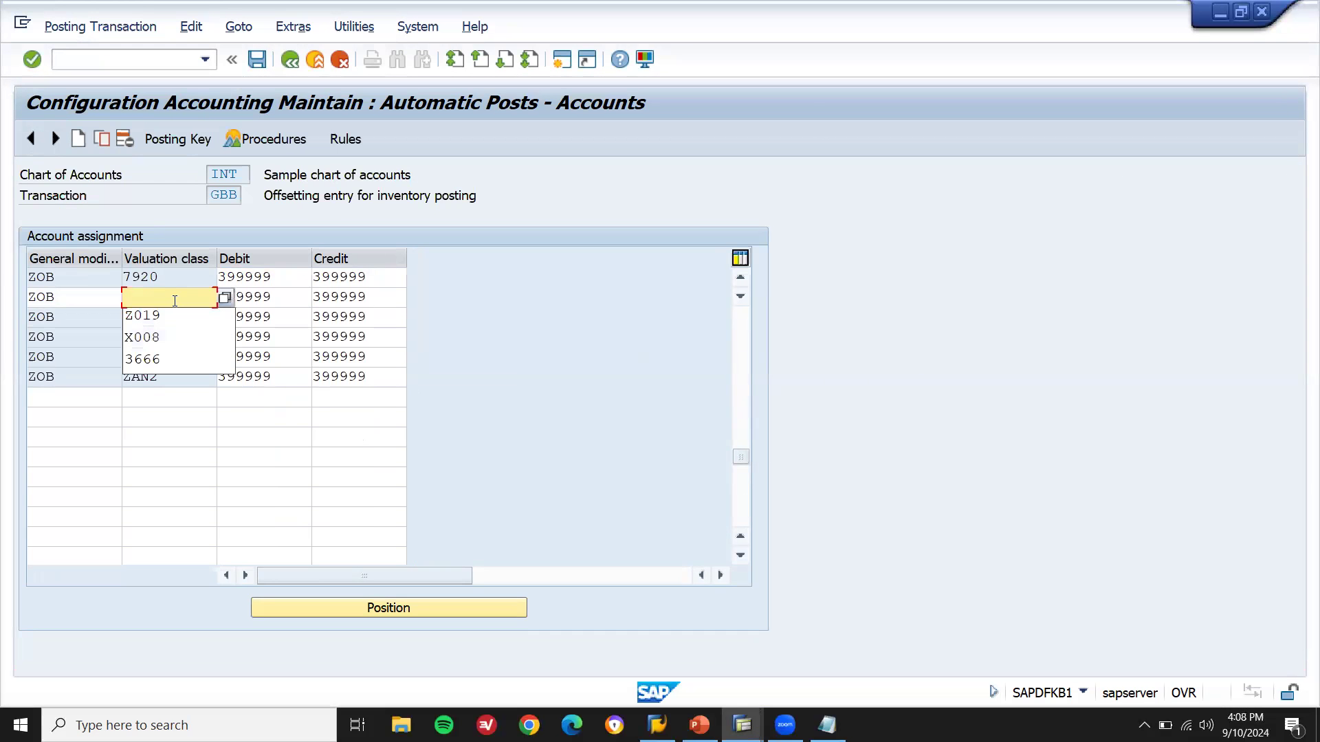
type("Z792")
key("Return")
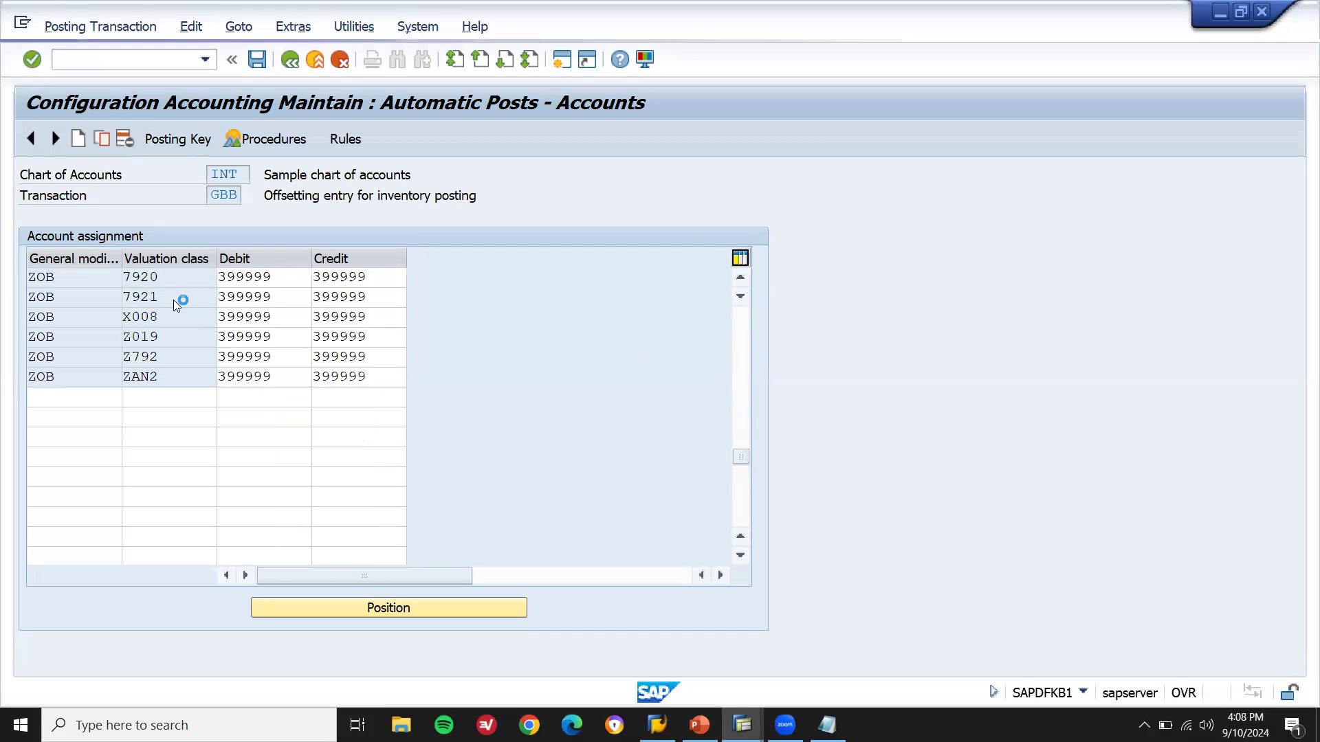
key("ctrl+s")
key("Return")
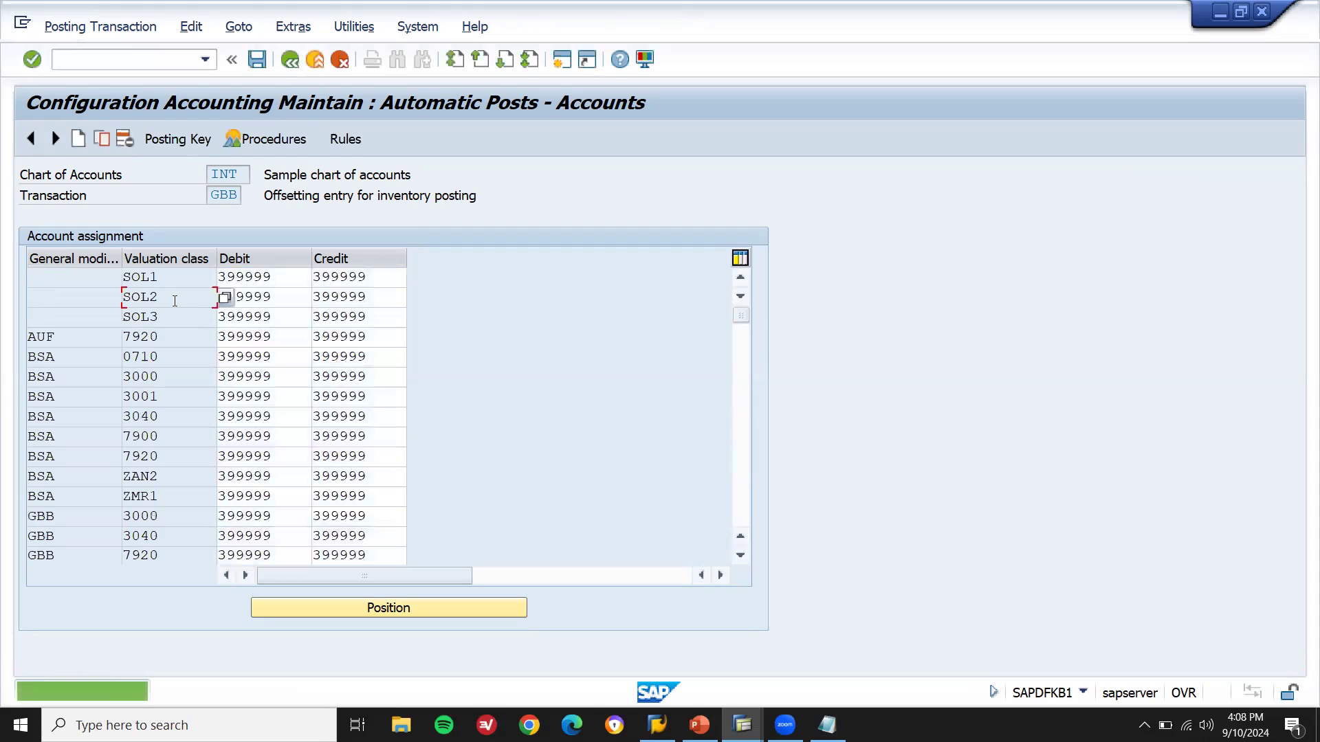
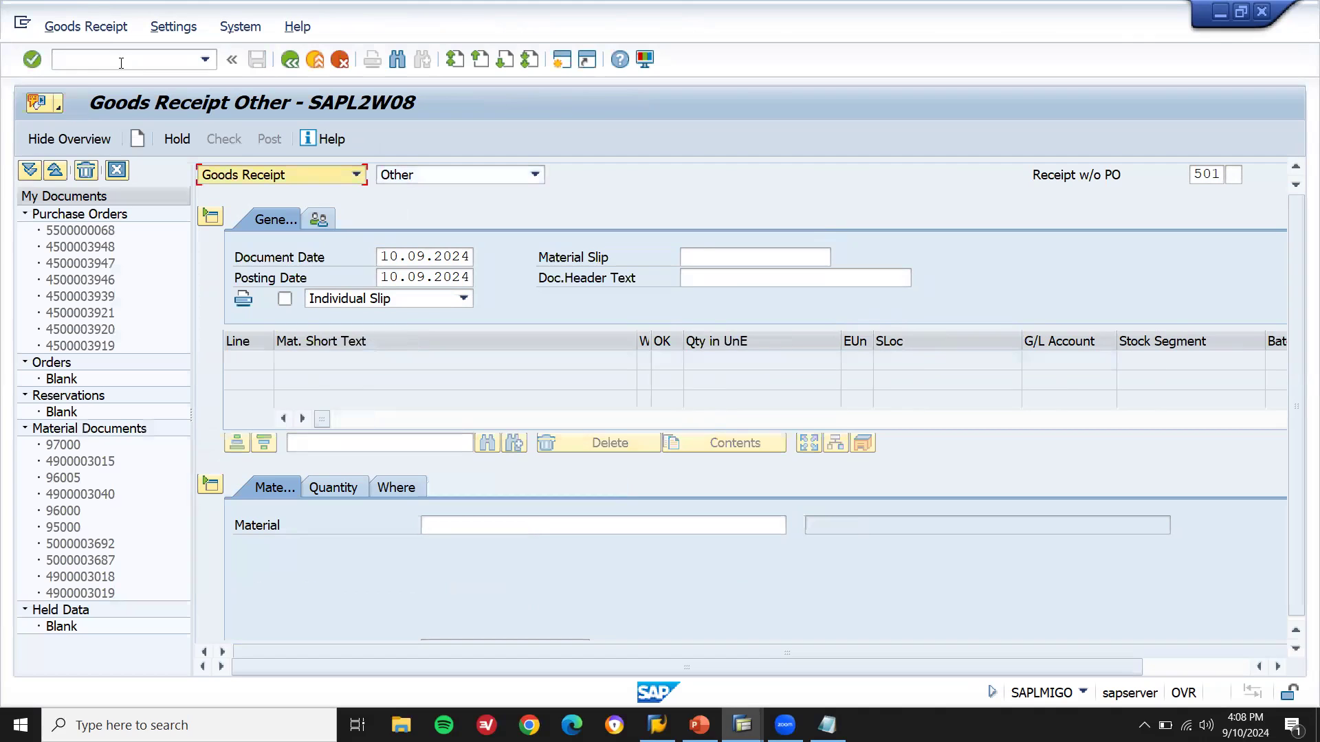
Step: Enter material 199204 with quantity 100 in the goods receipt without purchase order
left_click(447, 522)
key("Down")
key("Return")
key("Return")
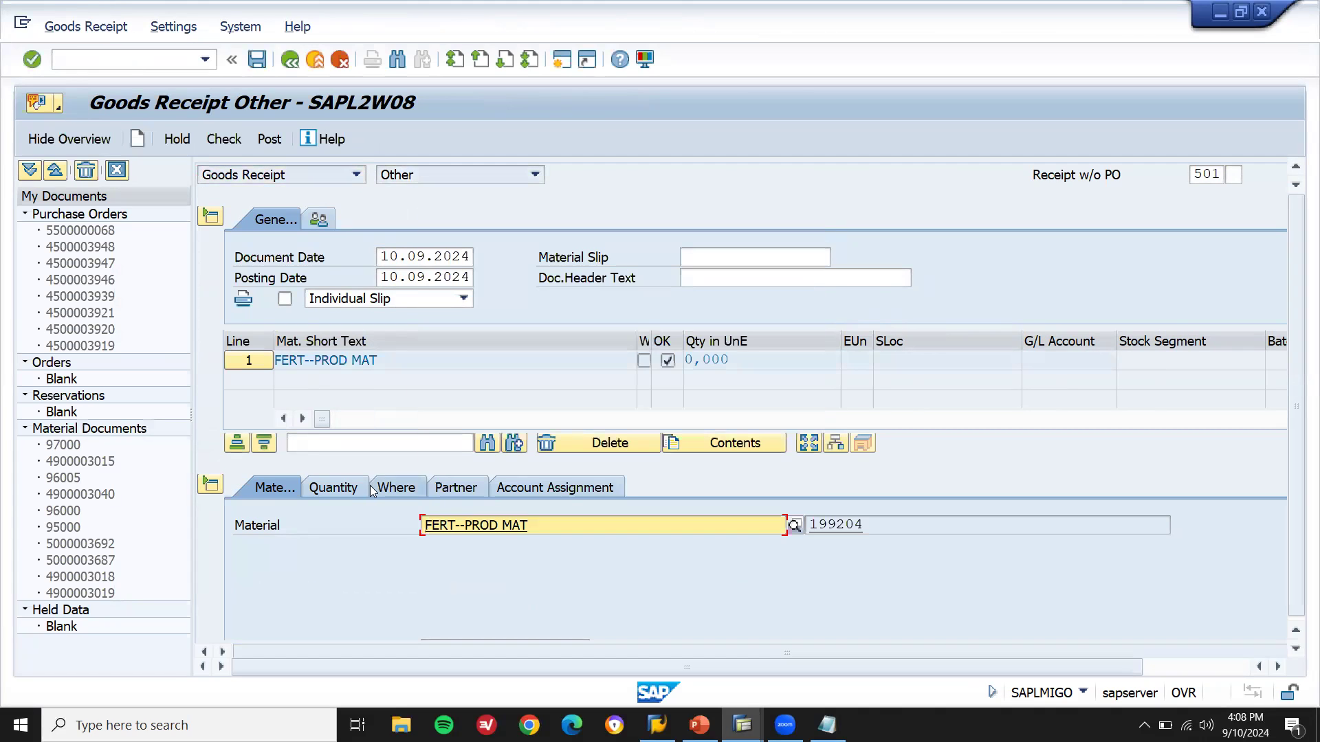
left_click(349, 486)
key("Down")
key("Return")
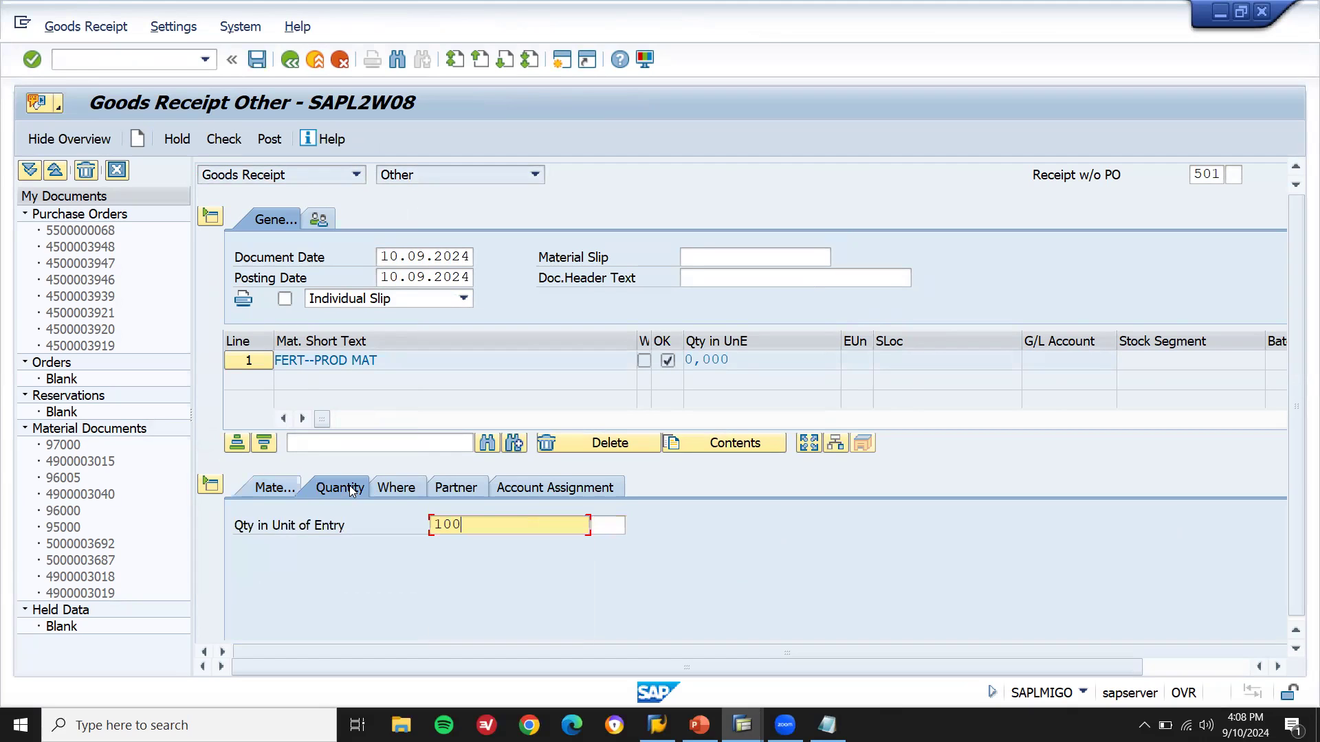
Step: Set plant GL01 and storage location GL01 for the receipt item and try to post the goods receipt
left_click(400, 491)
key("Down")
key("Return")
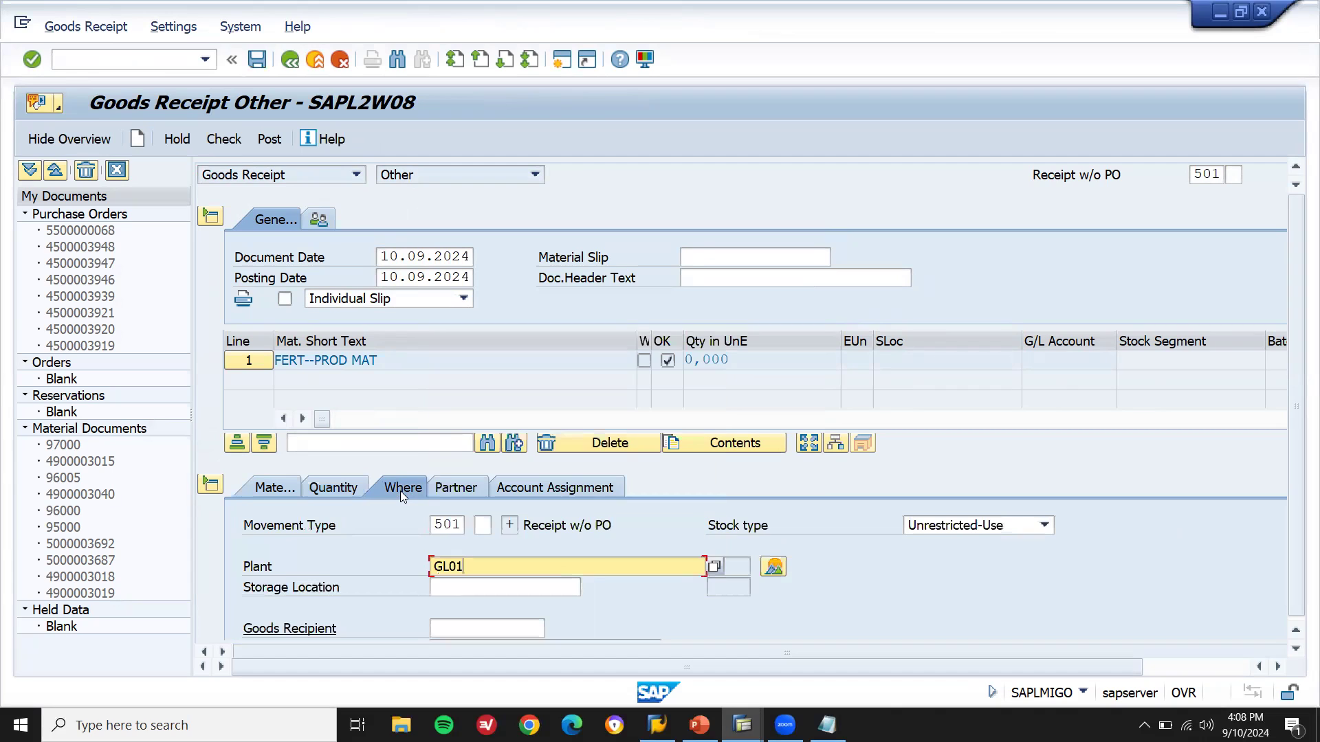
key("Tab")
key("Down")
key("Return")
key("Return")
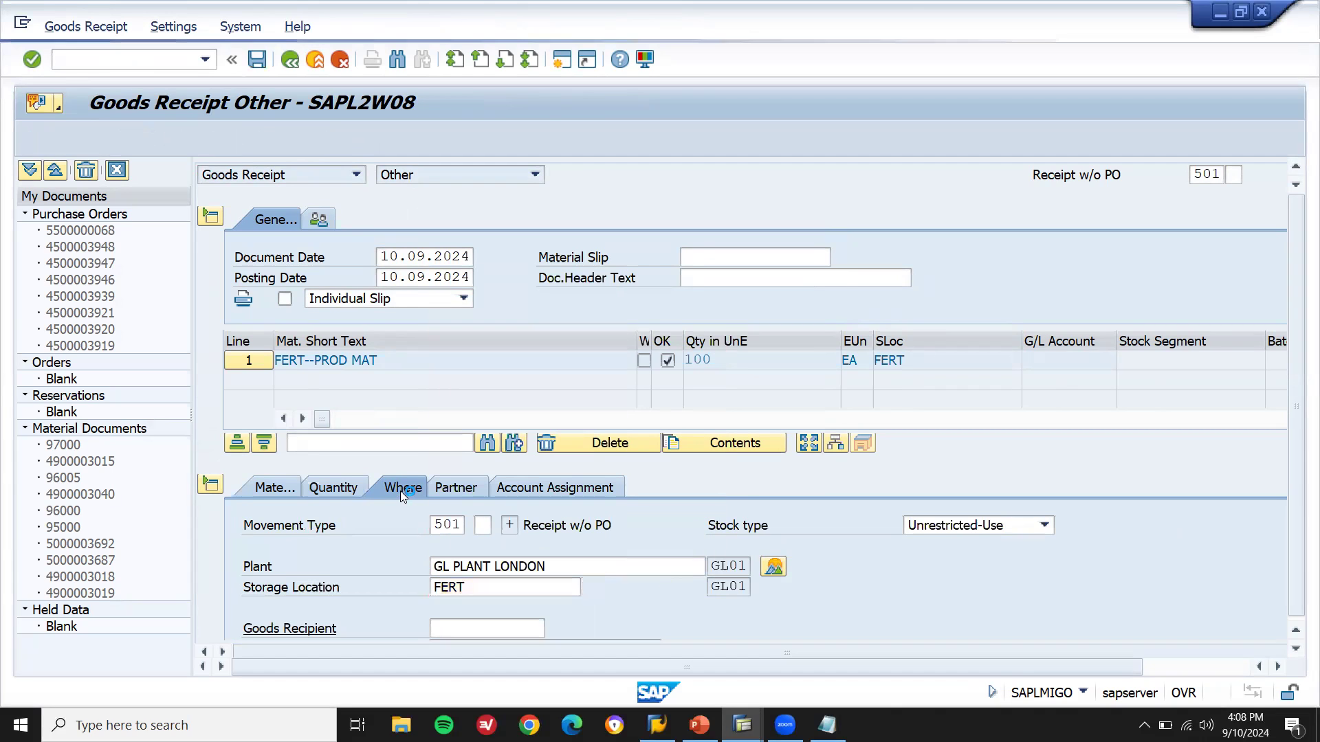
key("ctrl+s")
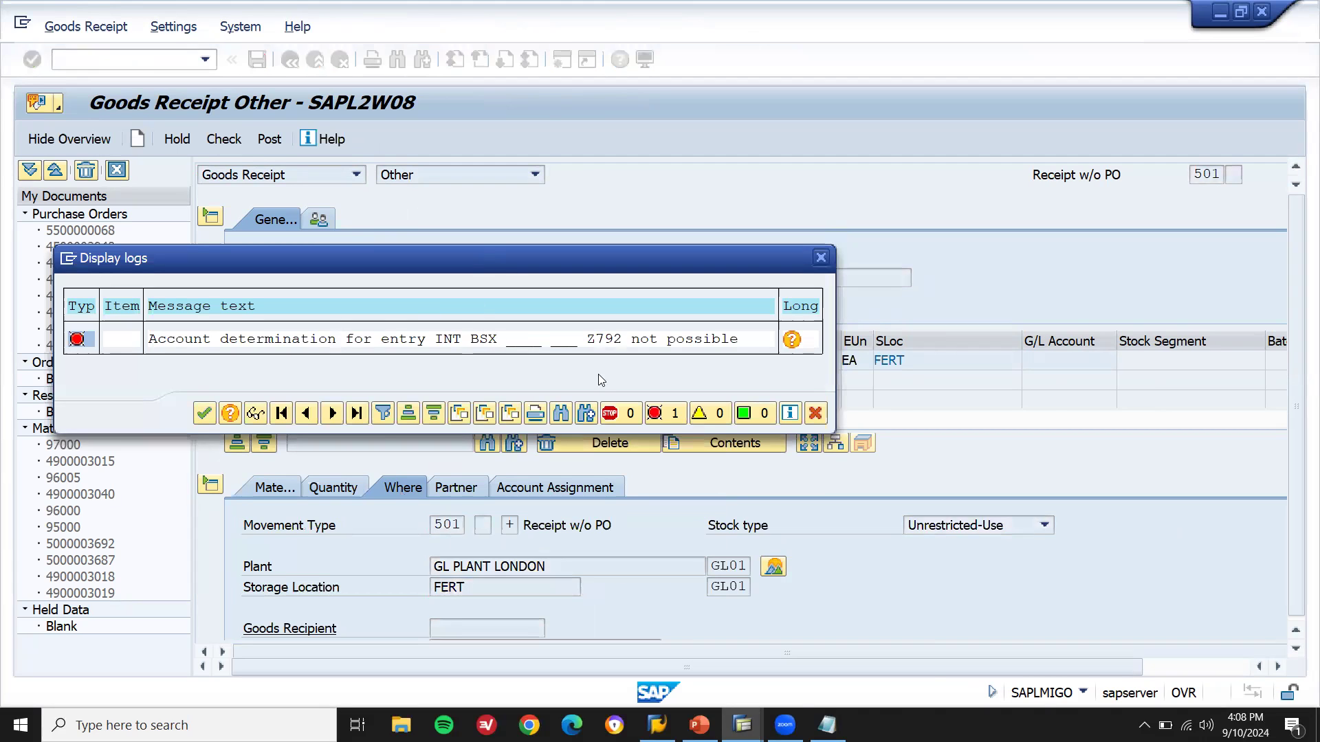
Step: Switch to the SAP Easy Access session and open the BSX inventory posting entry in OBYC with chart of accounts INT
left_click(743, 725)
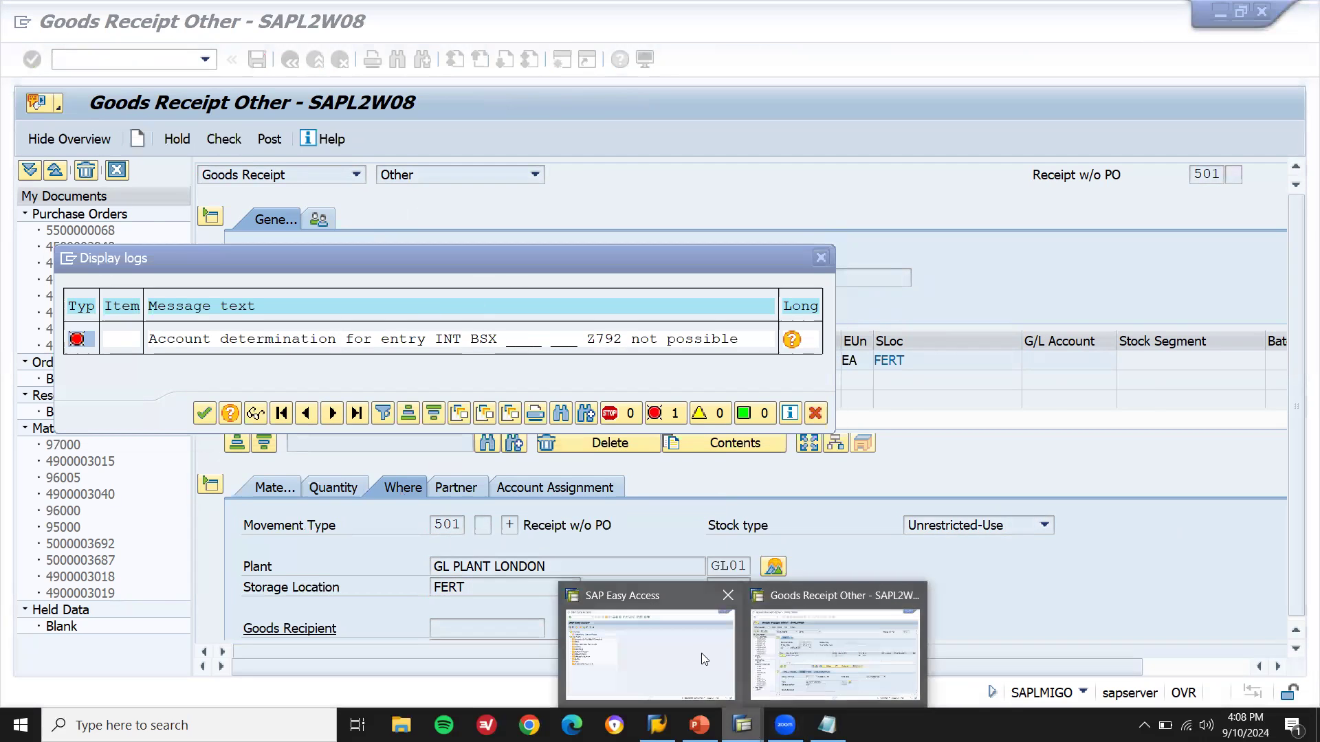
left_click(701, 659)
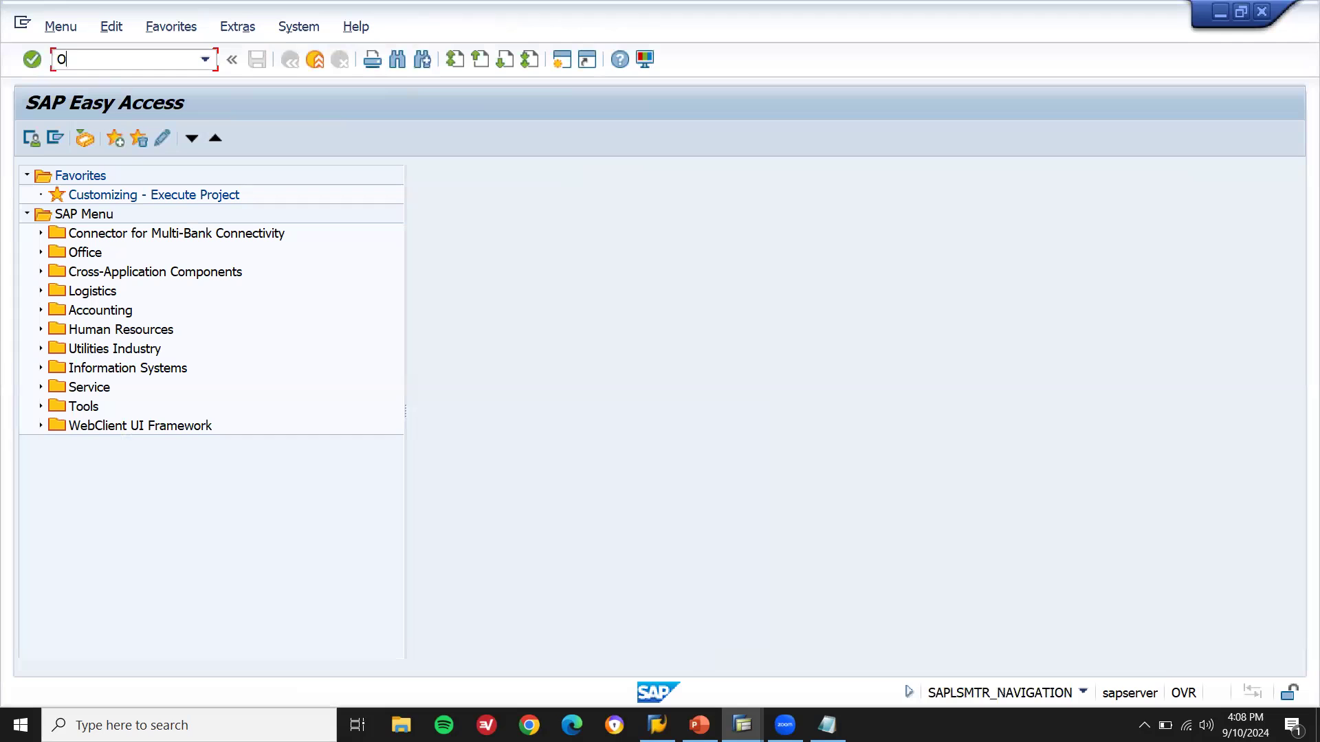
key("Return")
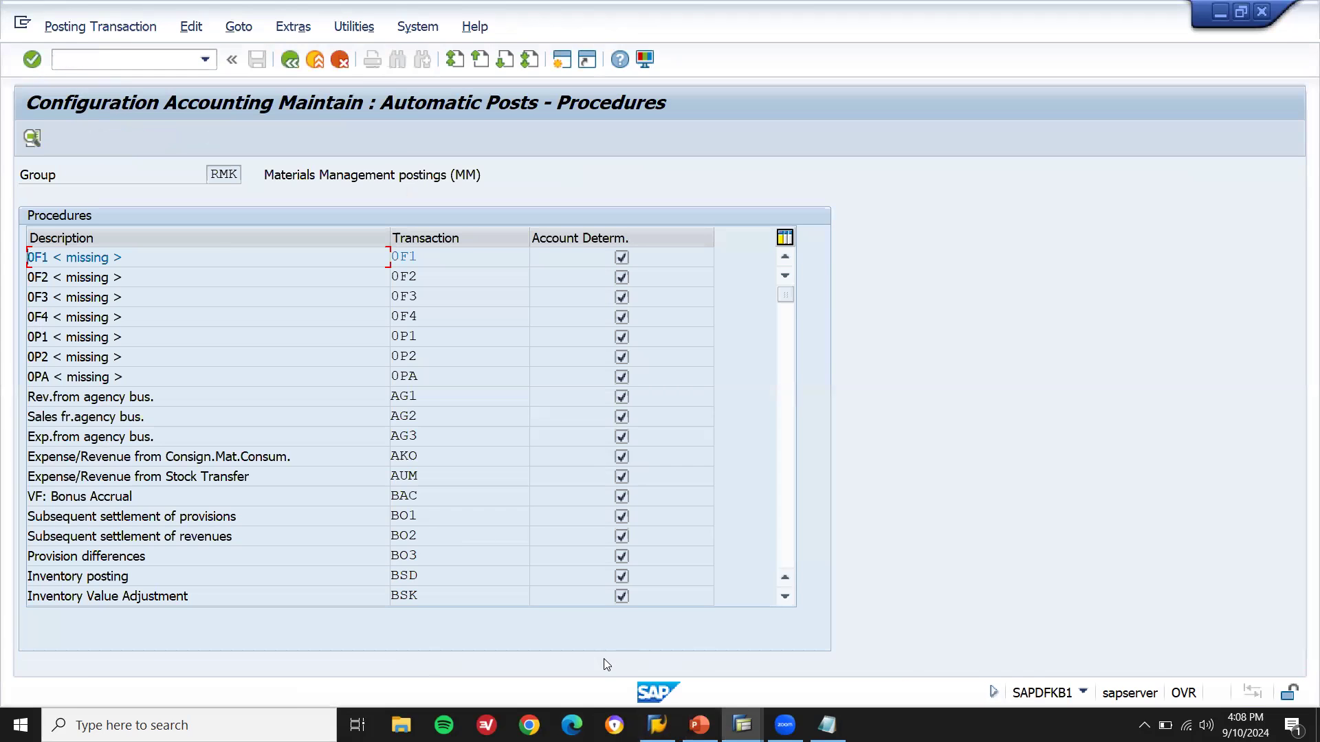
left_click(785, 596)
left_click(785, 597)
left_click(785, 597)
left_click(788, 600)
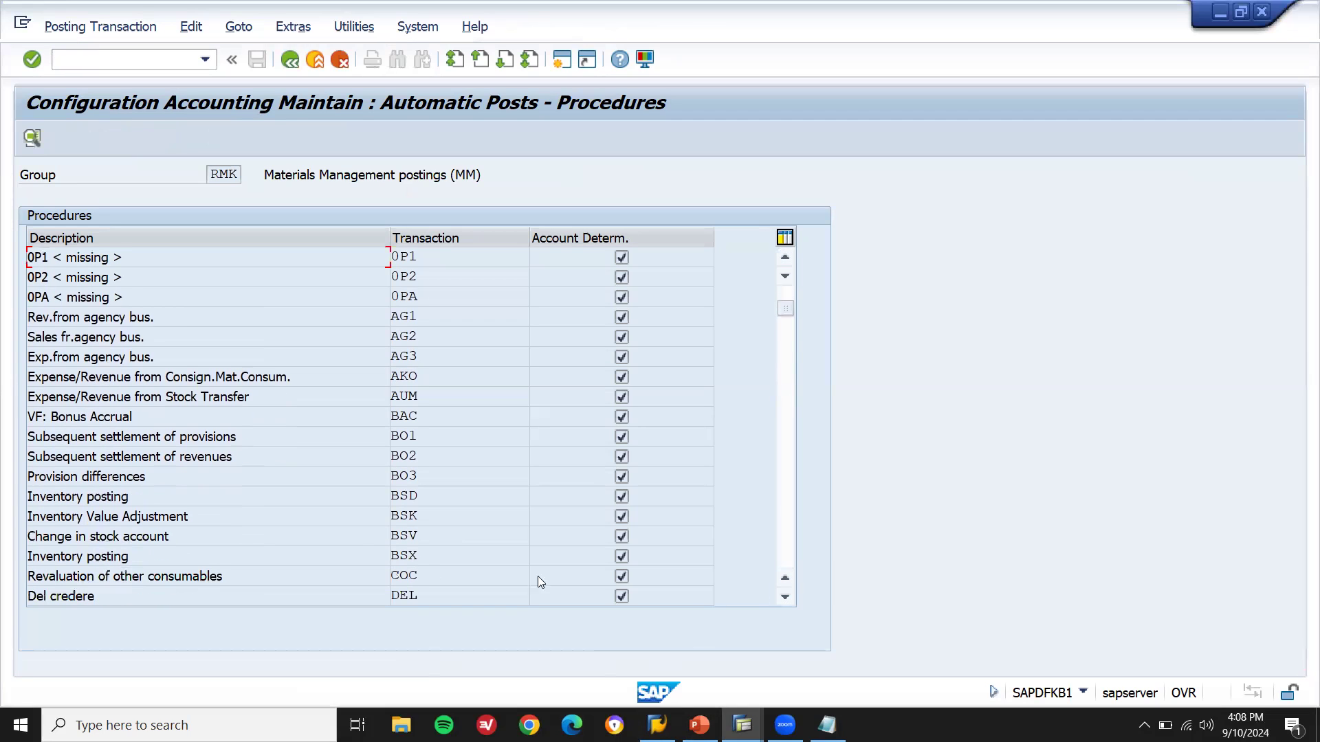
double_click(348, 558)
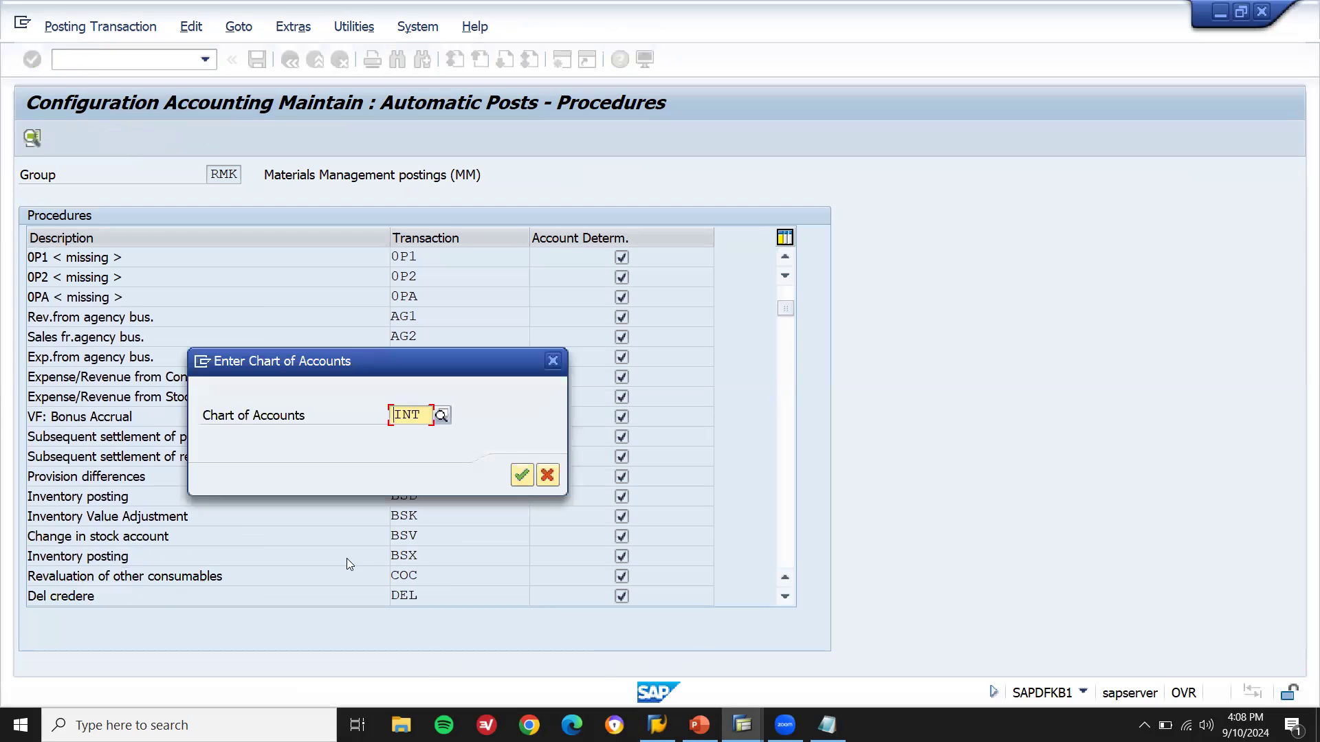
key("Return")
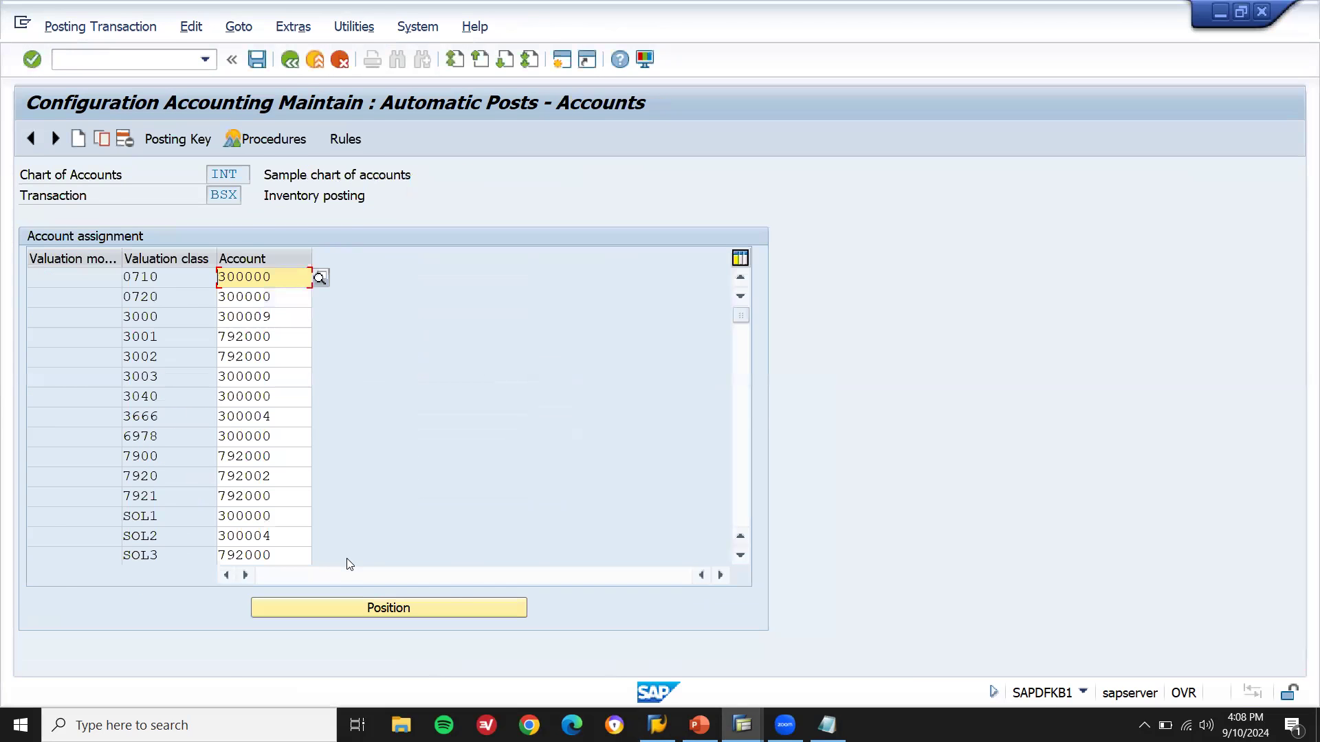
Step: Compare the goods receipt error log with the BSX assignments and examine valuation class 7920 and its account
key("alt+Tab")
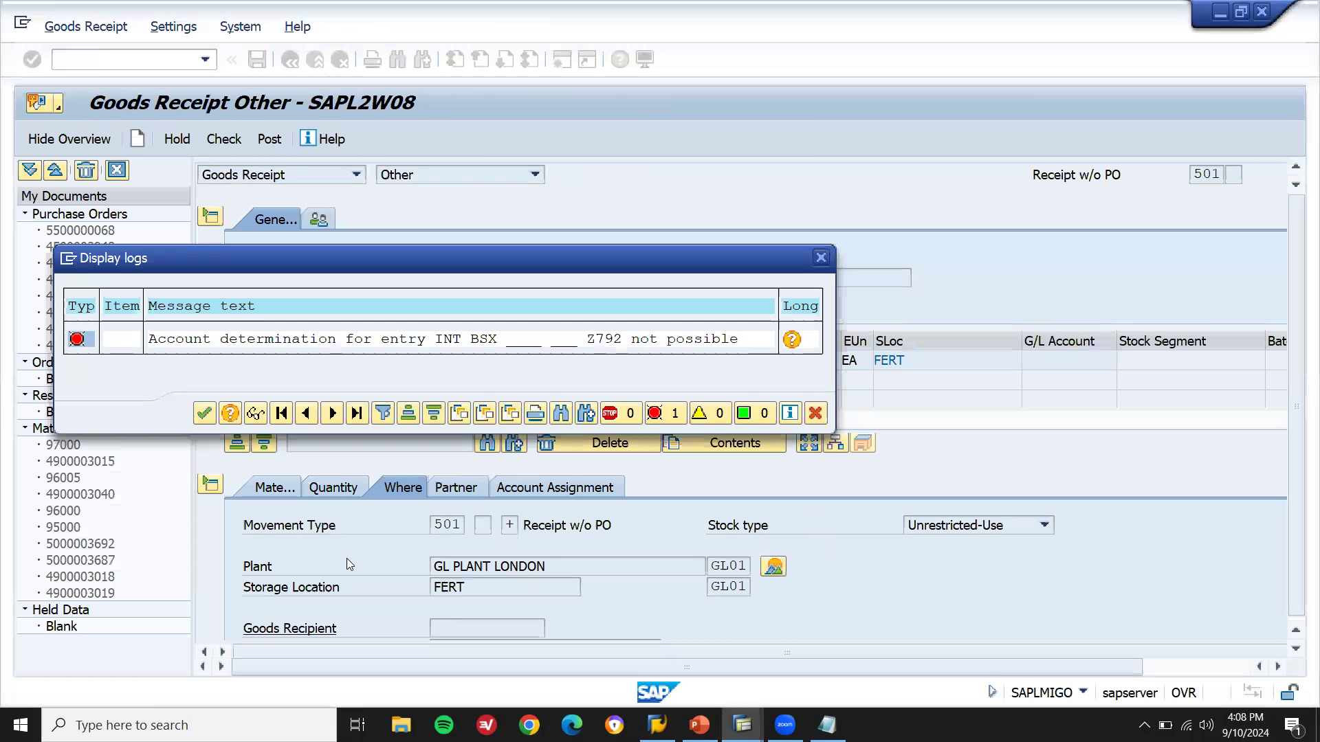
key("alt+Tab")
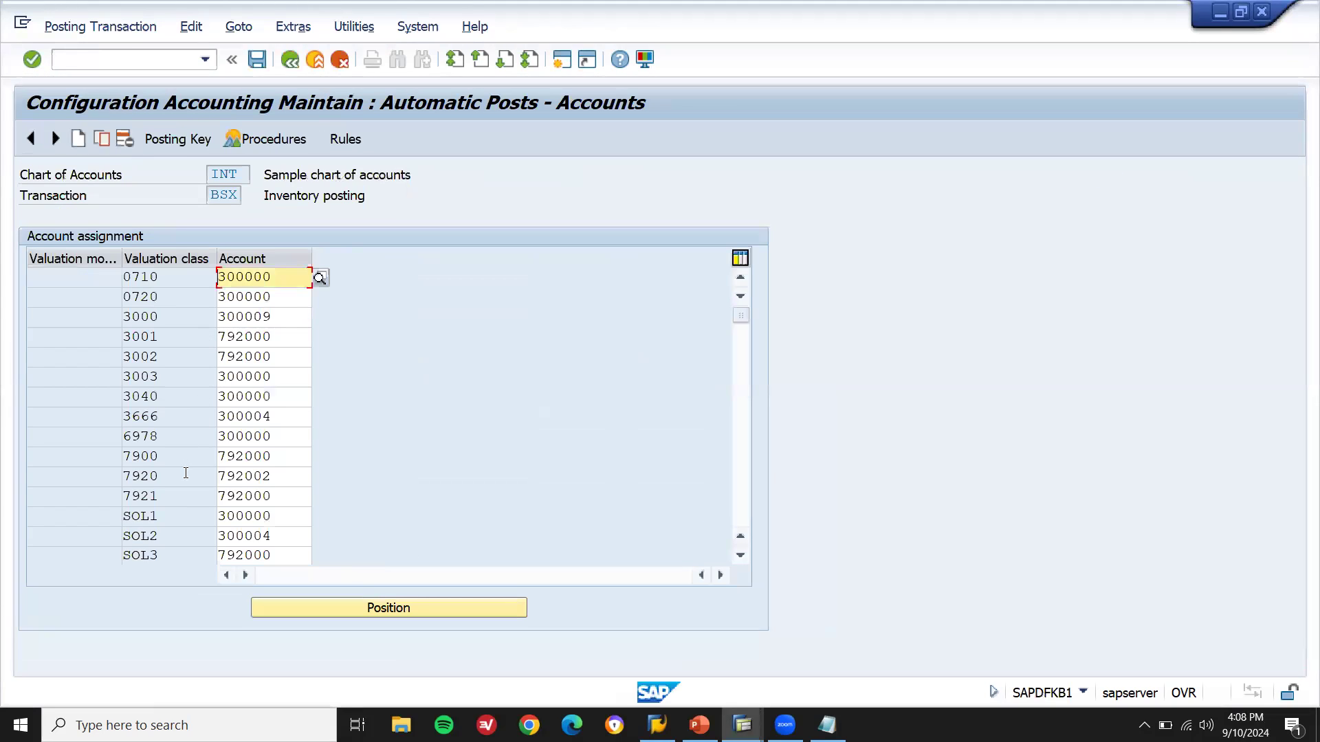
left_click(186, 474)
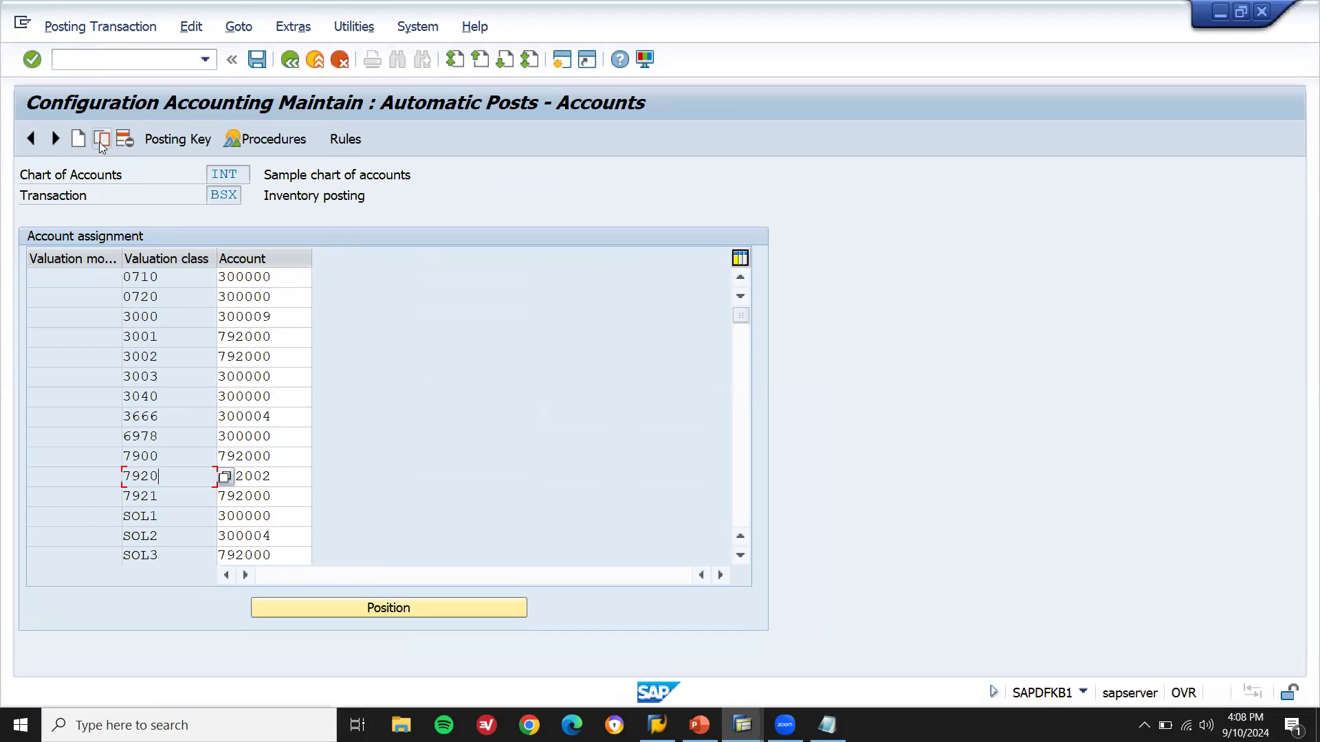
left_click(297, 477)
key("shift+Left")
key("shift+Left")
key("shift+Left")
key("shift+Left")
key("shift+Left")
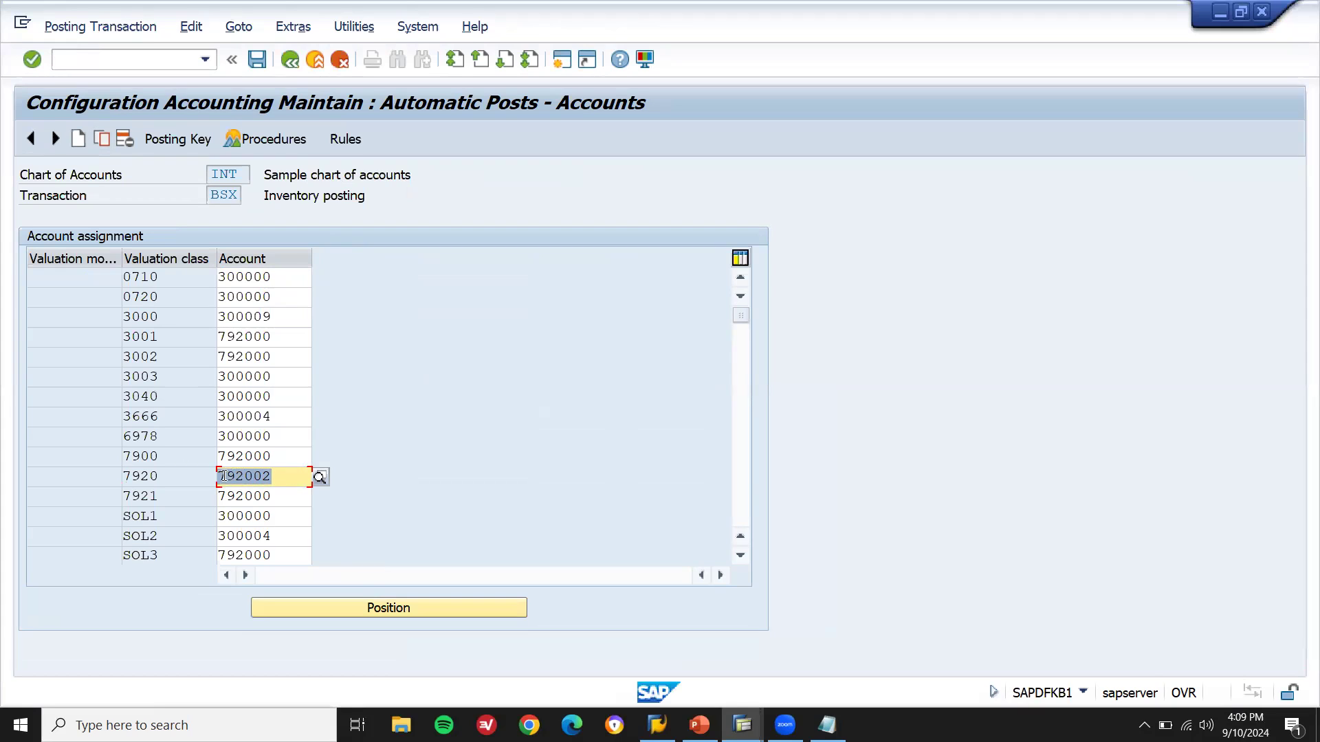
left_click(172, 472)
key("shift+Left")
key("shift+Left")
key("shift+Left")
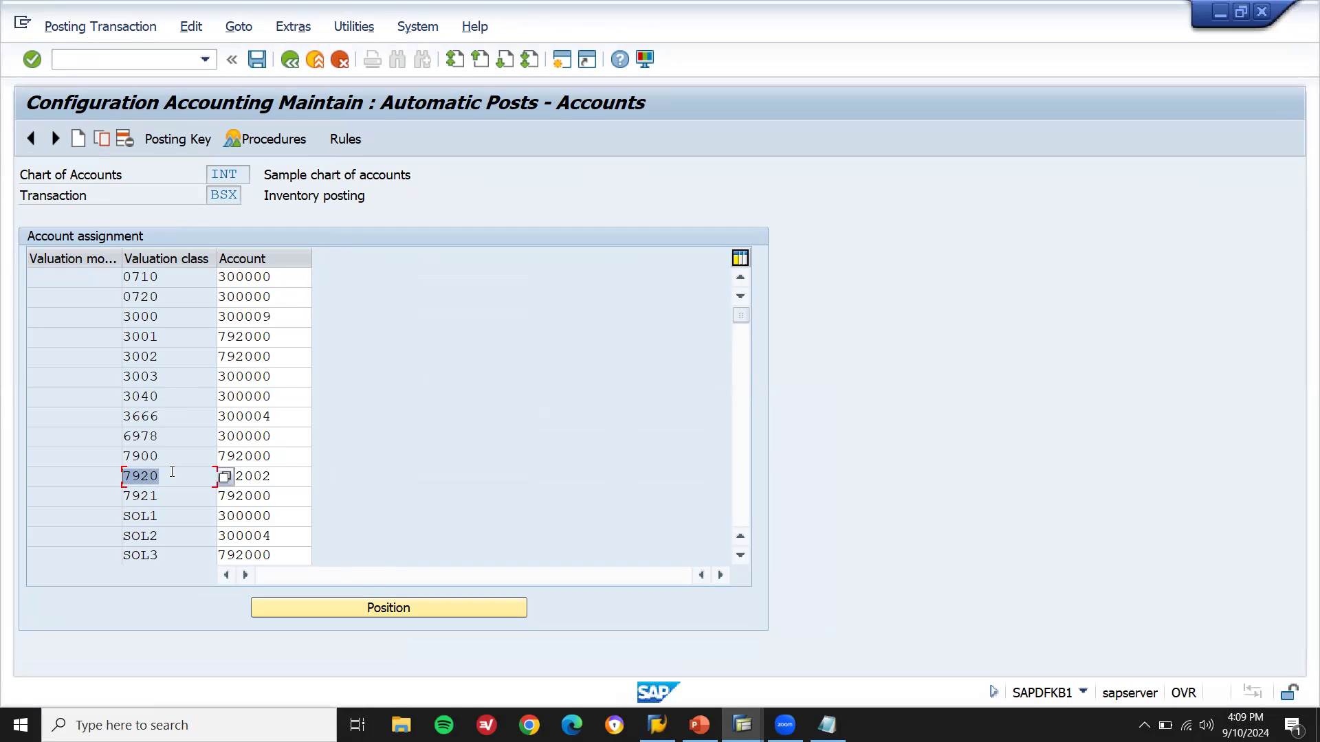
left_click(275, 476)
left_click(162, 480)
key("shift+Left")
key("shift+Left")
key("shift+Left")
Step: Copy the BSX assignment of valuation class 7920 to valuation class Z792, save it and leave the account assignments
left_click(162, 479)
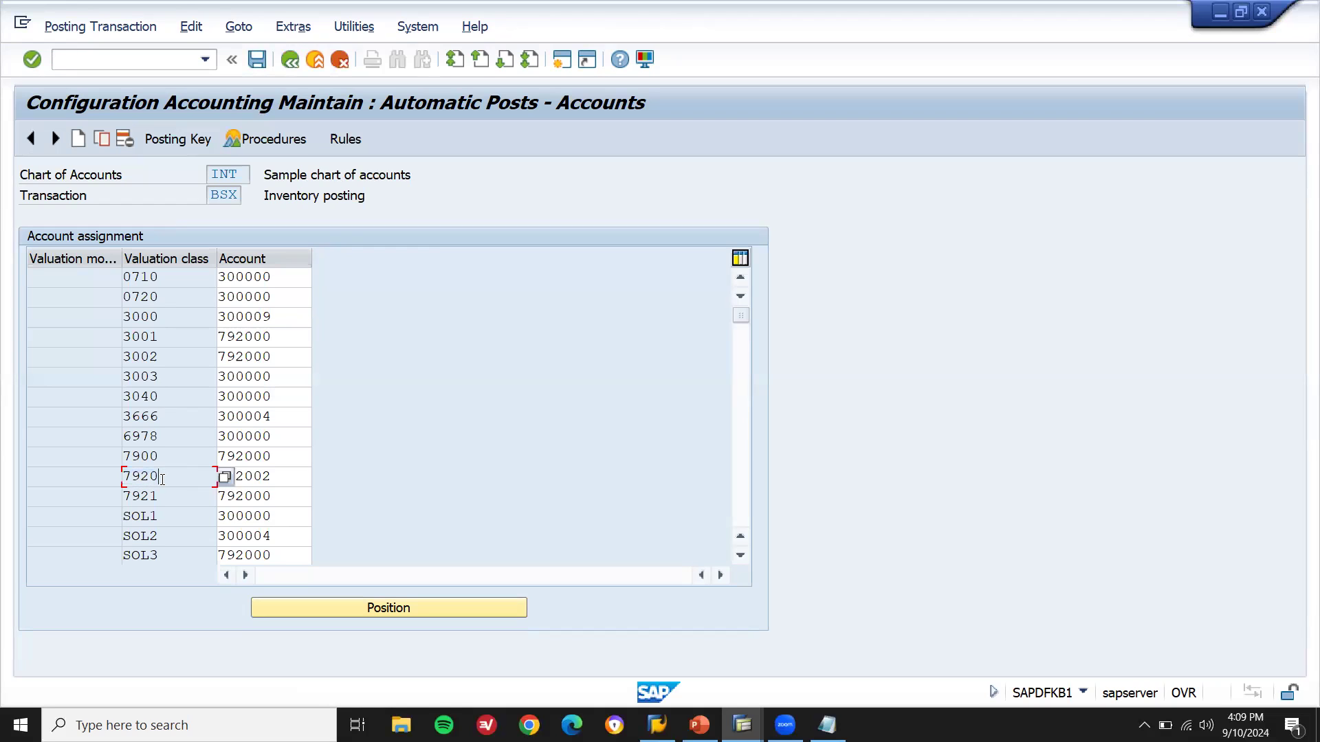
left_click(102, 144)
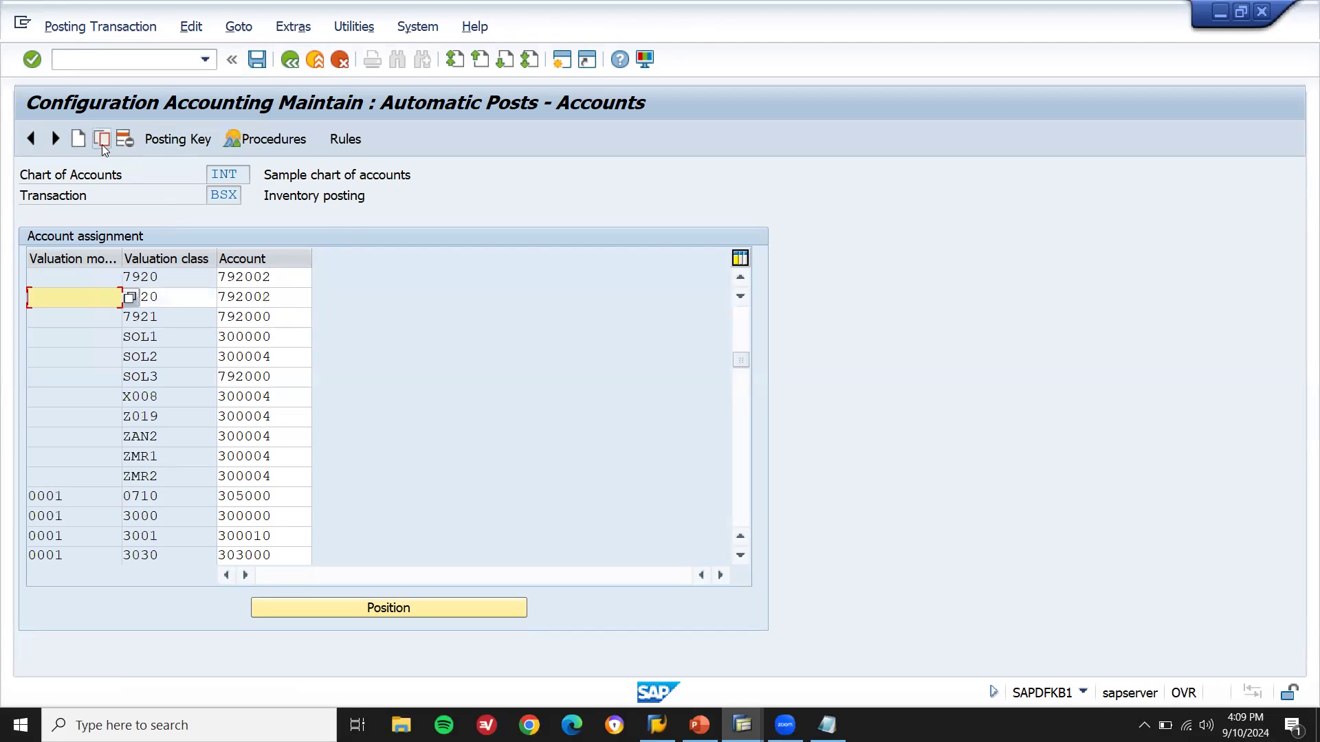
key("Tab")
type("Z792")
key("Return")
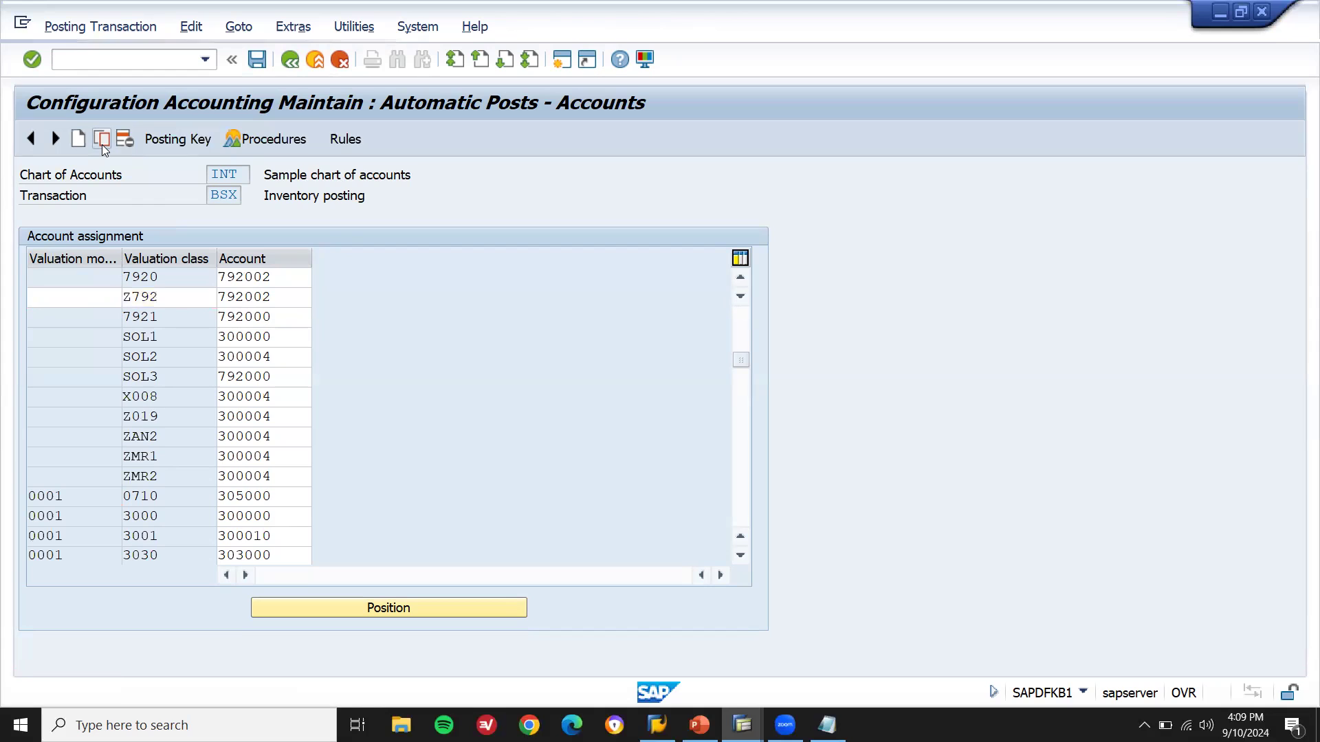
key("ctrl+s")
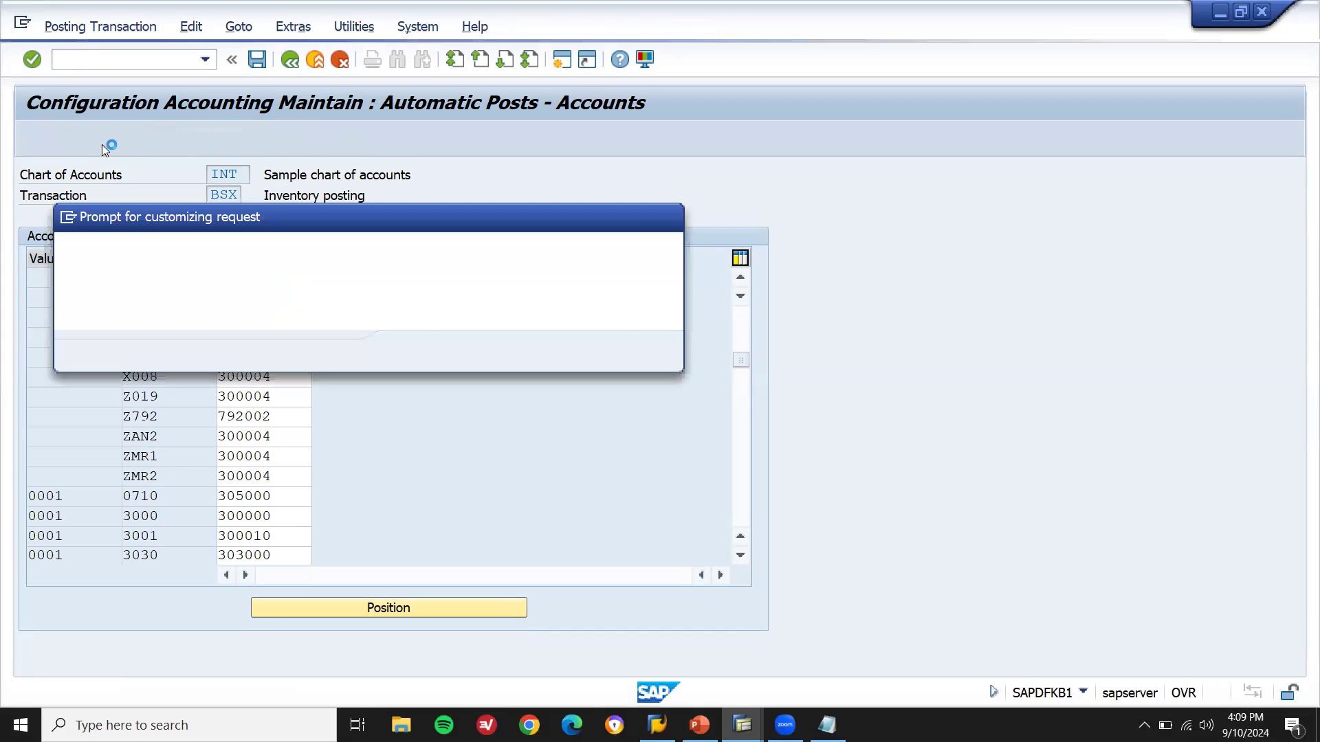
key("Return")
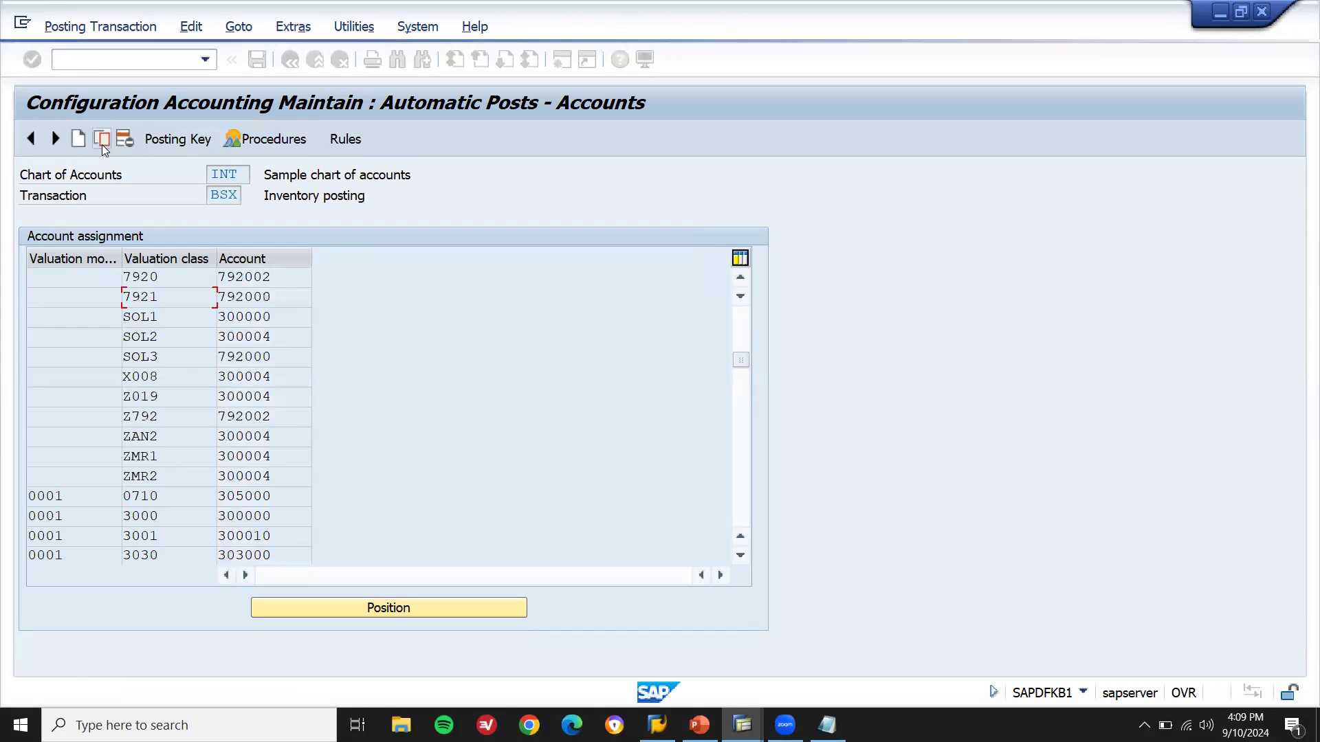
key("F3")
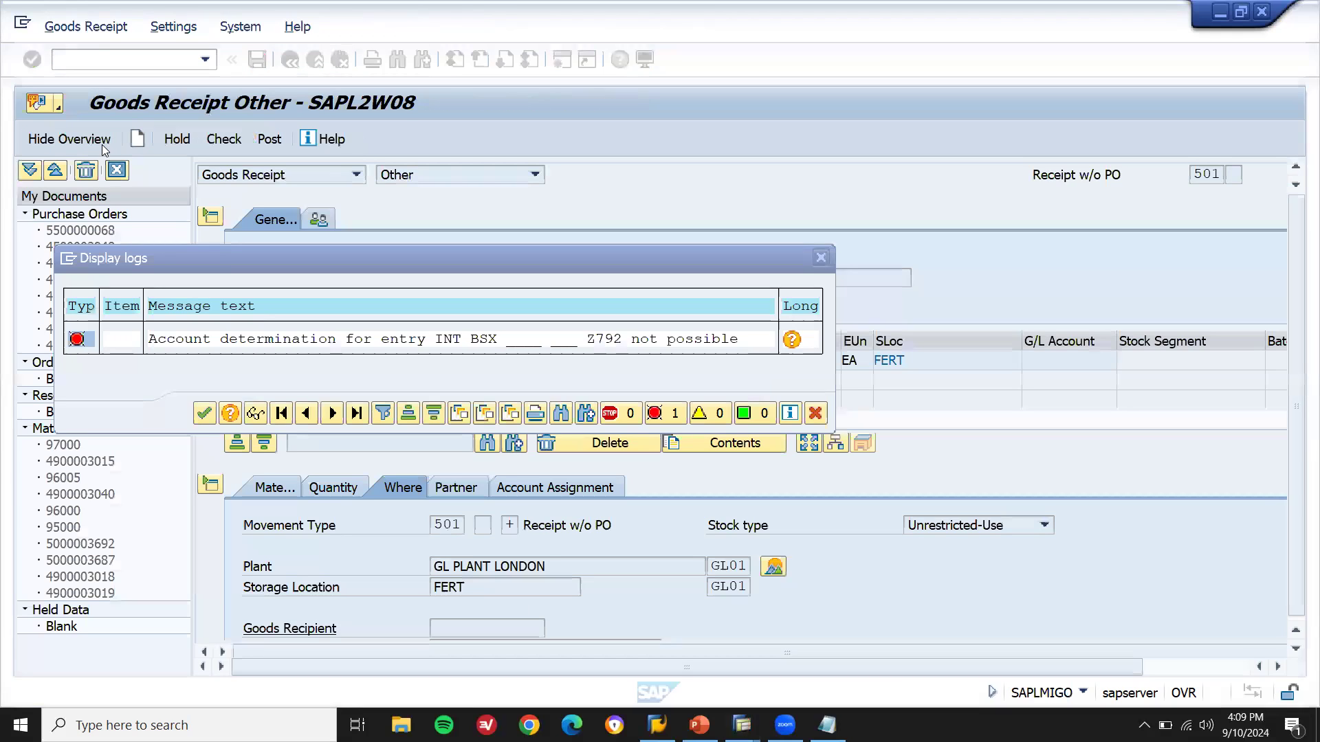
Step: Close the goods receipt error log and restart the goods receipt with transaction MIGO
key("Return")
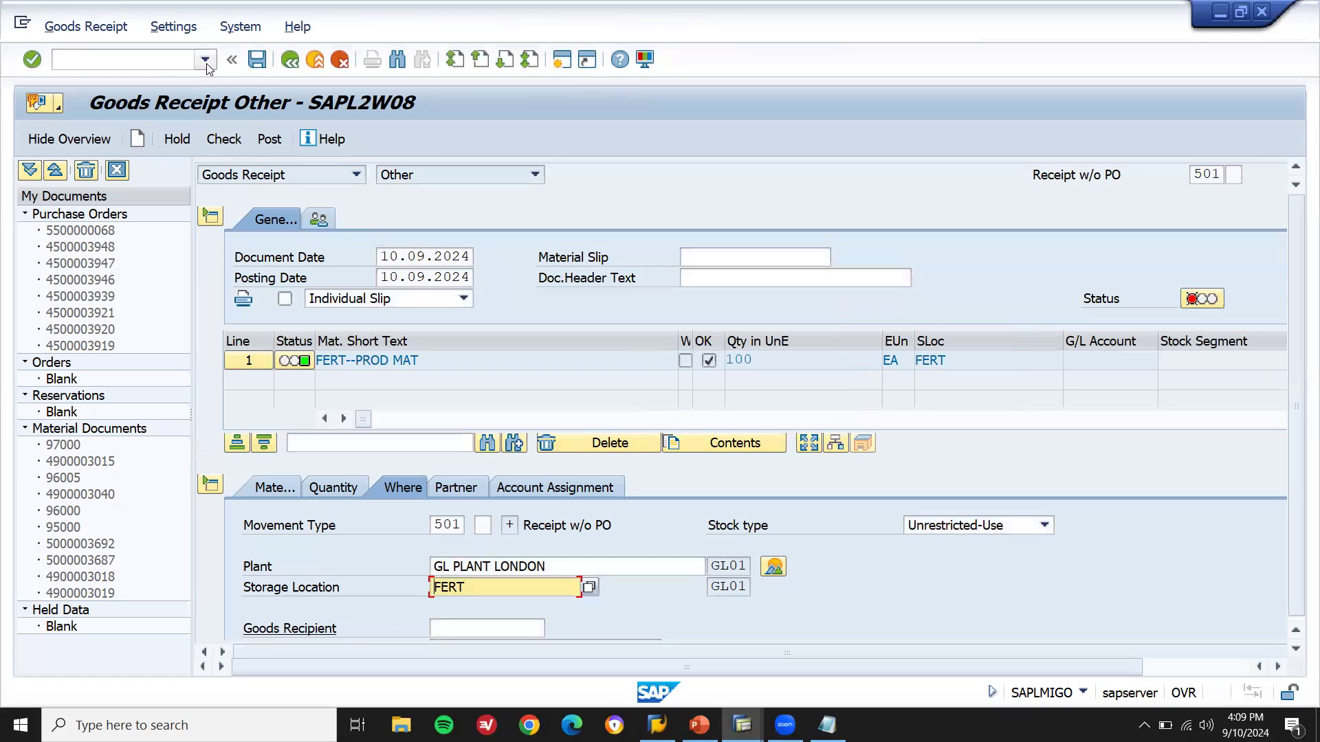
left_click(140, 63)
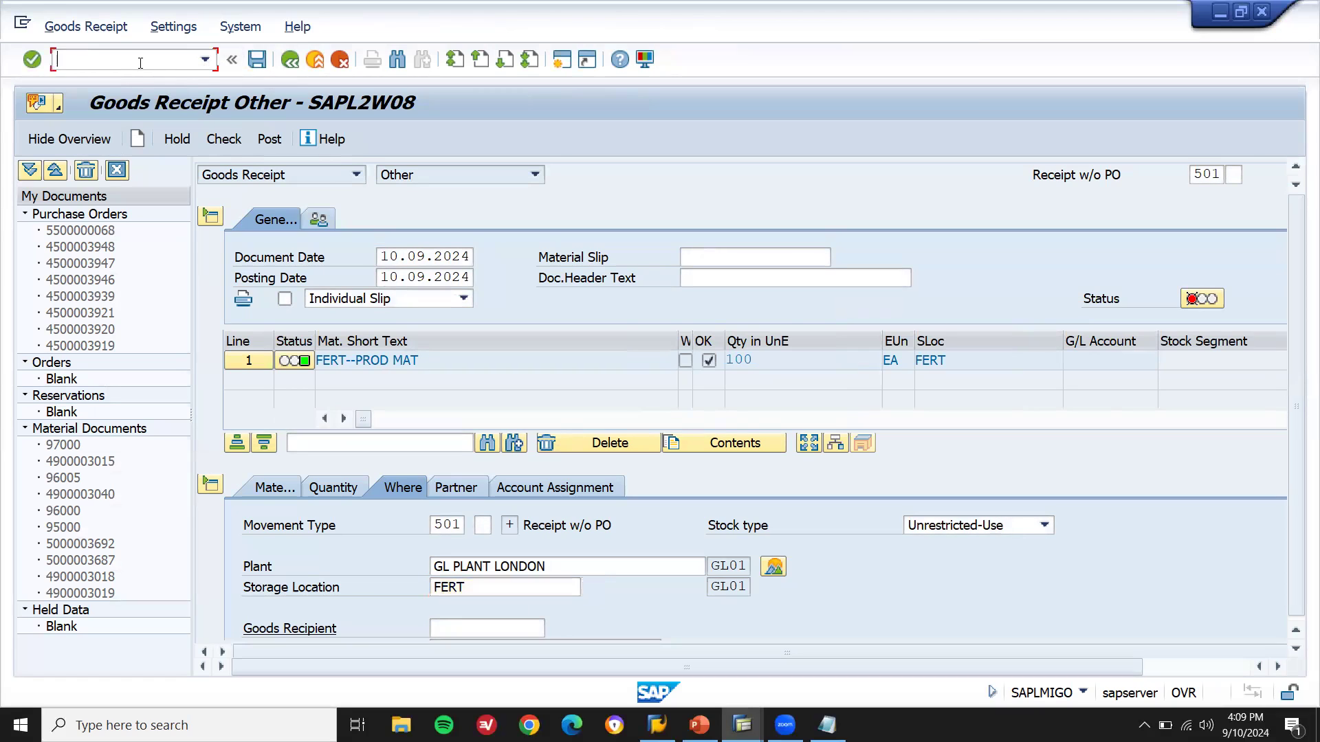
type("/NMIGO")
key("Return")
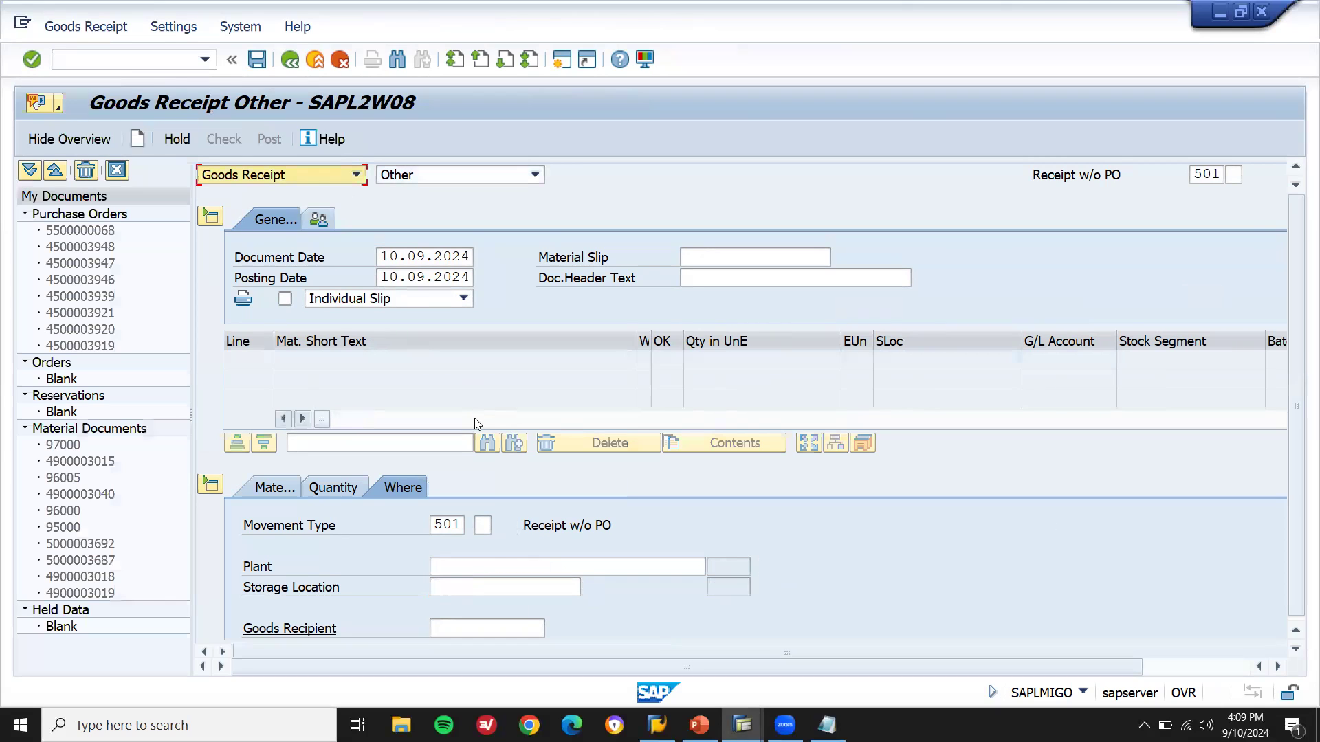
Step: Enter plant GL01, storage location GL01, quantity 100 and material 199204 in the new goods receipt
left_click(484, 566)
type("GL01")
key("Tab")
type("GL01")
left_click(352, 492)
type("100")
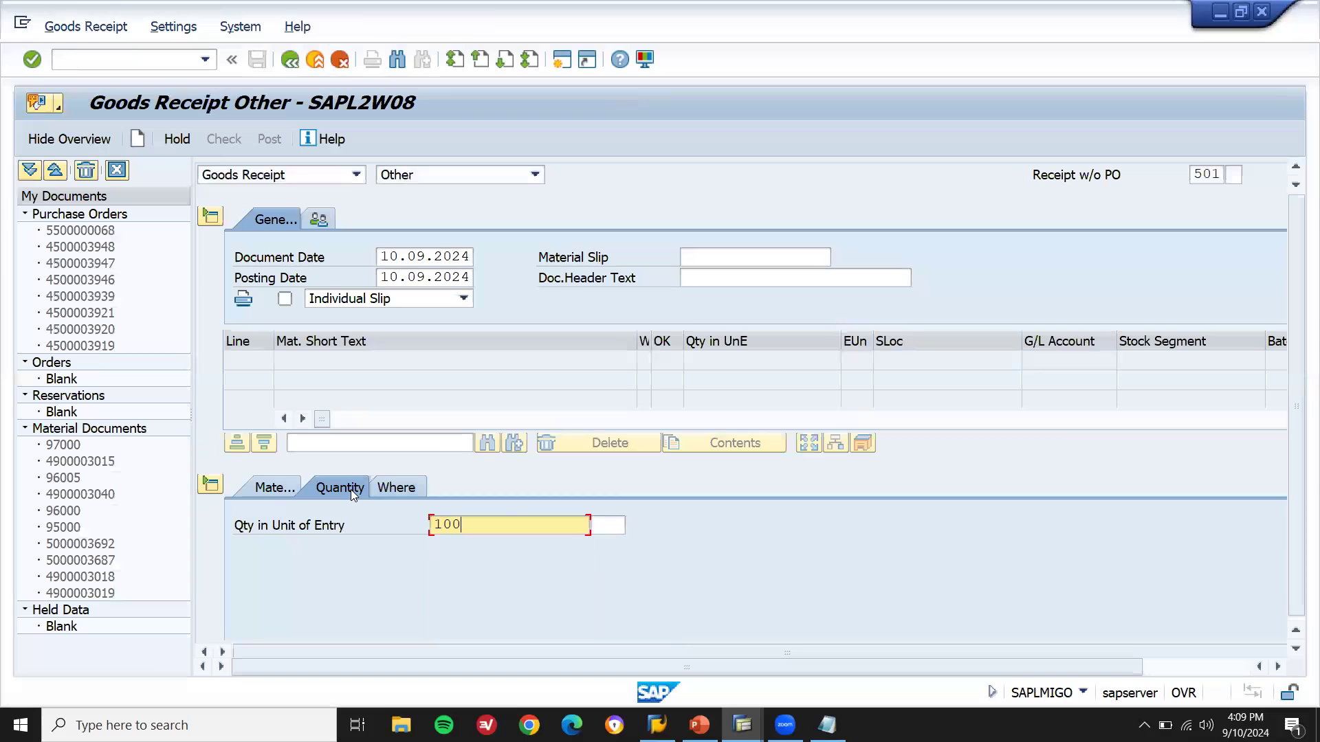
left_click(258, 492)
key("Down")
key("Down")
key("Return")
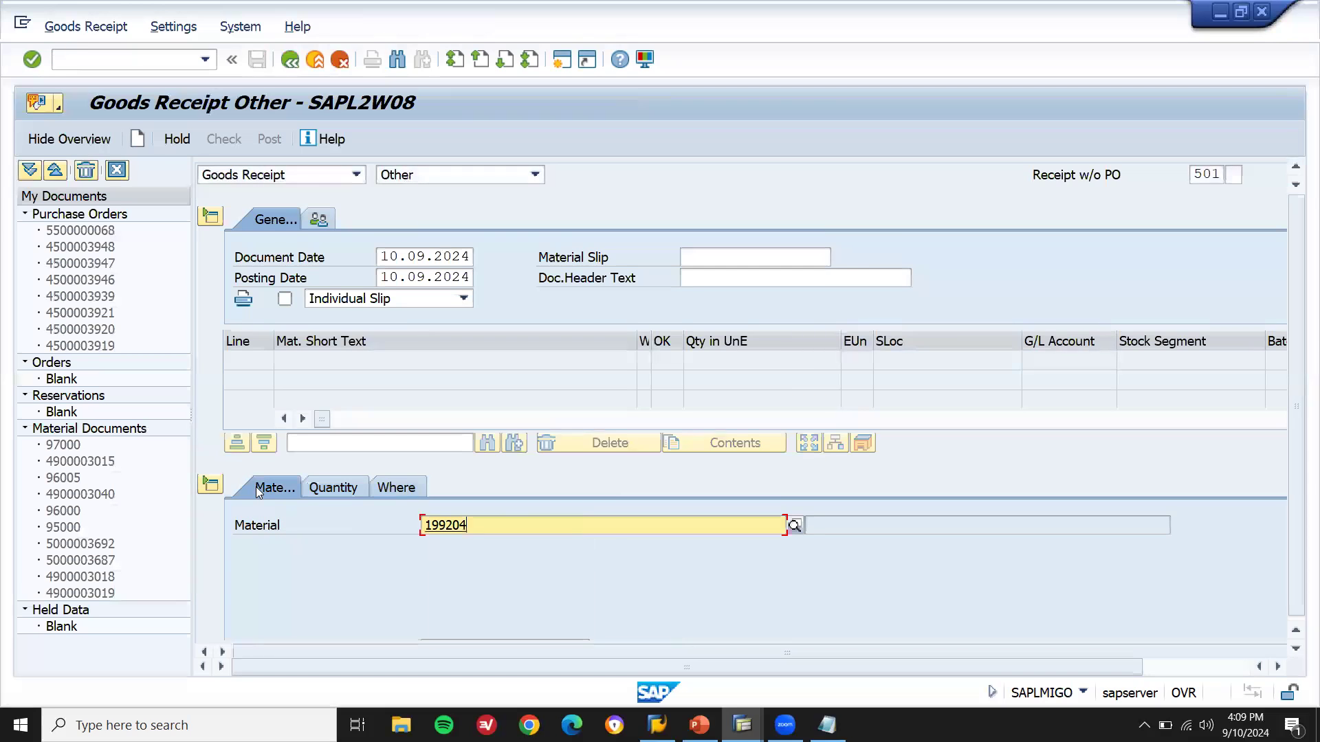
Step: Post the goods receipt for the entered material and display the posted material document
key("Return")
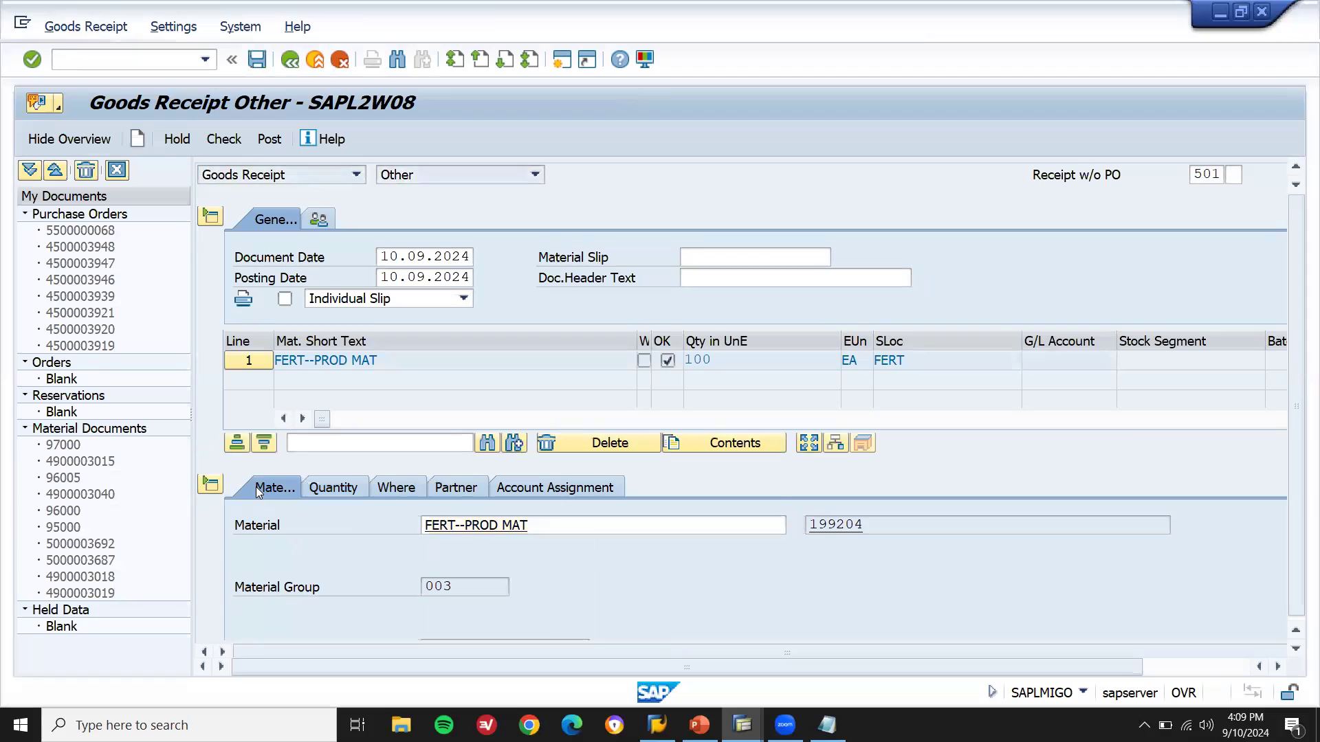
key("ctrl+s")
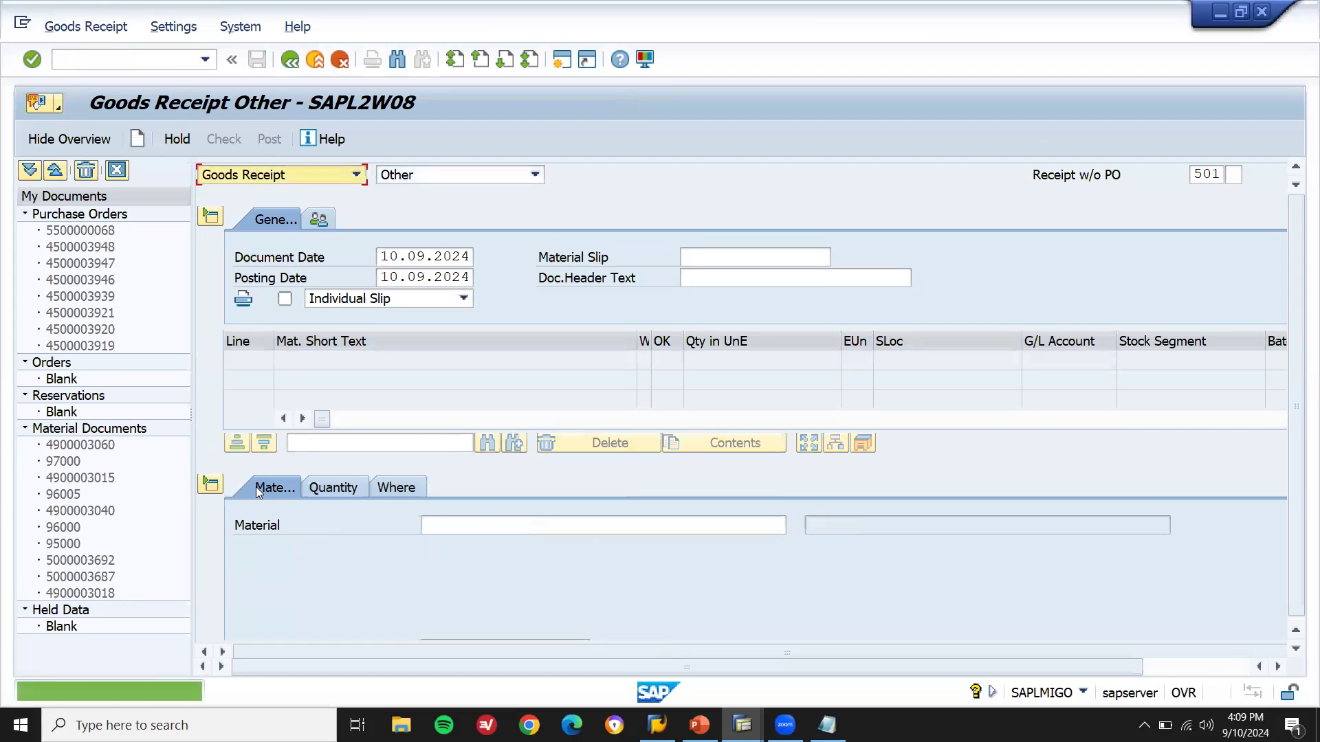
left_click(308, 170)
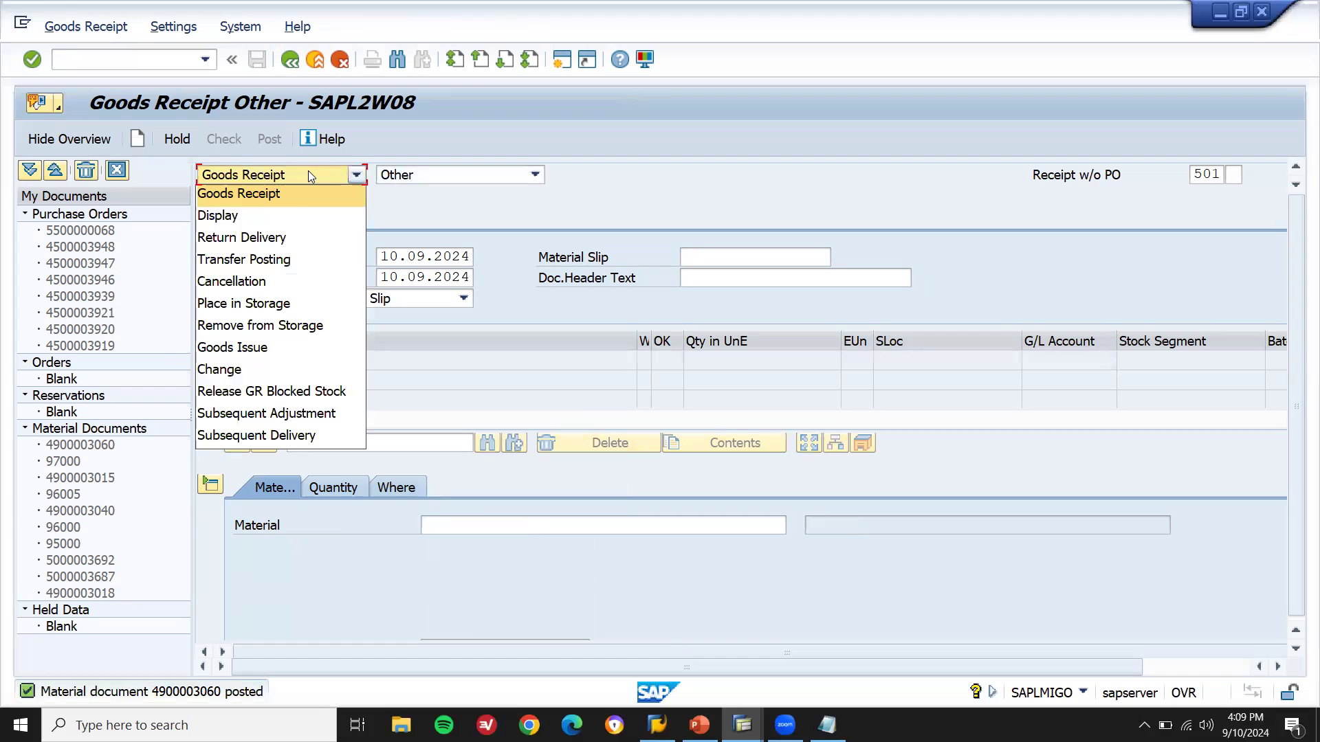
left_click(296, 214)
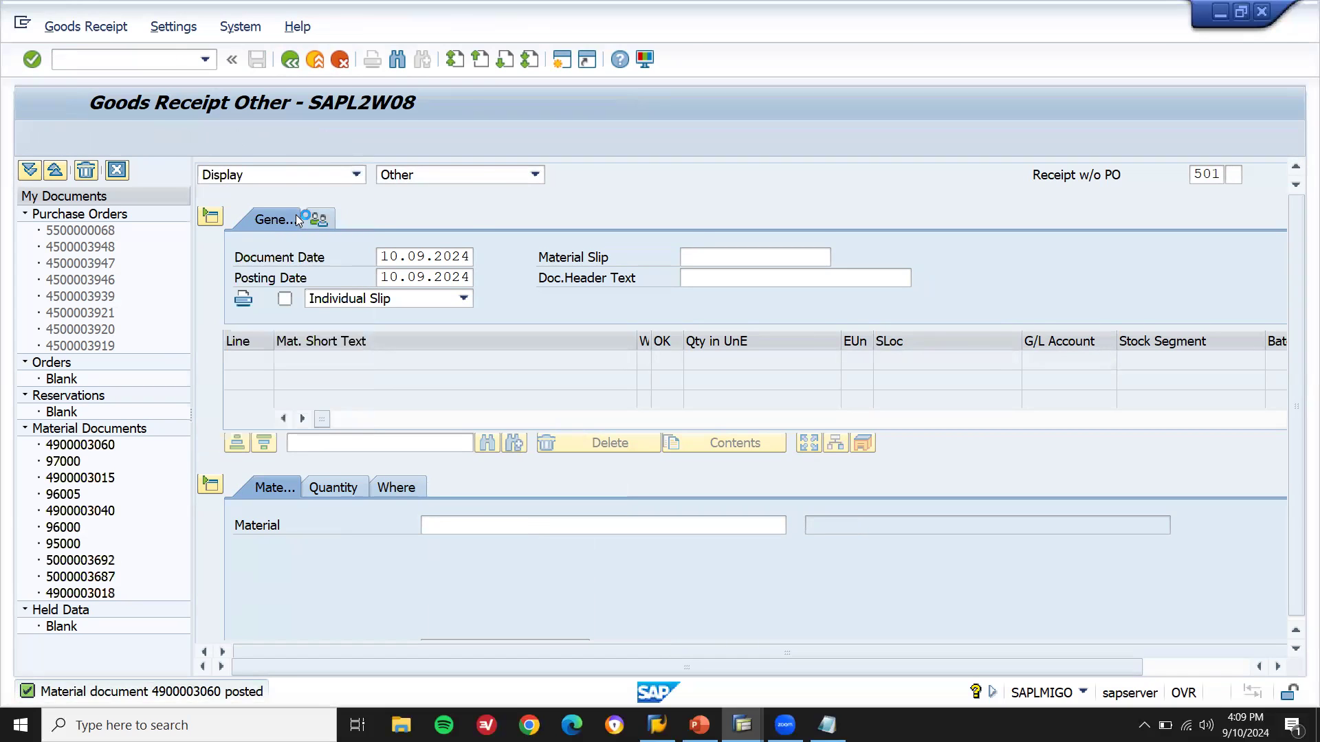
key("Return")
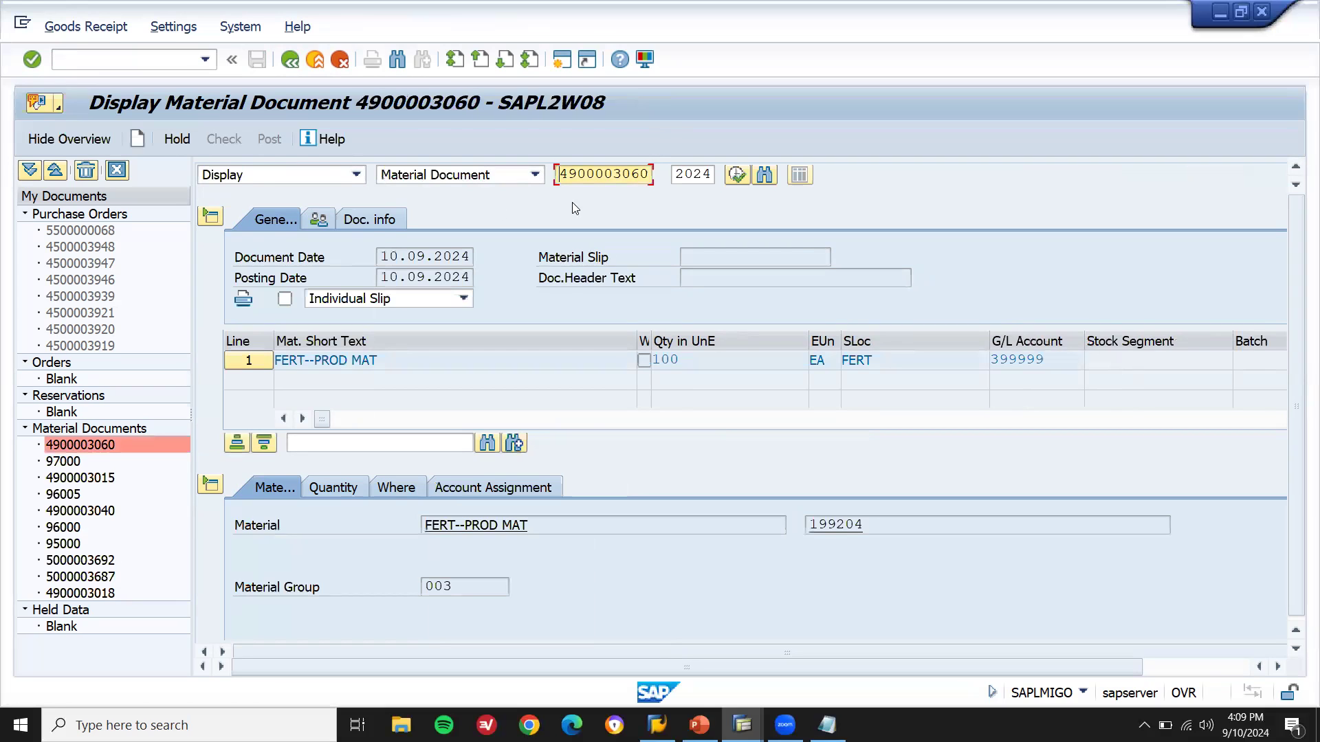
Step: Open the material document's accounting document and examine the G/L account and transaction key of the BSX line
left_click(384, 219)
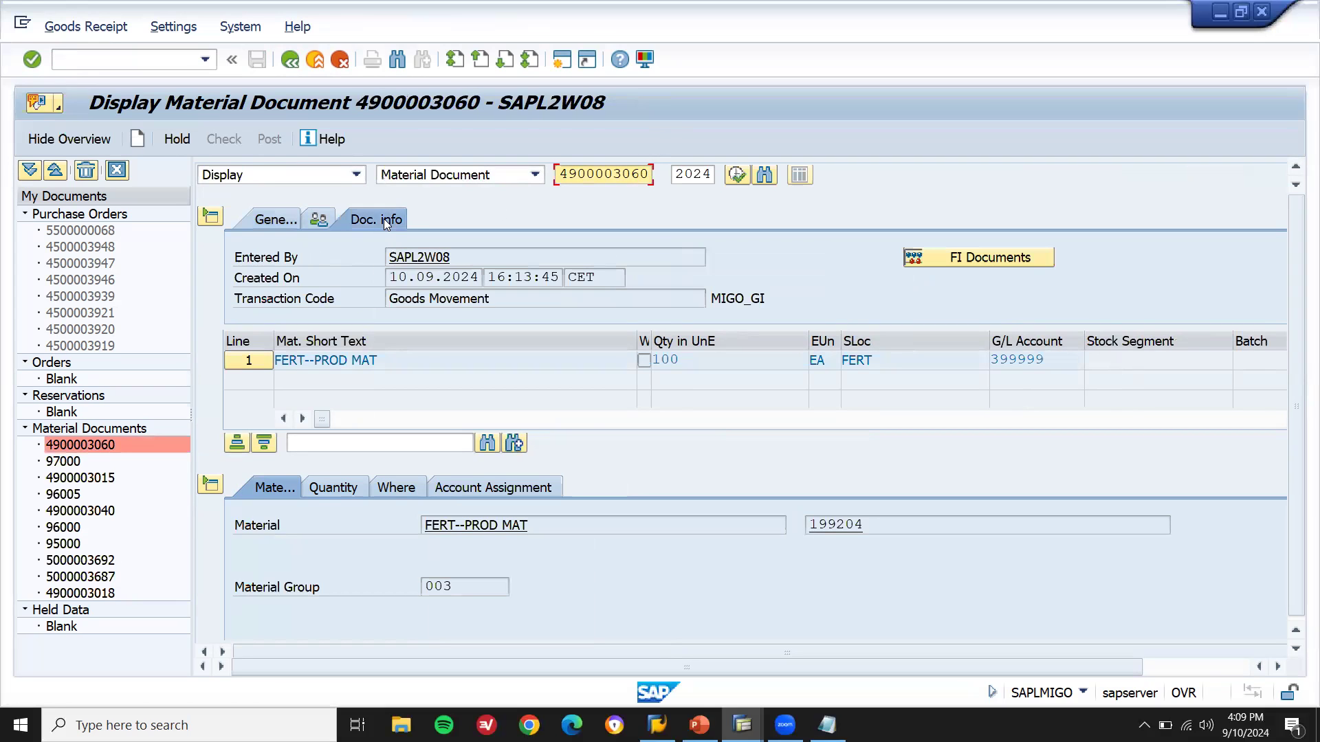
left_click(961, 257)
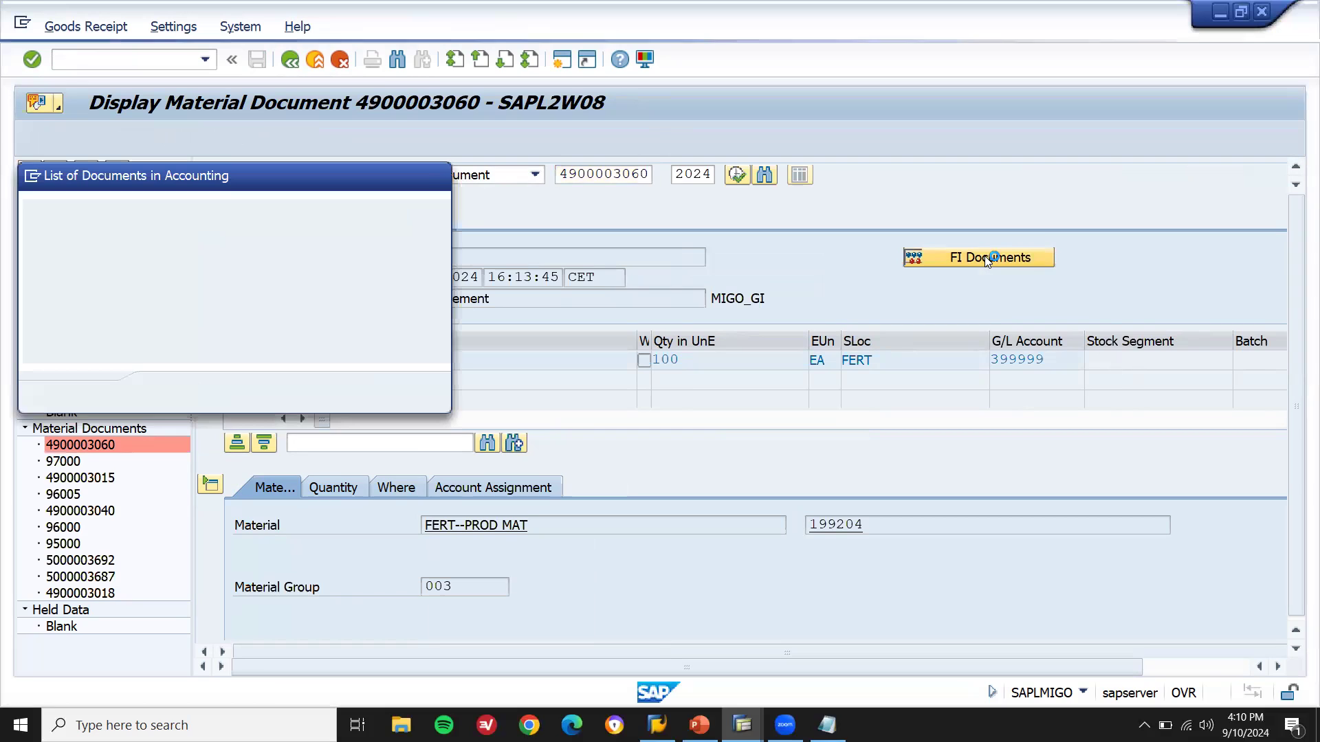
double_click(171, 271)
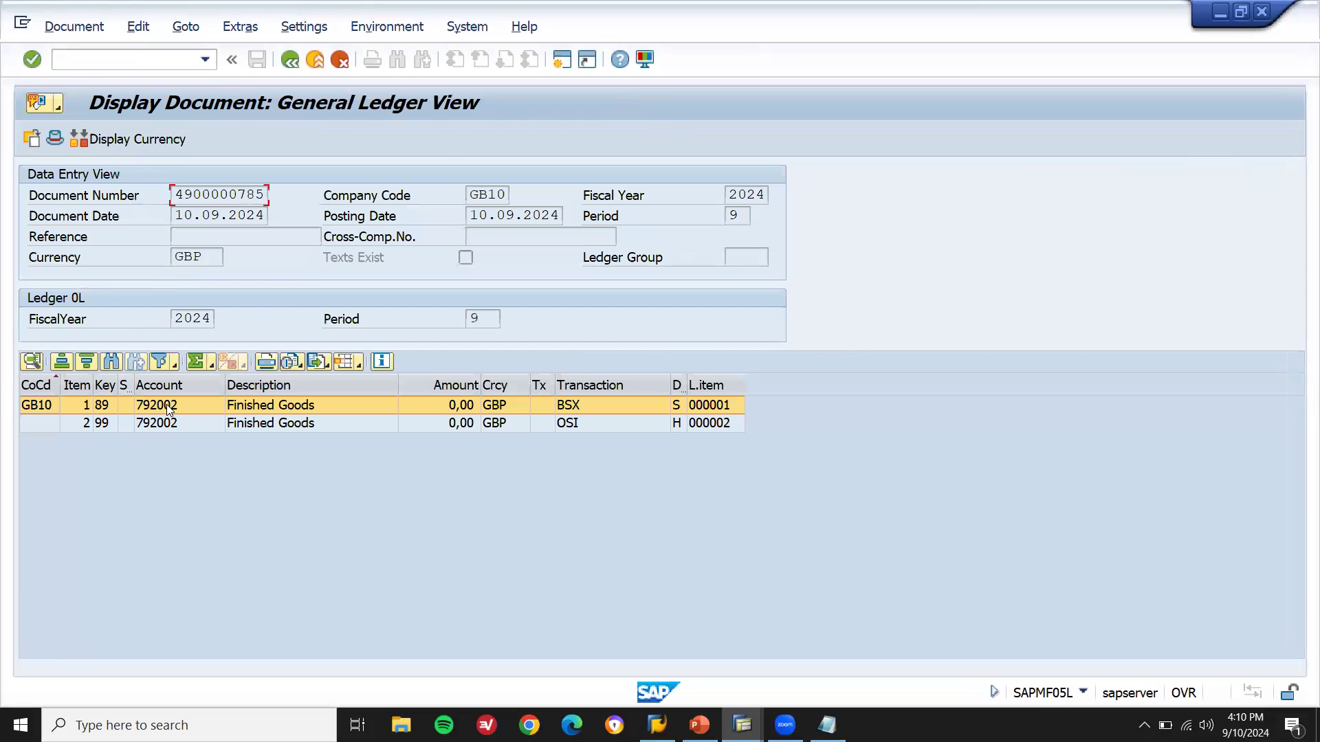
left_click(168, 409)
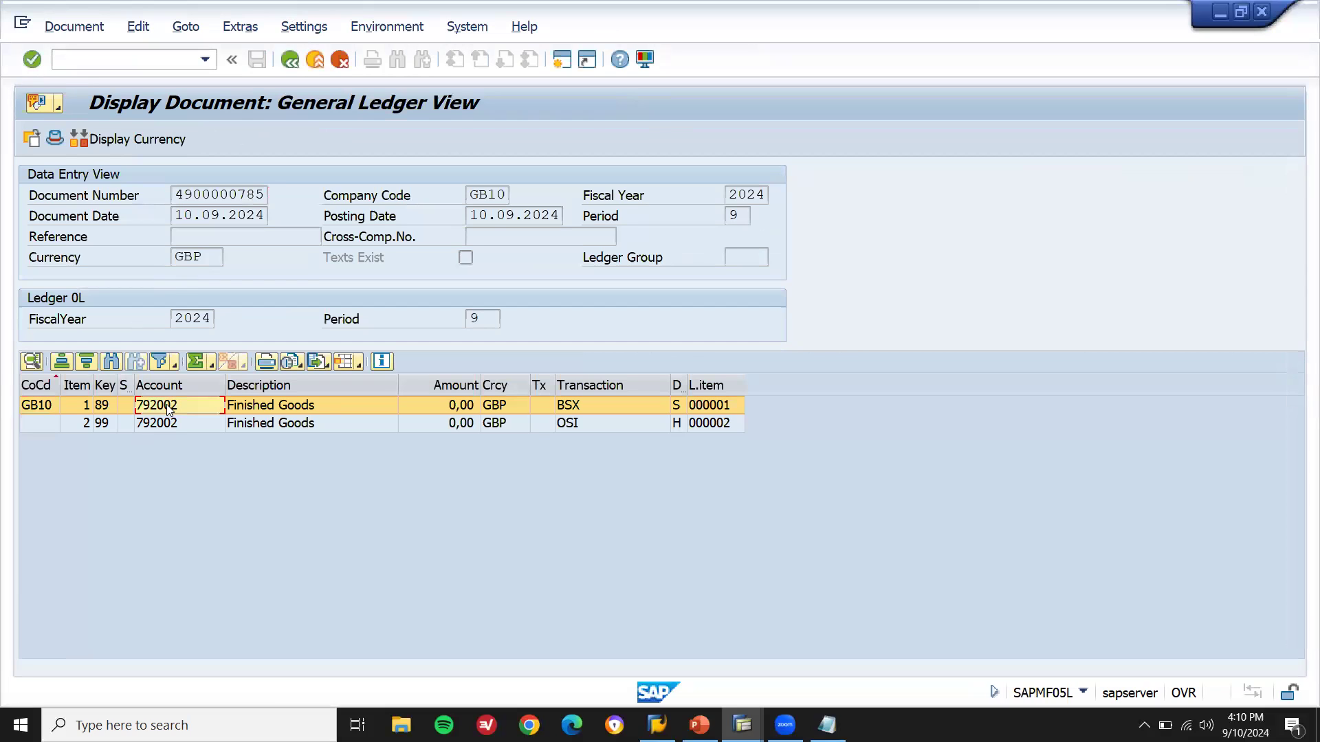
left_click(585, 412)
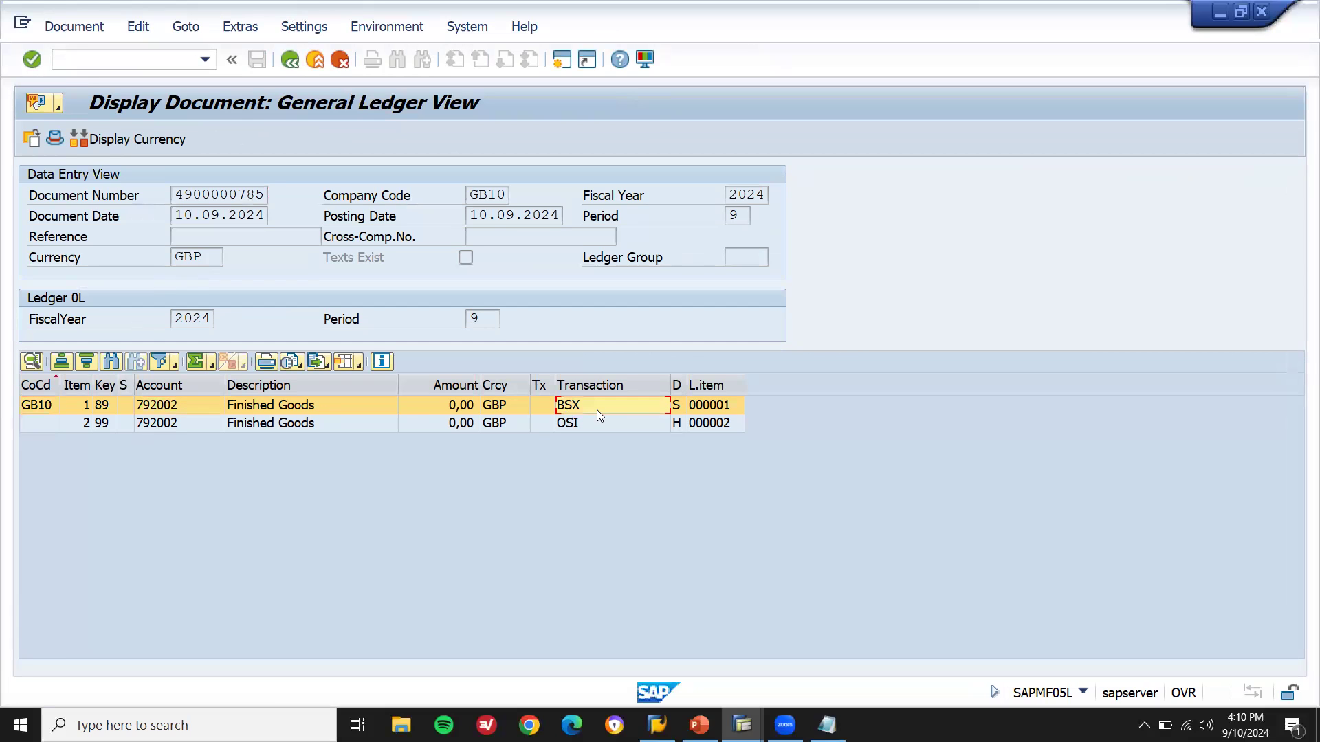
double_click(180, 411)
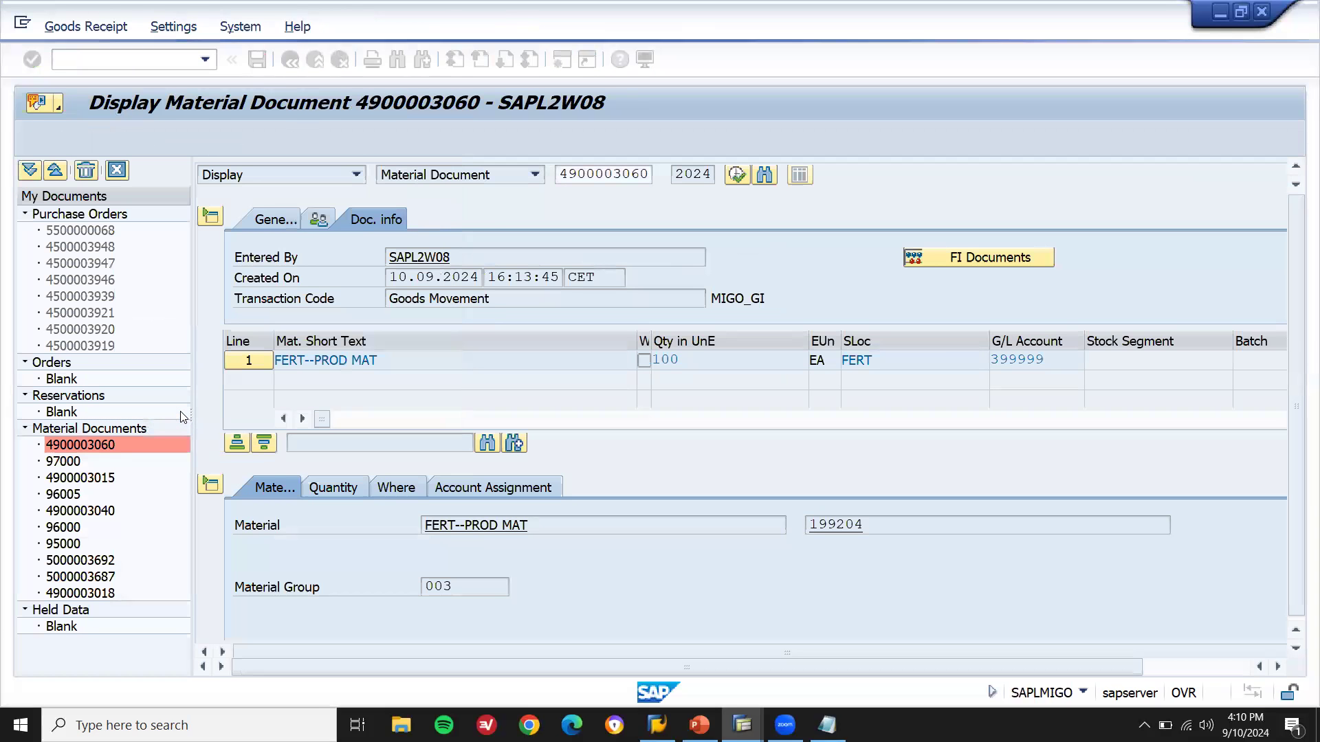
Step: Start creating a PR00 condition record with transaction VK11, using the key combination Customer/material with release status
left_click(106, 63)
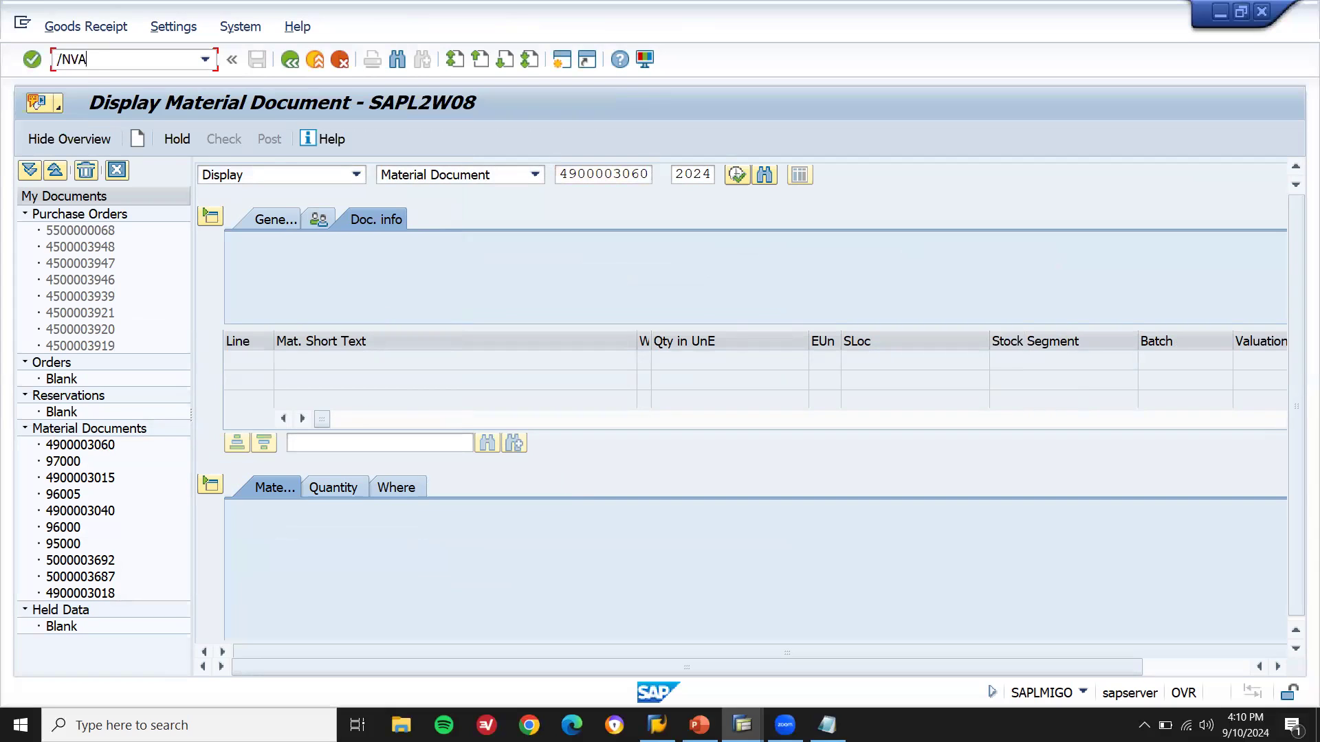
type("/N")
key("Return")
type("VK11")
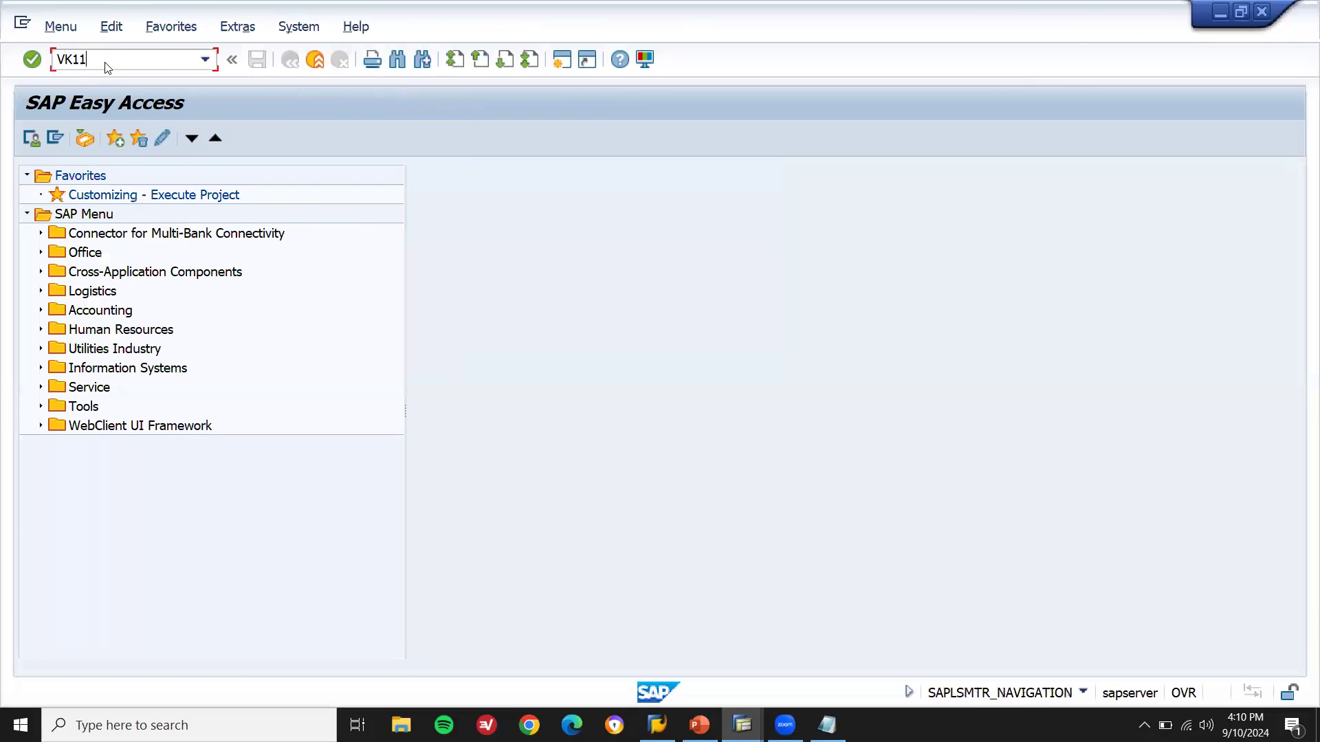
key("Return")
type("PR00")
key("Return")
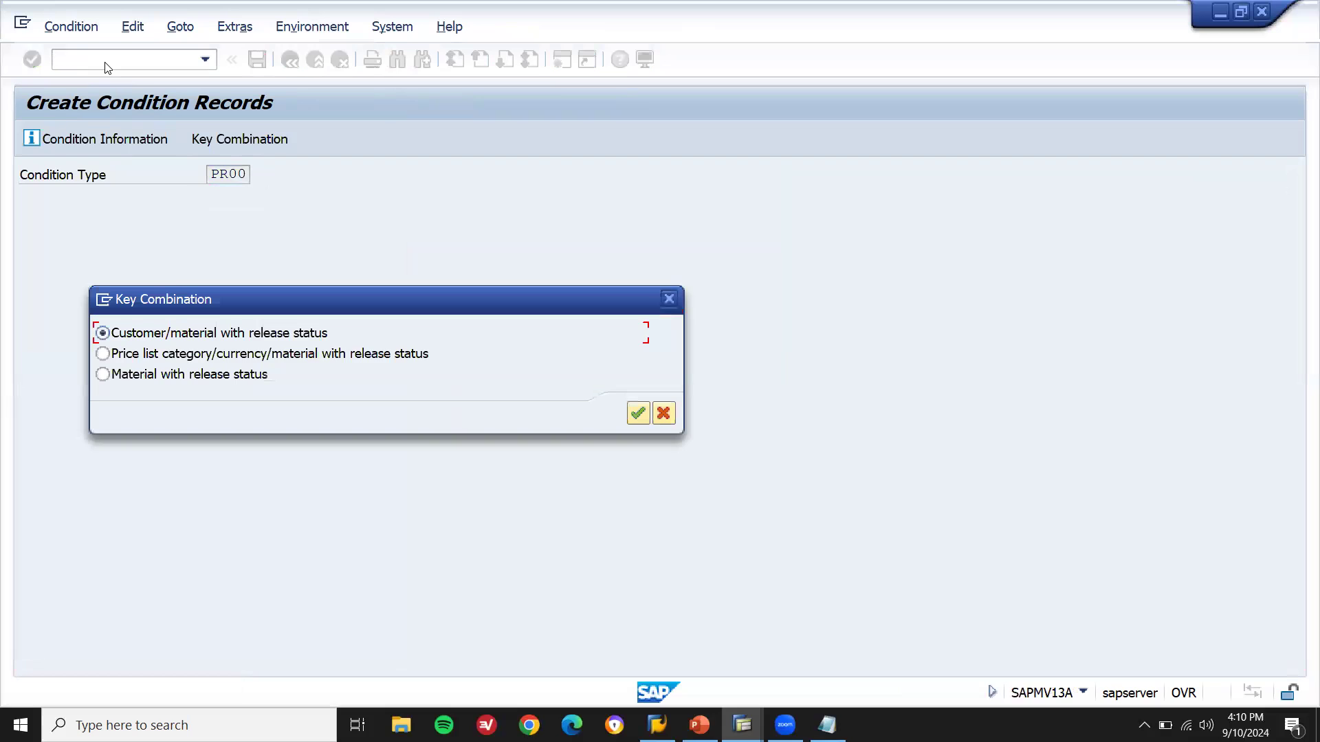
key("Return")
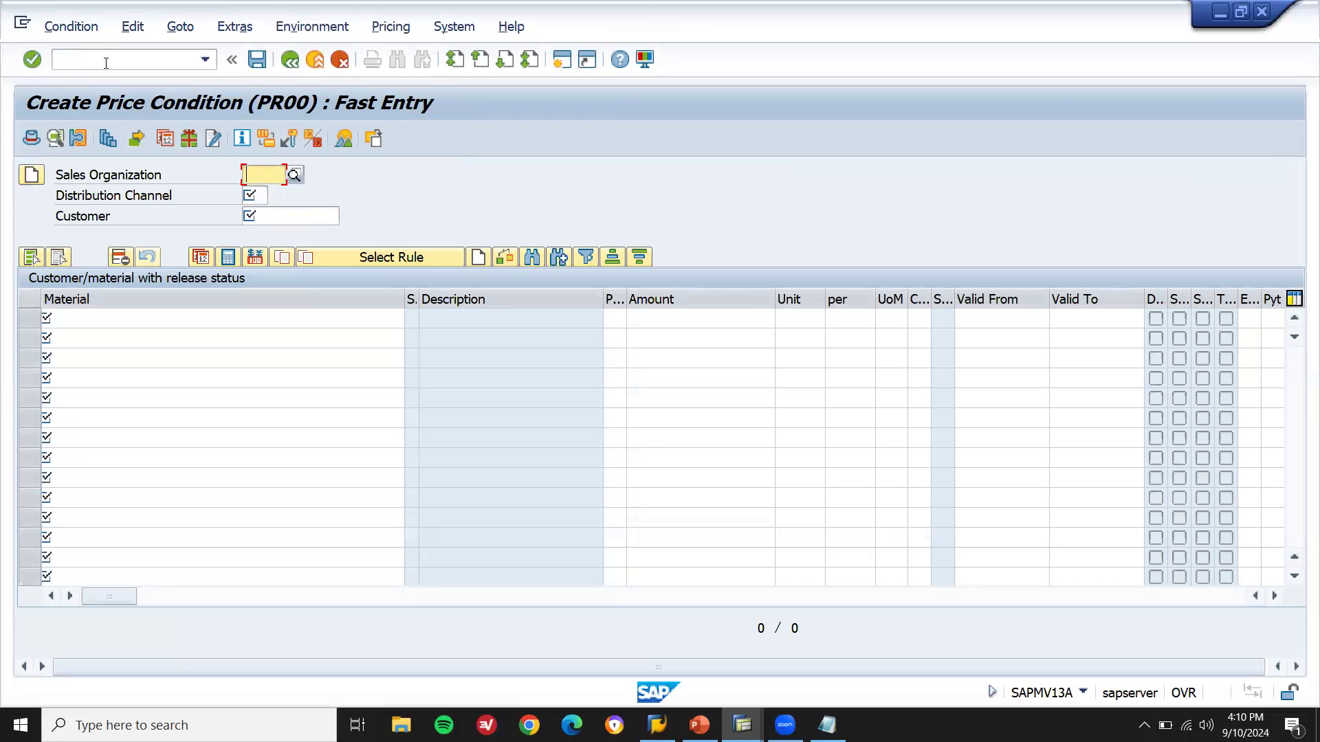
Step: Enter sales organization GL01, distribution channel G6 and the customer number for the price condition
type("GL01")
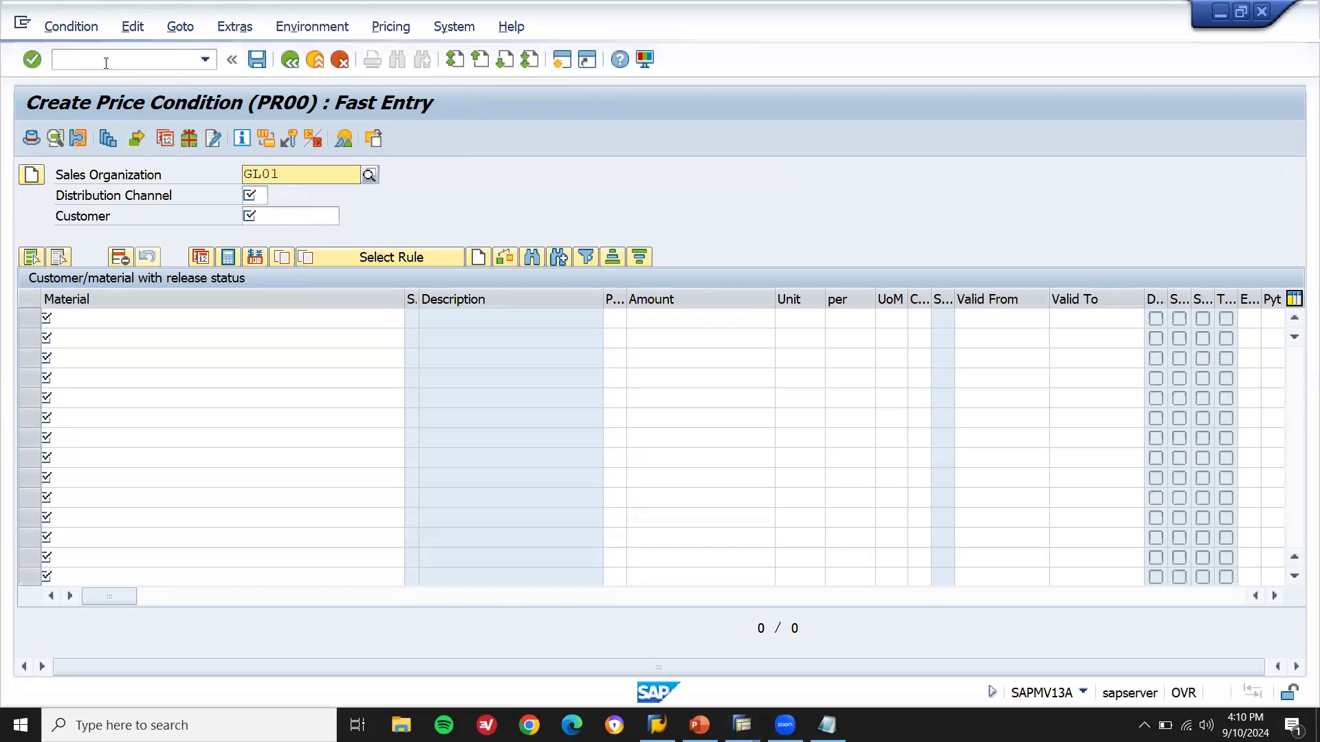
key("Escape")
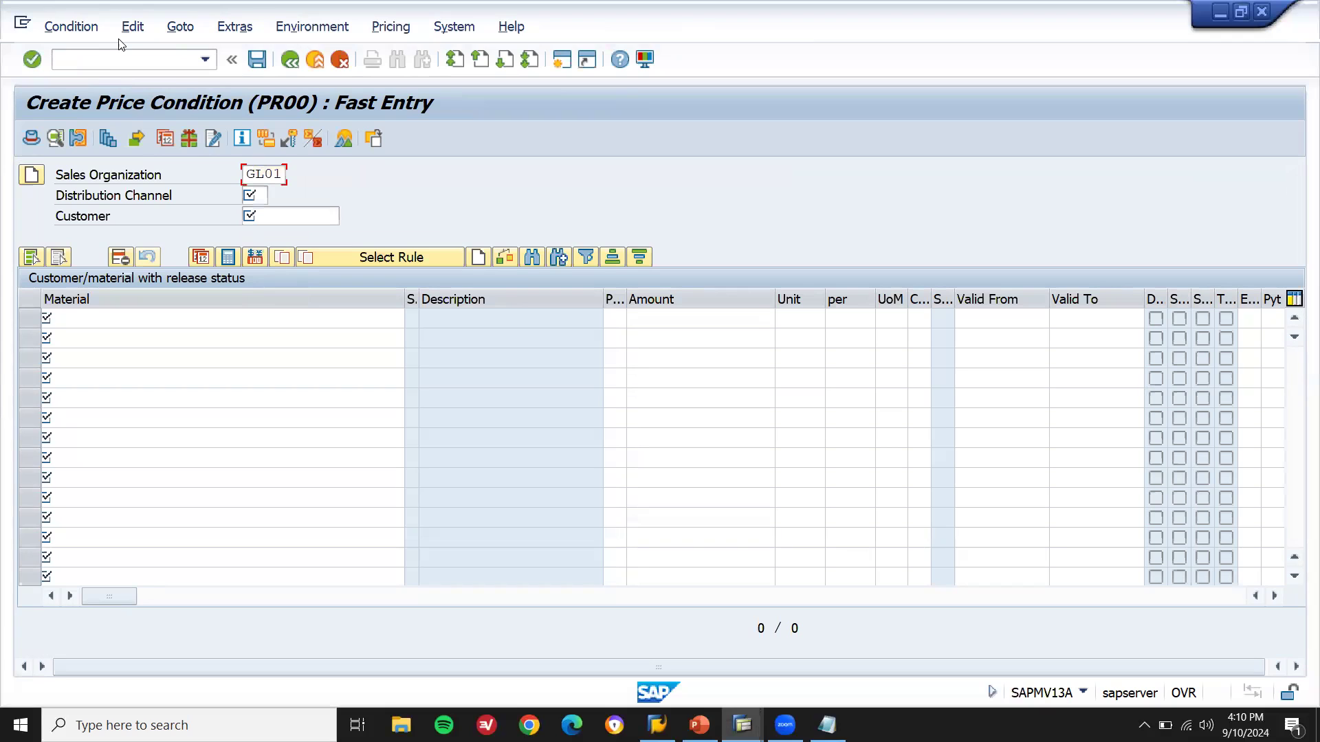
left_click(260, 197)
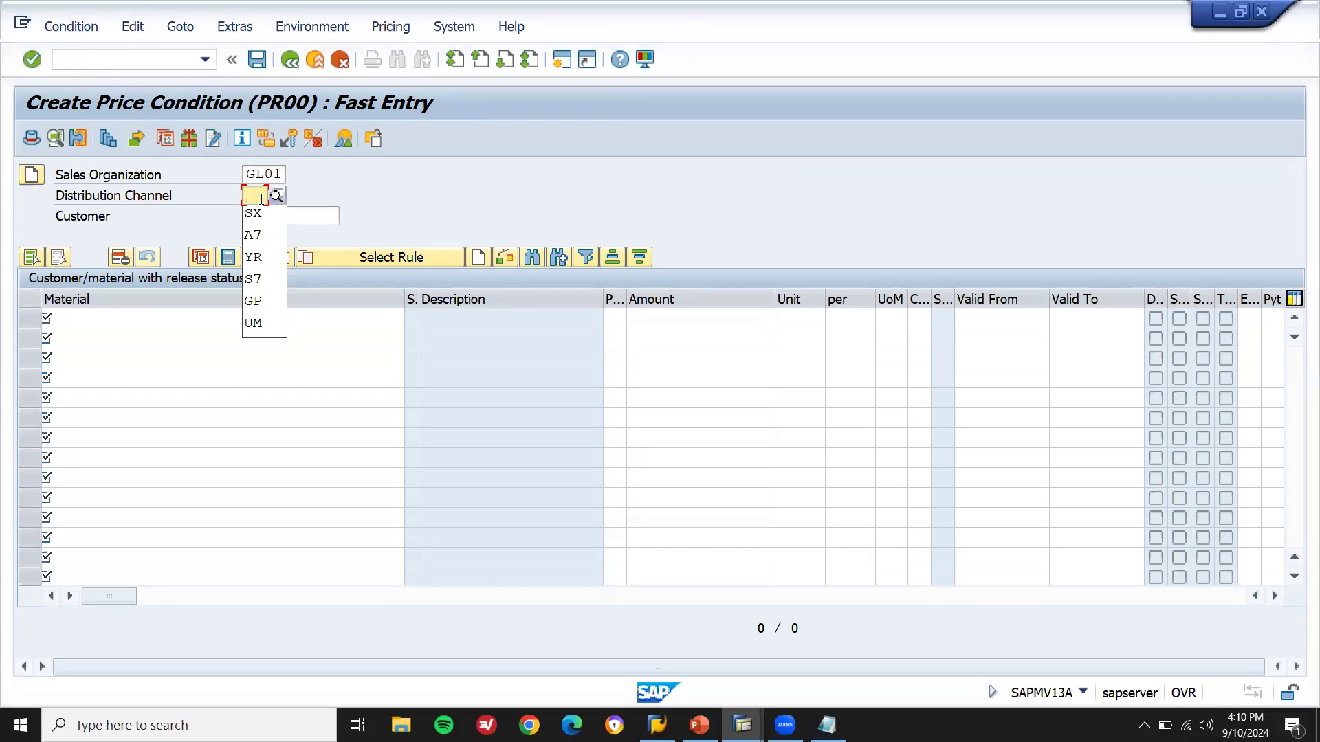
type("GG")
key("Tab")
key("Down")
key("Down")
key("Return")
key("Return")
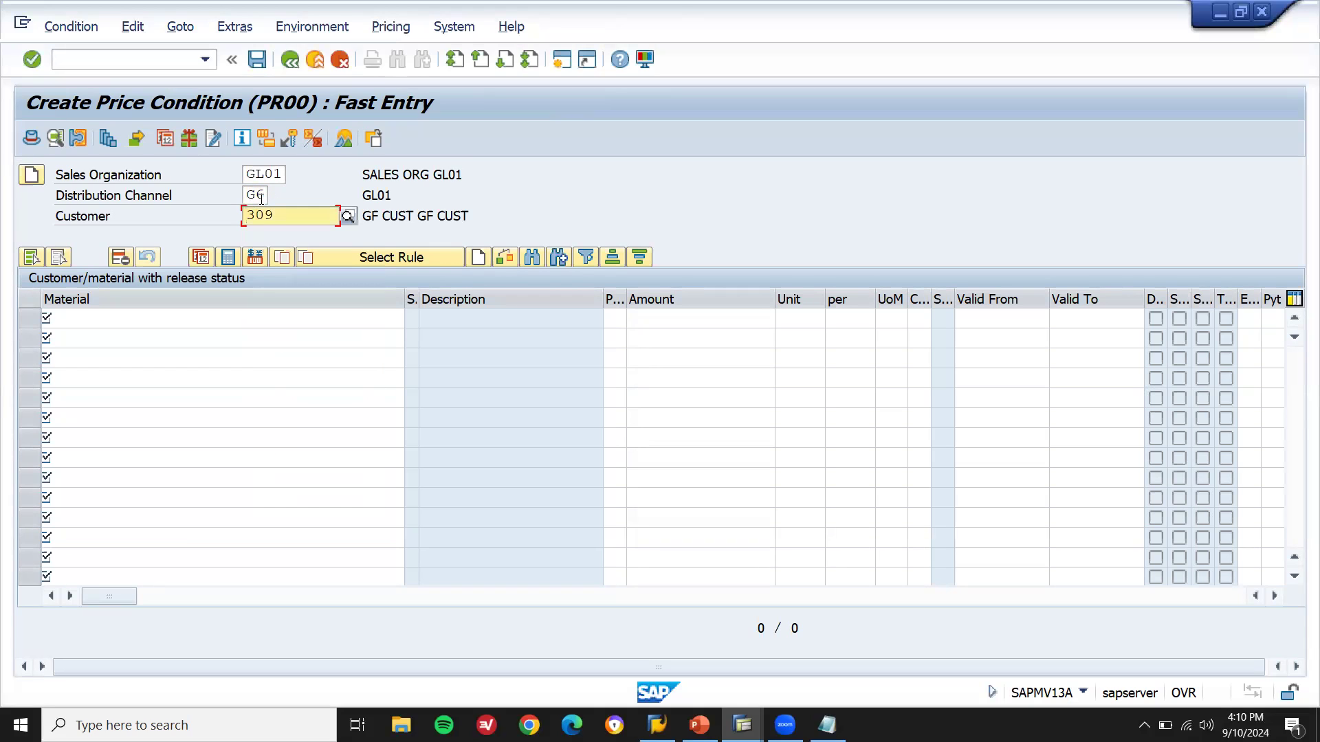
Step: Add material 199204 with an amount of 1500 to the price condition, save the record and leave the transaction
left_click(171, 318)
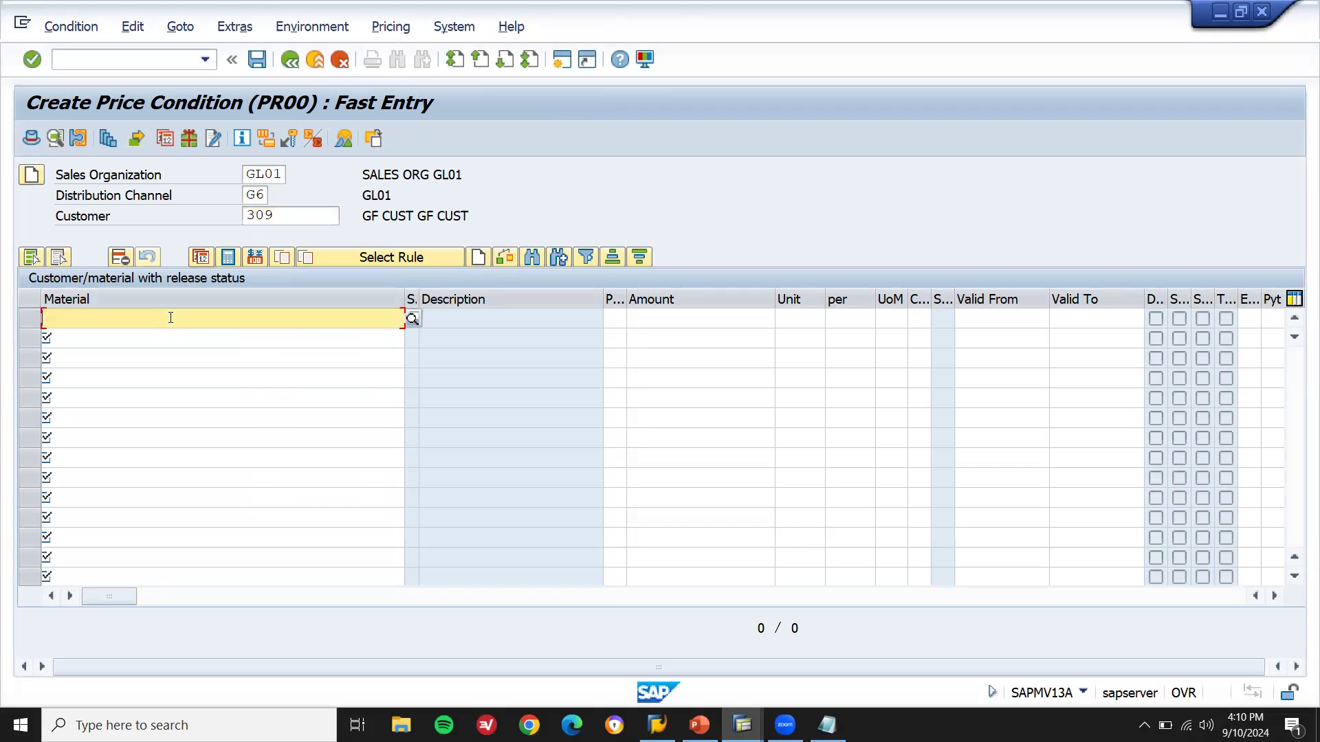
key("shift+F3")
type("199204")
left_click(695, 314)
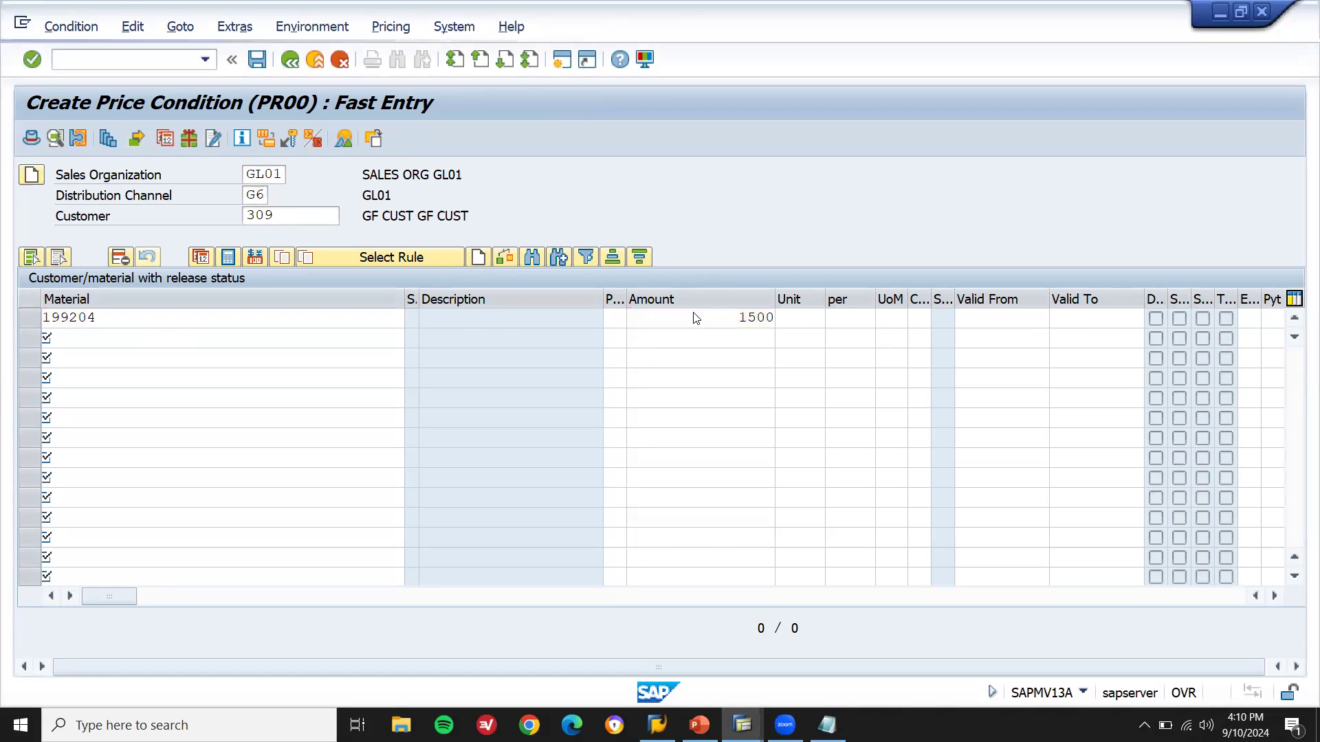
key("Return")
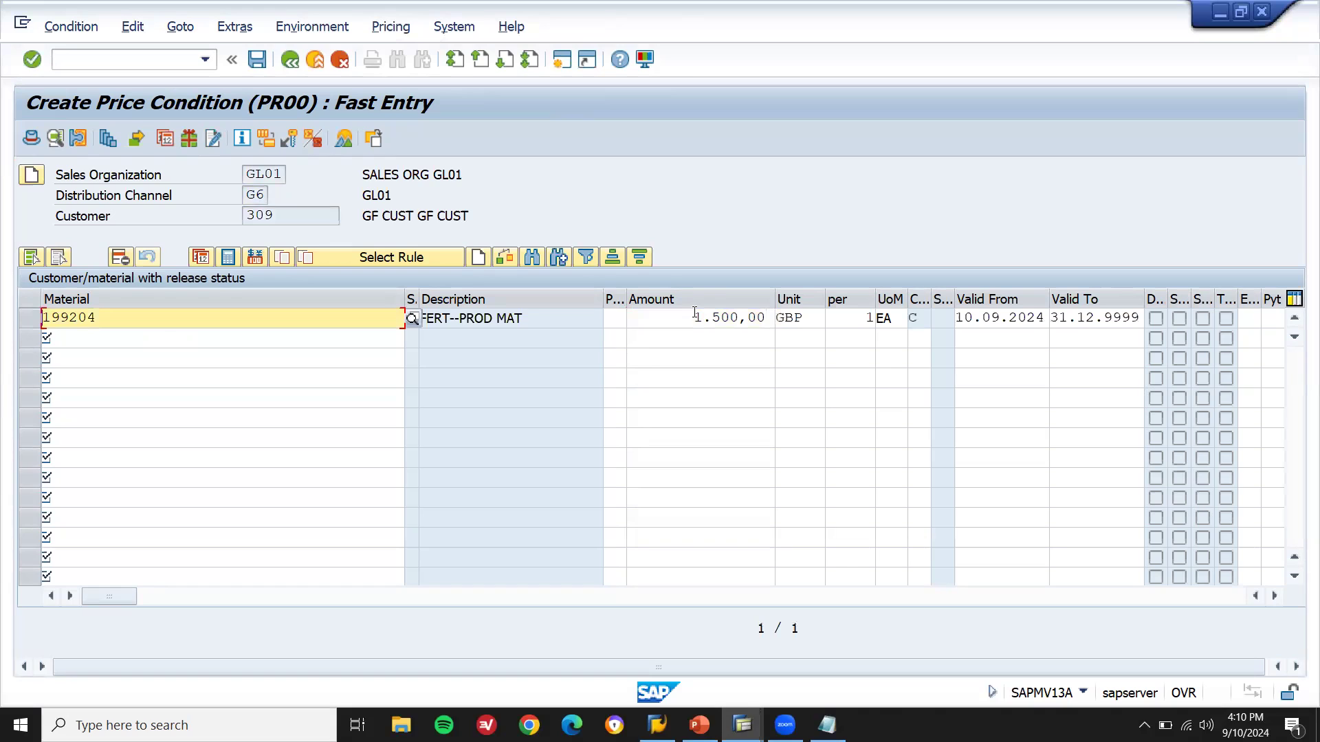
left_click(694, 315)
key("ctrl+s")
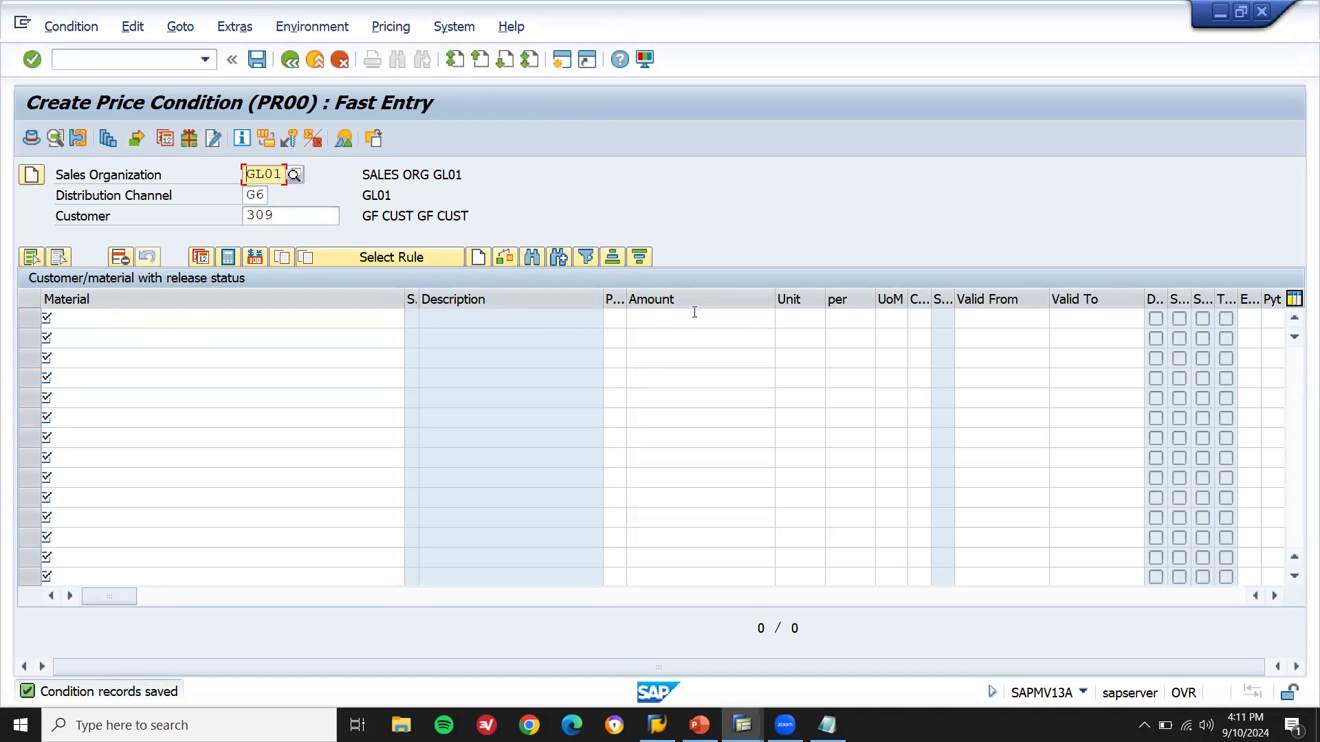
key("shift+F3")
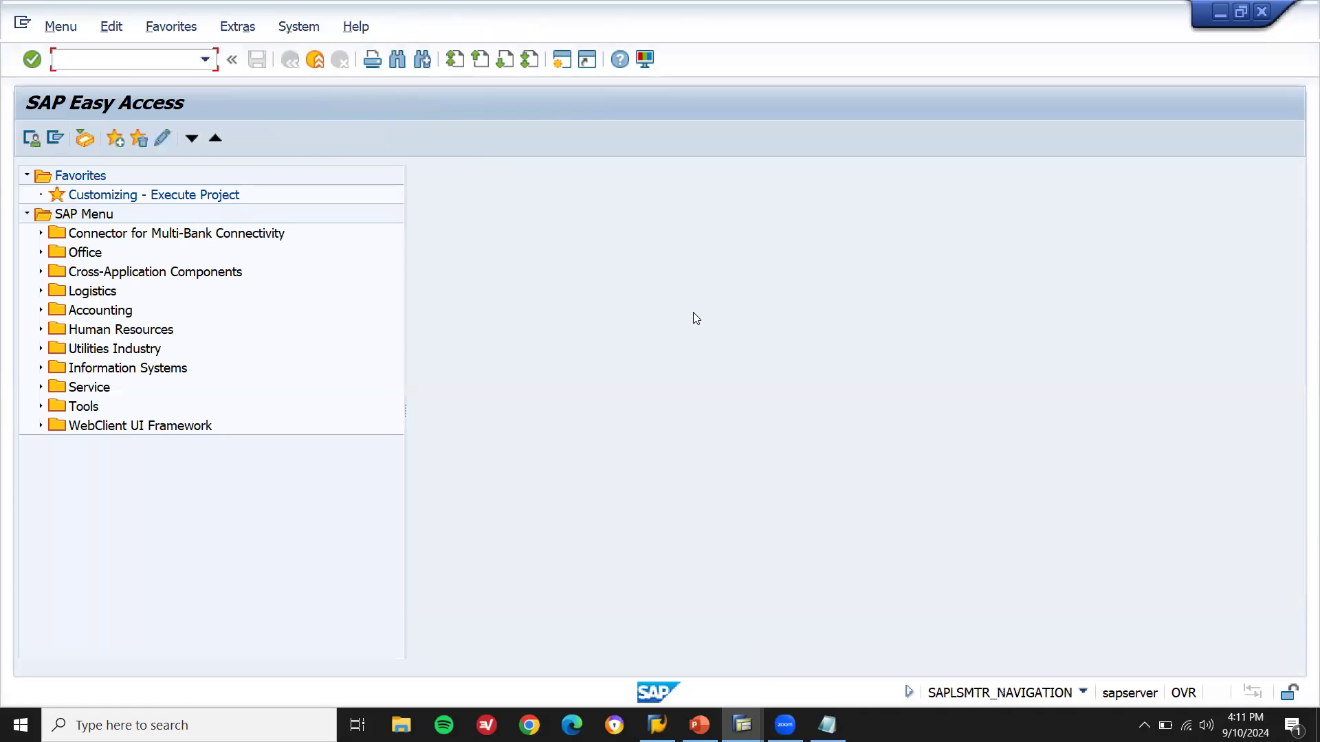
Step: Start a sales order of type OR for sales organization GL01, distribution channel G6 and division G6
key("Return")
type("OR")
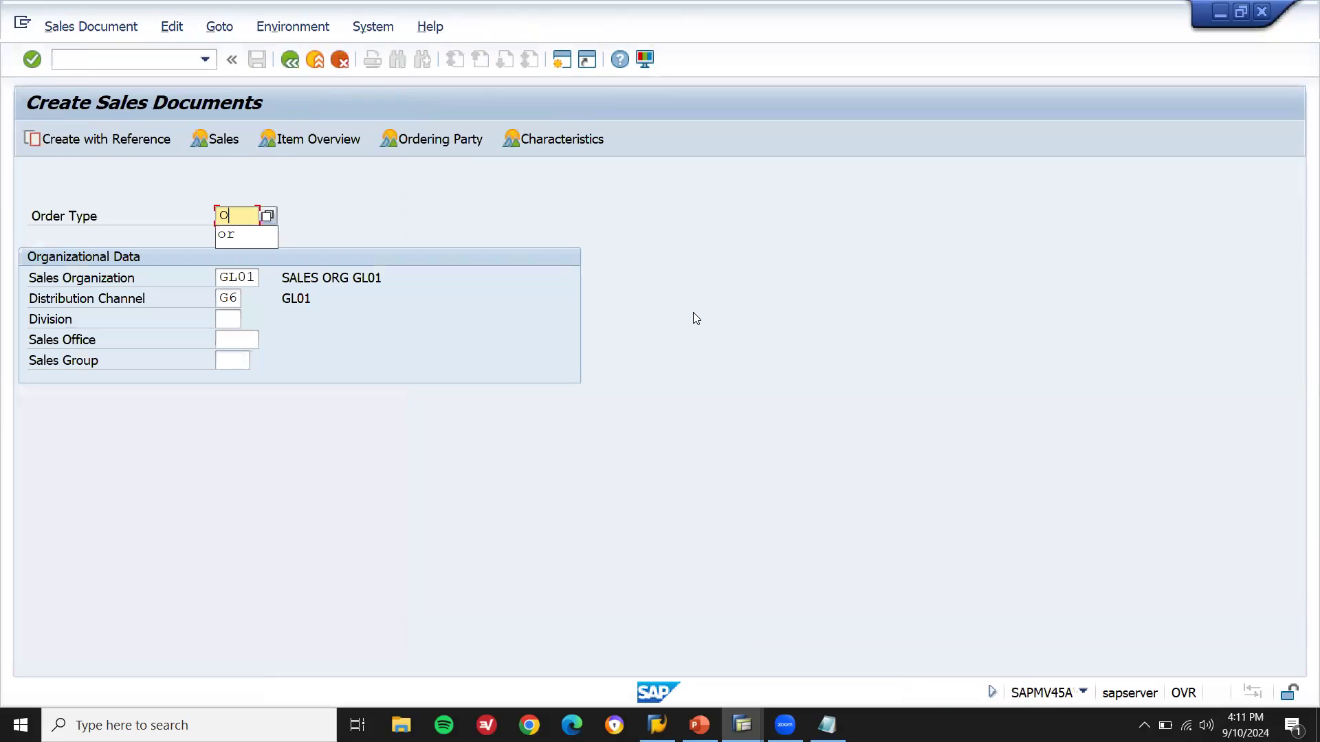
left_click(237, 320)
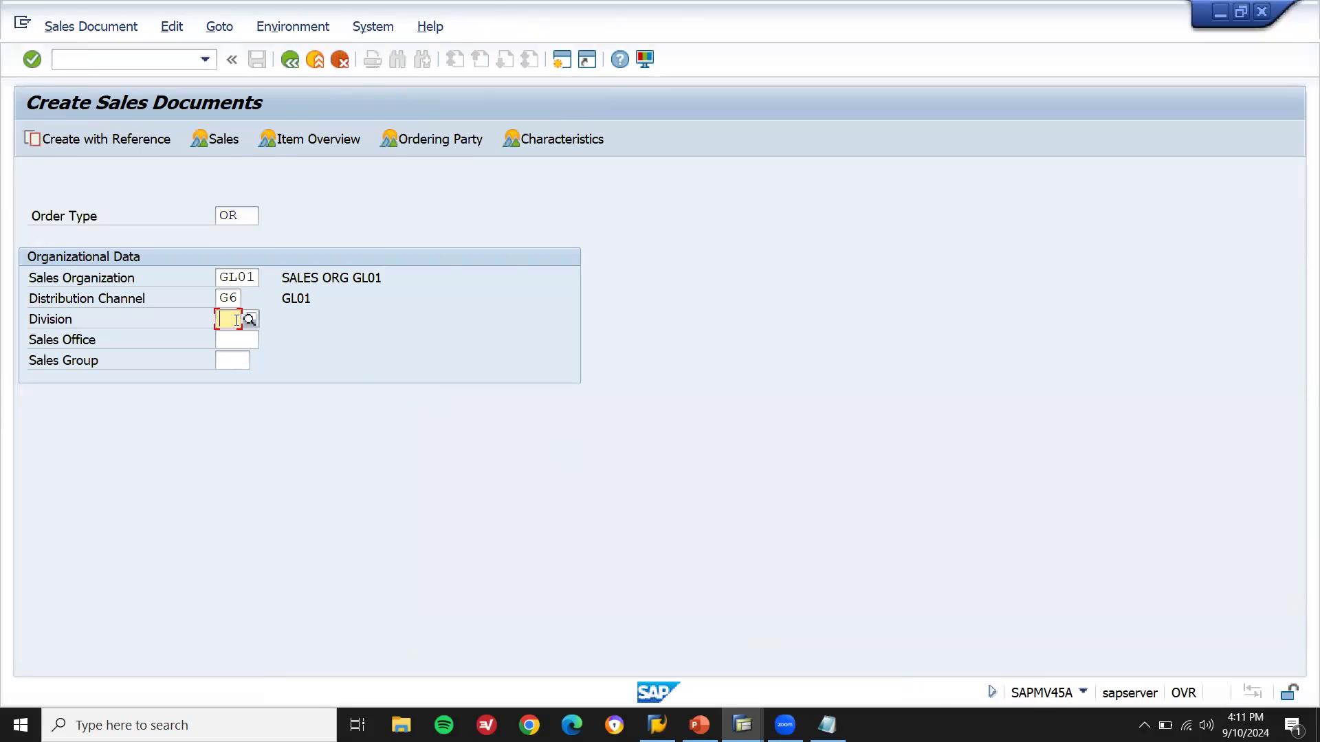
type("G6")
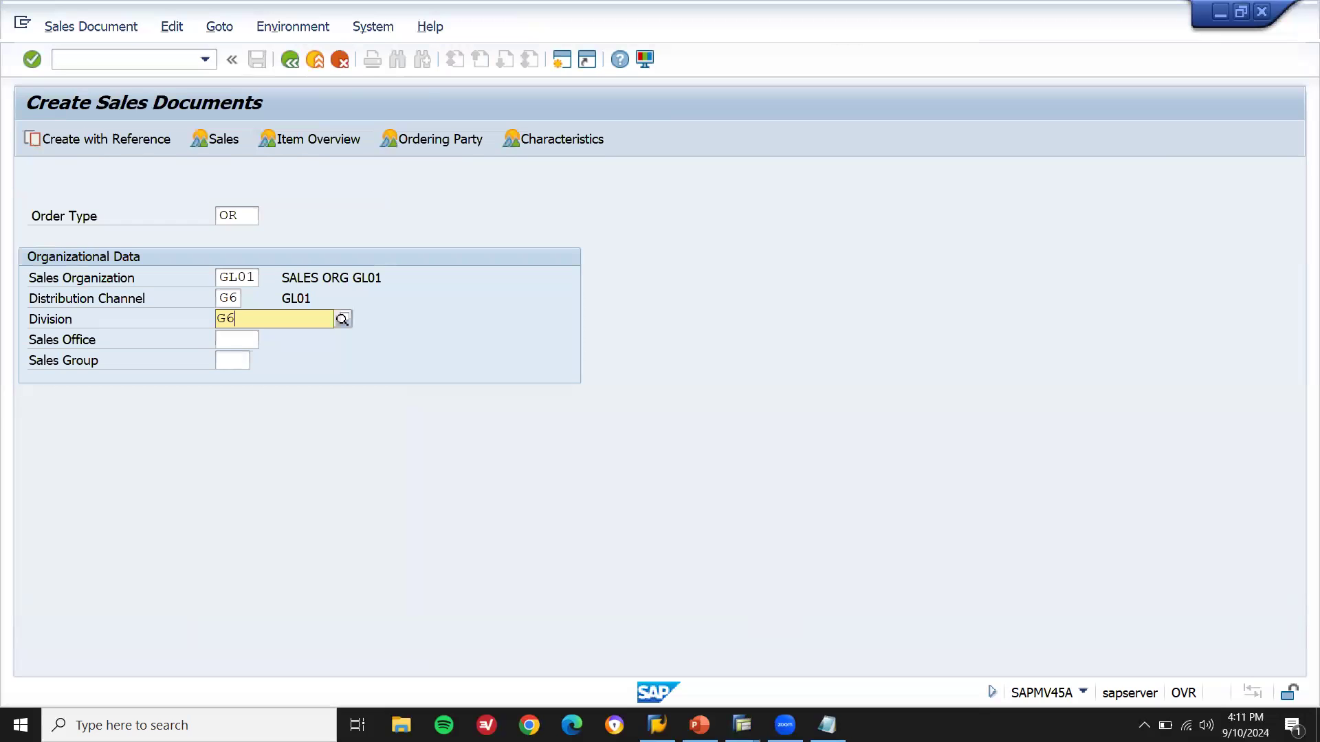
key("Return")
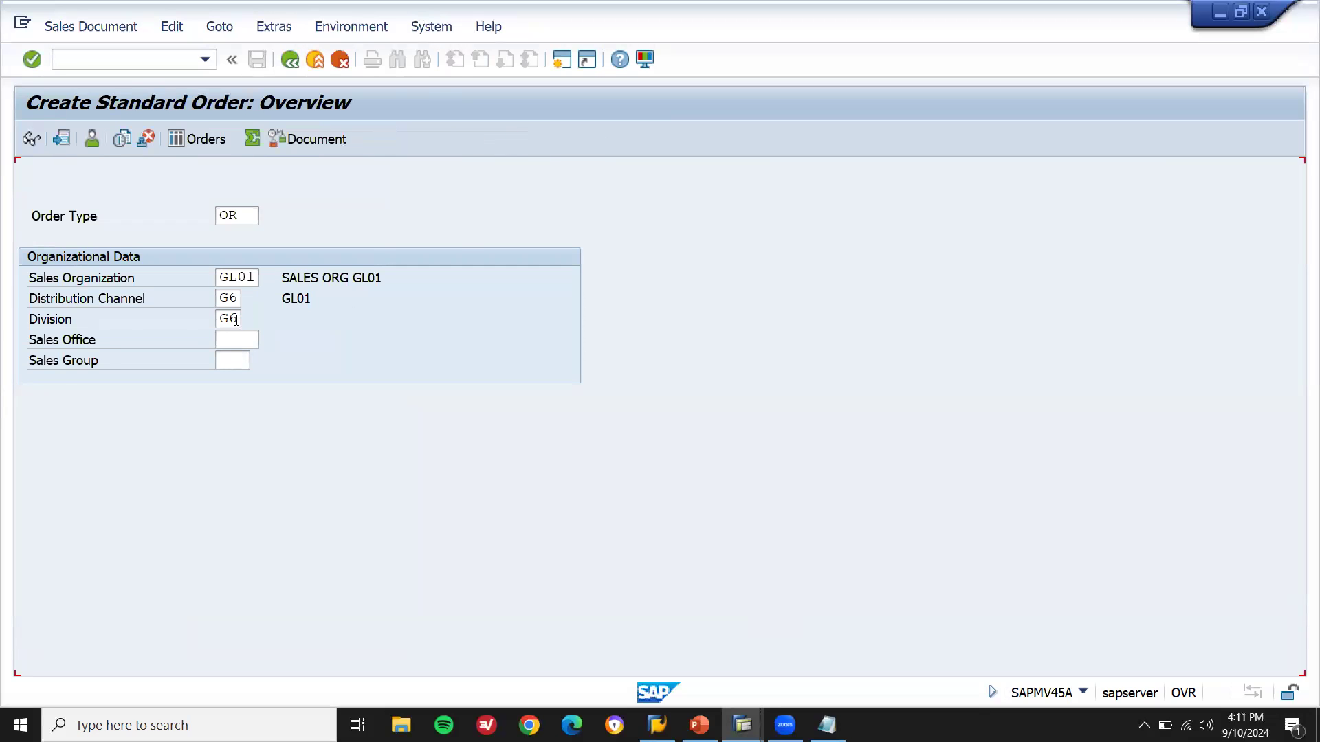
Step: Fill in the sold-to party number and customer reference JIT in the standard order and confirm the header data
key("Down")
key("Return")
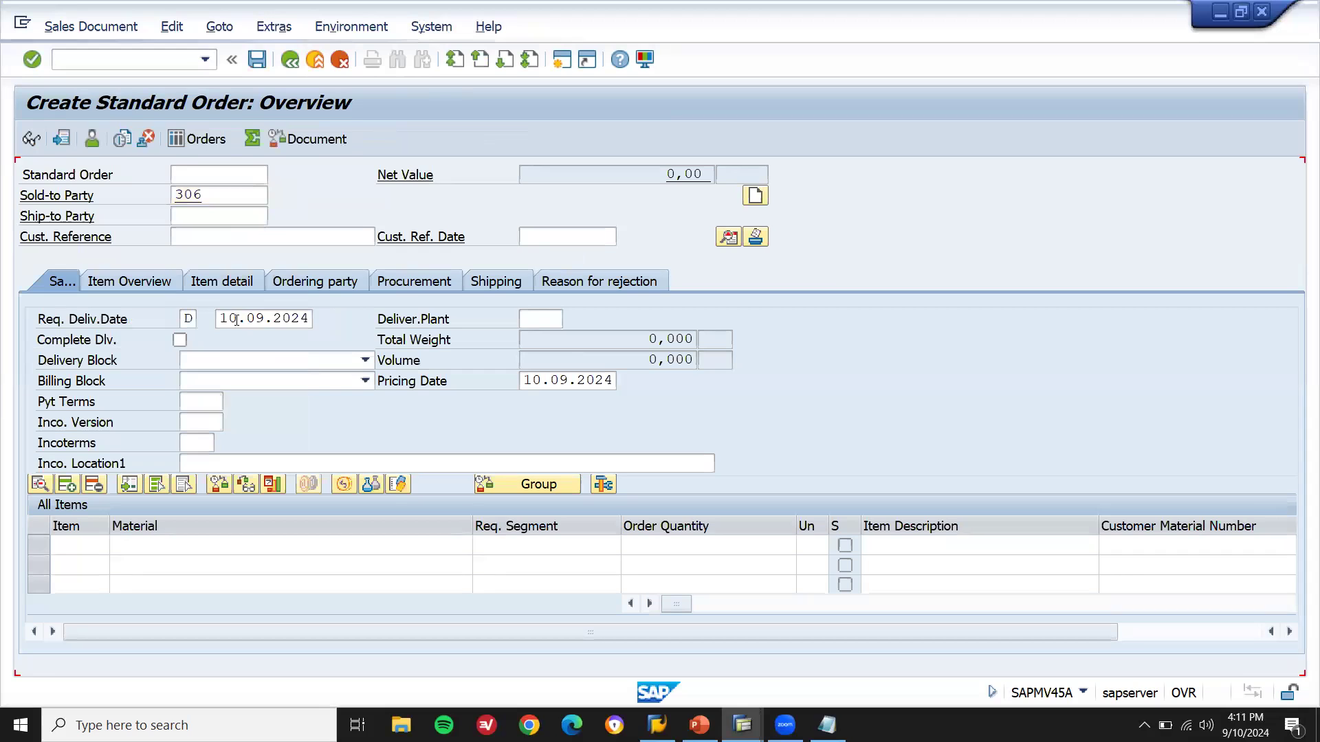
key("Return")
key("Down")
key("Return")
key("Return")
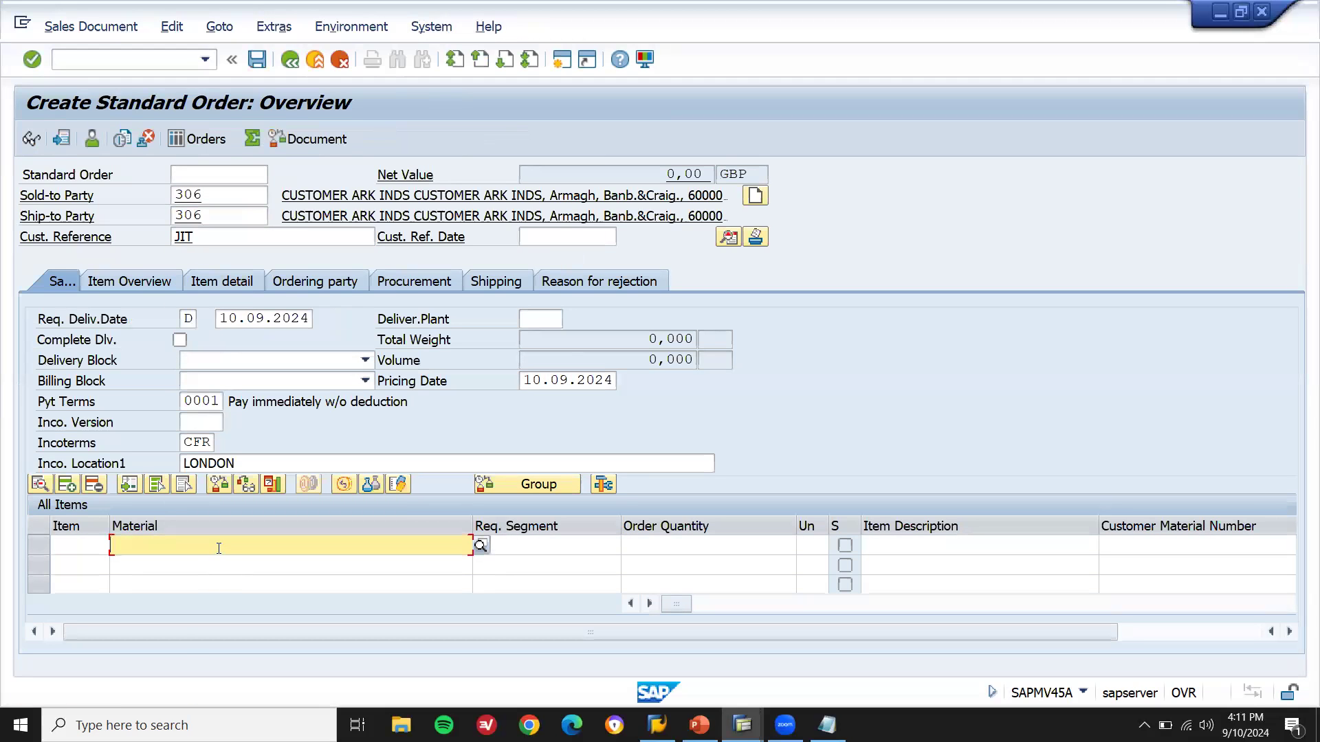
Step: Add material 199204 with an order quantity of 10 to the standard order and open the item's details
type("199204")
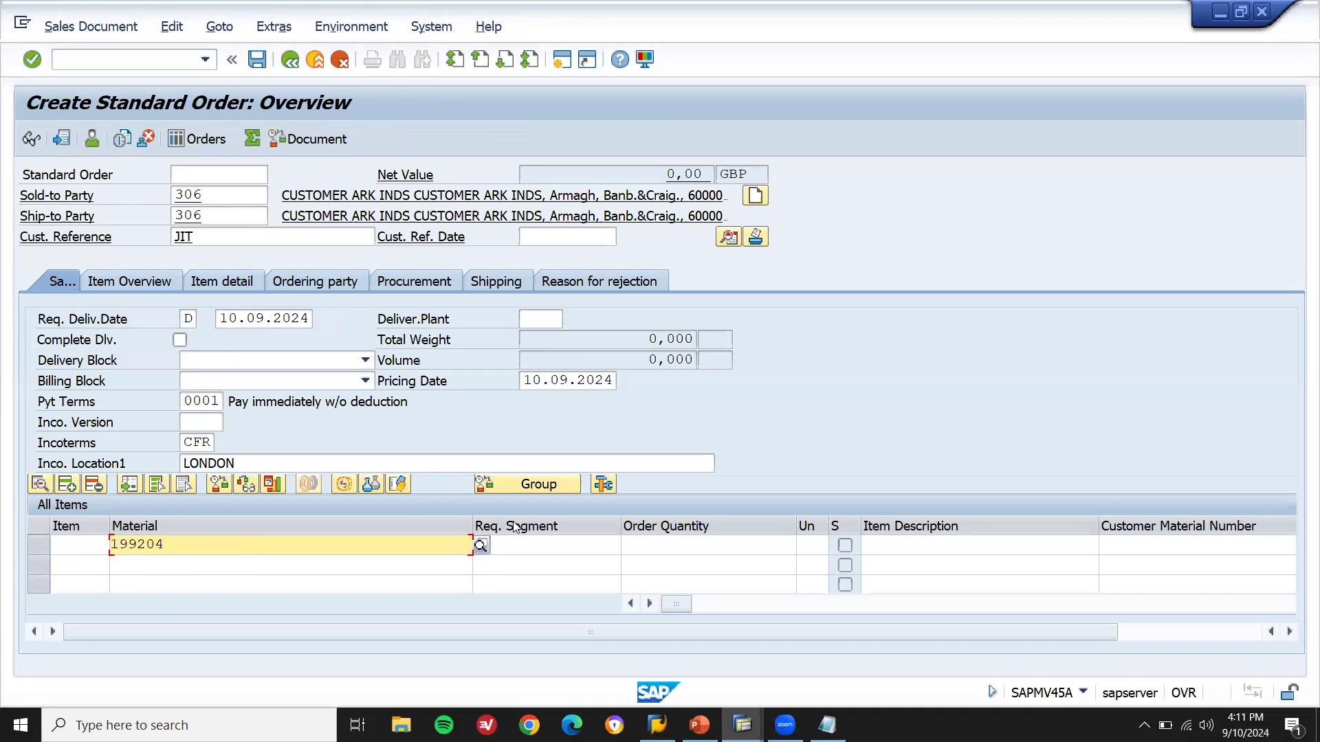
left_click(634, 548)
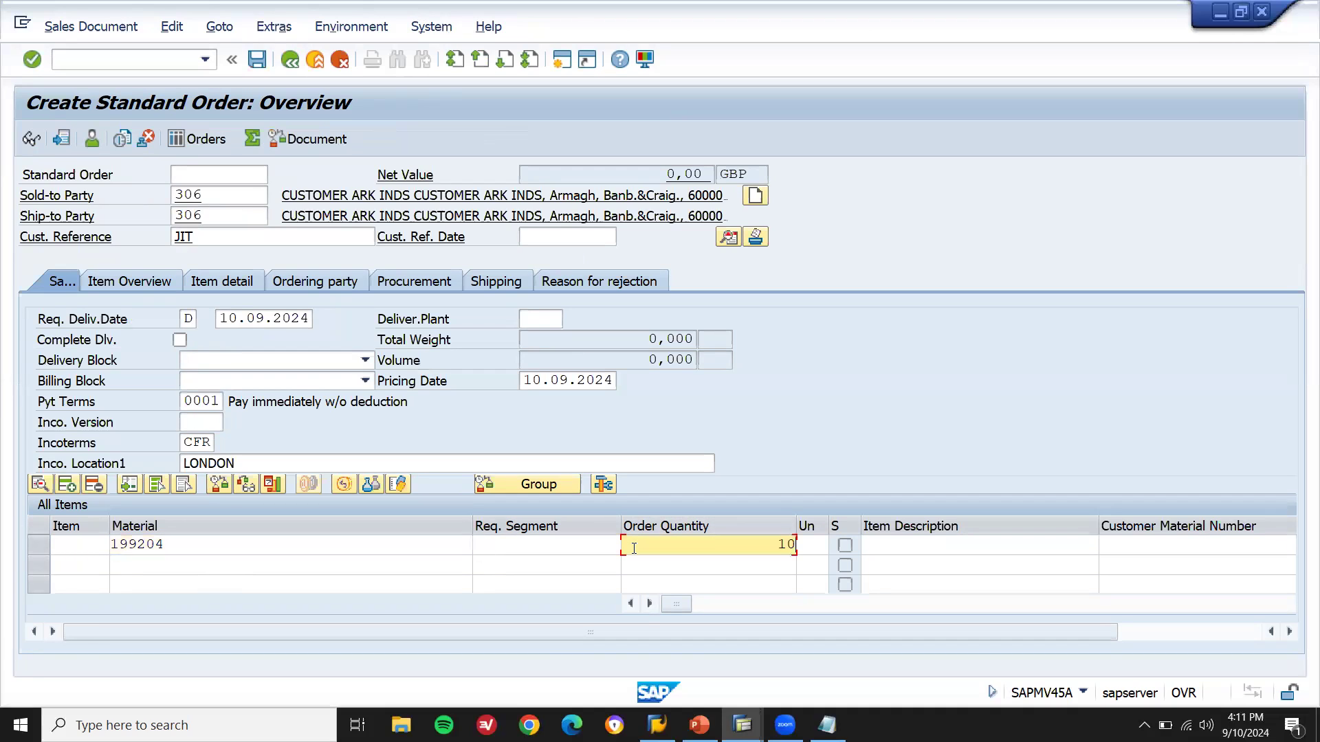
key("Return")
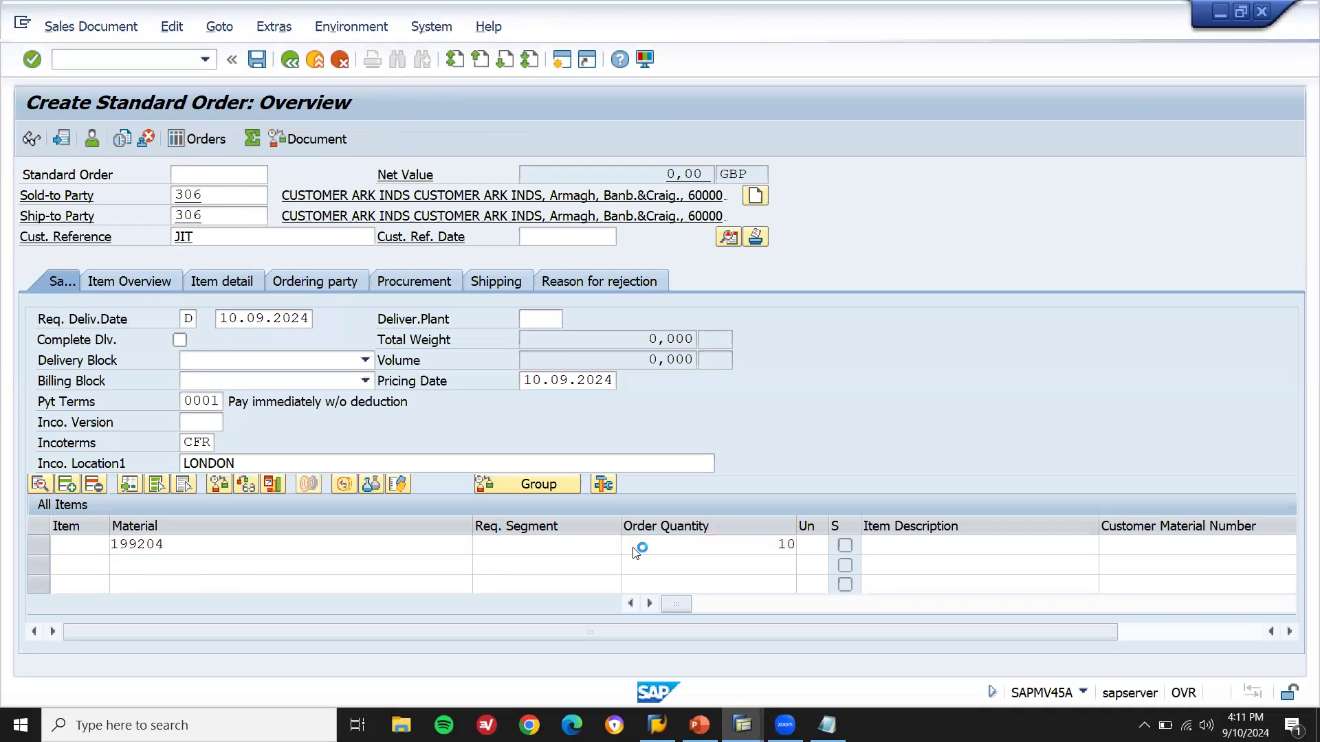
double_click(354, 543)
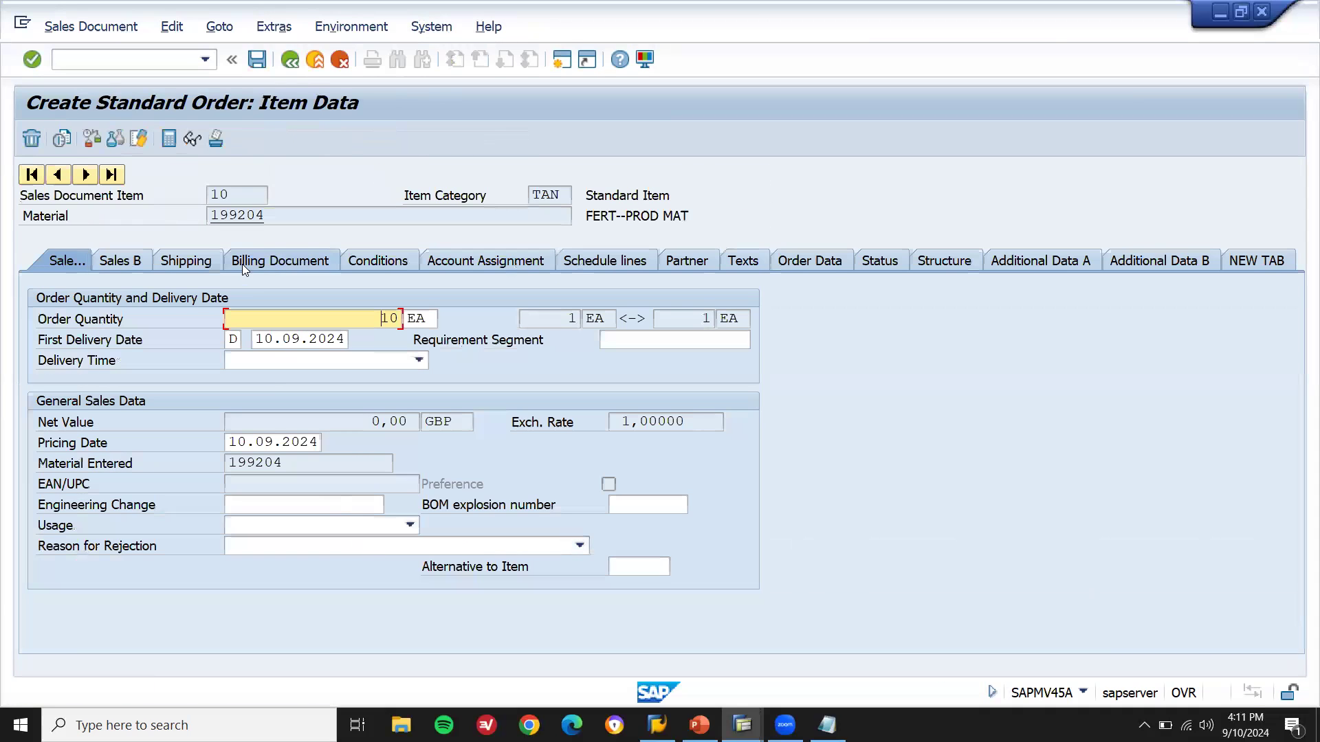
key("Return")
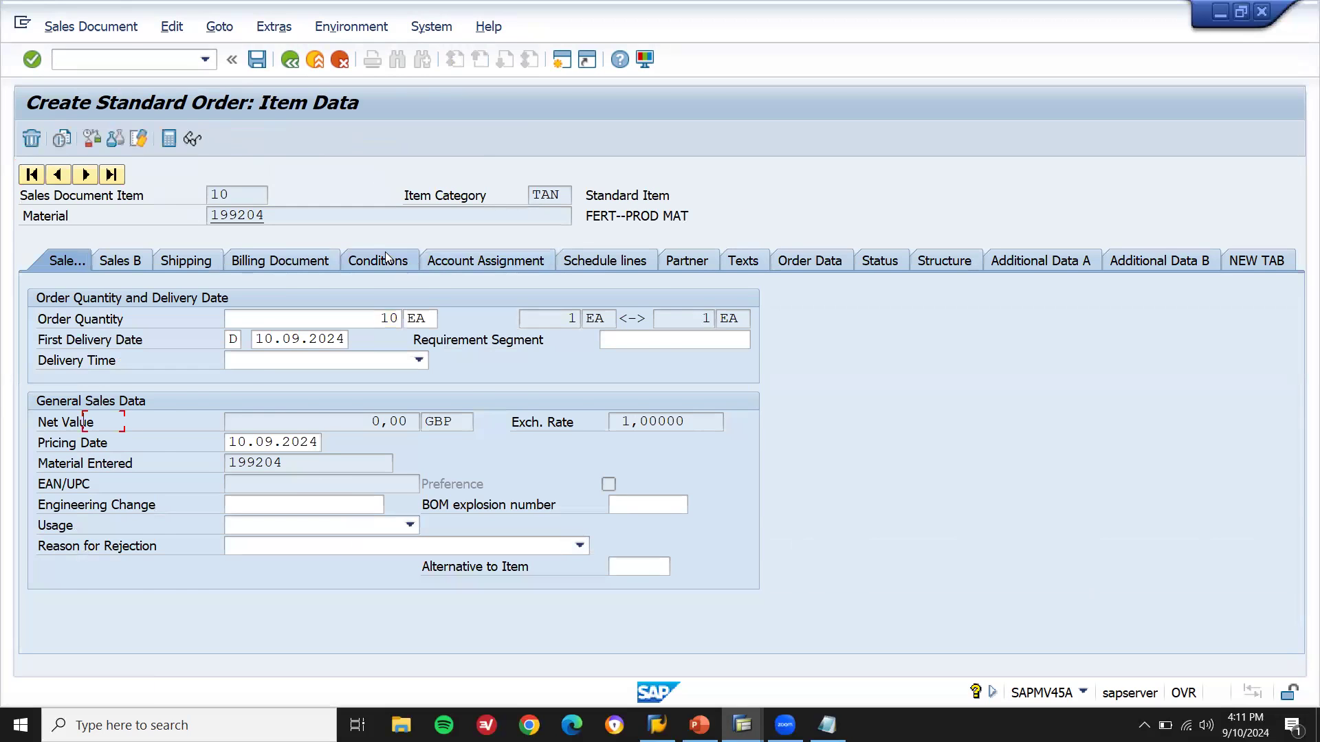
Step: Add pricing condition PR00 with an amount of 55.000,00 GBP to the order item
left_click(387, 259)
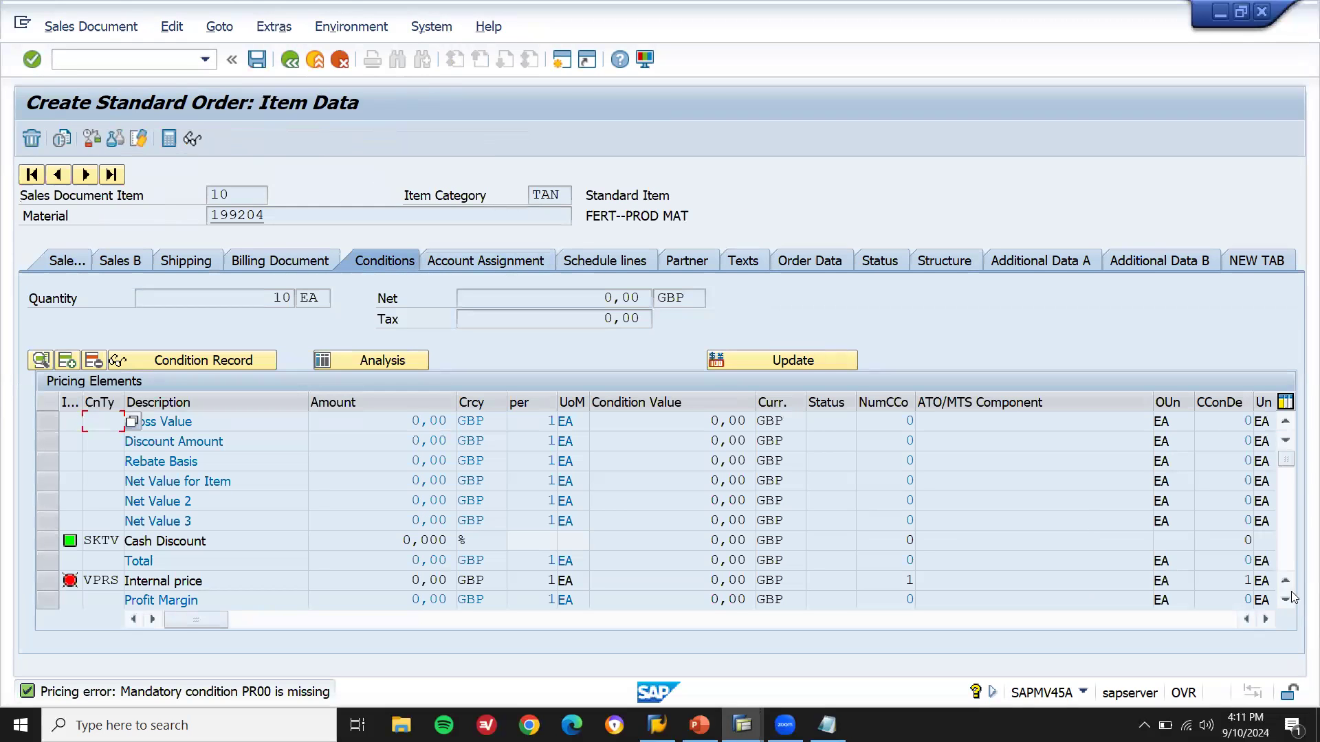
key("shift+F3")
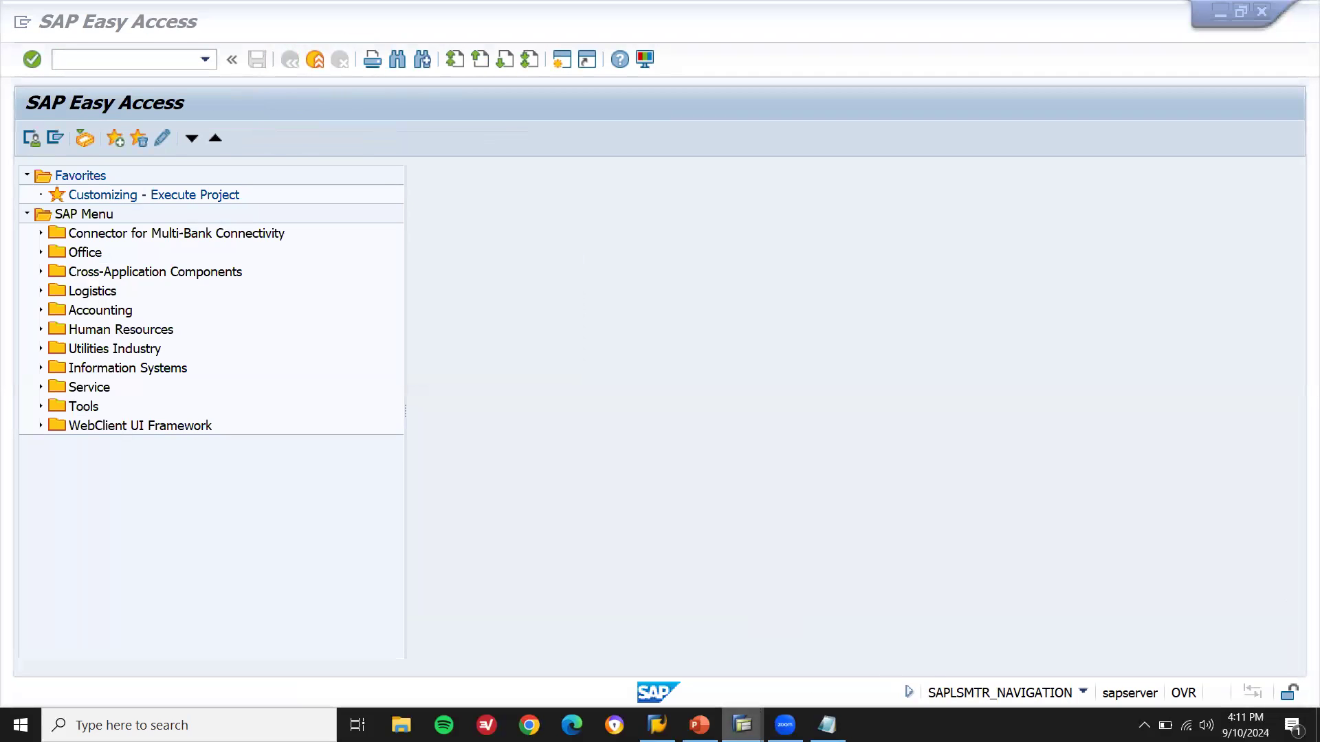
mouse_move(742, 723)
key("Return")
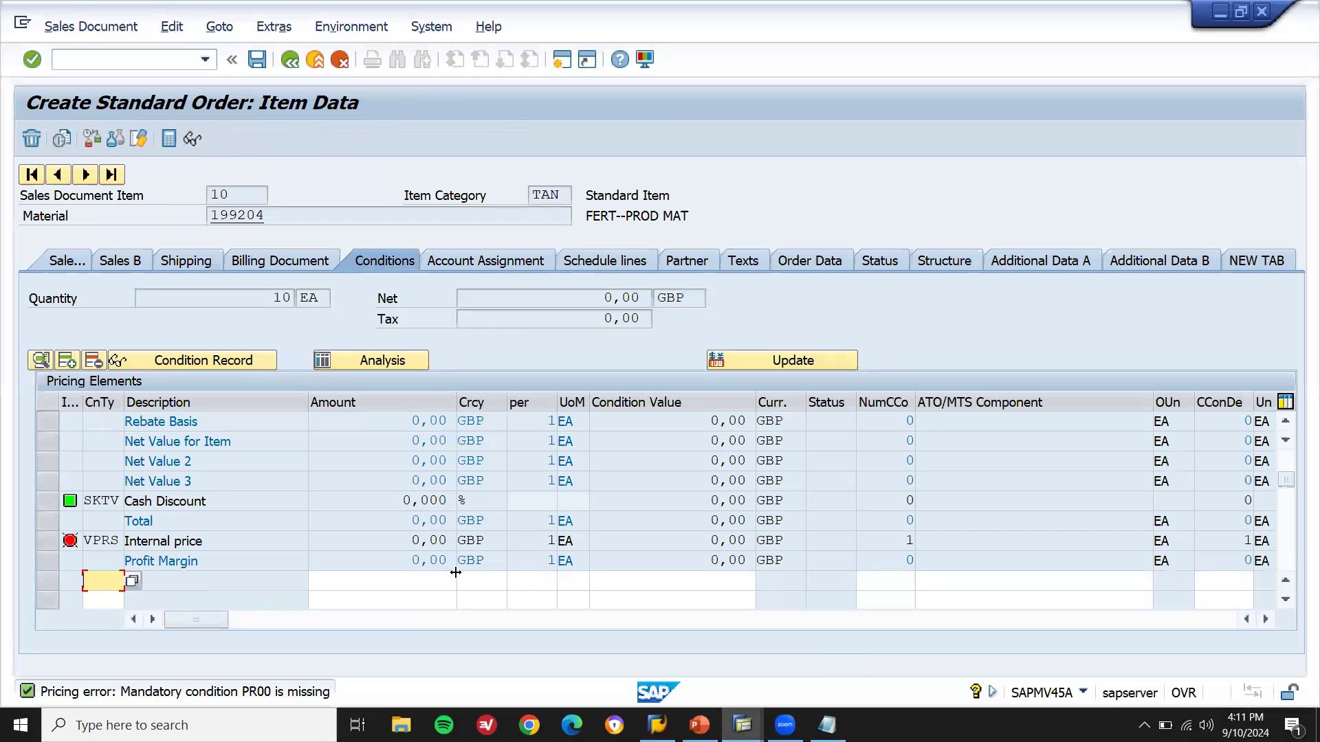
type("PR00")
key("Tab")
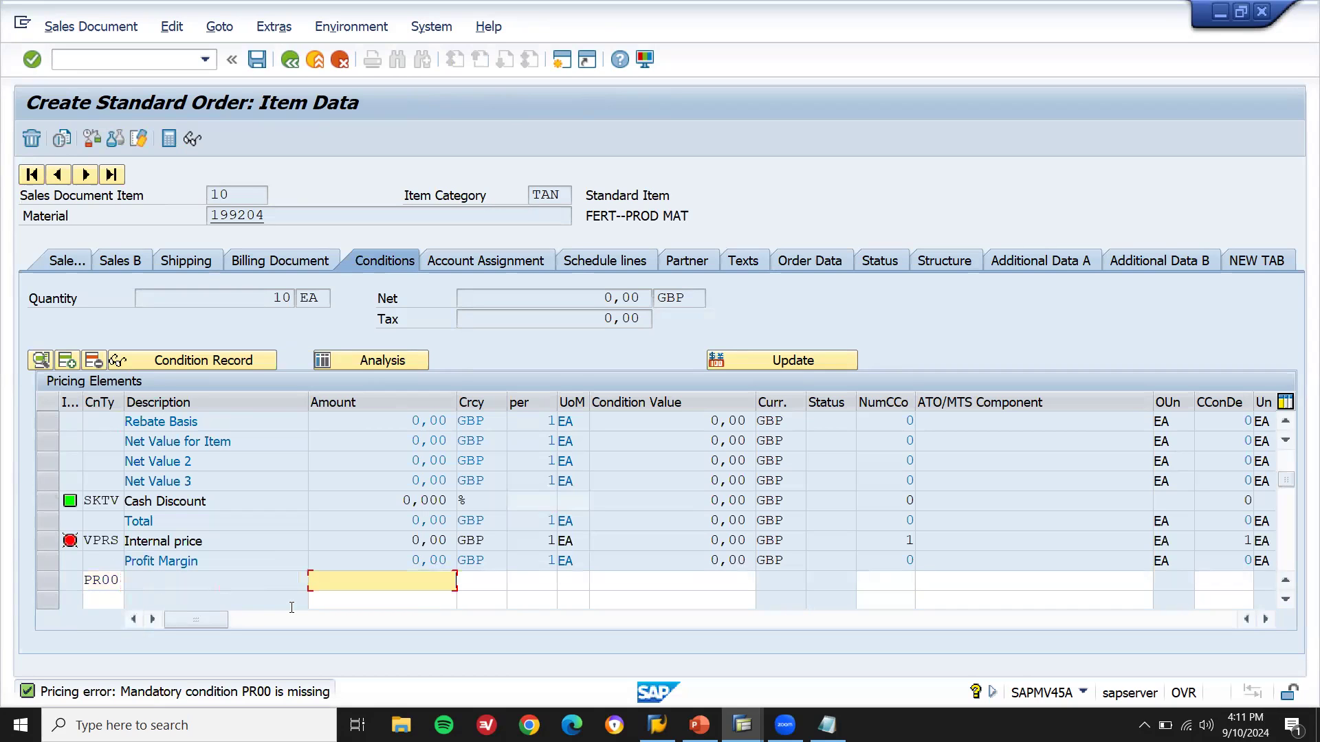
key("Down")
key("Return")
key("Return")
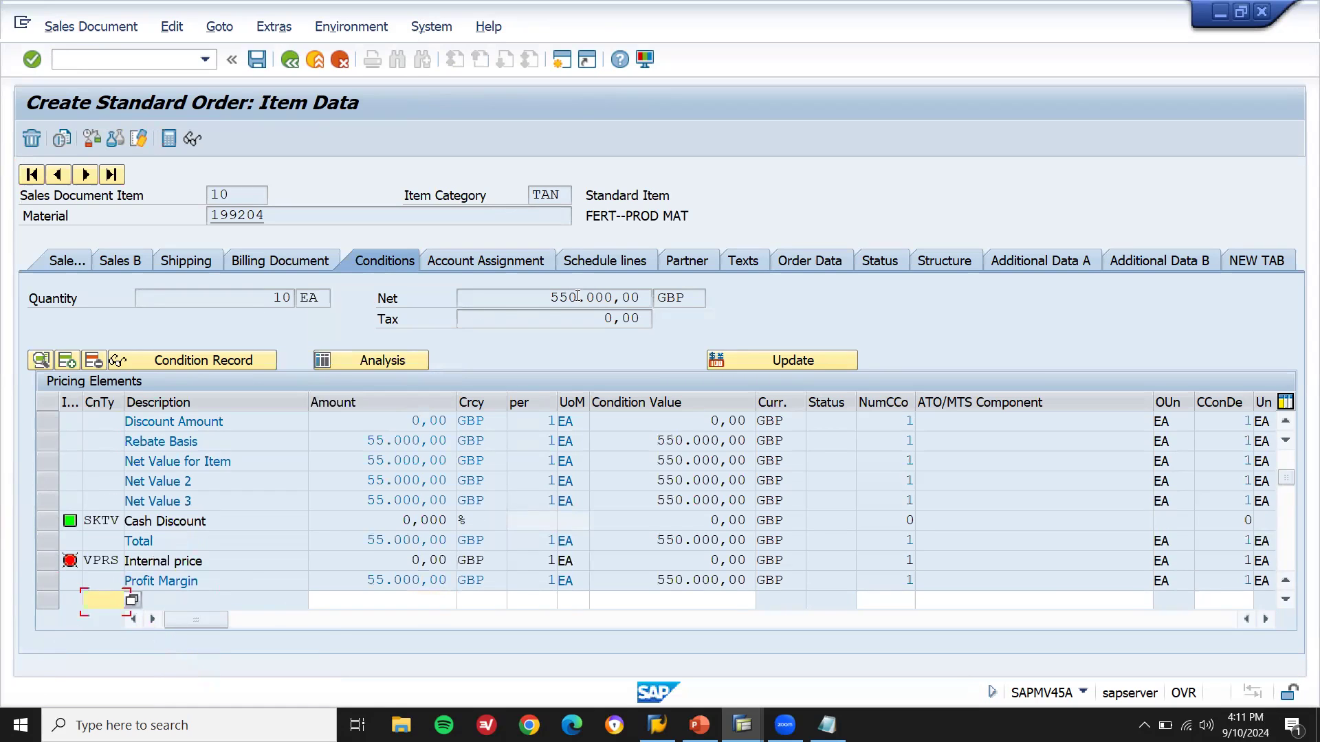
Step: Set the item's shipping storage location to GL01 and save the standard order
left_click(201, 264)
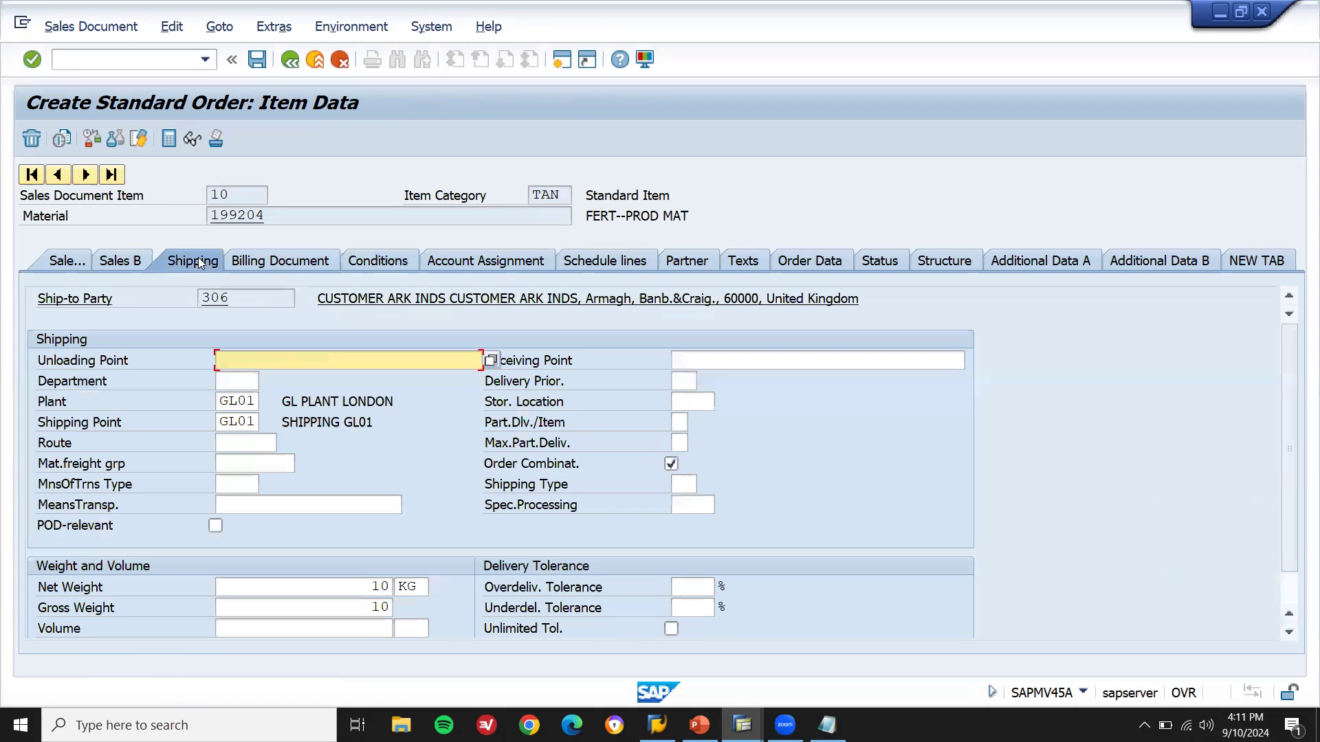
left_click(687, 398)
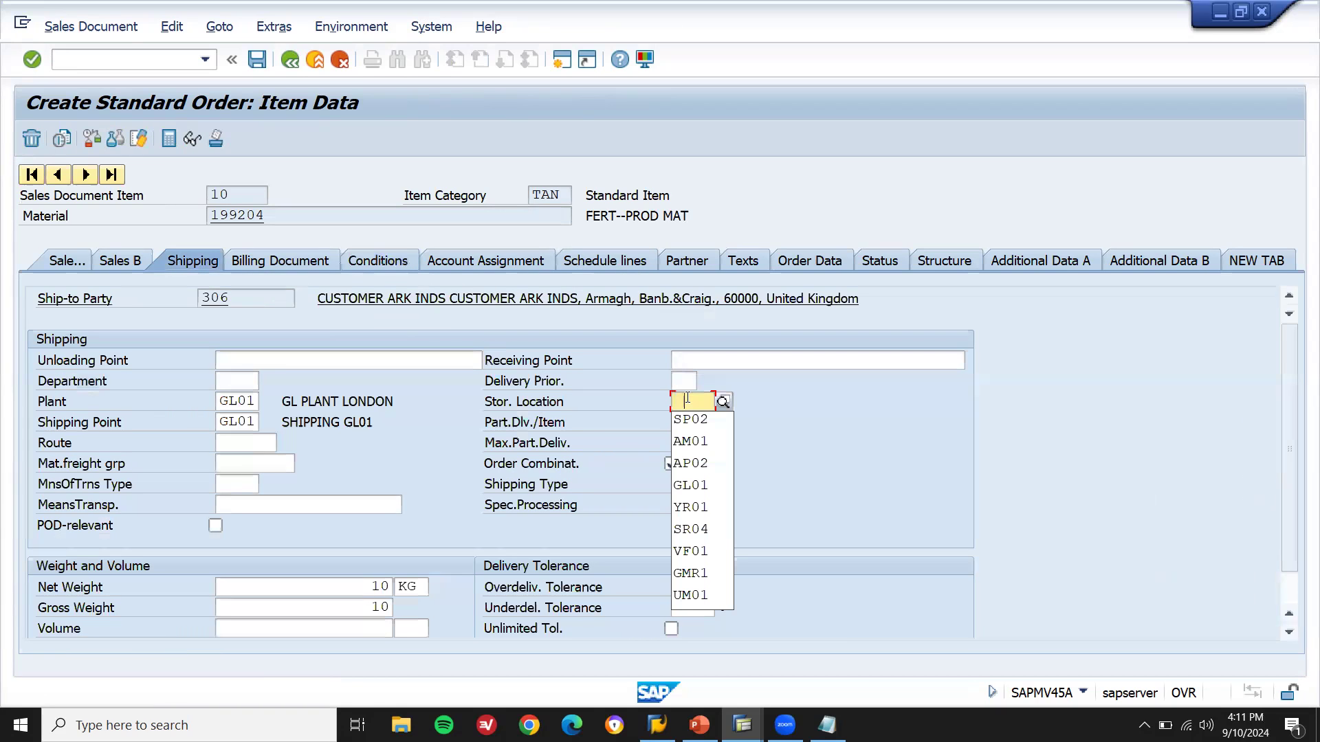
key("Down")
key("Down")
key("Down")
key("Down")
key("Return")
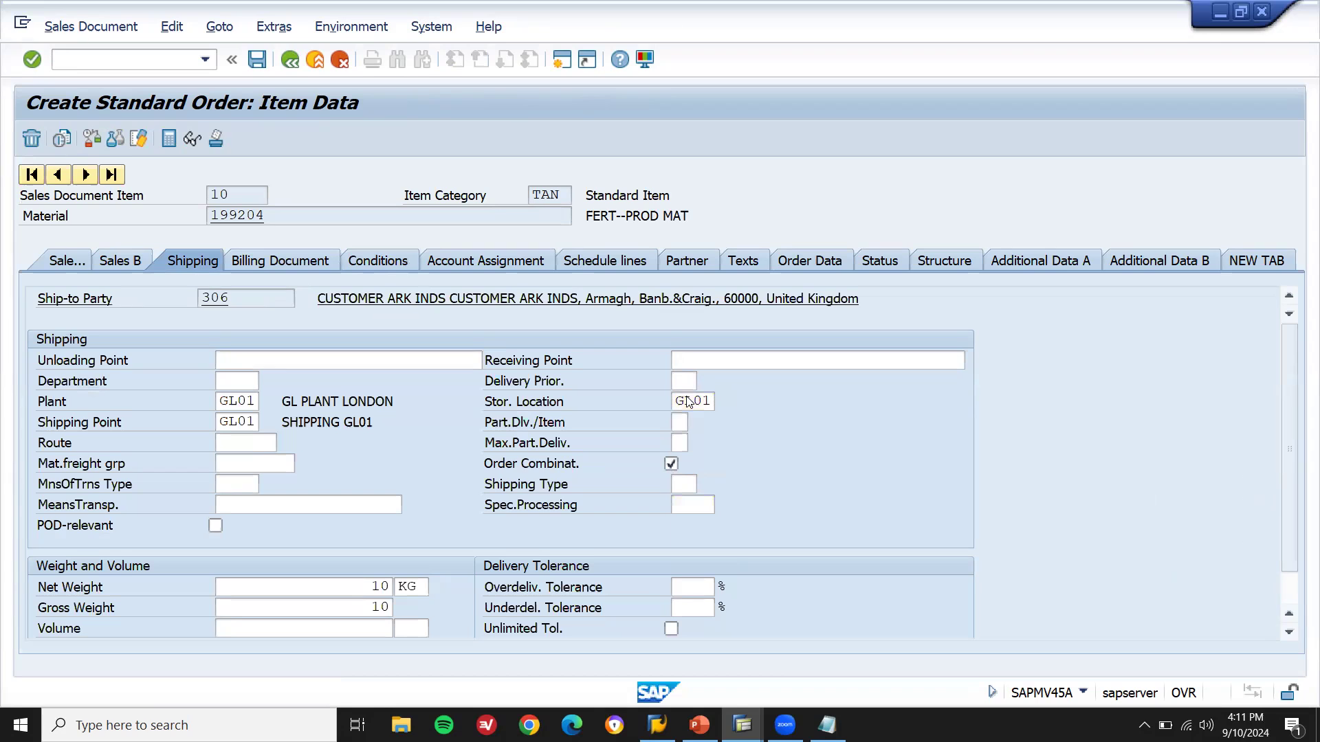
left_click(264, 65)
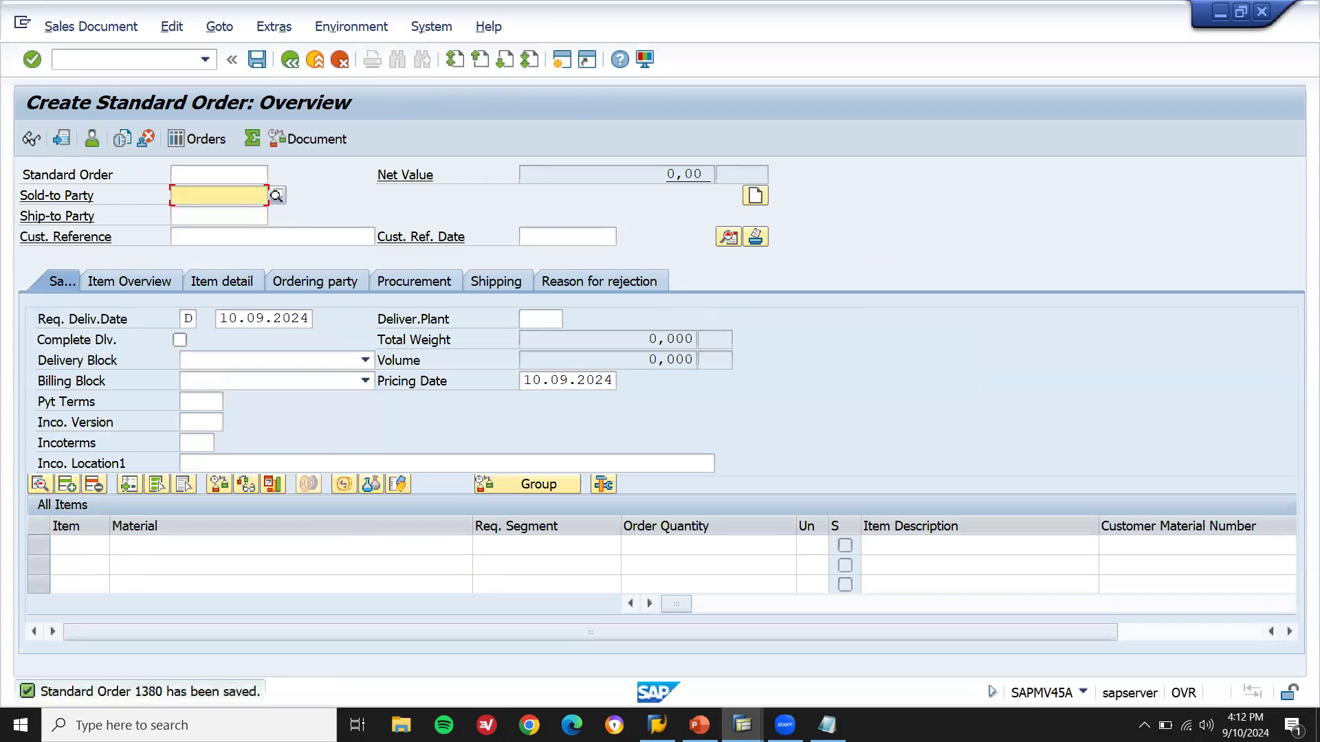
Step: Record the sales order number below material 199204 in Notepad, then return to the SAP order screen
left_click(827, 725)
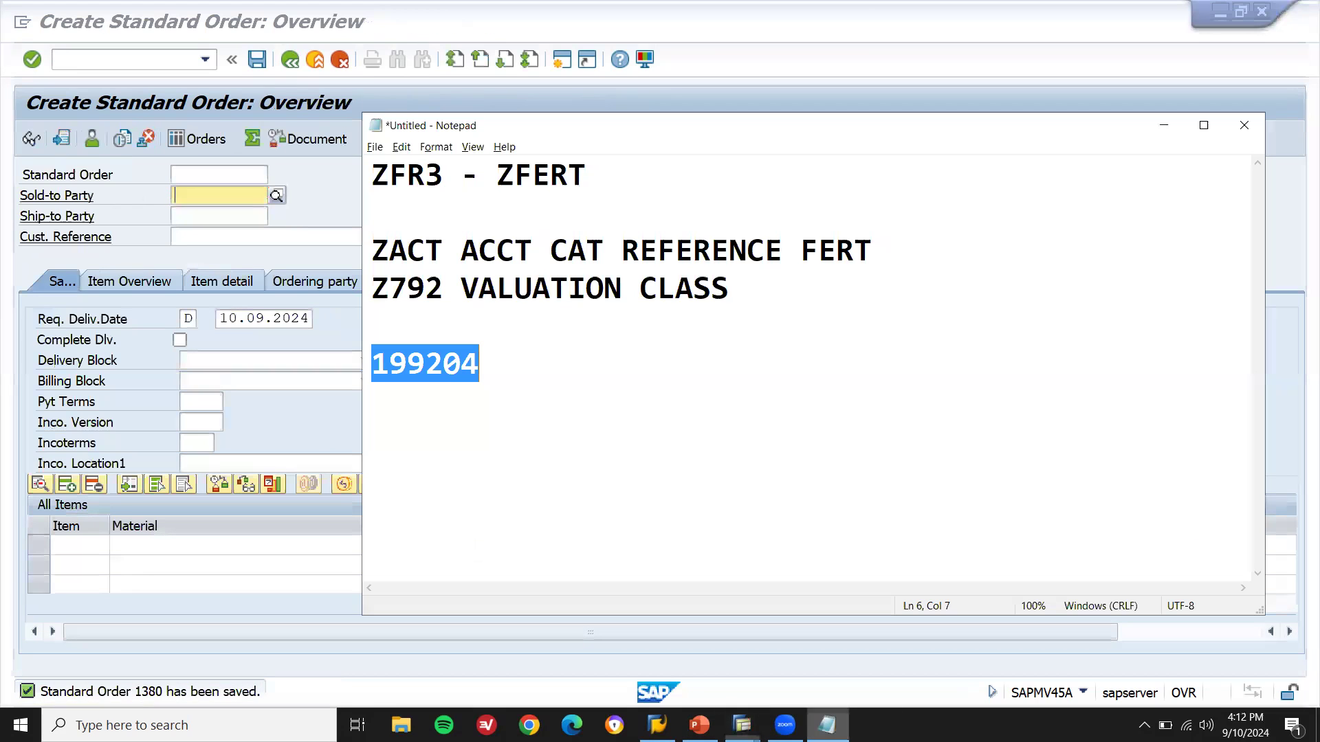
left_click(695, 432)
type("3180")
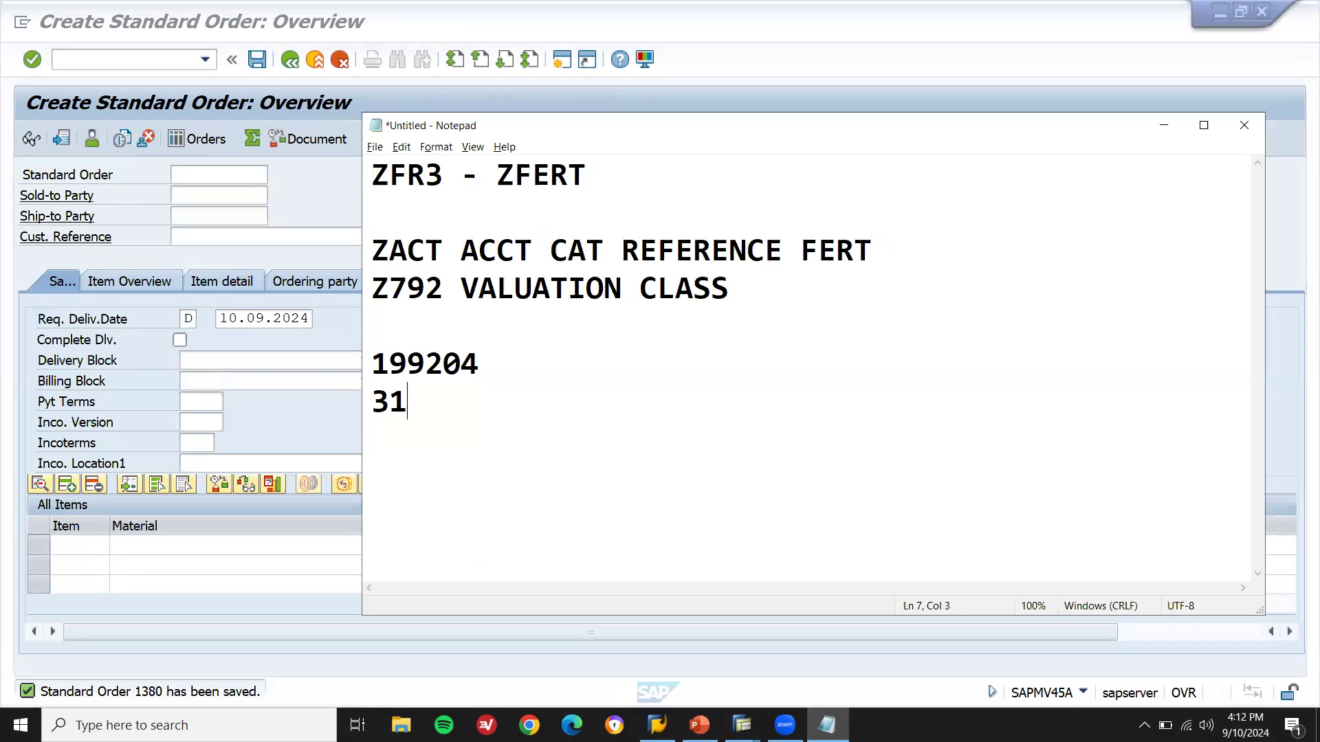
left_click(743, 725)
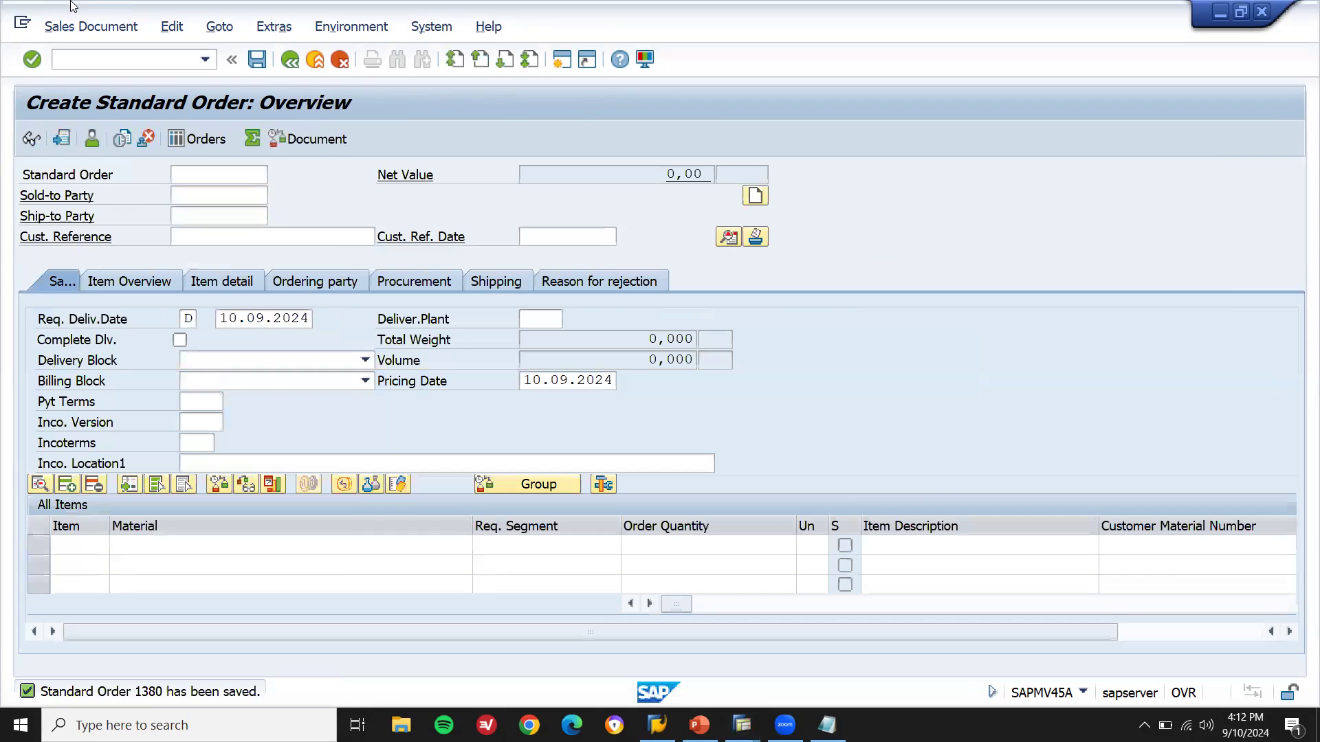
Step: Create an outbound delivery for the saved sales order with shipping point GL01
left_click(81, 28)
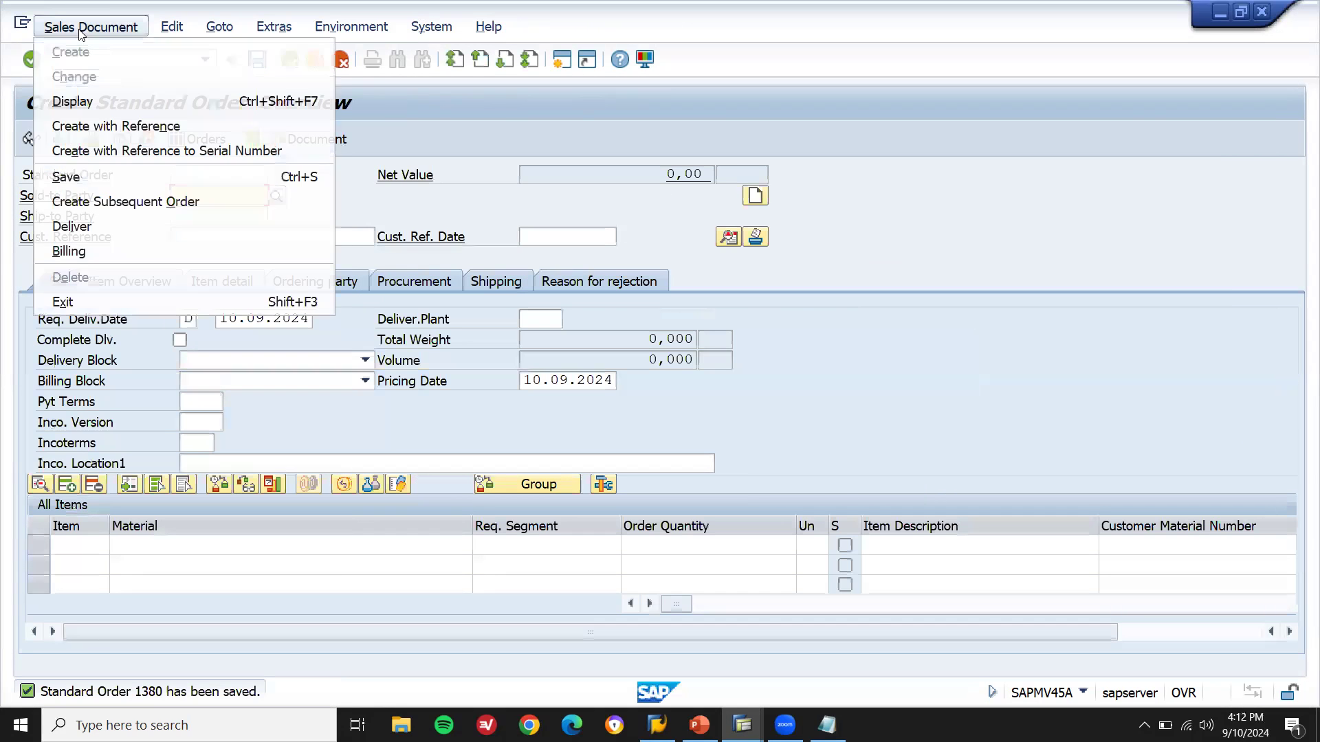
left_click(103, 229)
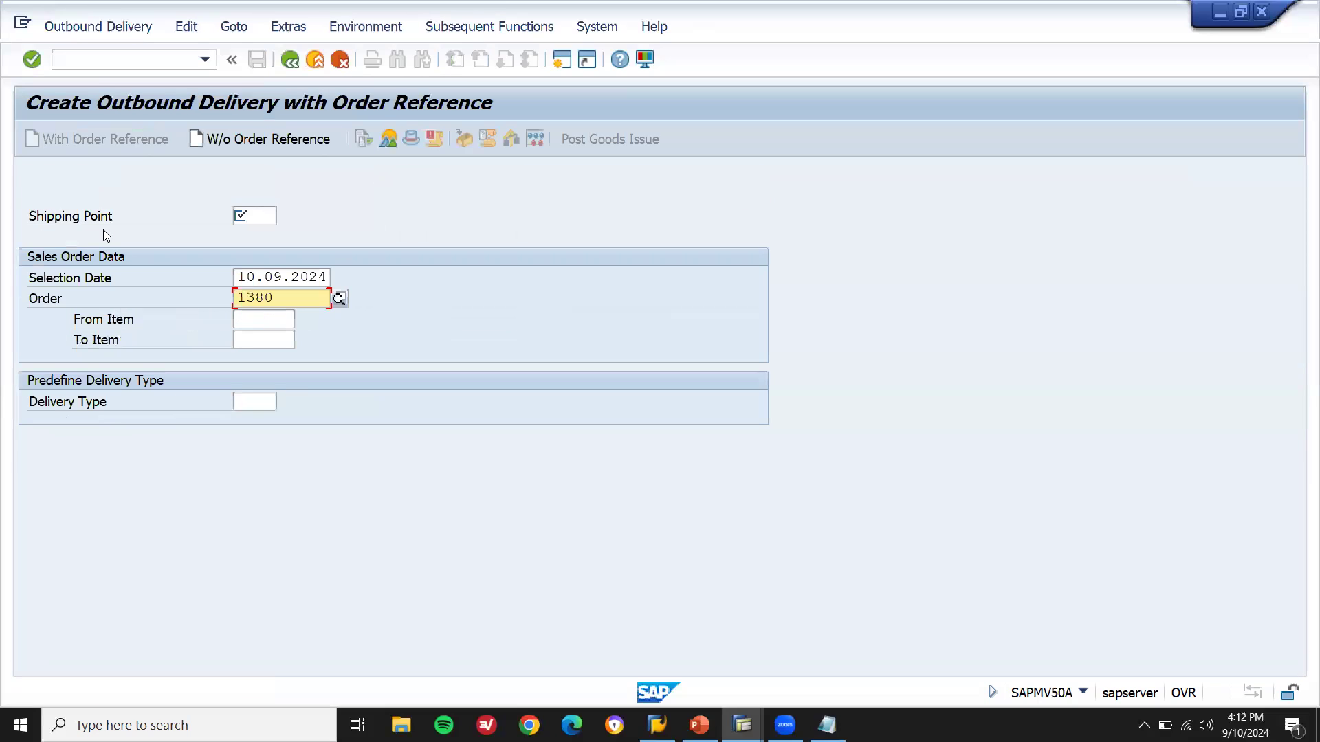
left_click(258, 216)
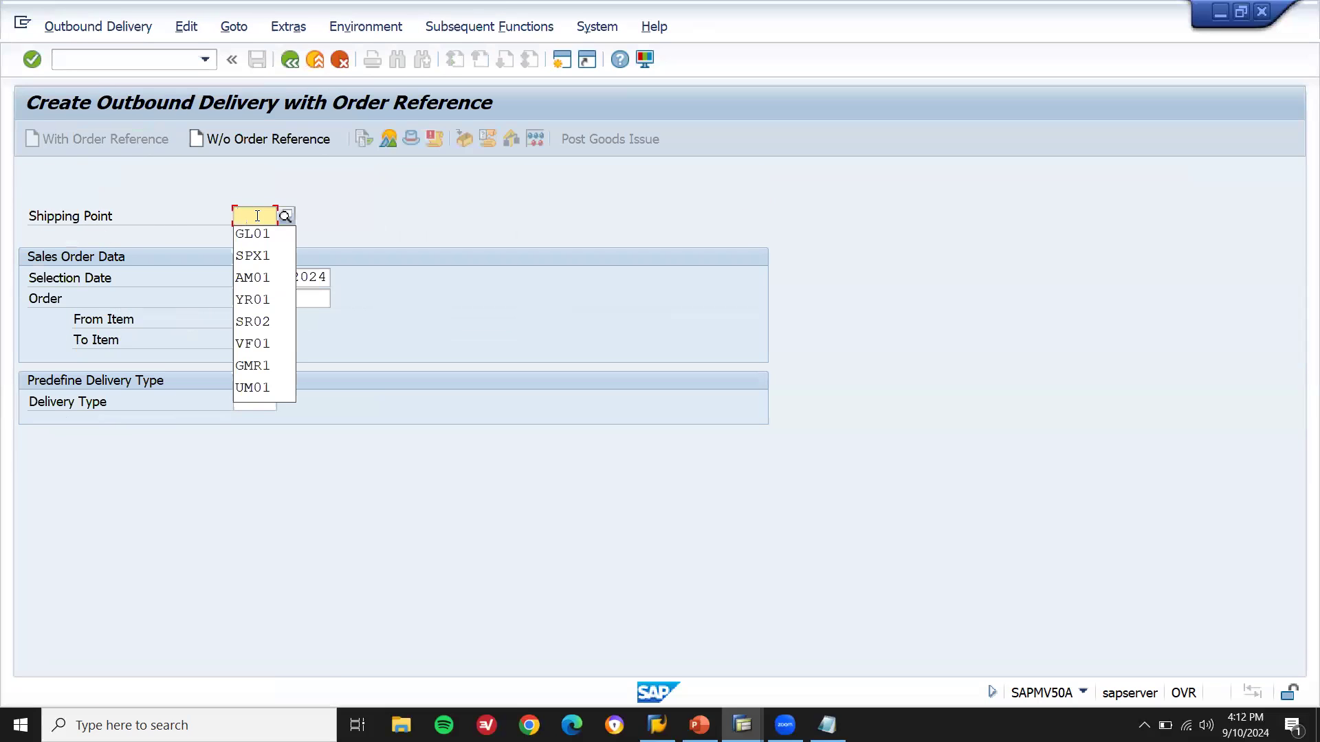
left_click(258, 231)
key("Return")
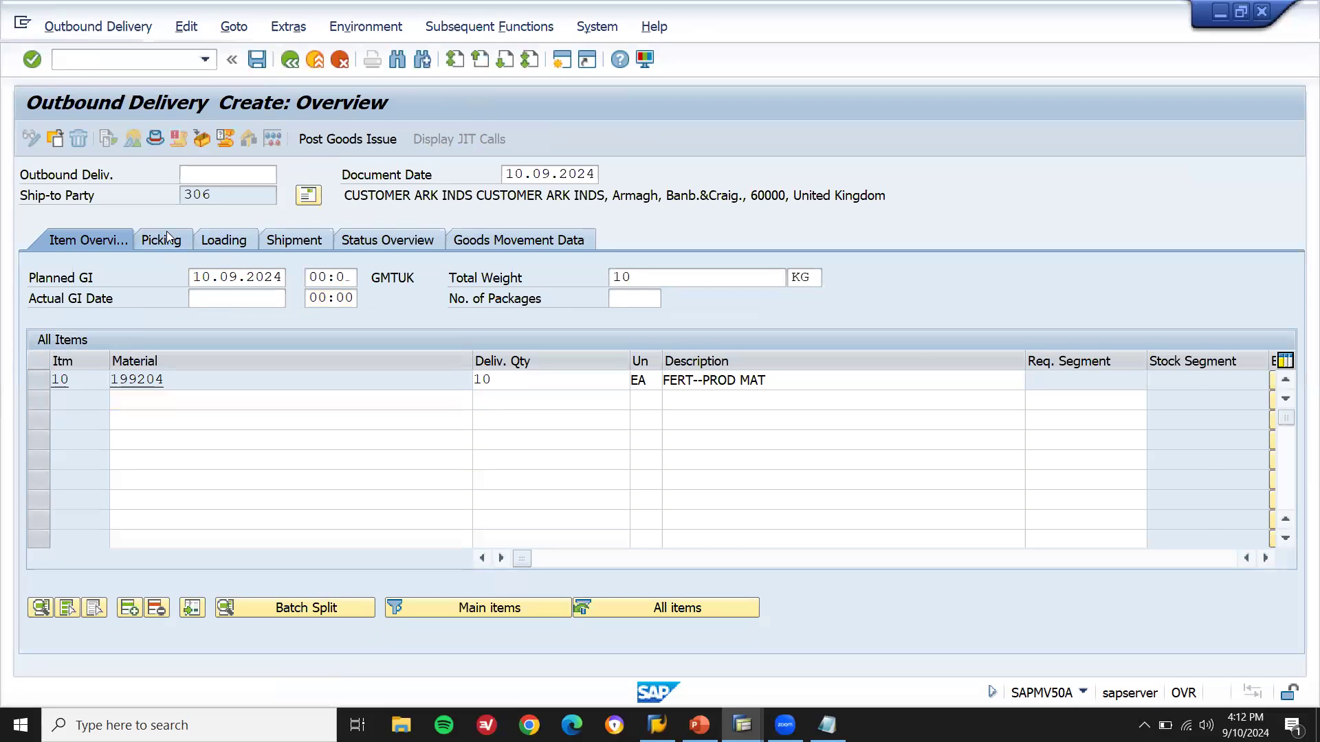
Step: Set the picked quantity of material 199204 to 10 in the delivery and try to post the goods issue
left_click(168, 237)
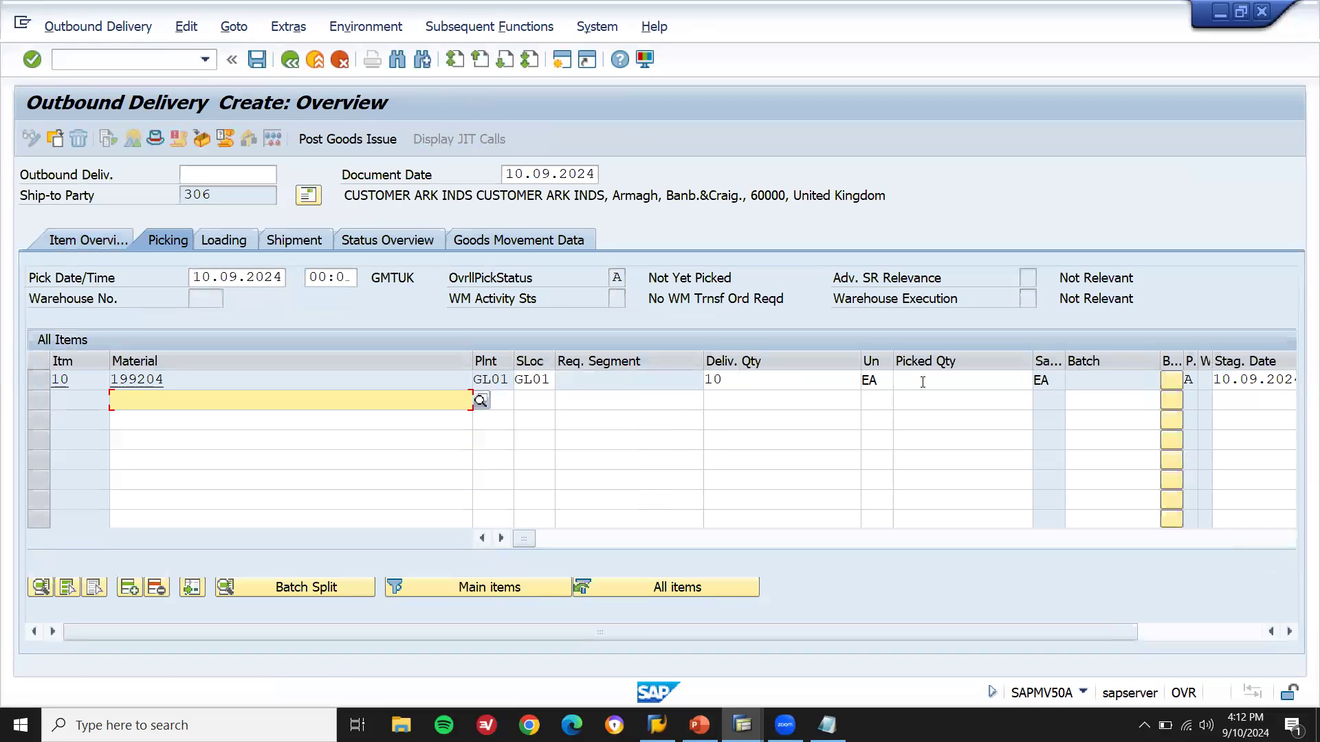
left_click(922, 382)
type("10")
key("Return")
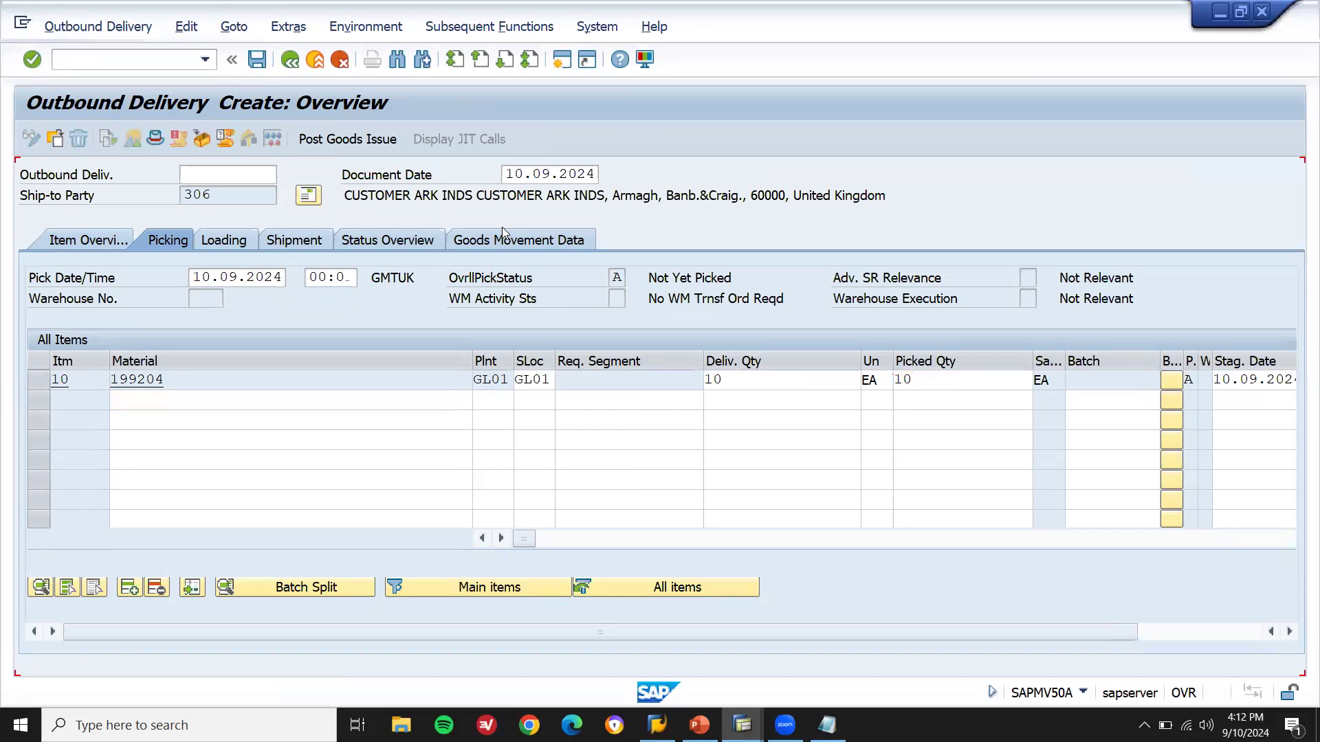
left_click(374, 138)
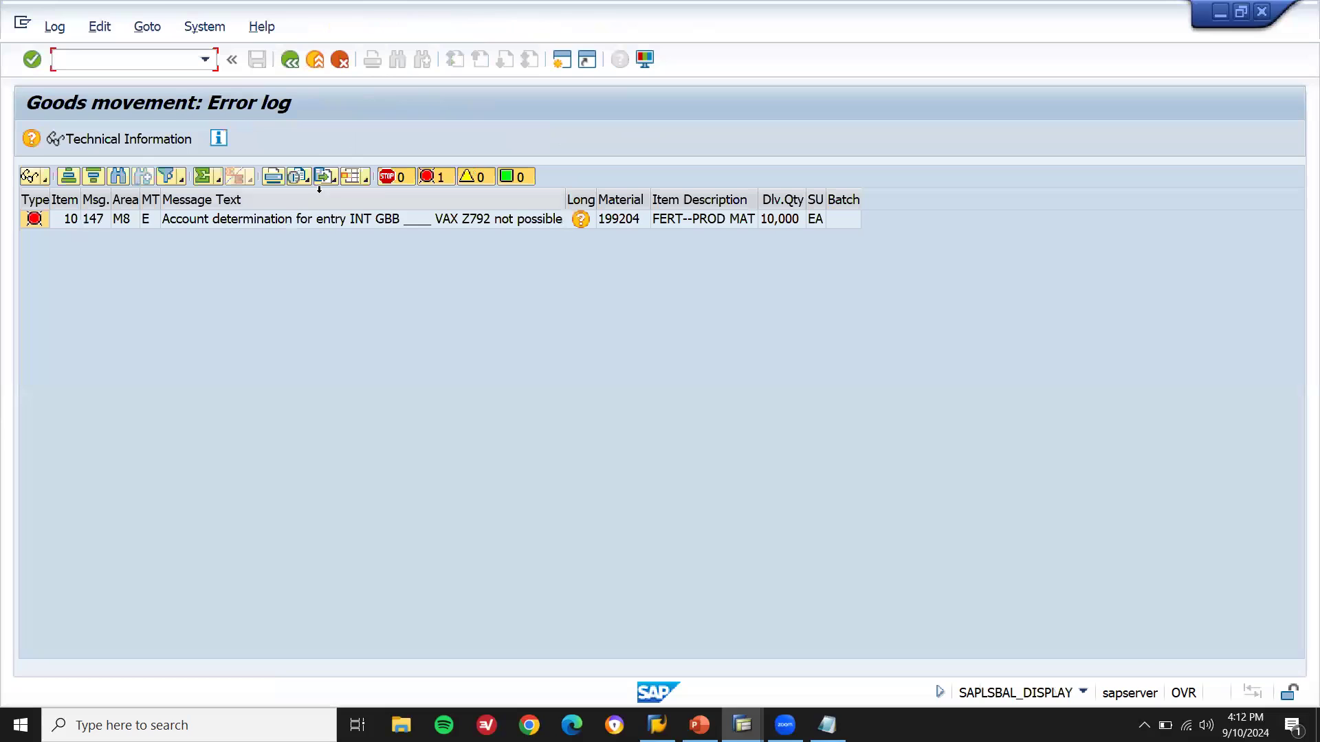
Step: Check the message in the goods movement error log and open transaction OBYC in the other SAP session
left_click(338, 220)
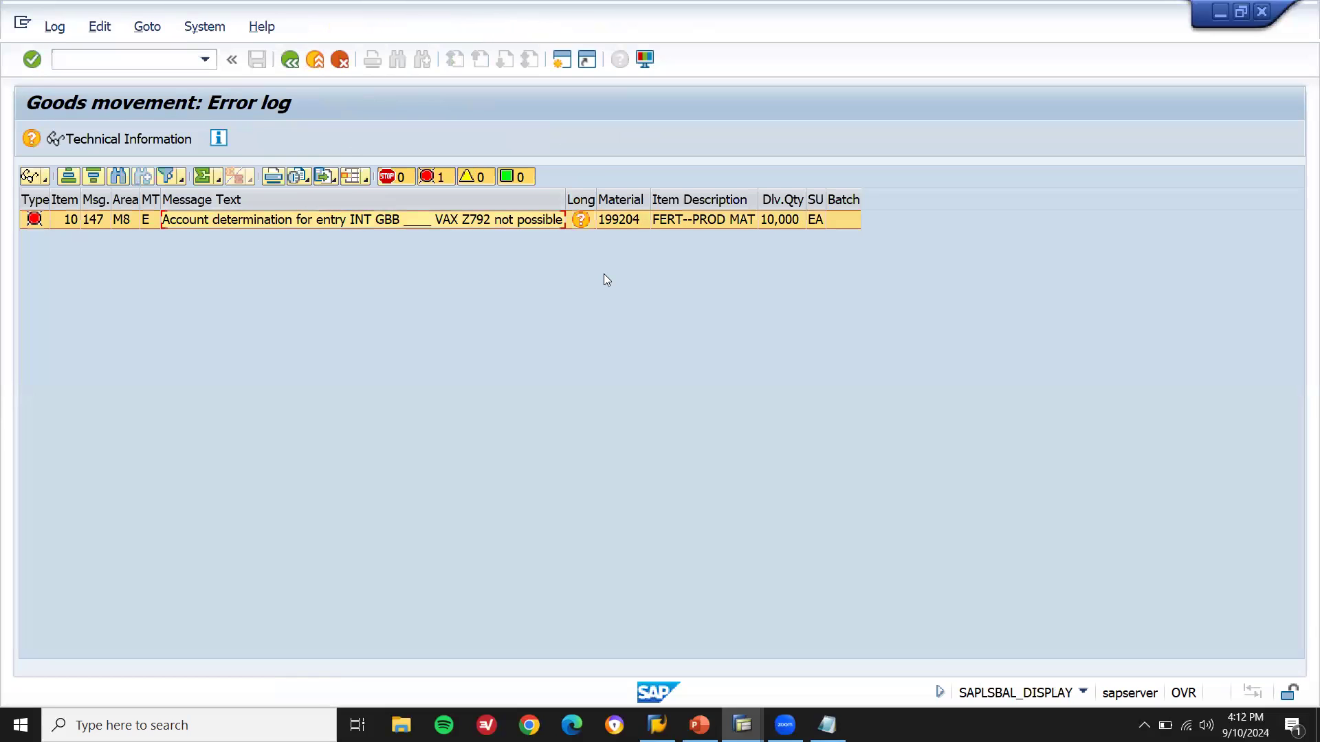
left_click(742, 725)
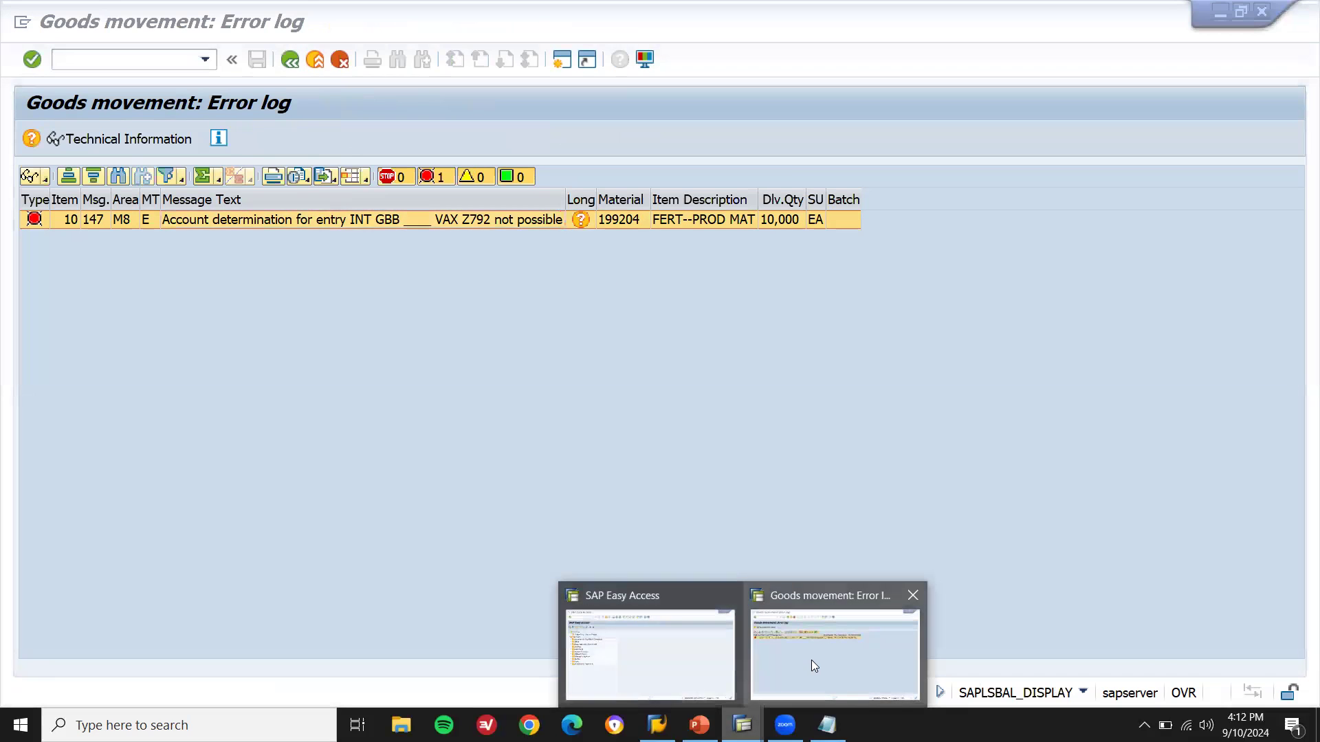
left_click(650, 647)
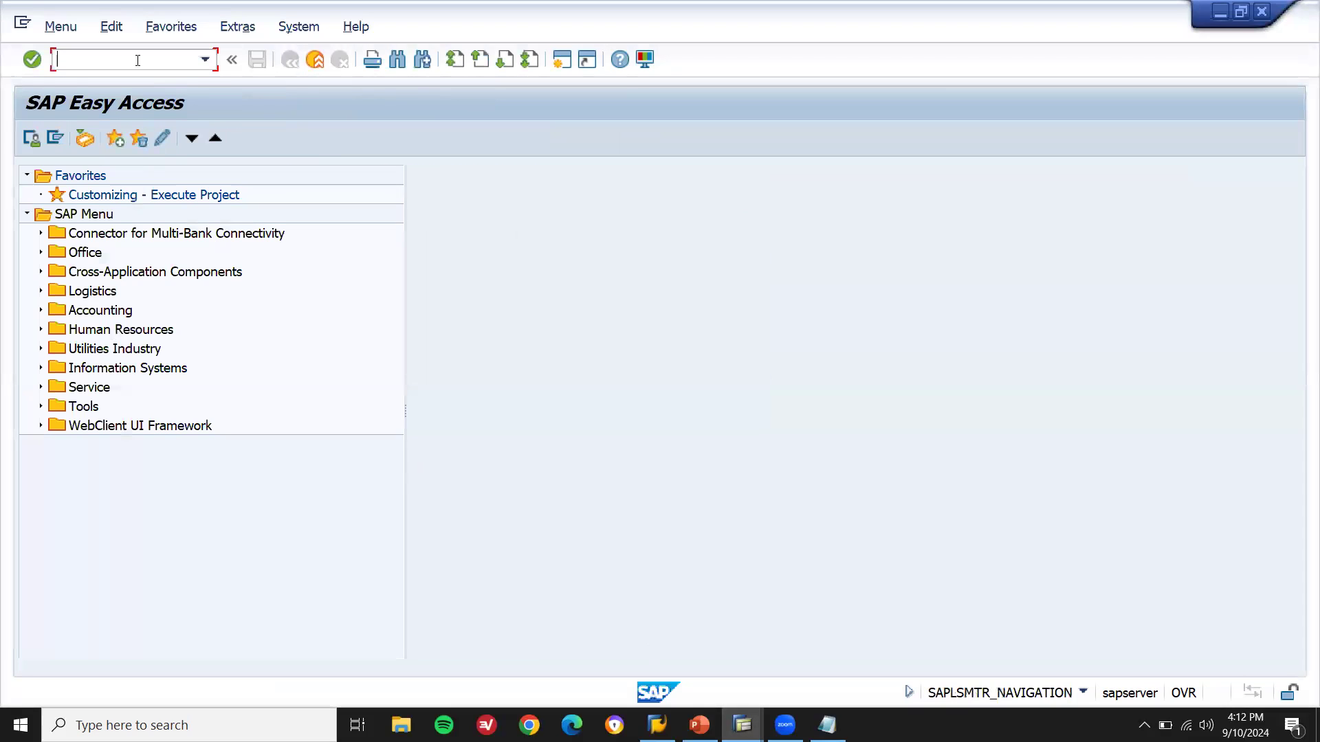
type("OBYC")
key("Return")
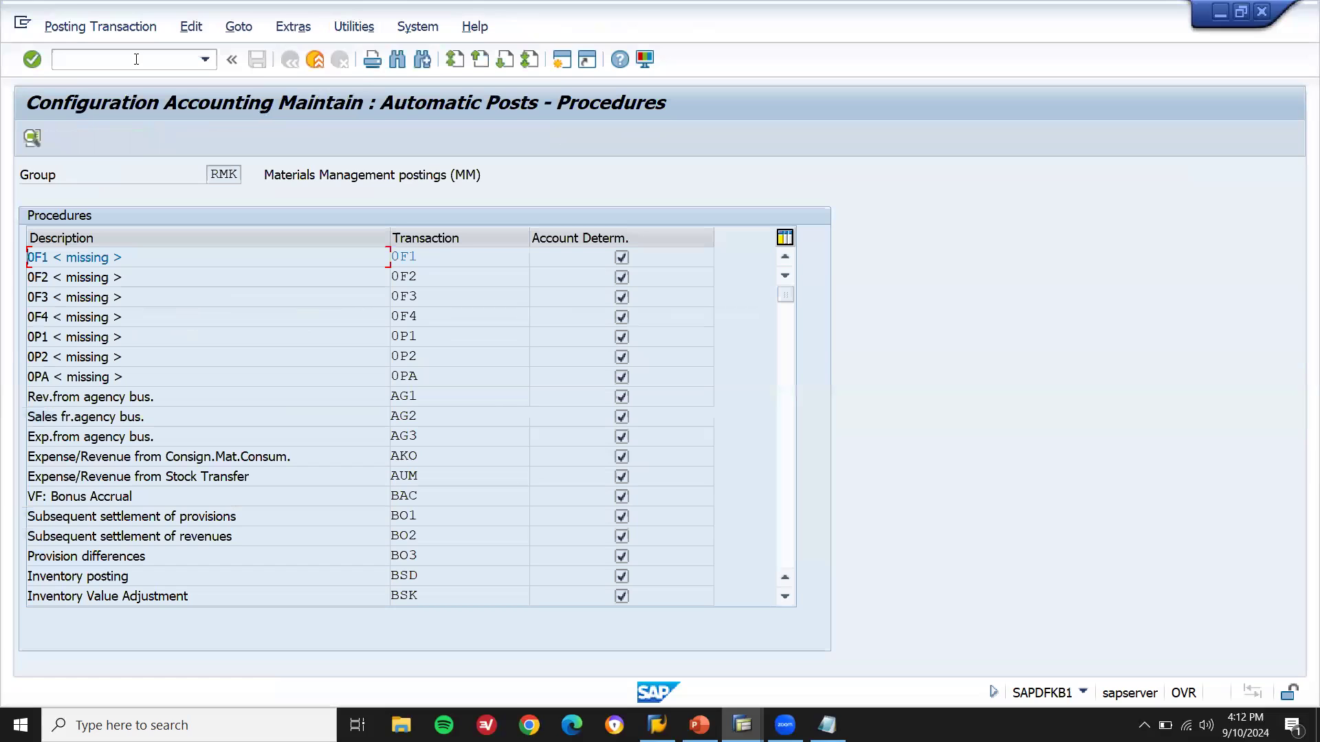
Step: Open the account assignments for GBB, Offsetting entry for inventory posting, in chart of accounts INT
key("alt+Tab")
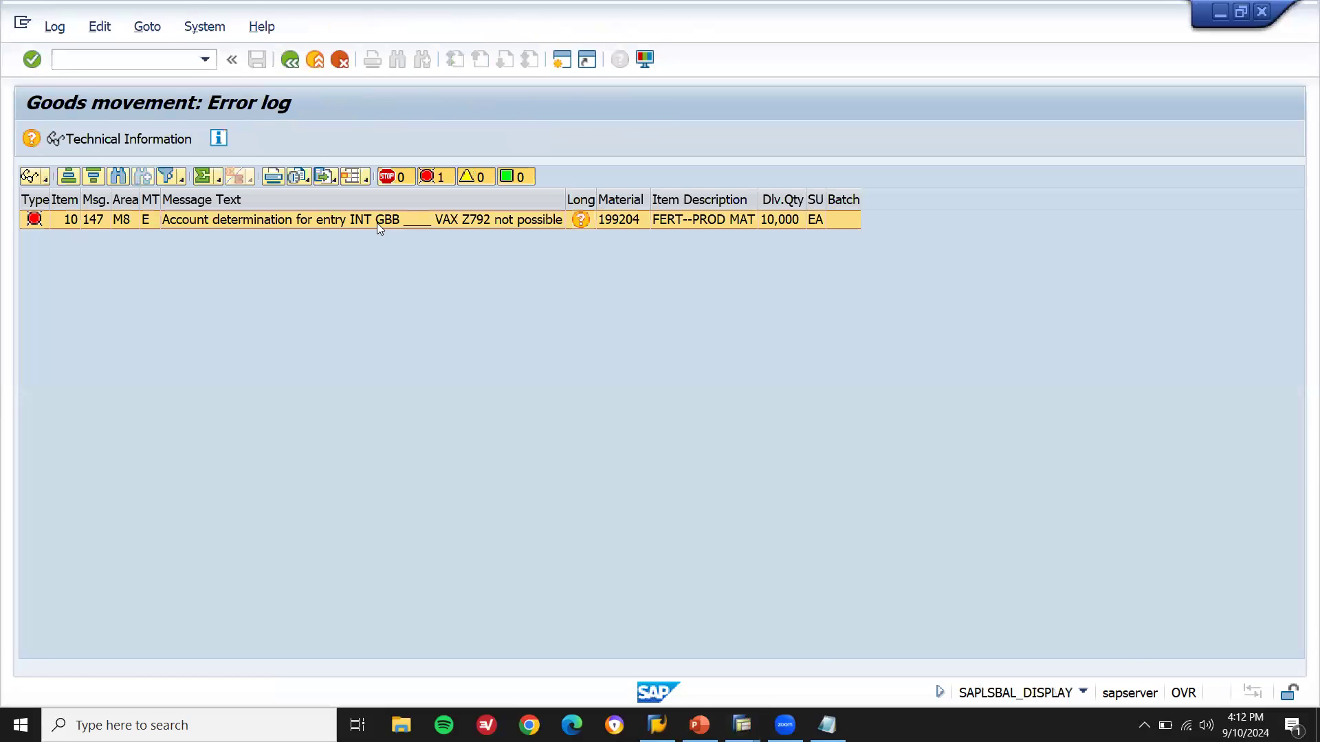
key("alt+Tab")
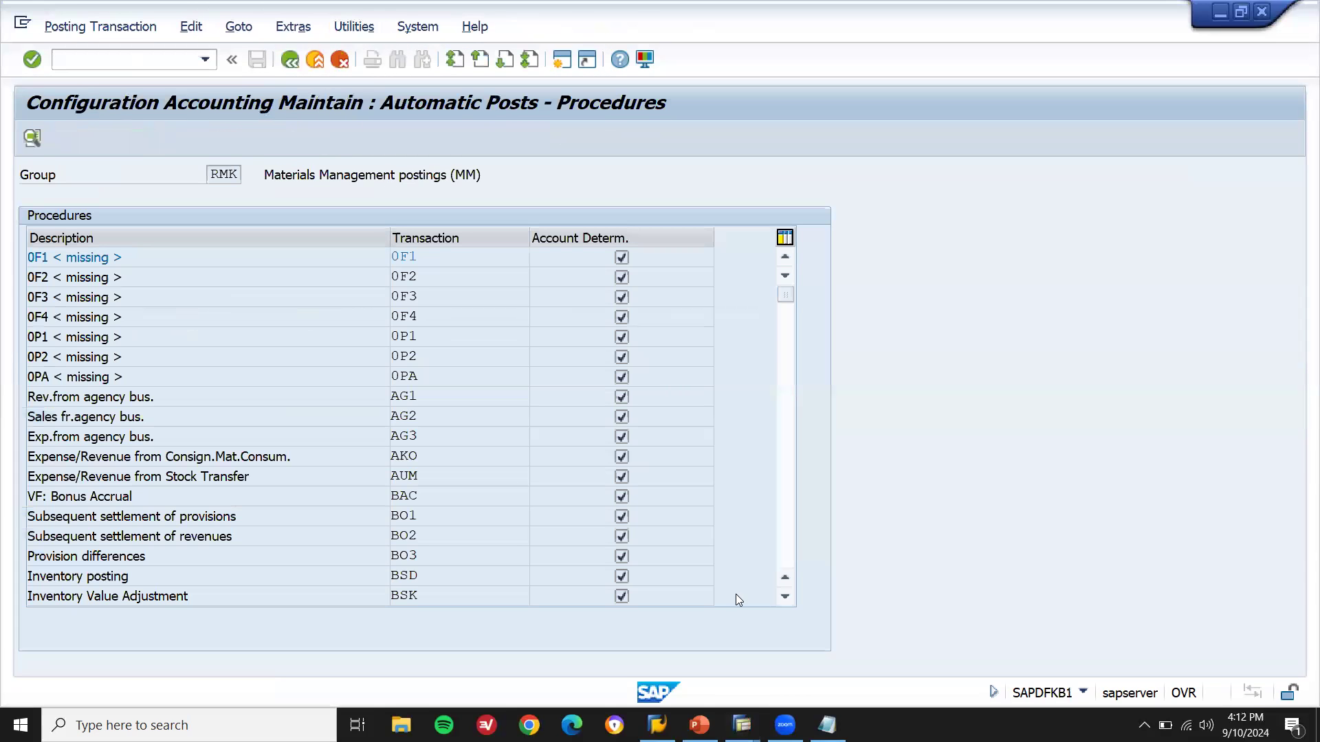
left_click(792, 553)
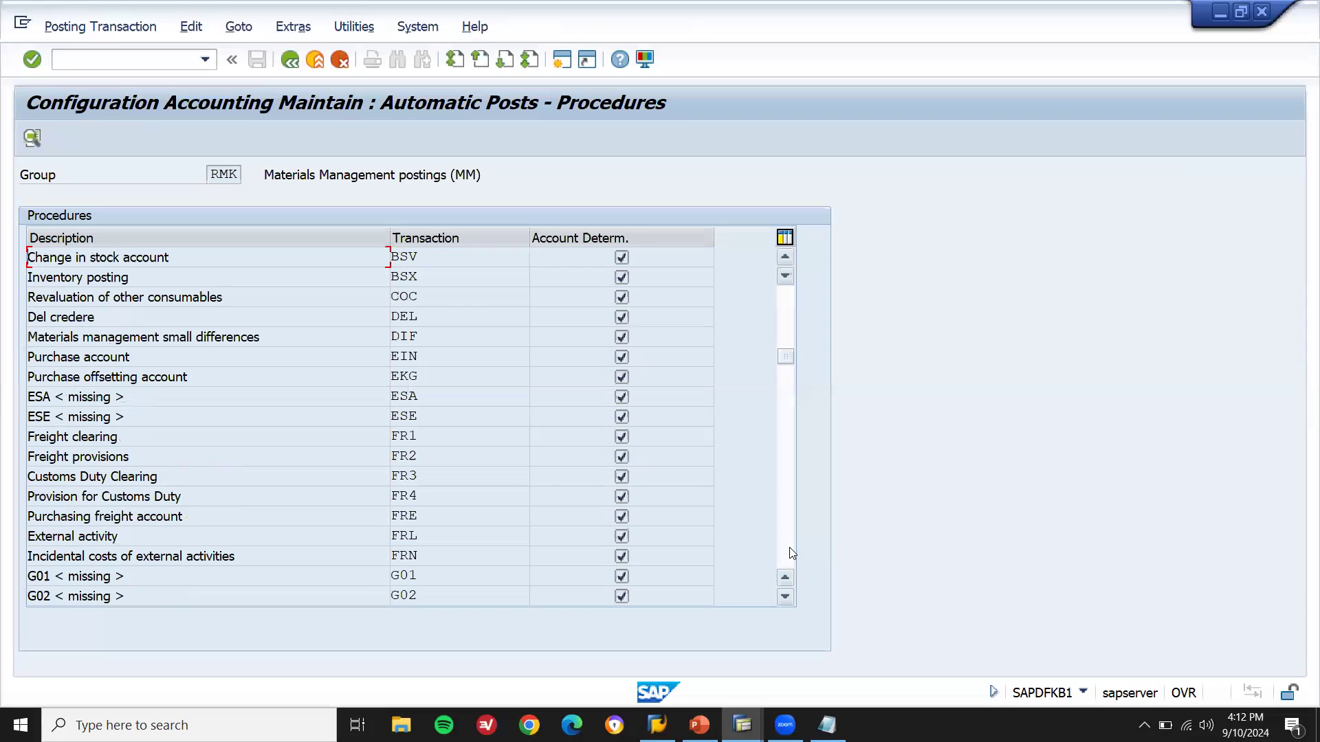
left_click(792, 553)
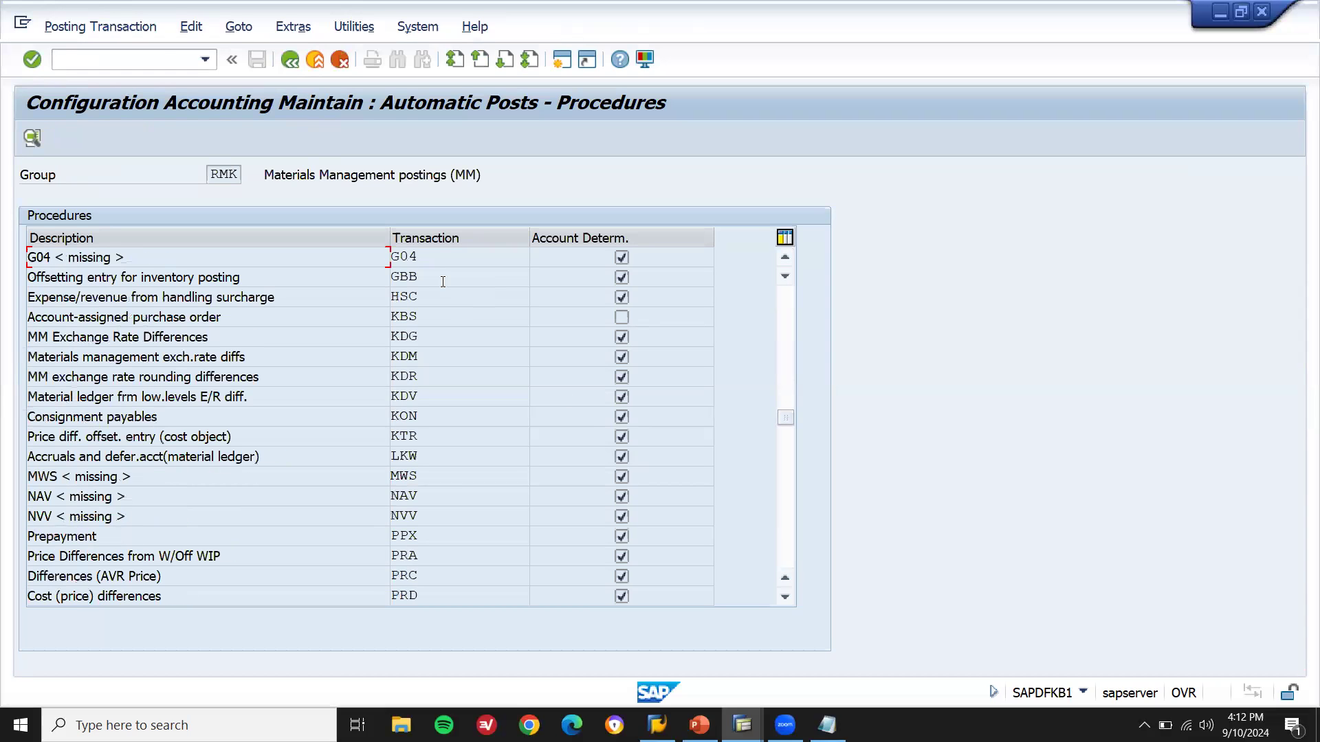
double_click(215, 282)
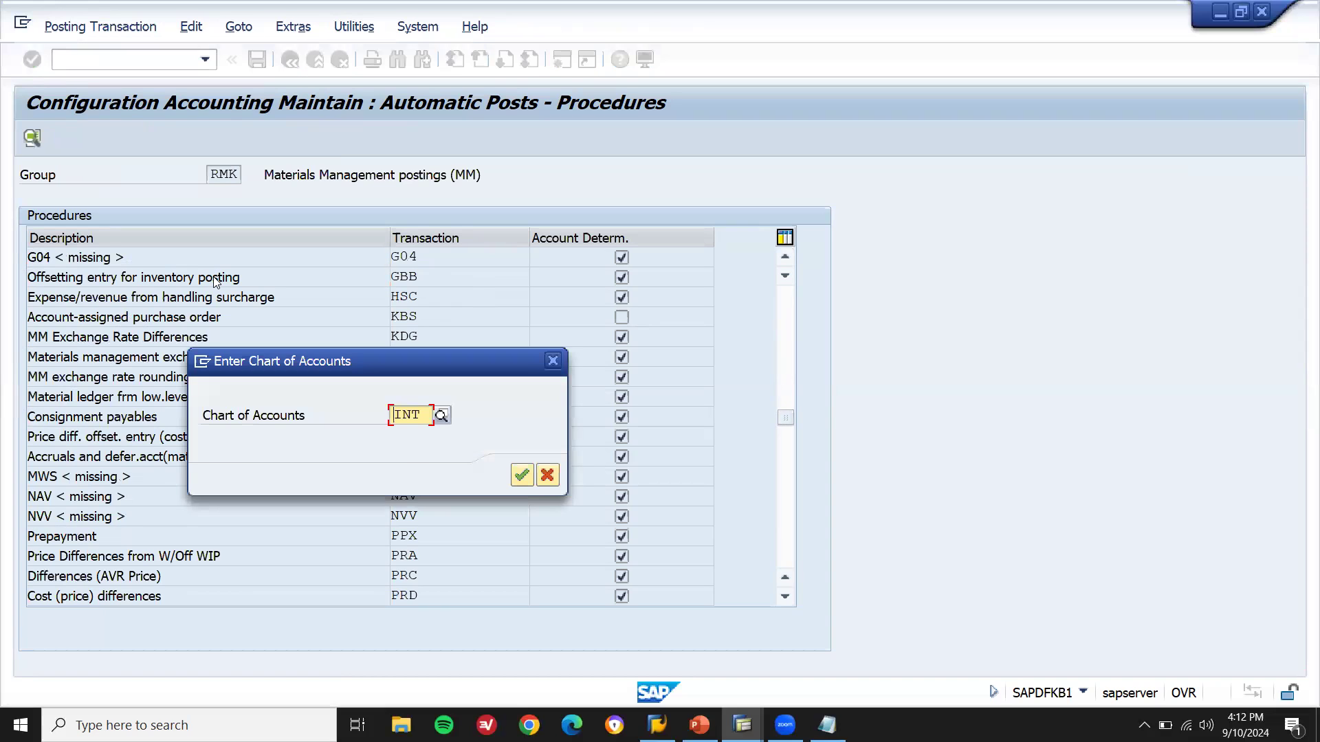
key("Return")
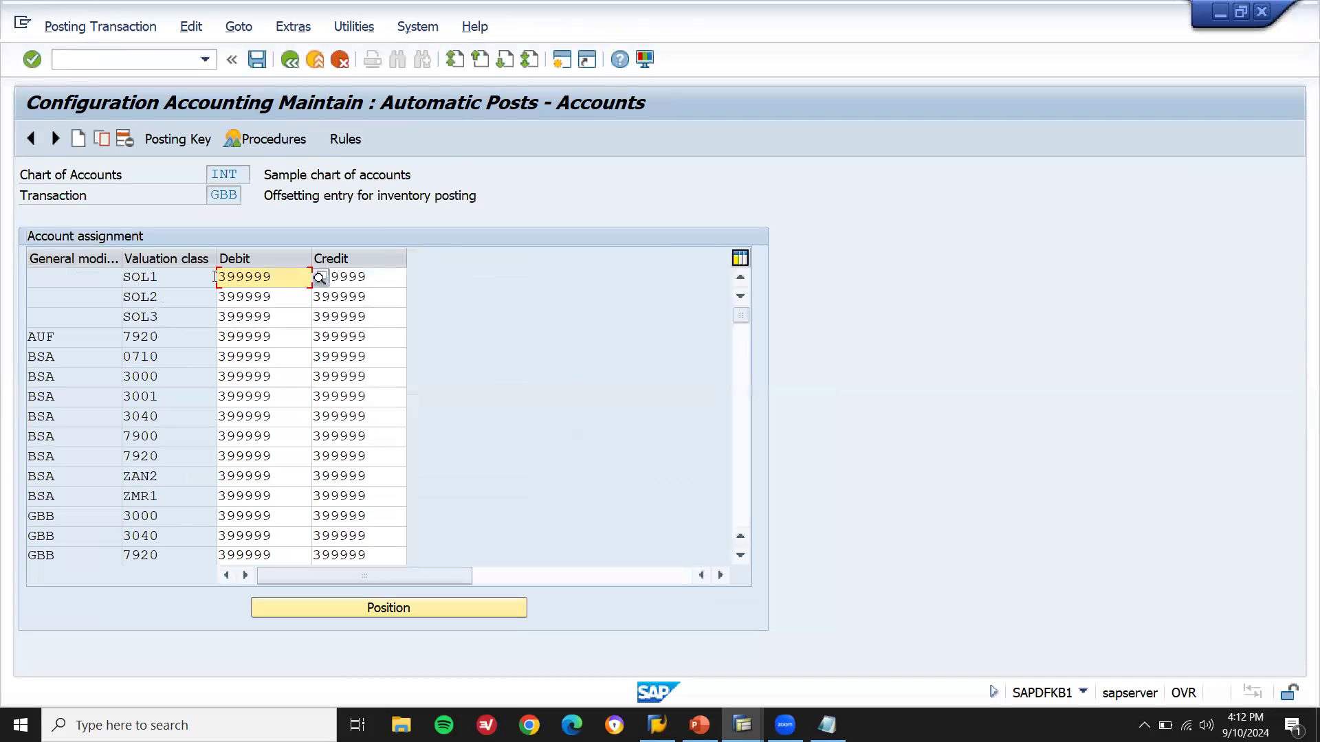
Step: Recheck the goods movement error and examine the GBB account assignments for modifier VAX and valuation class Z792
key("F3")
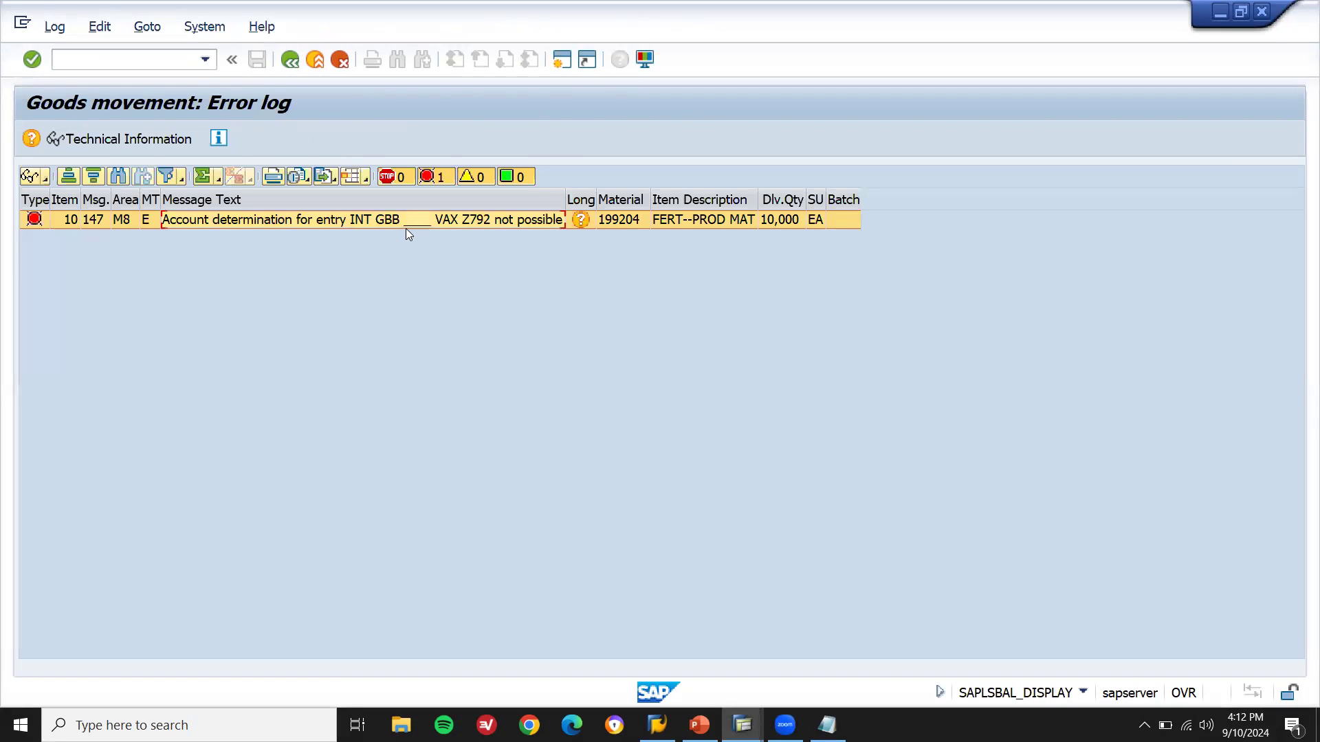
double_click(473, 223)
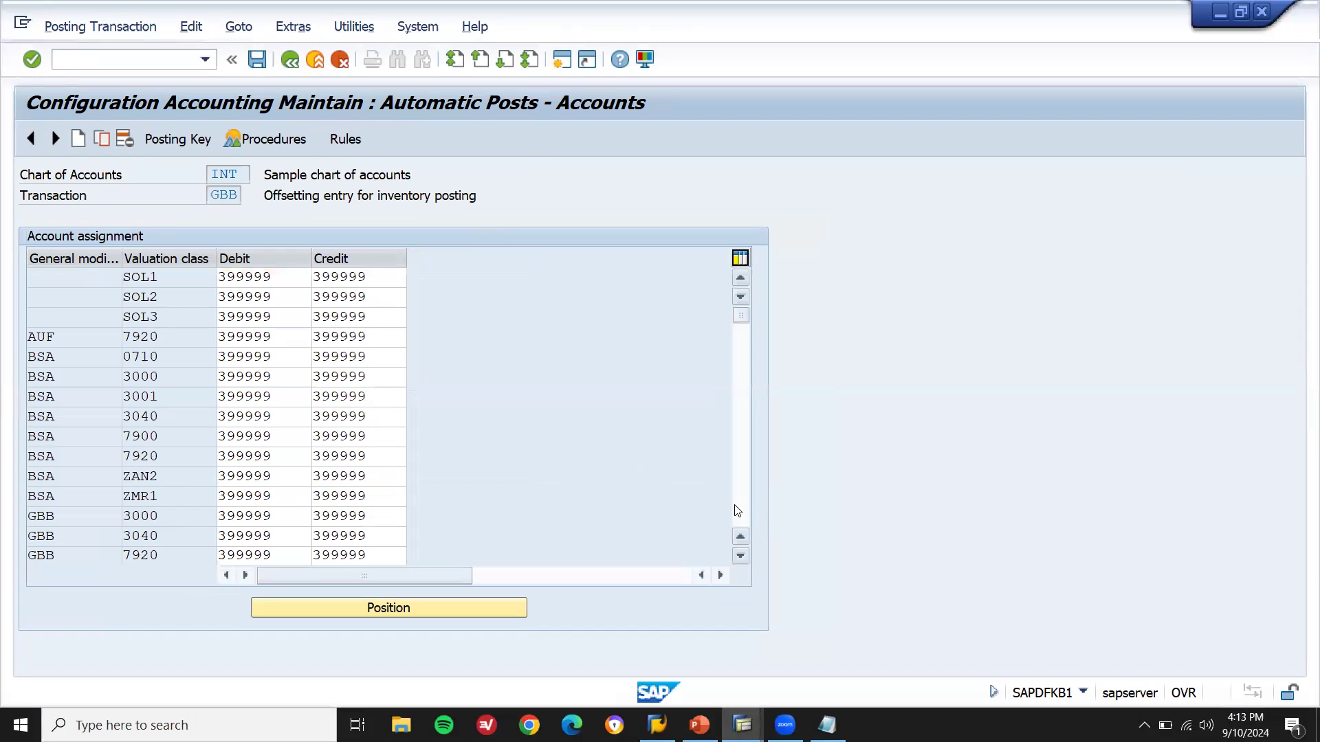
scroll(737, 511, "down", 5)
scroll(737, 510, "down", 5)
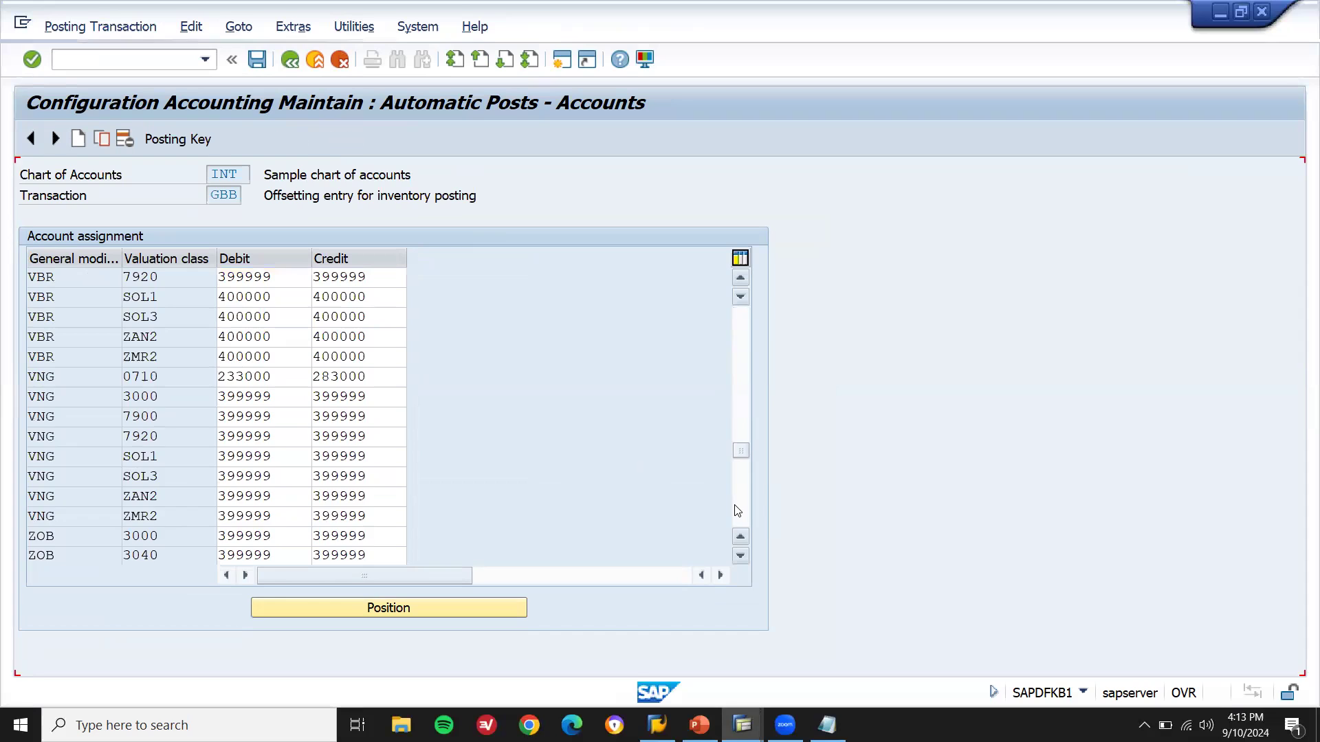
scroll(737, 510, "down", 5)
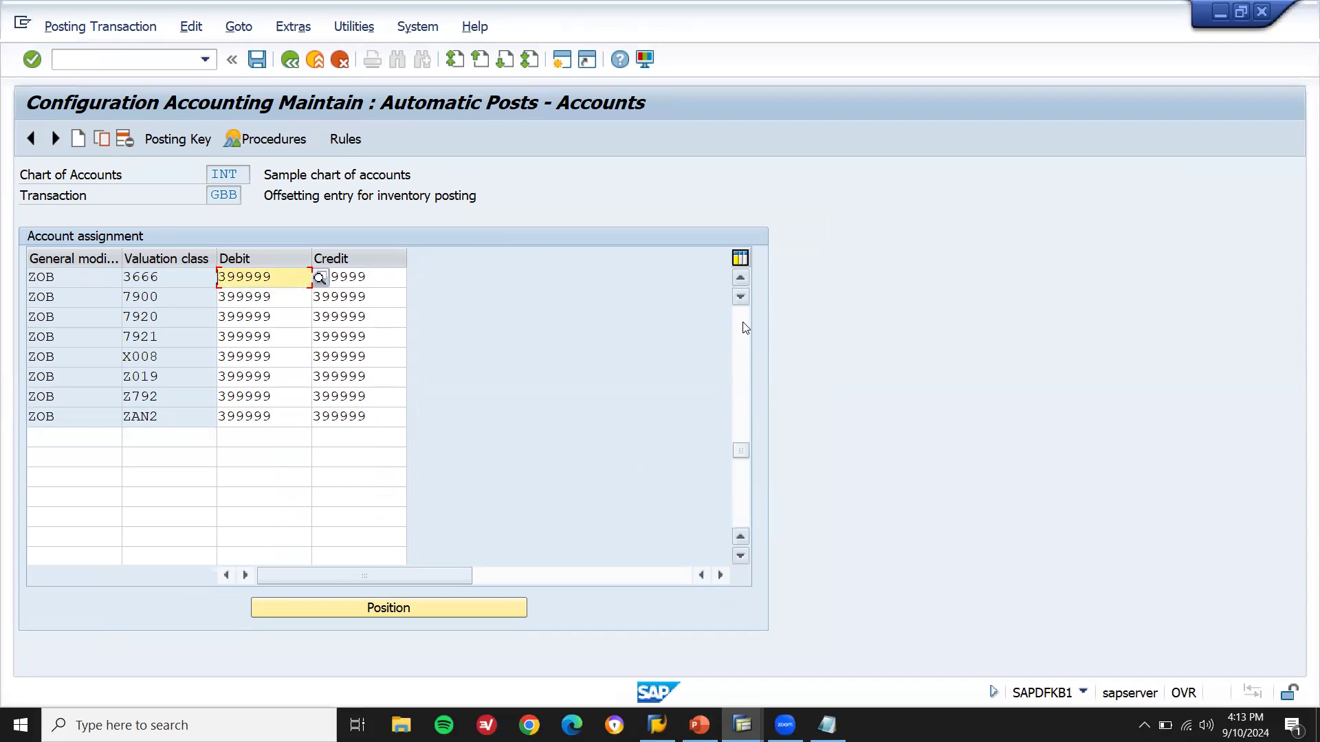
scroll(746, 328, "up", 5)
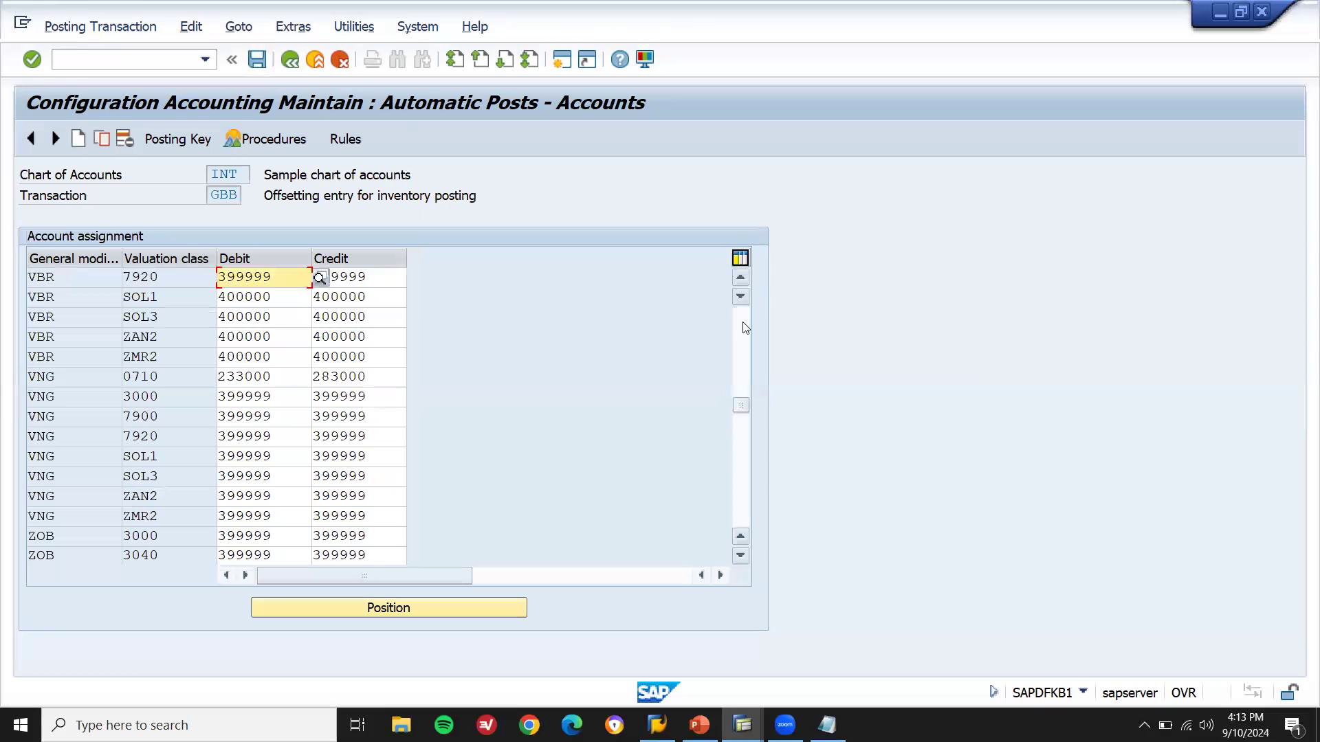
scroll(746, 328, "up", 5)
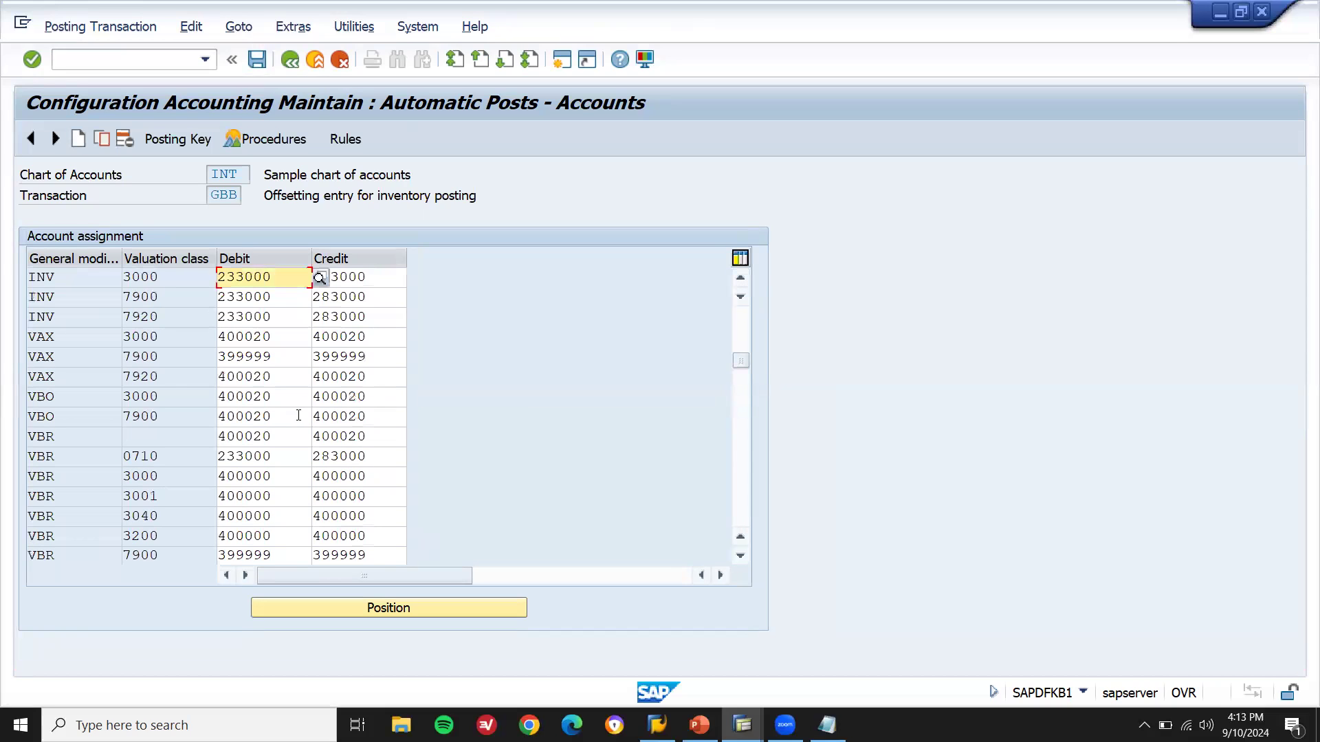
Step: Examine the GBB account assignments of modifier VAX for valuation classes 7900 and 7920 and the debit account of 7920
left_click(70, 353)
left_click(197, 360)
left_click(77, 373)
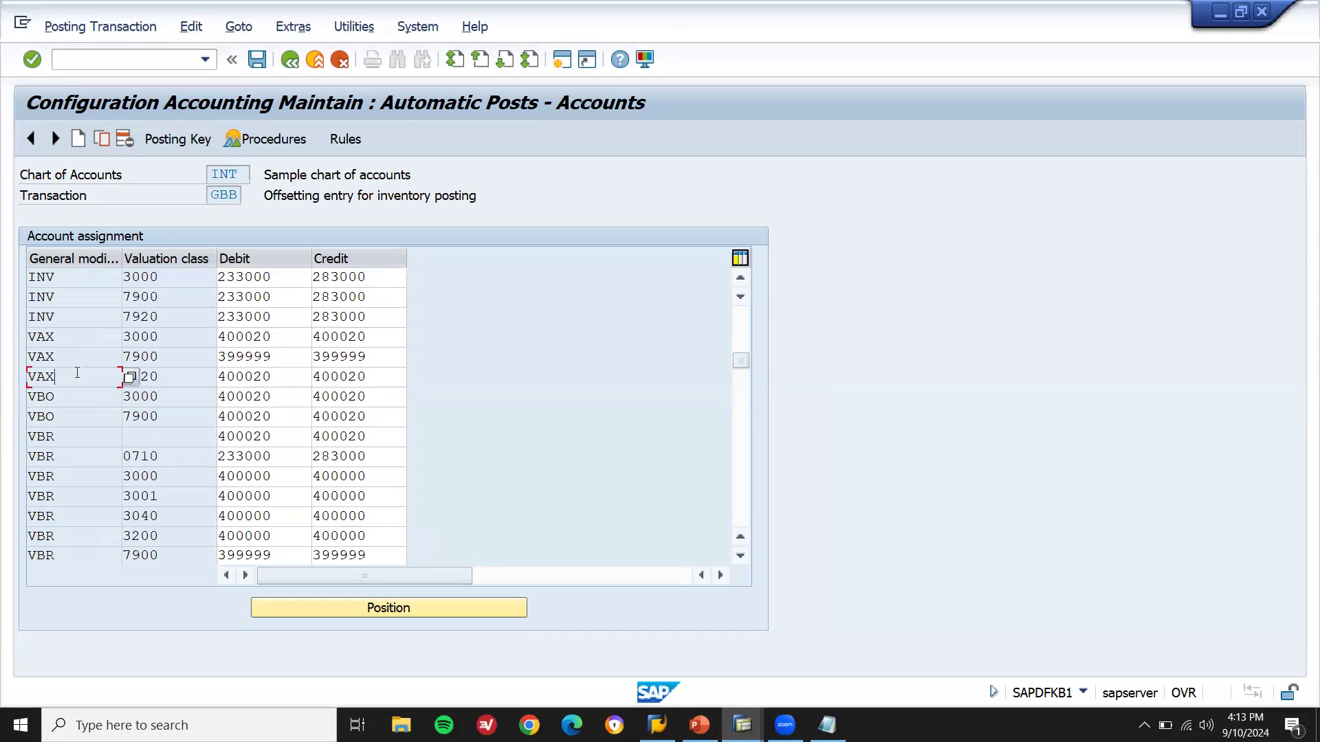
left_click(198, 375)
key("shift+Left")
key("shift+Left")
key("shift+Left")
key("shift+Left")
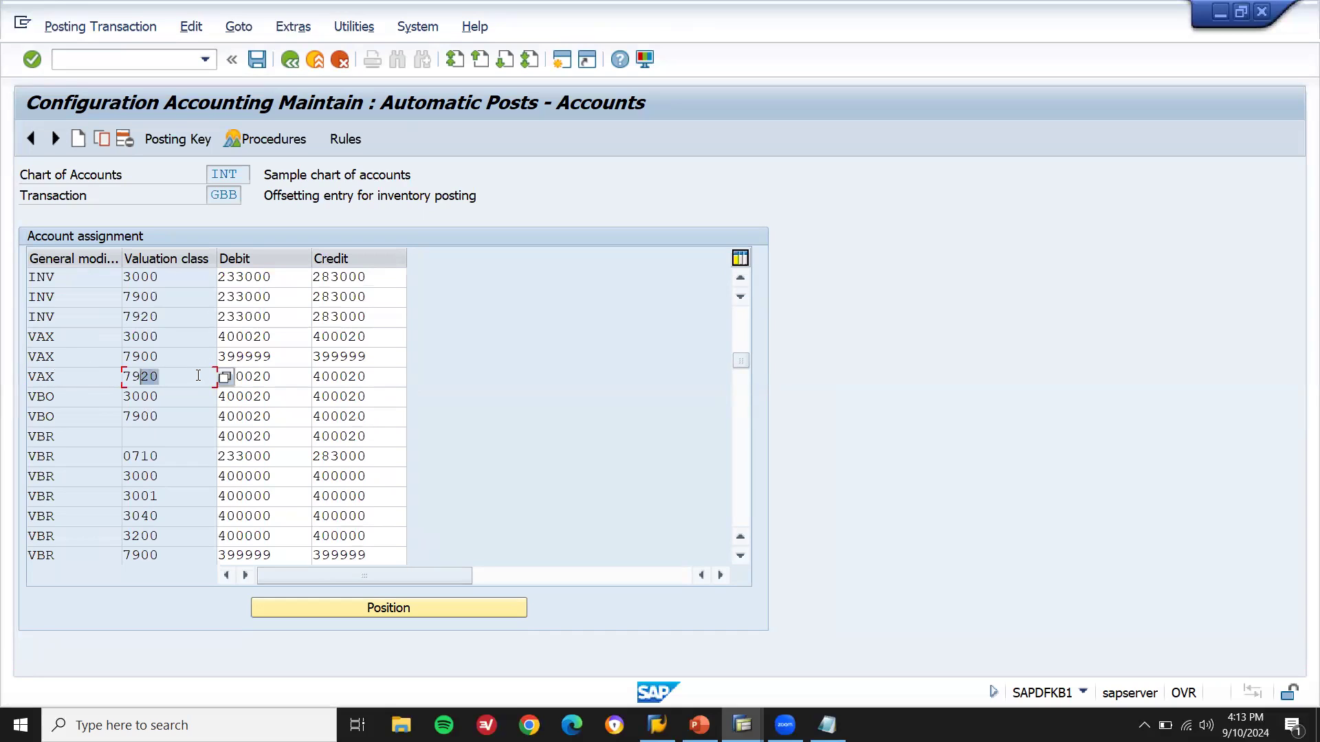
key("Right")
left_click(281, 373)
key("shift+Left")
key("shift+Left")
key("shift+Left")
key("shift+Left")
key("shift+Left")
key("shift+Left")
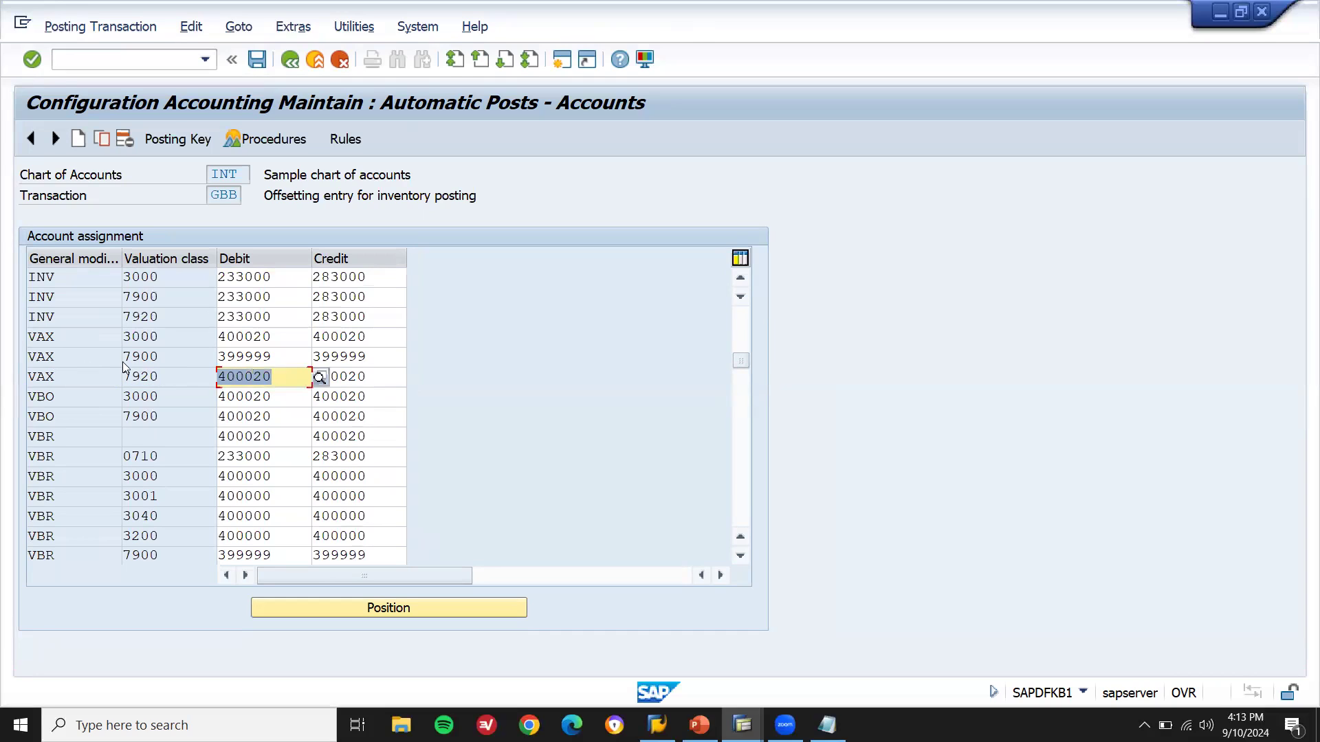
Step: Copy the VAX 7920 account assignment to a new VAX entry with valuation class Z792 and save it
left_click(102, 374)
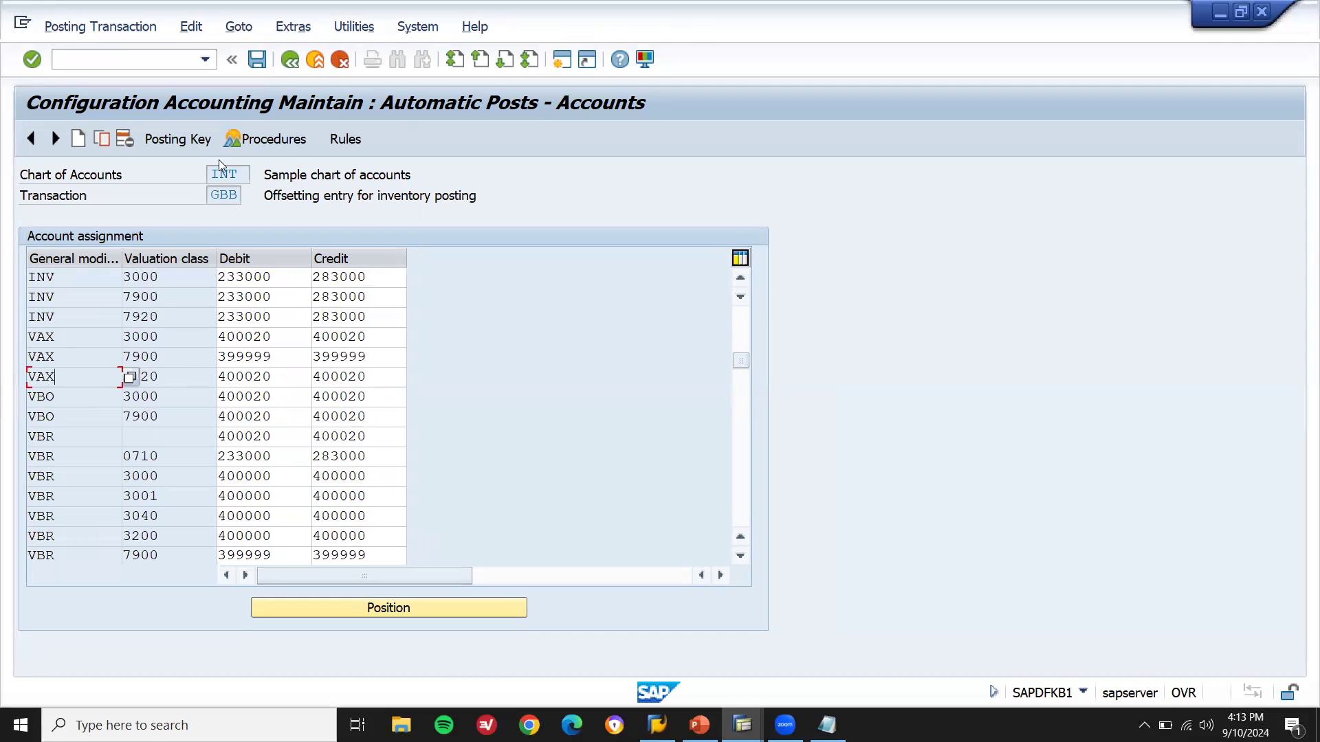
left_click(98, 145)
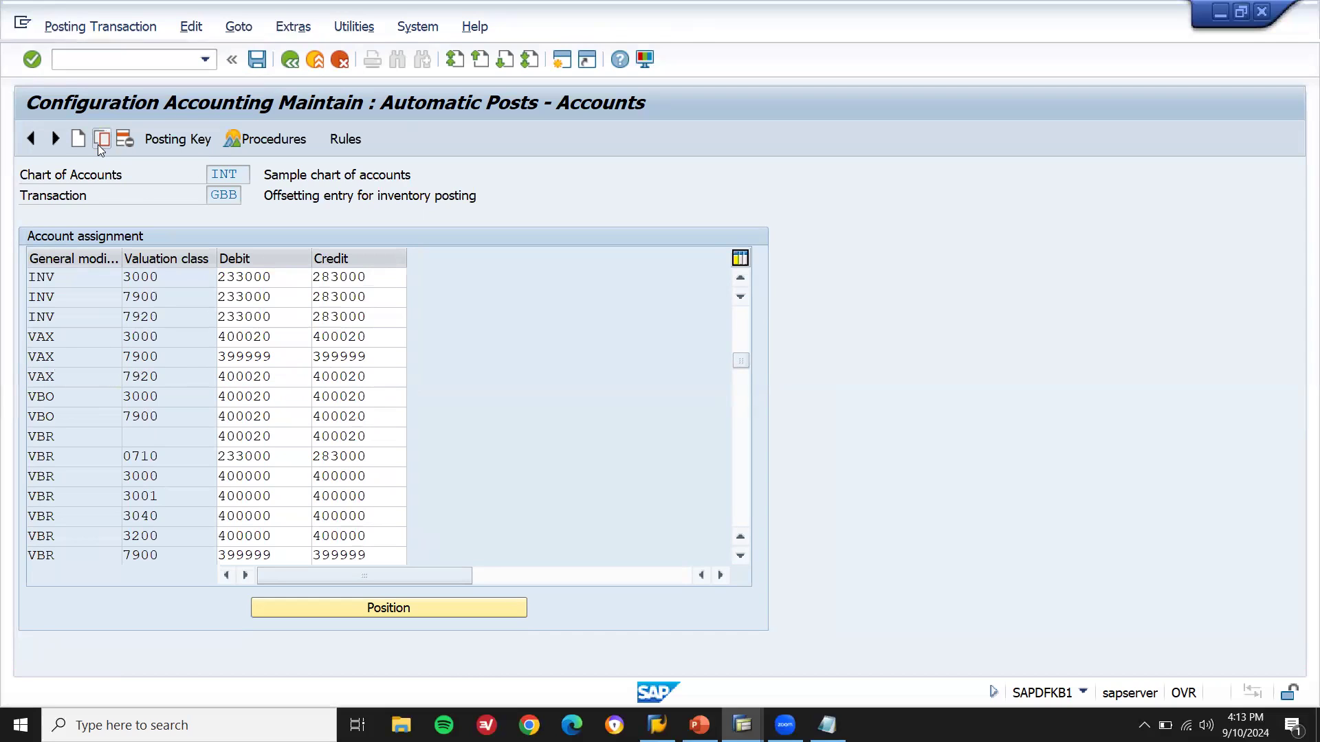
left_click(173, 297)
key("BackSpace")
key("BackSpace")
key("BackSpace")
key("BackSpace")
type("Z792")
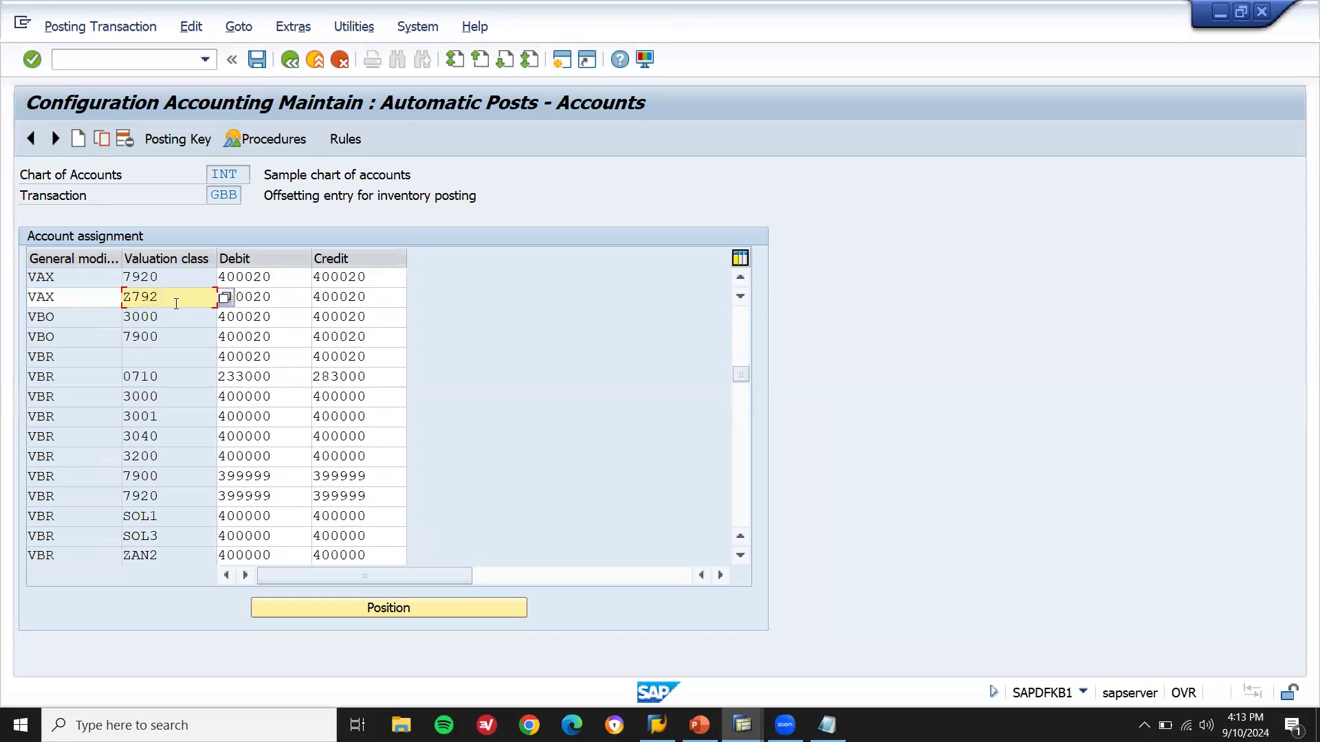
key("ctrl+s")
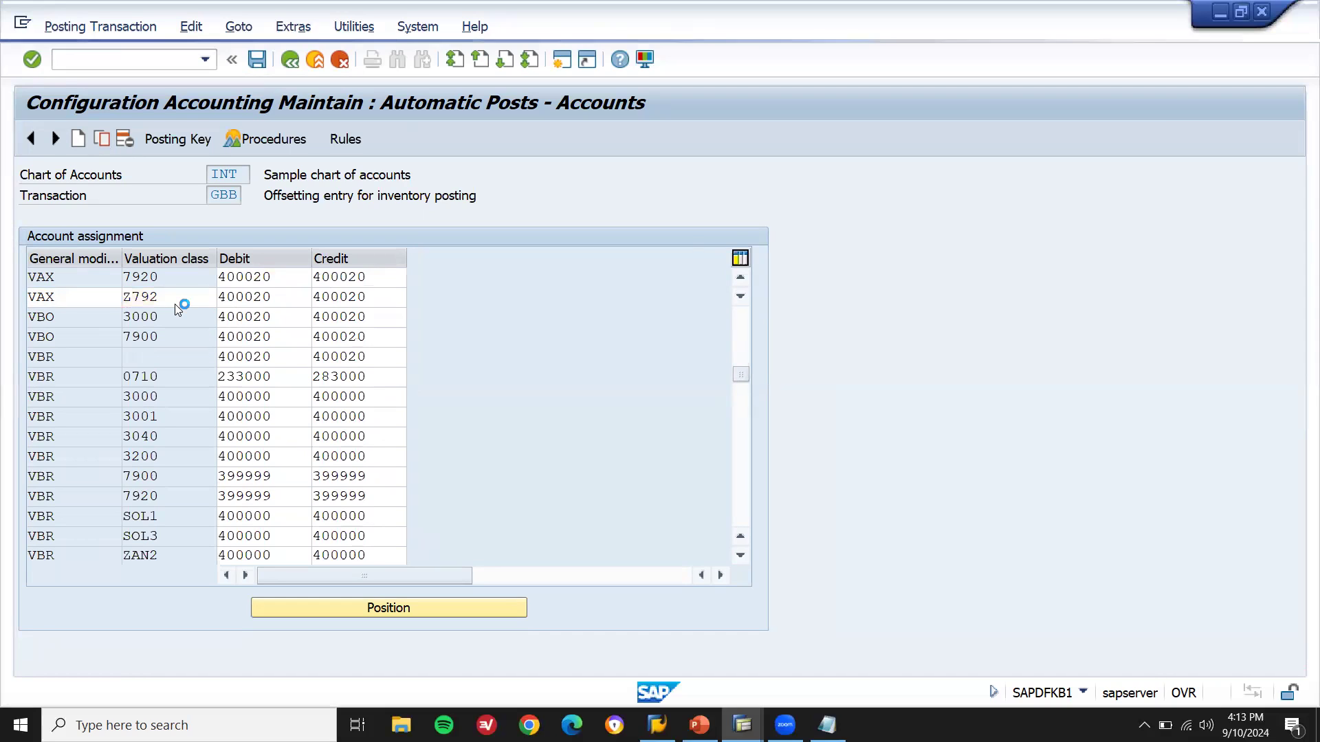
key("Return")
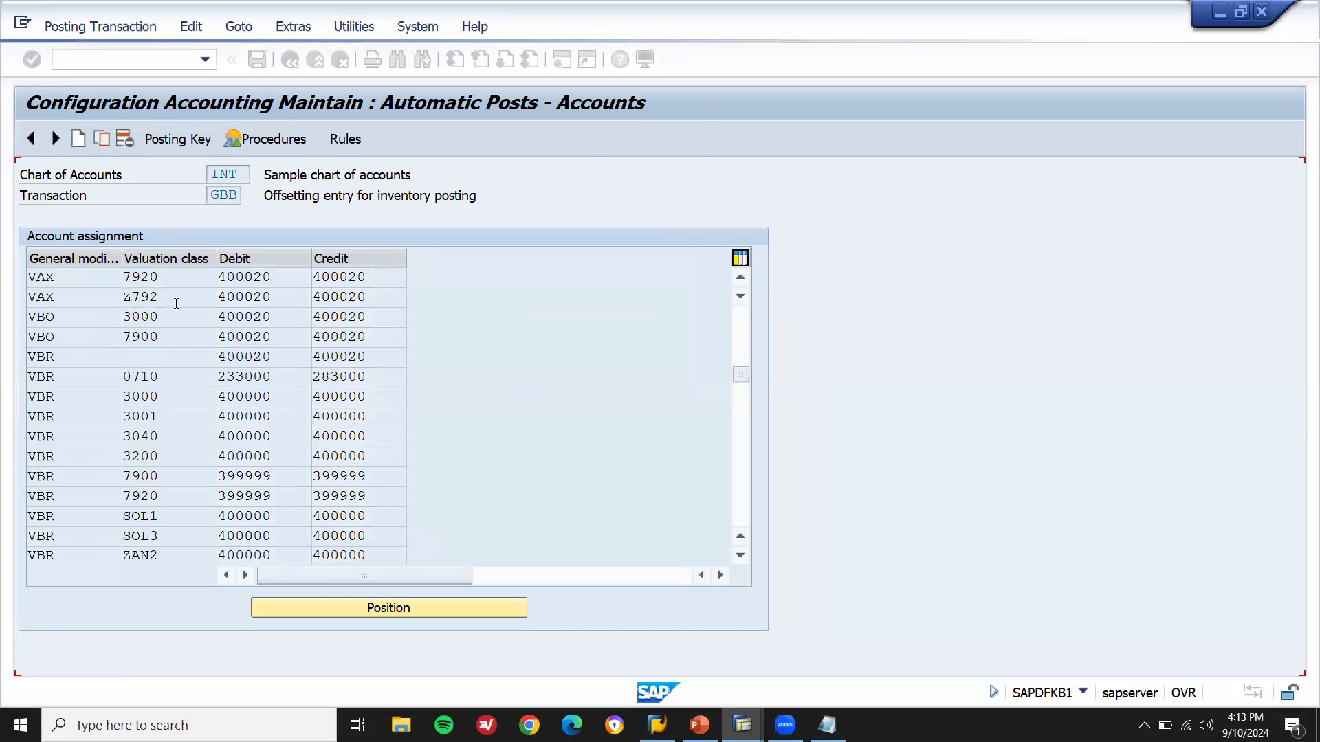
Step: Return to the delivery session, restart transaction VL01N and create an outbound delivery for the sales order from shipping point GL01
key("alt+Tab")
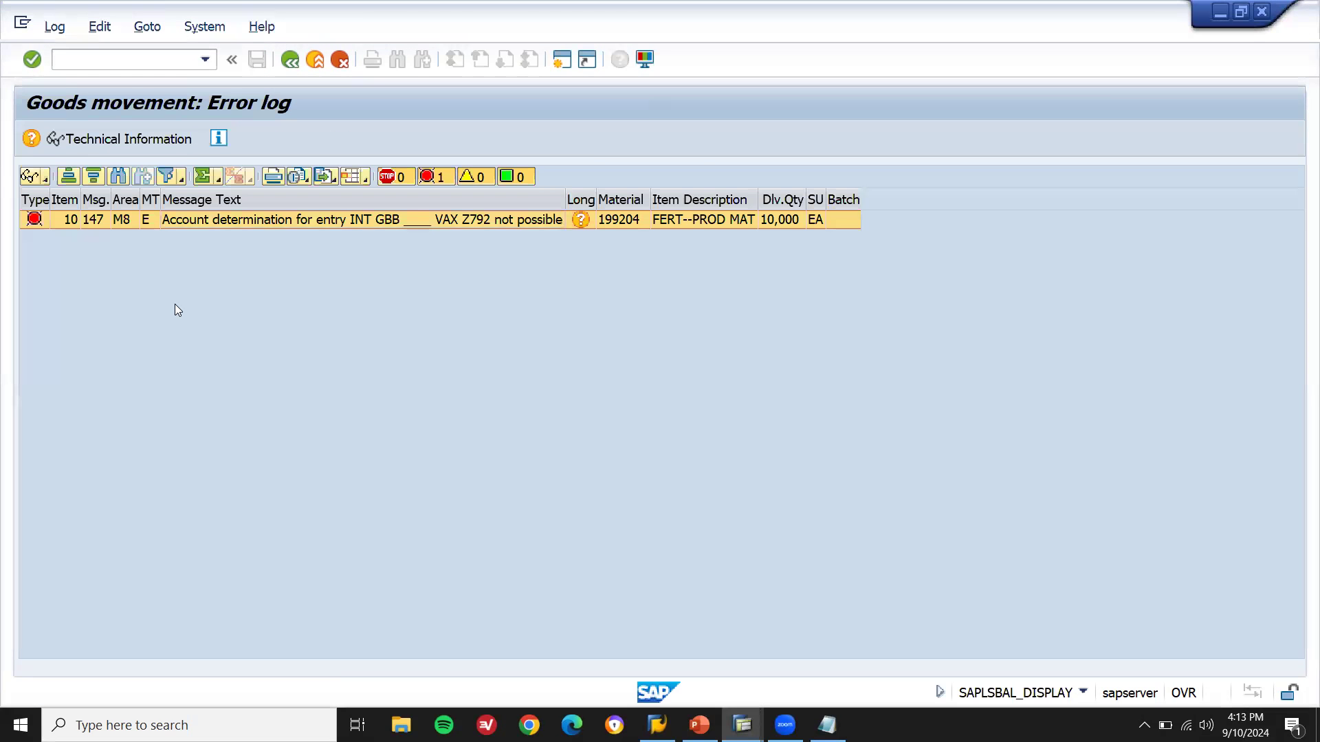
key("F3")
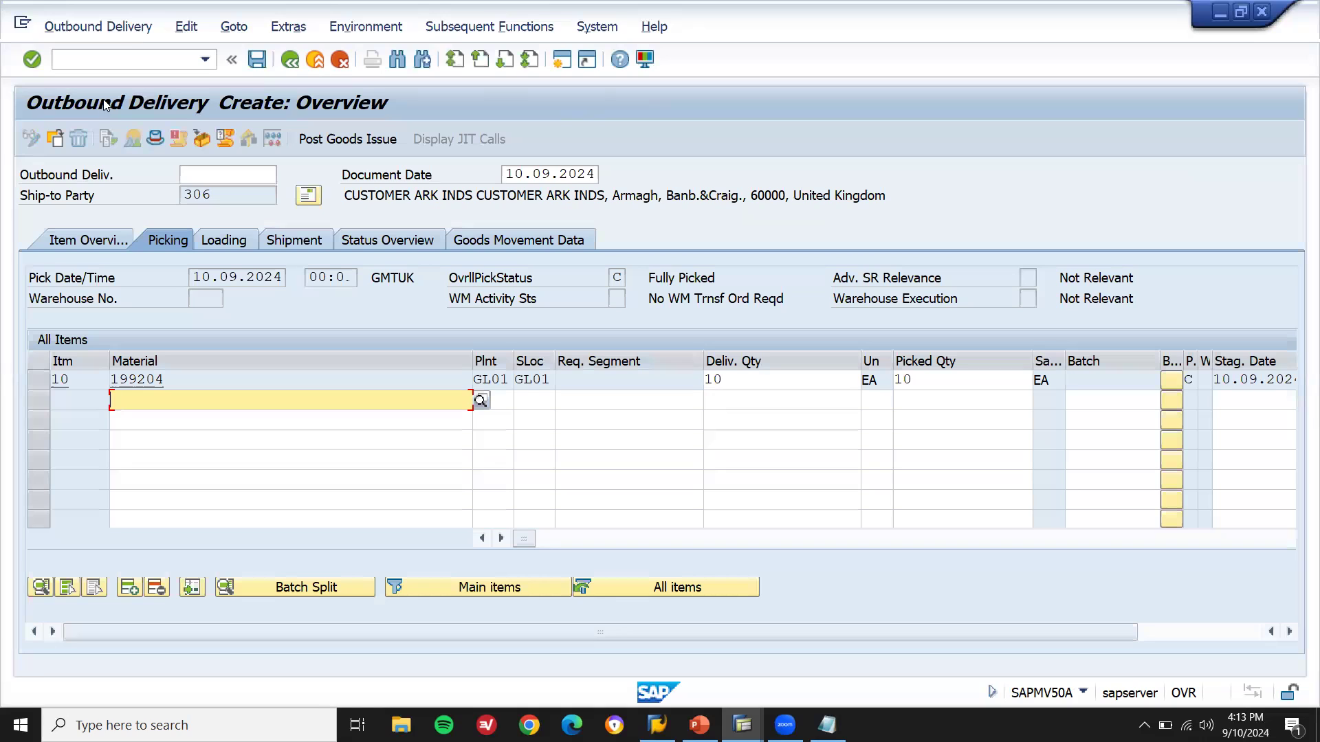
left_click(129, 51)
type("/NVL01N")
key("Return")
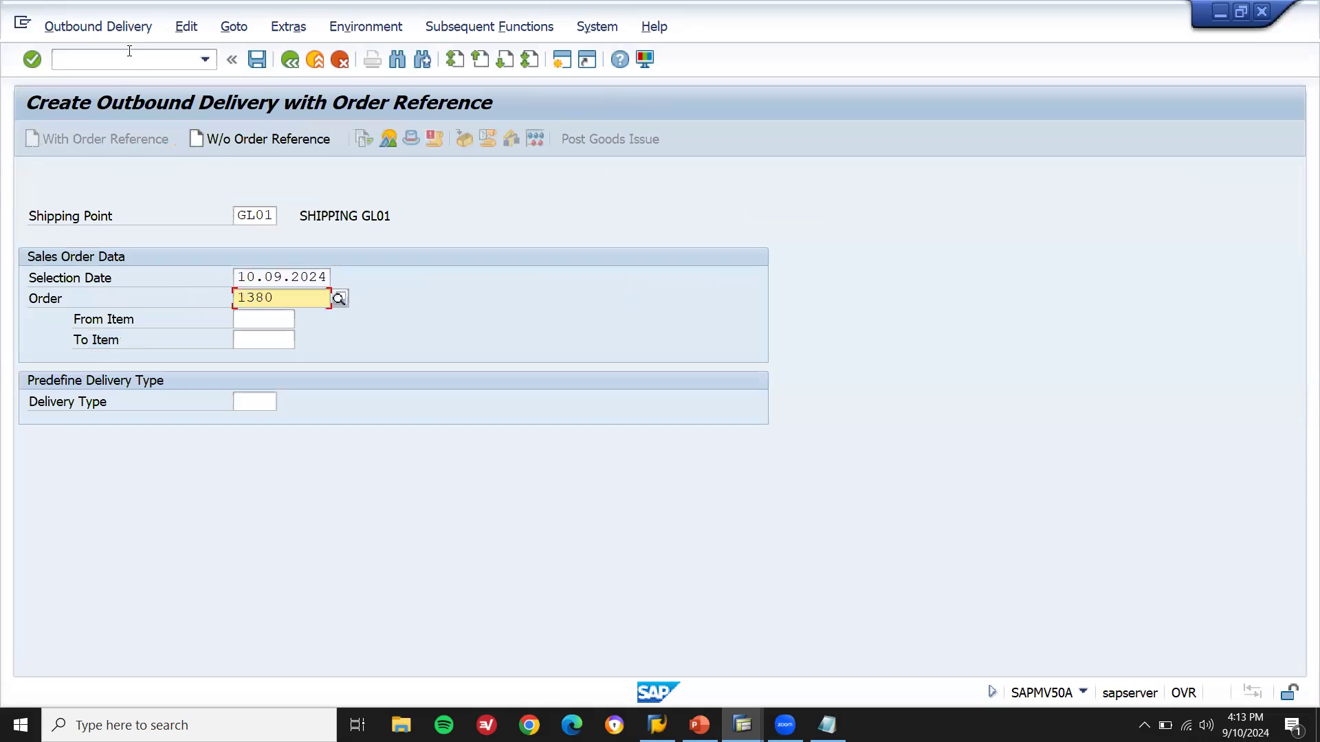
key("Return")
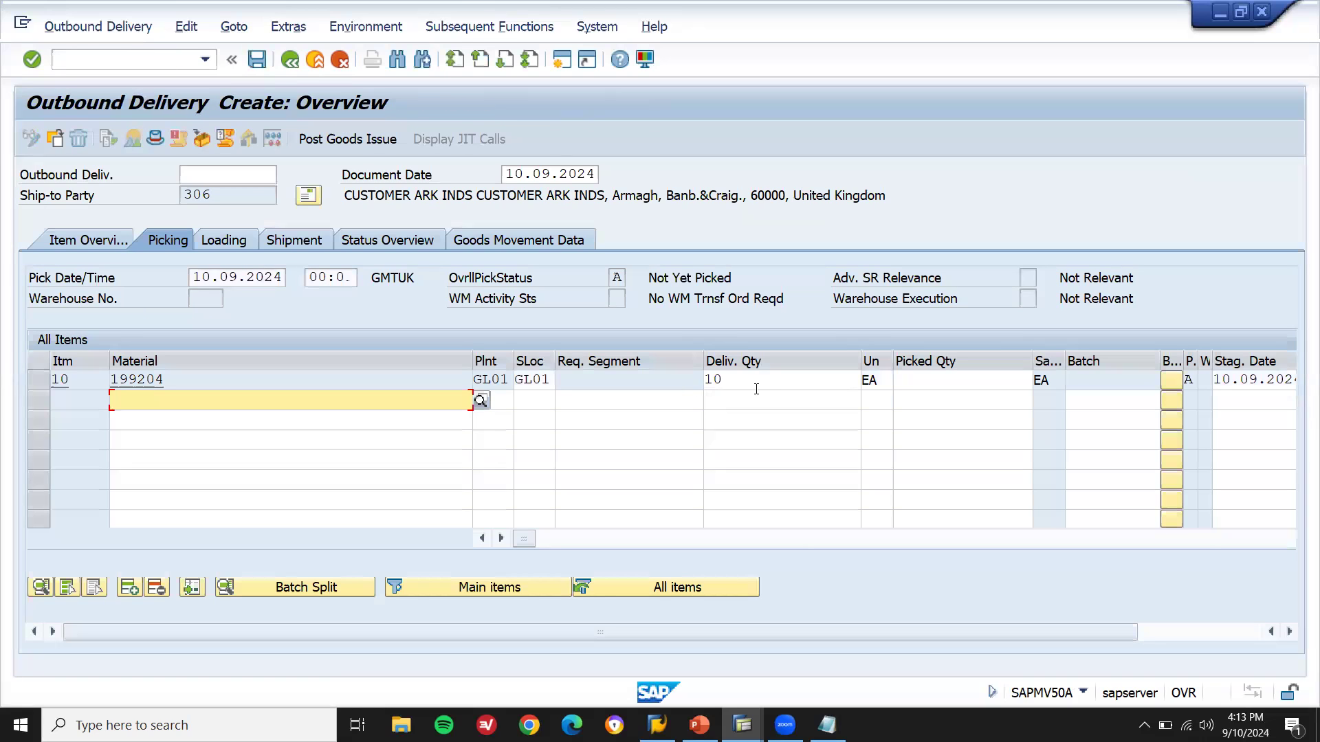
Step: Set the picked quantity of material 199204 to 10, post the goods issue and leave delivery creation
left_click(928, 379)
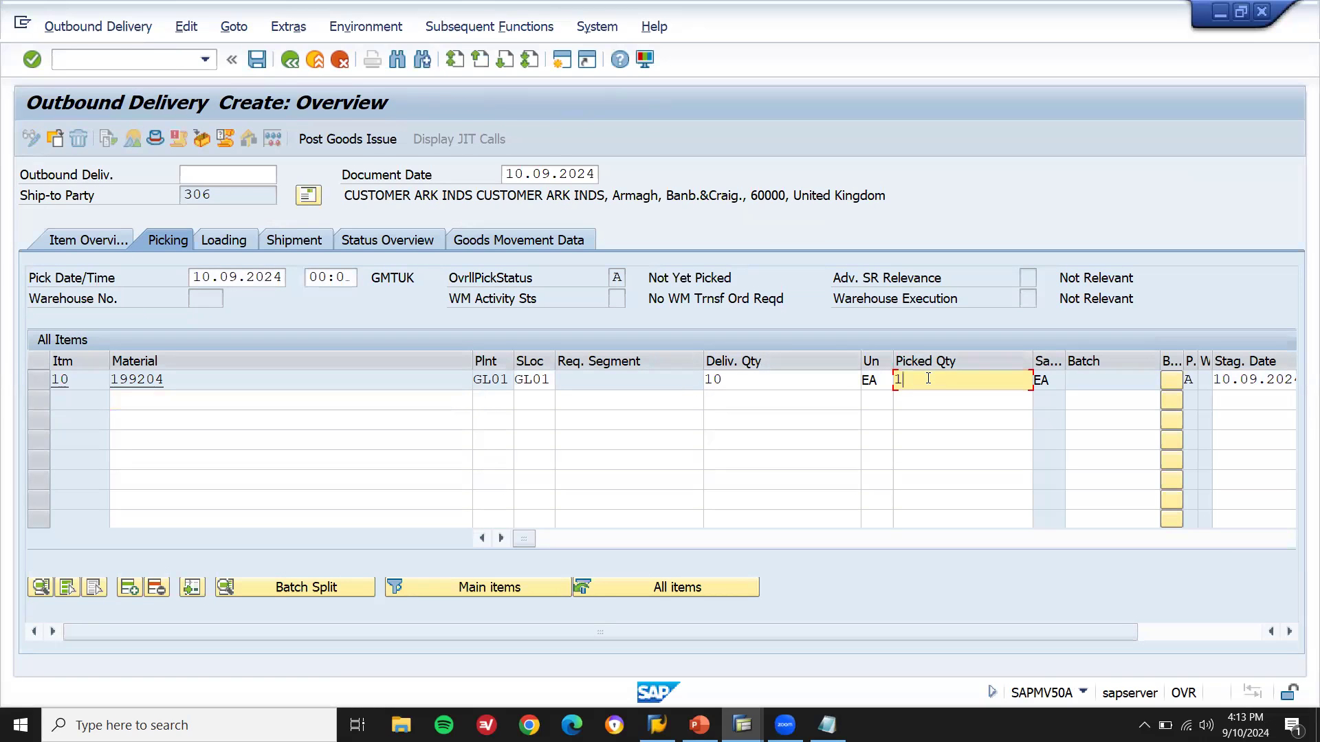
left_click(364, 140)
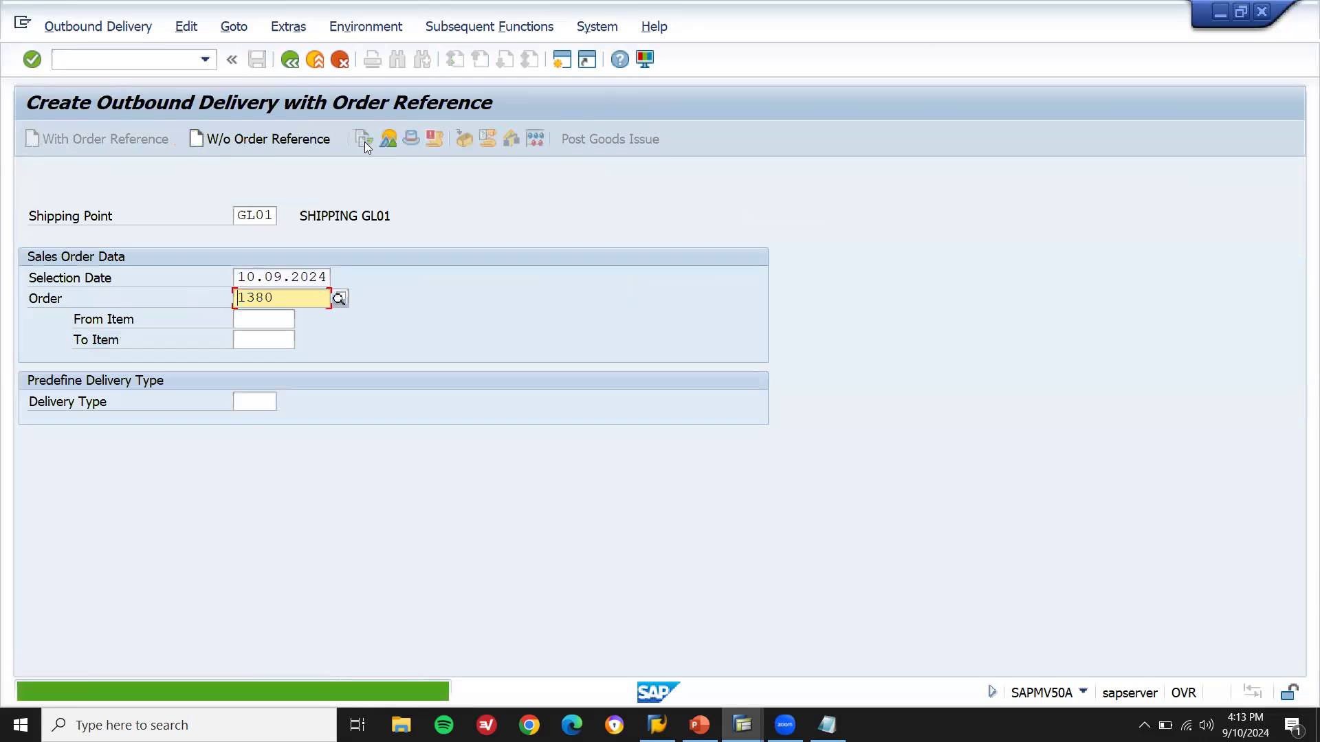
key("F3")
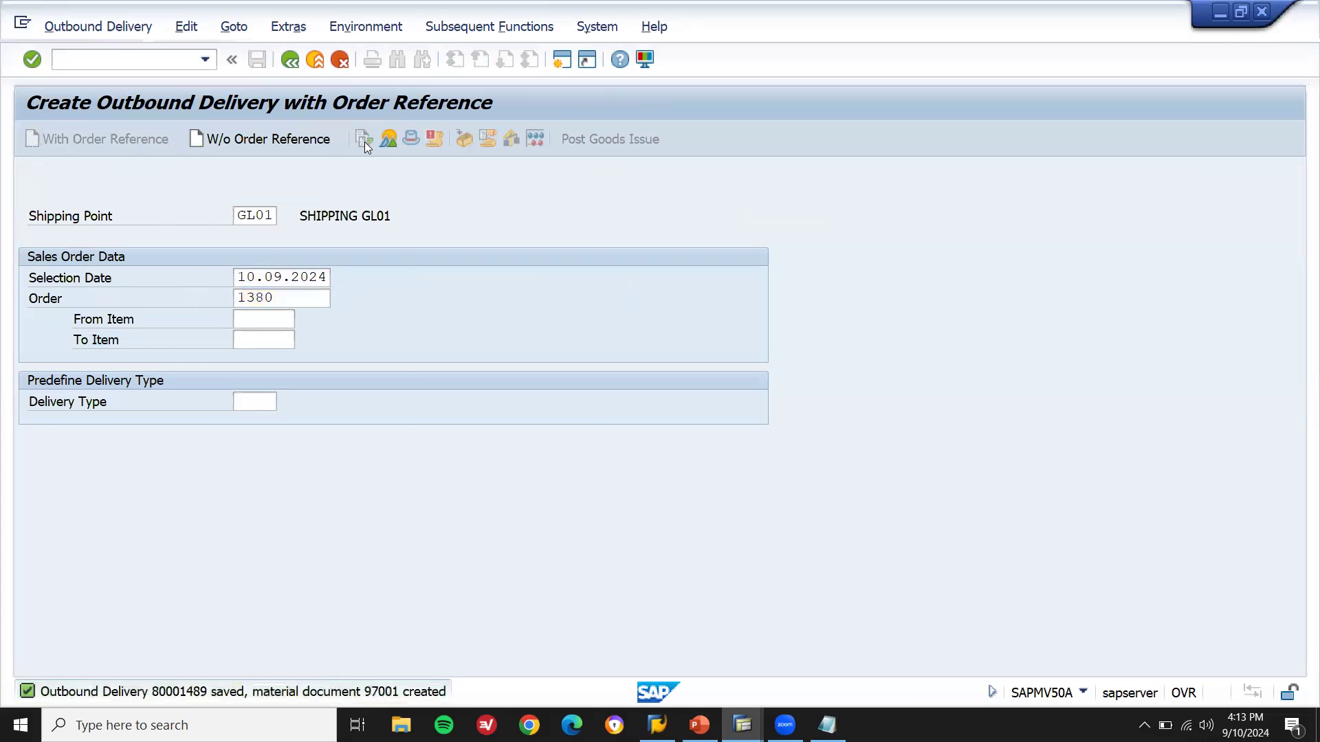
Step: Check the stock overview of material 199204 in transaction MMBE and return to the start screen
type("MMBE")
key("Return")
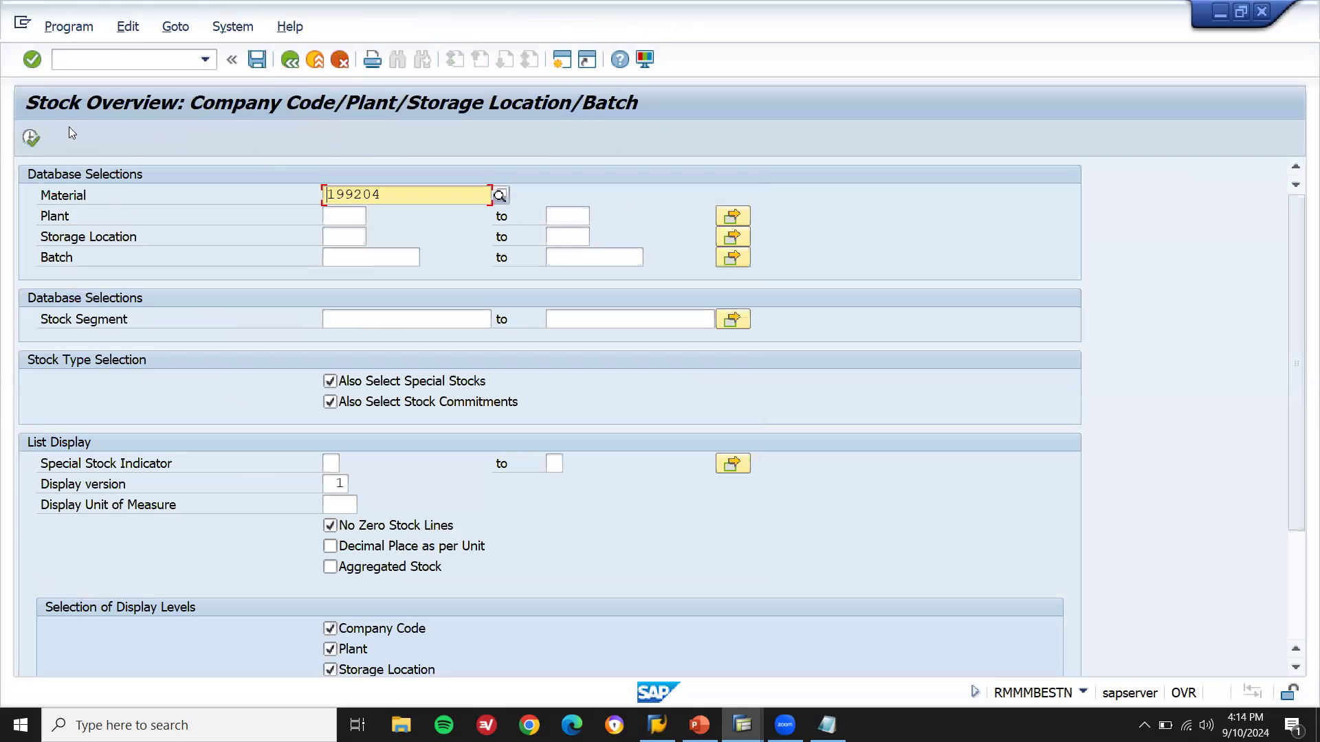
left_click(30, 136)
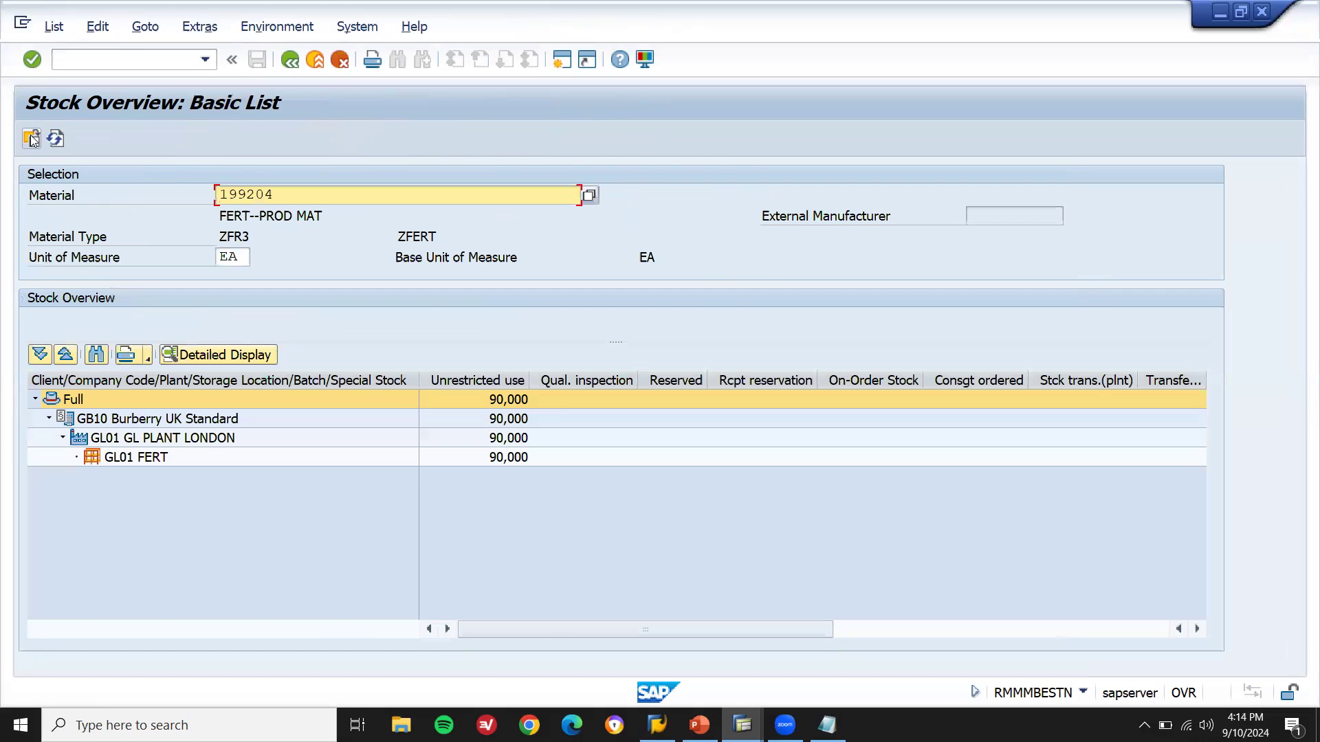
key("F3")
key("F3")
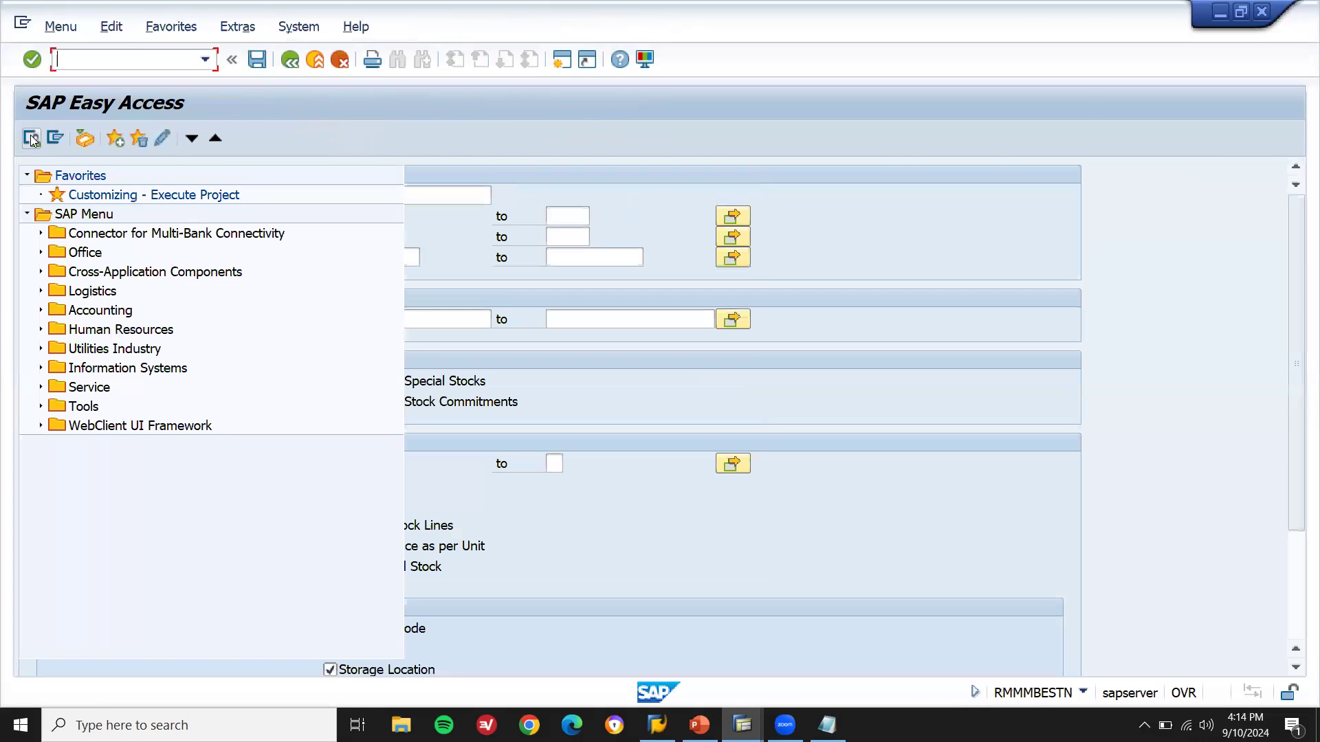
Step: List the material documents of material 199204 in transaction MB51 with the customer and sales order filters cleared
type("MB")
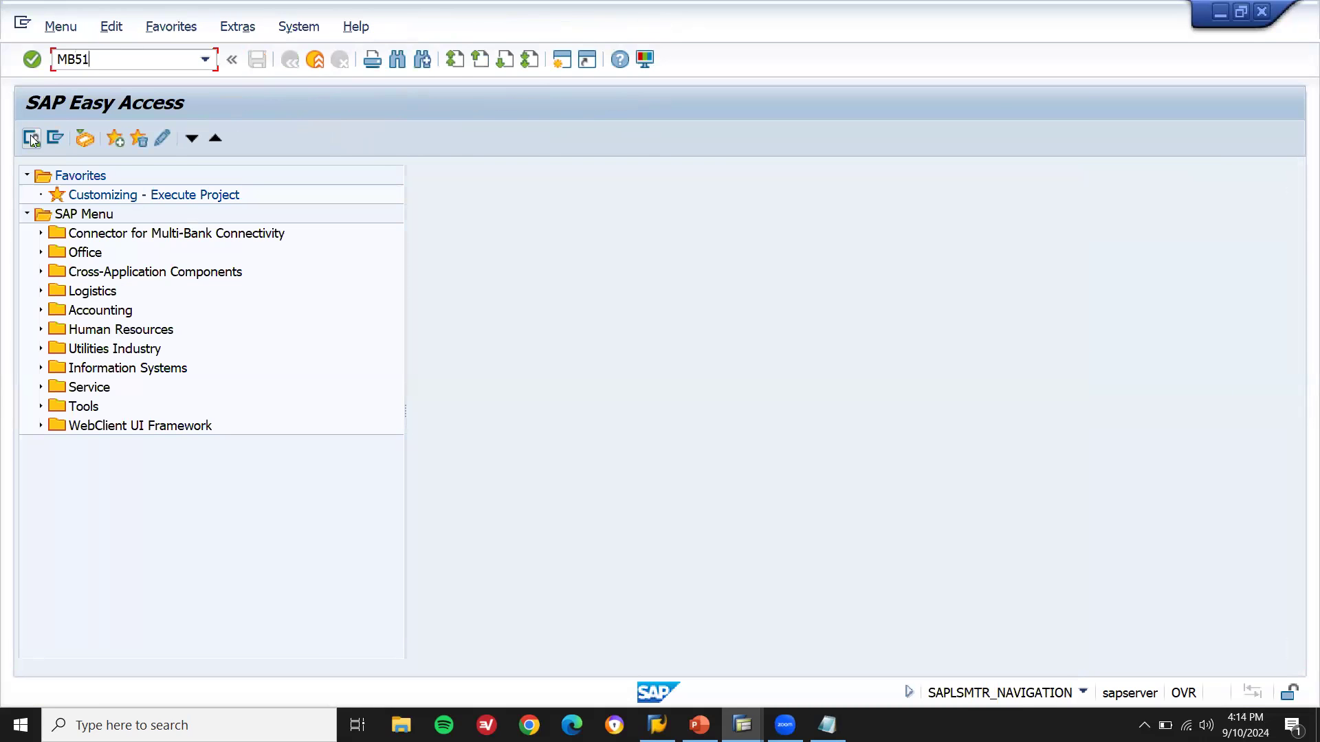
type("51")
key("Return")
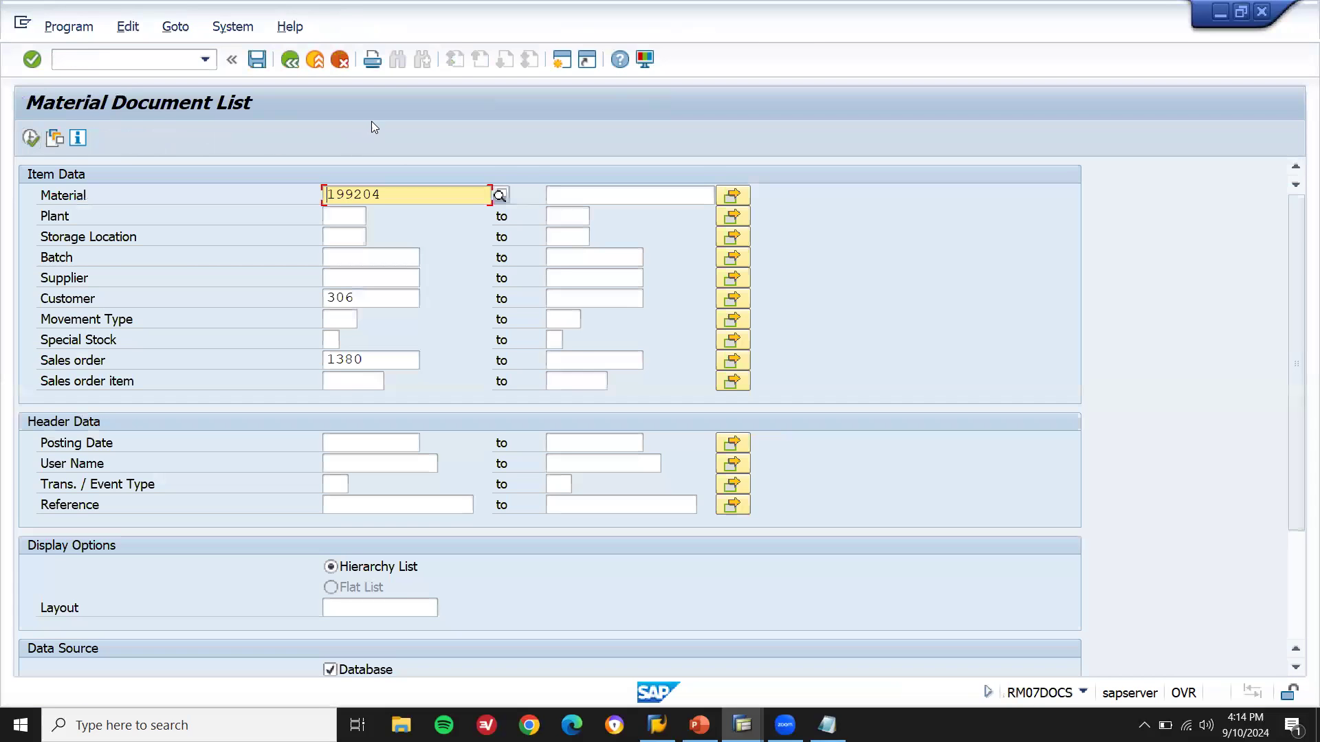
double_click(374, 300)
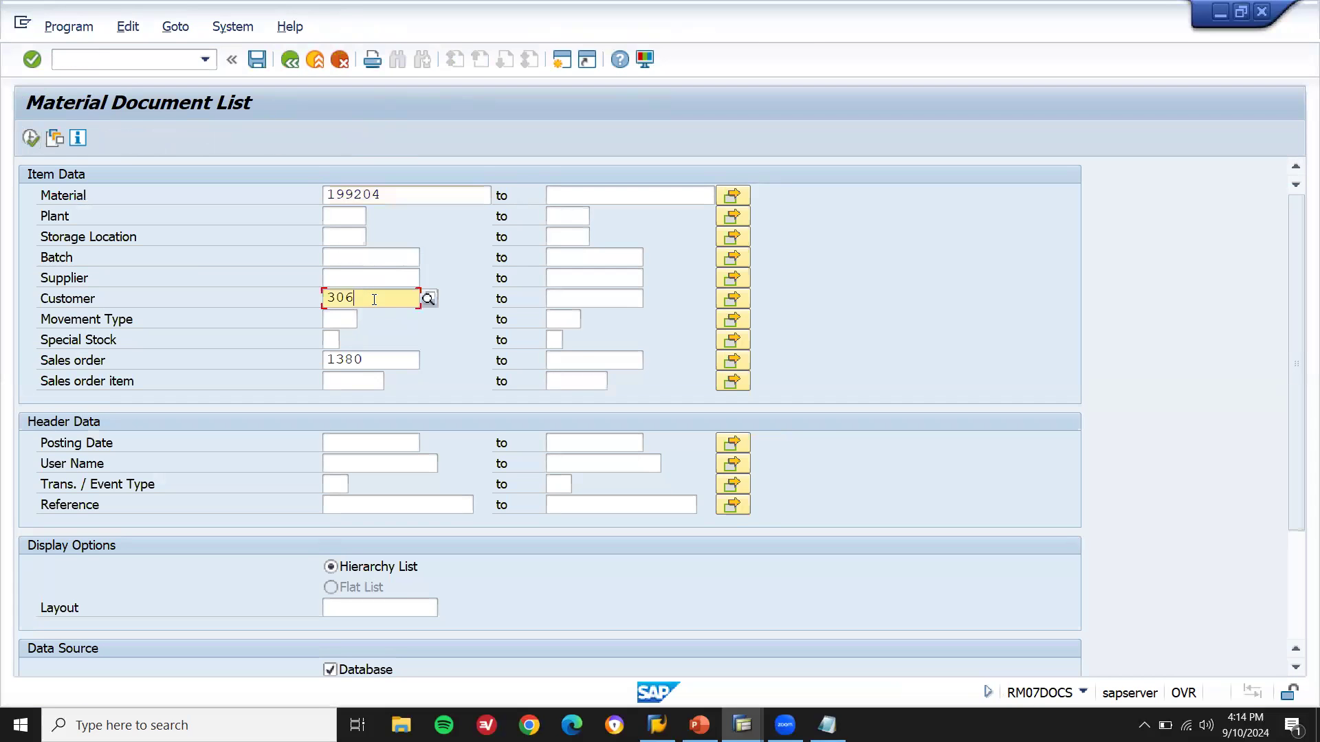
key("BackSpace")
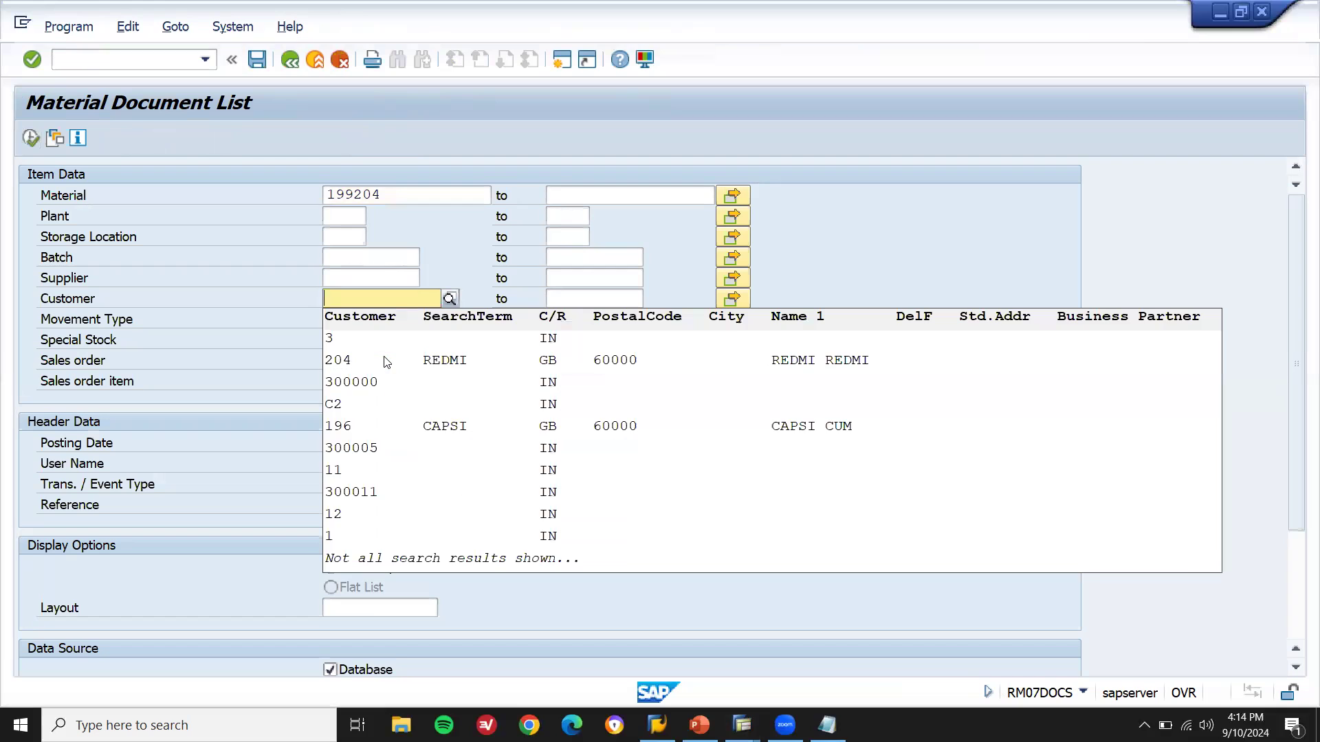
left_click(373, 360)
key("BackSpace")
key("BackSpace")
key("BackSpace")
key("BackSpace")
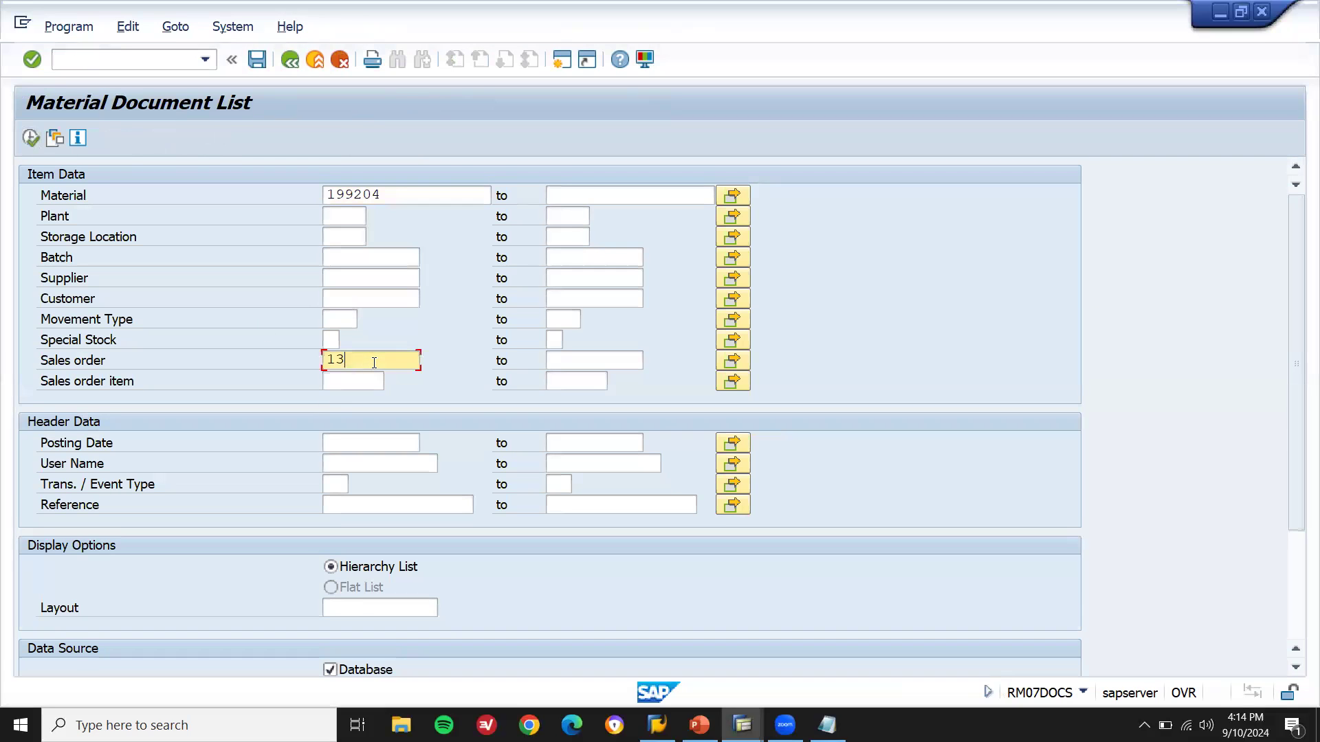
left_click(32, 137)
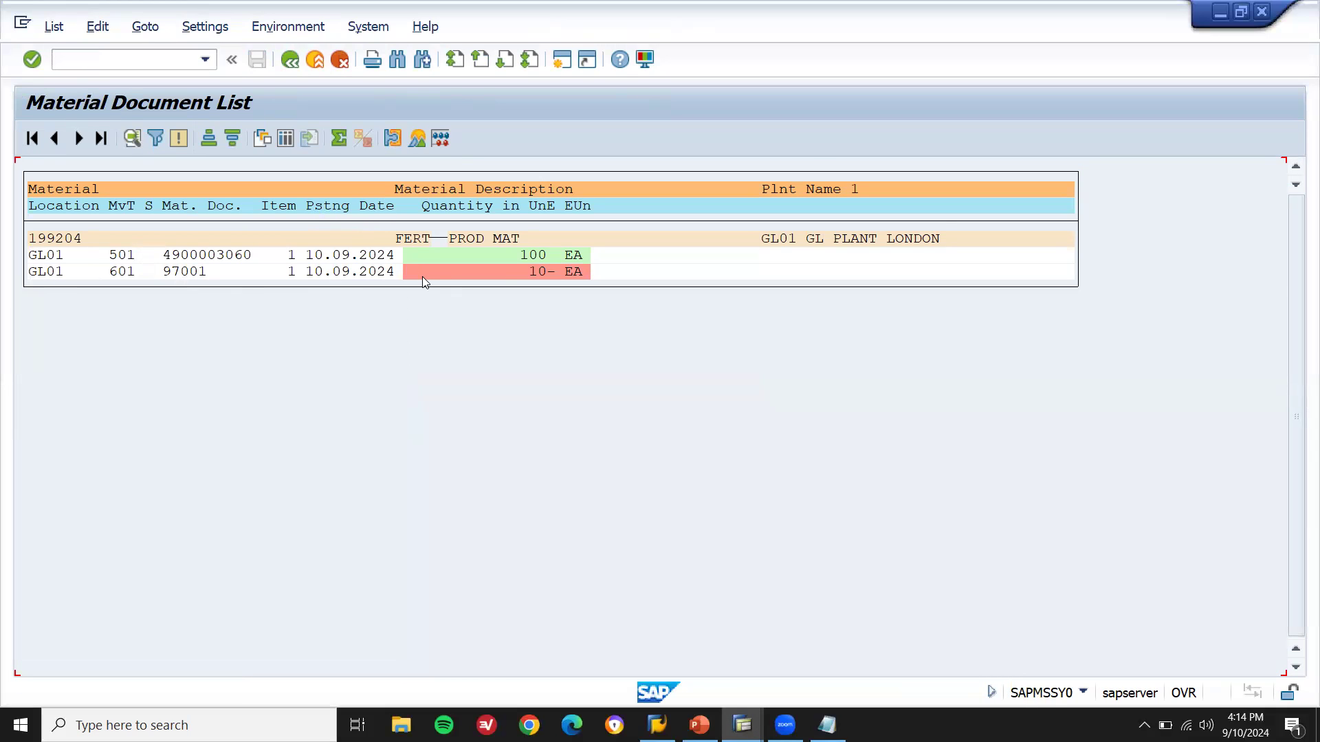
Step: Open the movement type 601 material document, examine the accounts and transaction keys in its accounting document, and return to the start screen
left_click(193, 275)
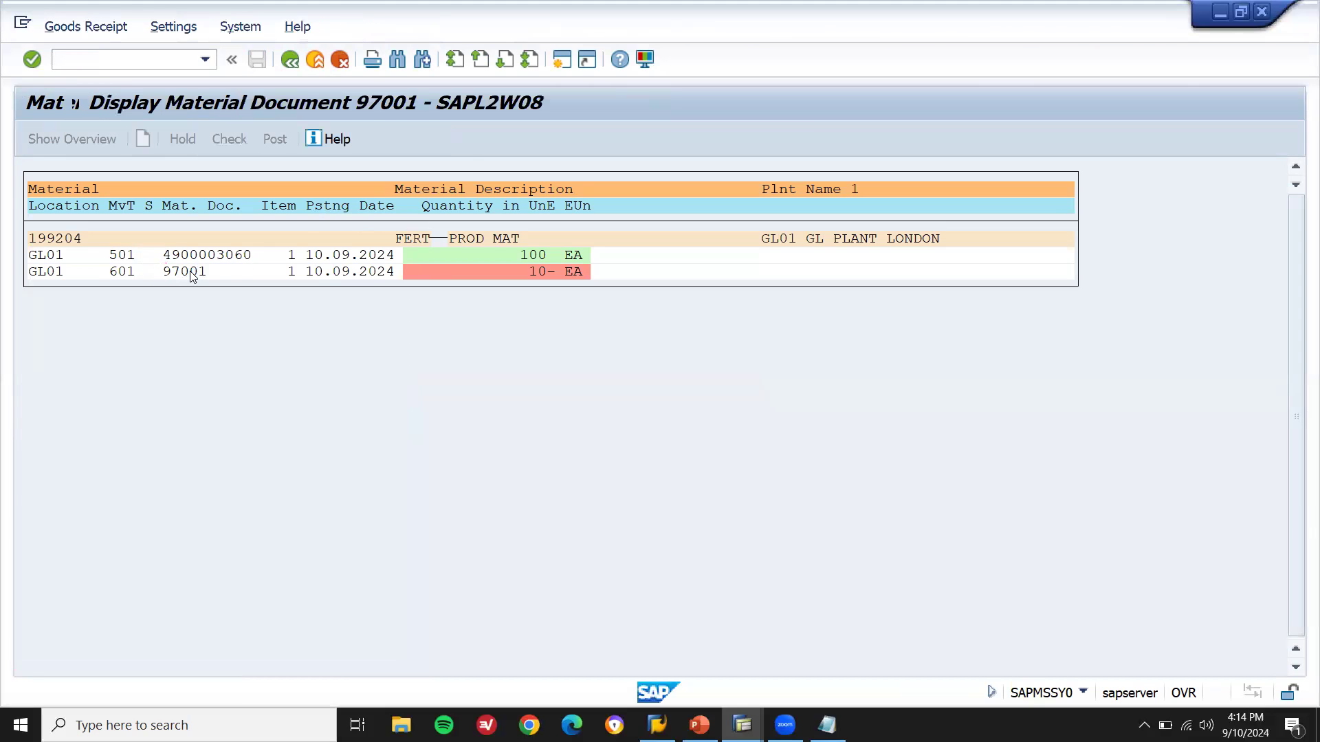
left_click(777, 265)
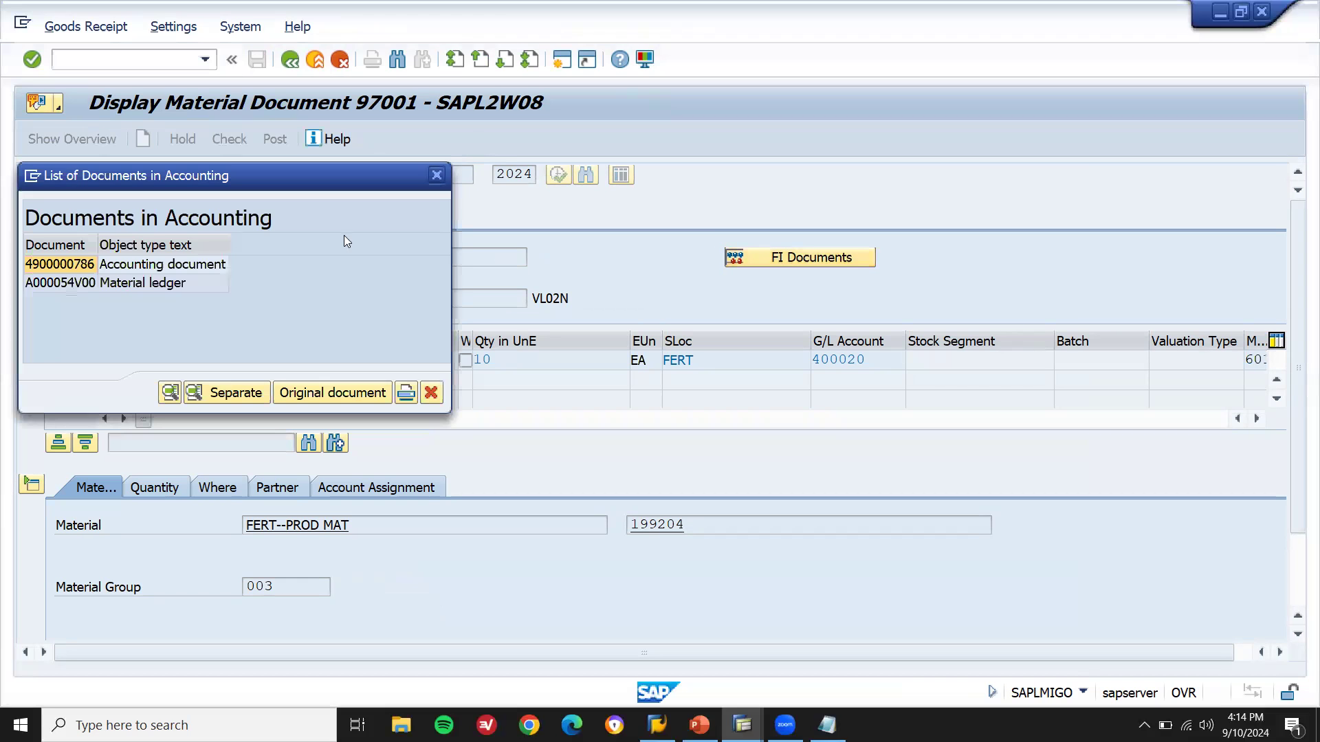
double_click(196, 274)
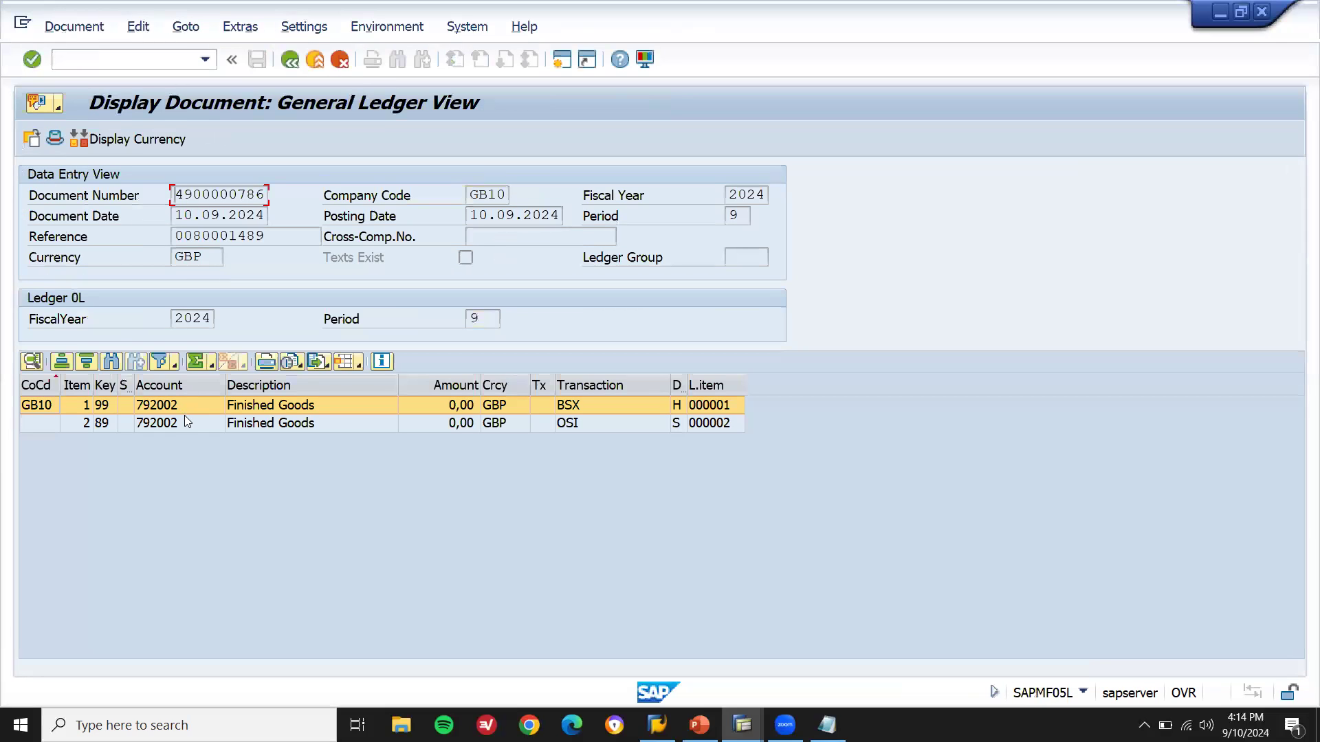
left_click(179, 407)
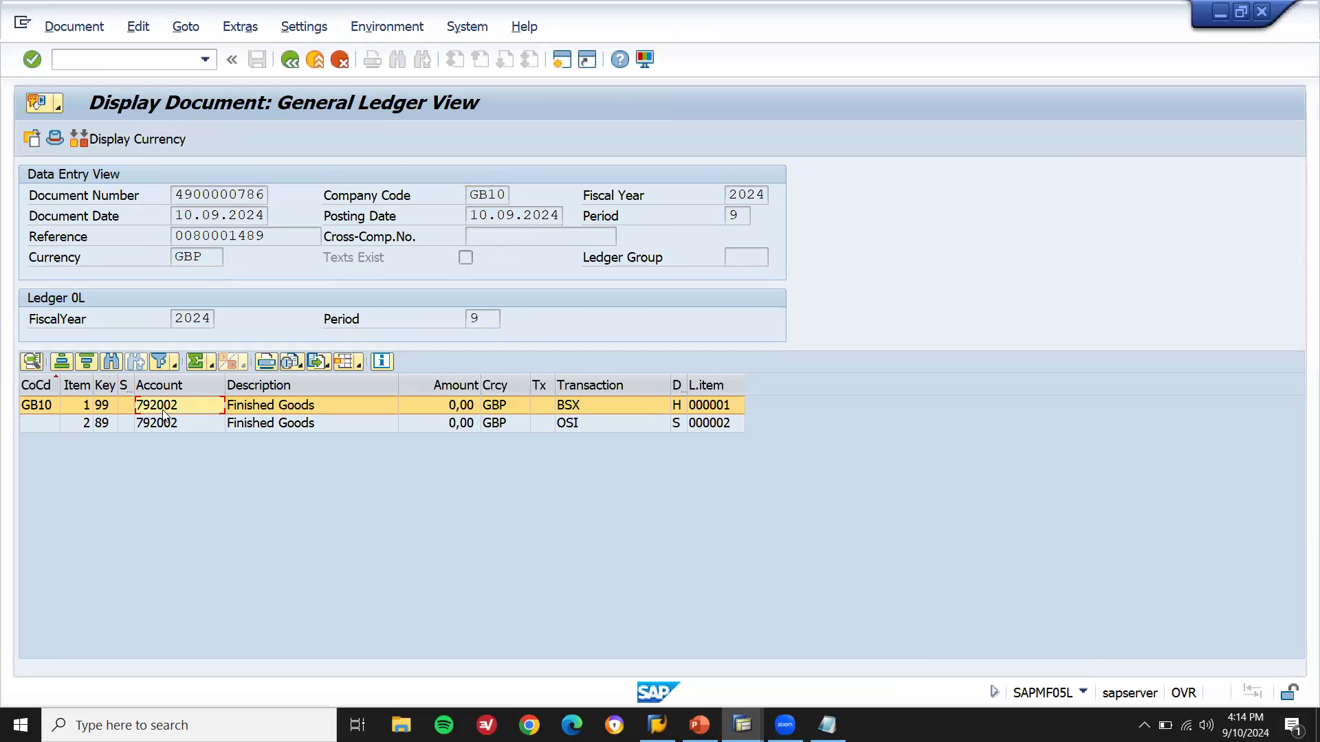
left_click(600, 408)
key("F3")
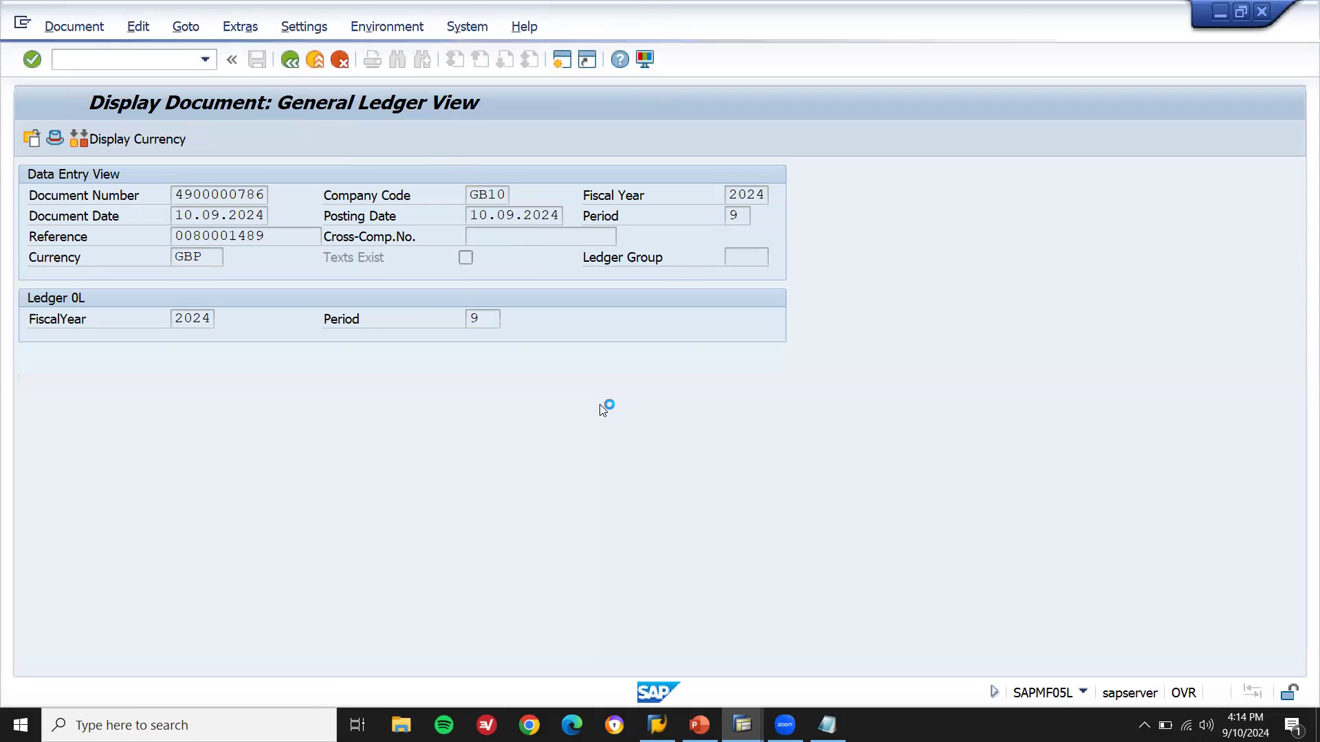
key("F3")
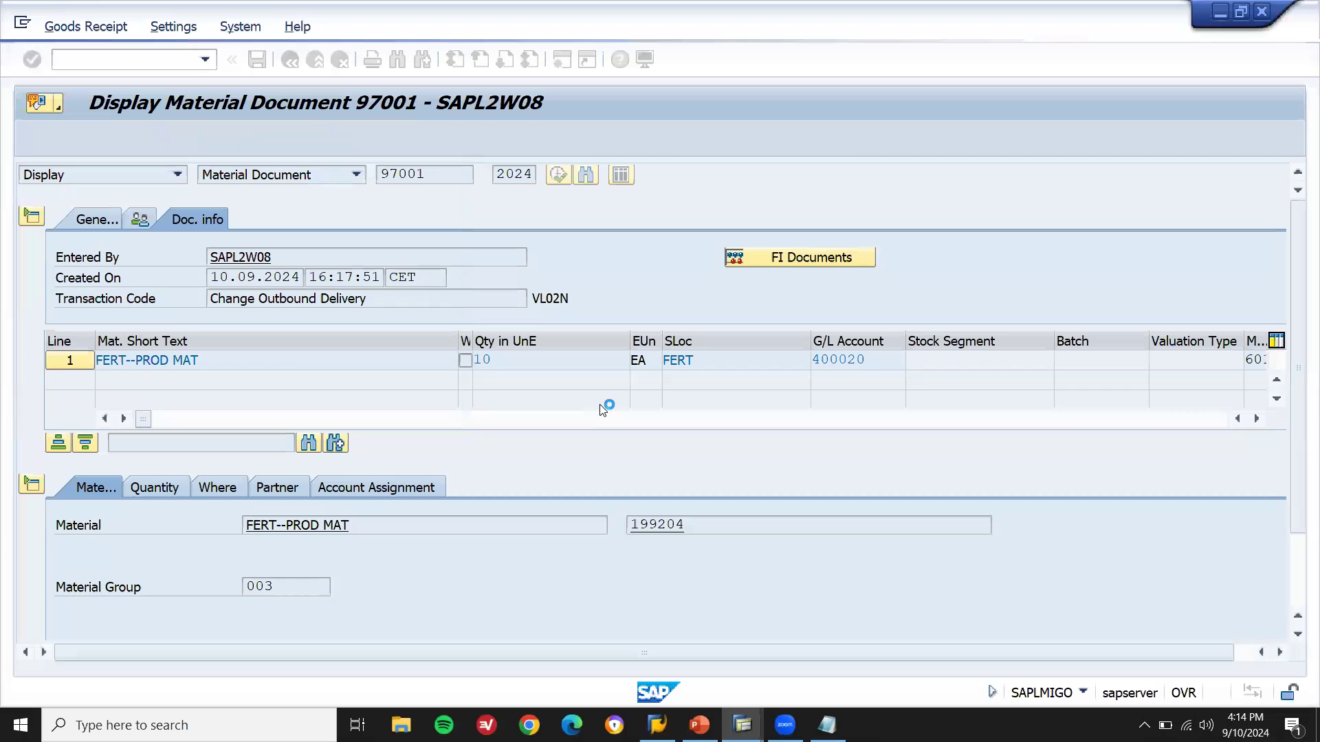
key("F3")
key("F3")
key("F3")
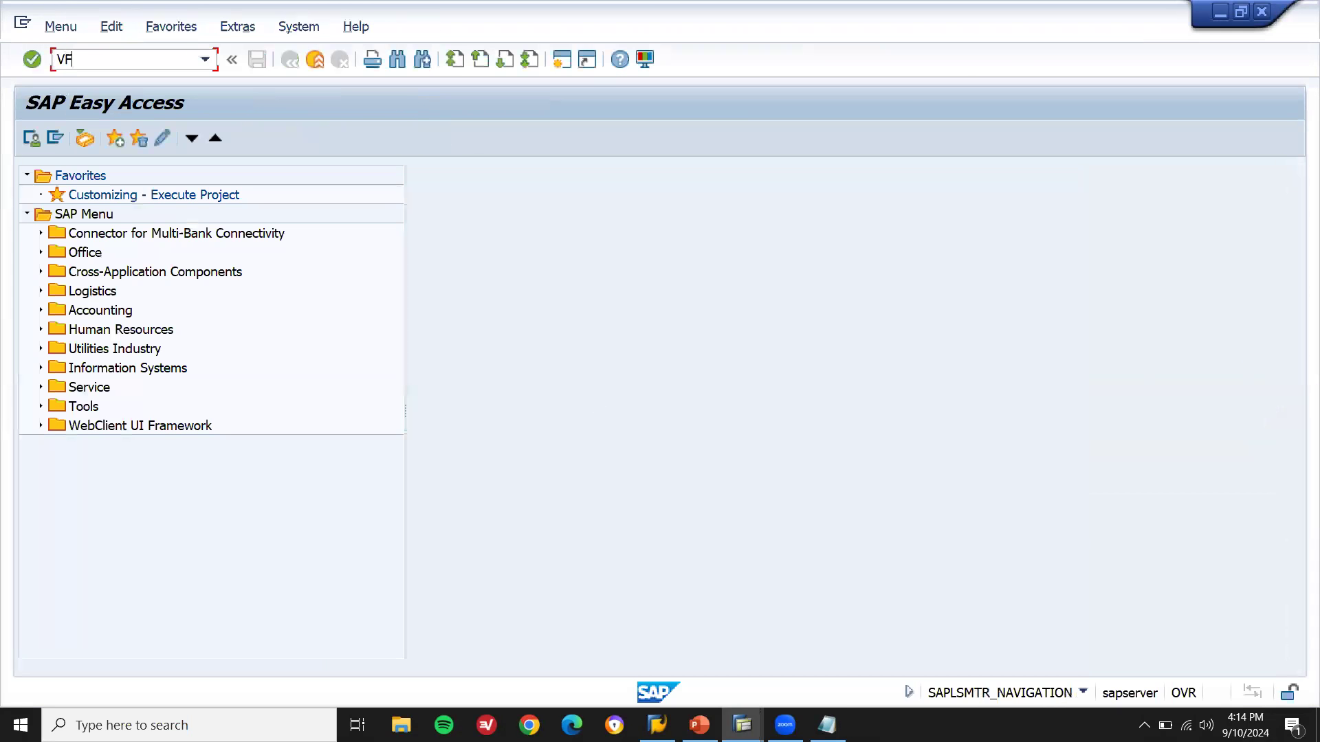
Step: Create and save a billing document for the posted outbound delivery, and return to the start screen
key("Return")
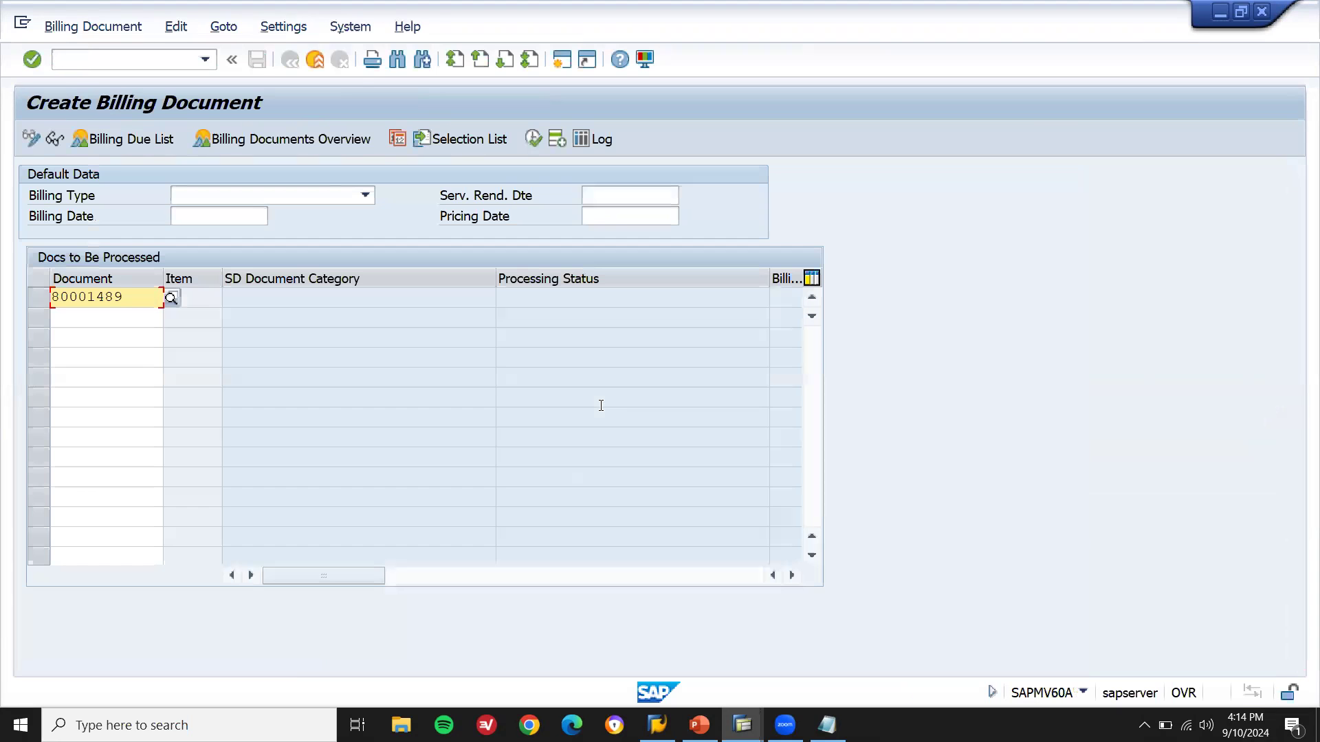
key("Return")
key("ctrl+s")
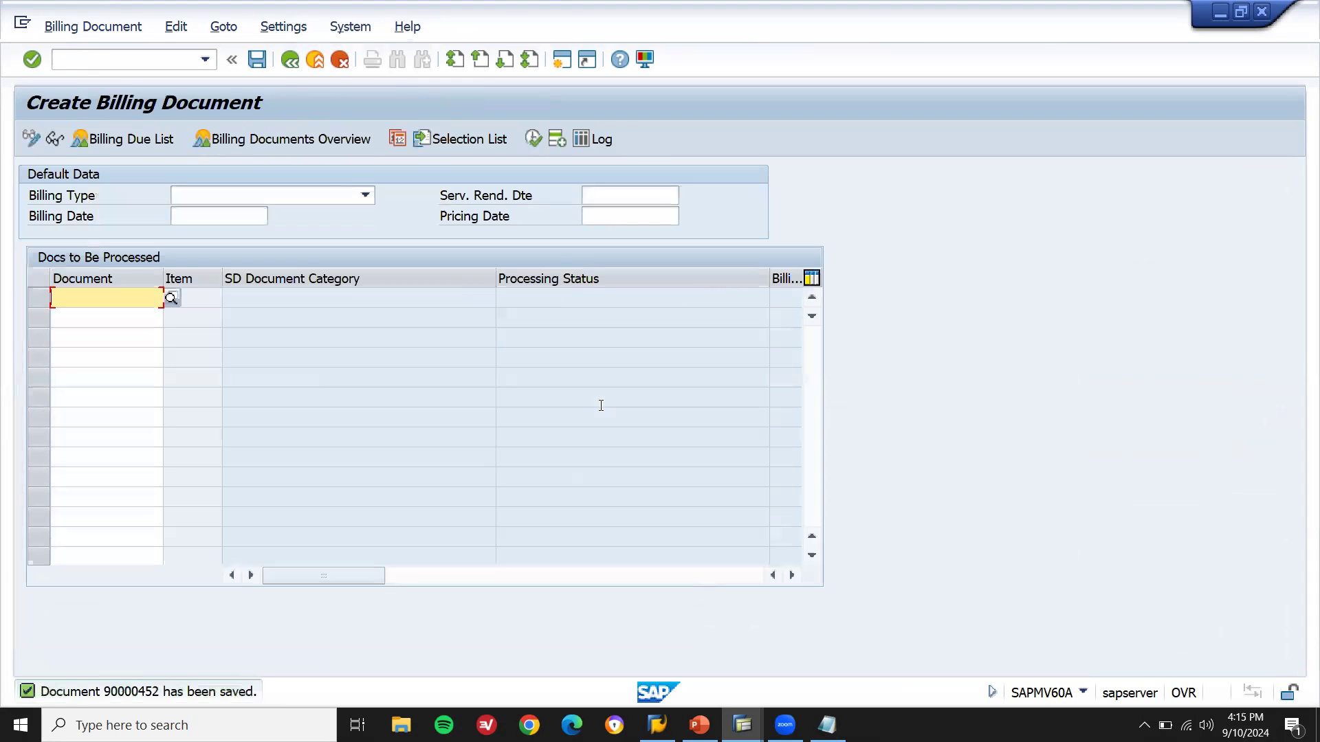
key("F3")
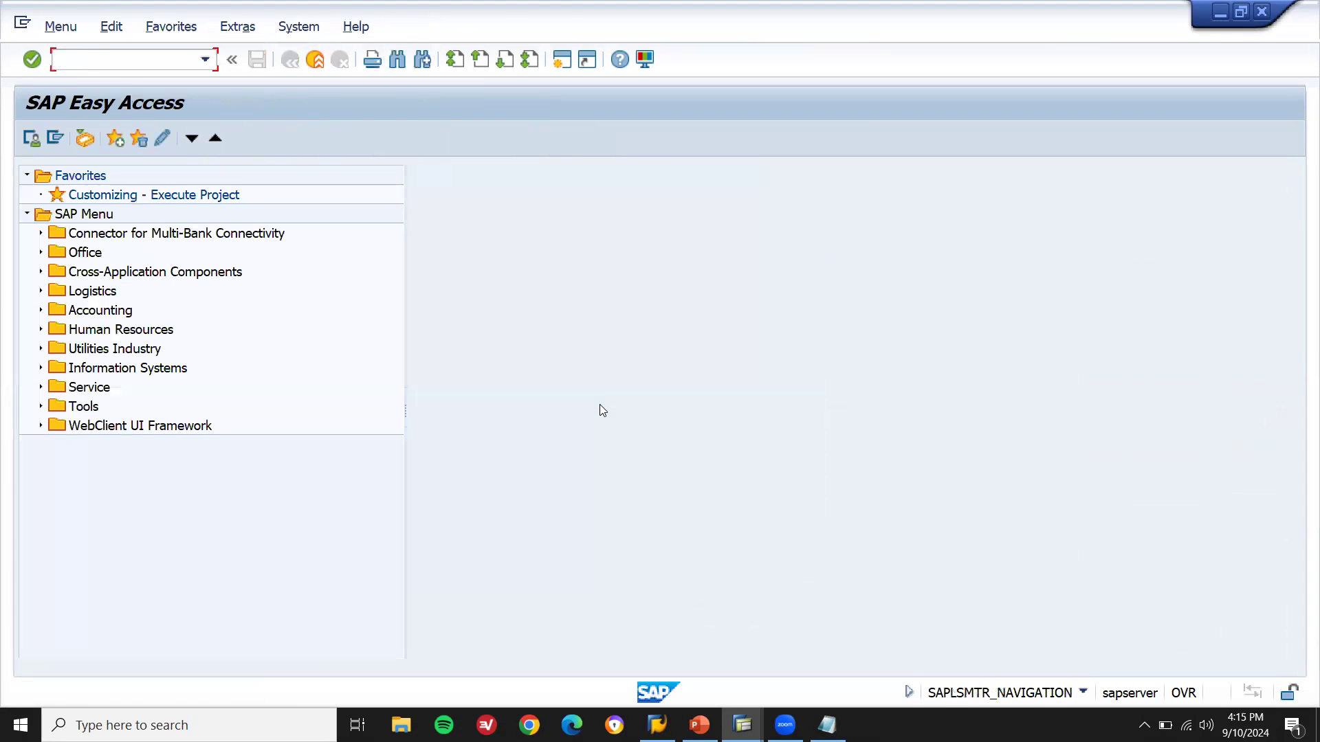